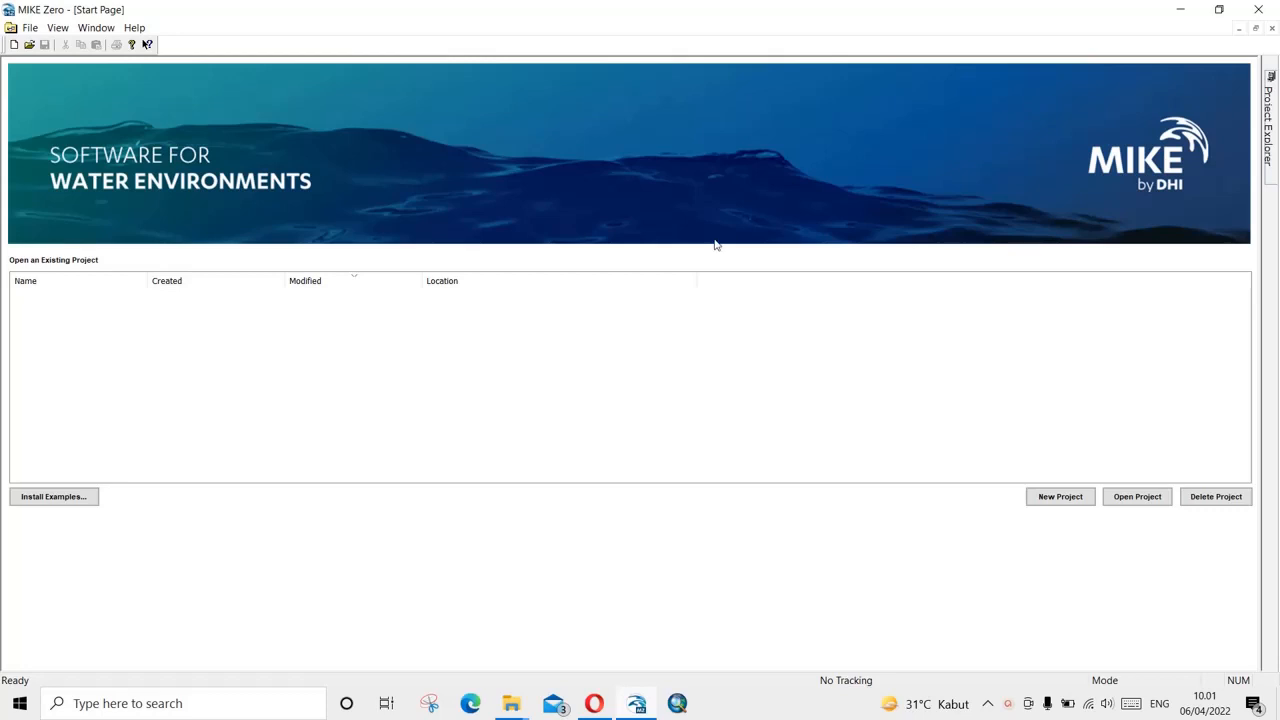
# Create a new Coupled Model FM (.mfm) document from MIKE 21/3 Integrated Models and widen the navigation tree to show full module names.
pyautogui.click(13, 46)
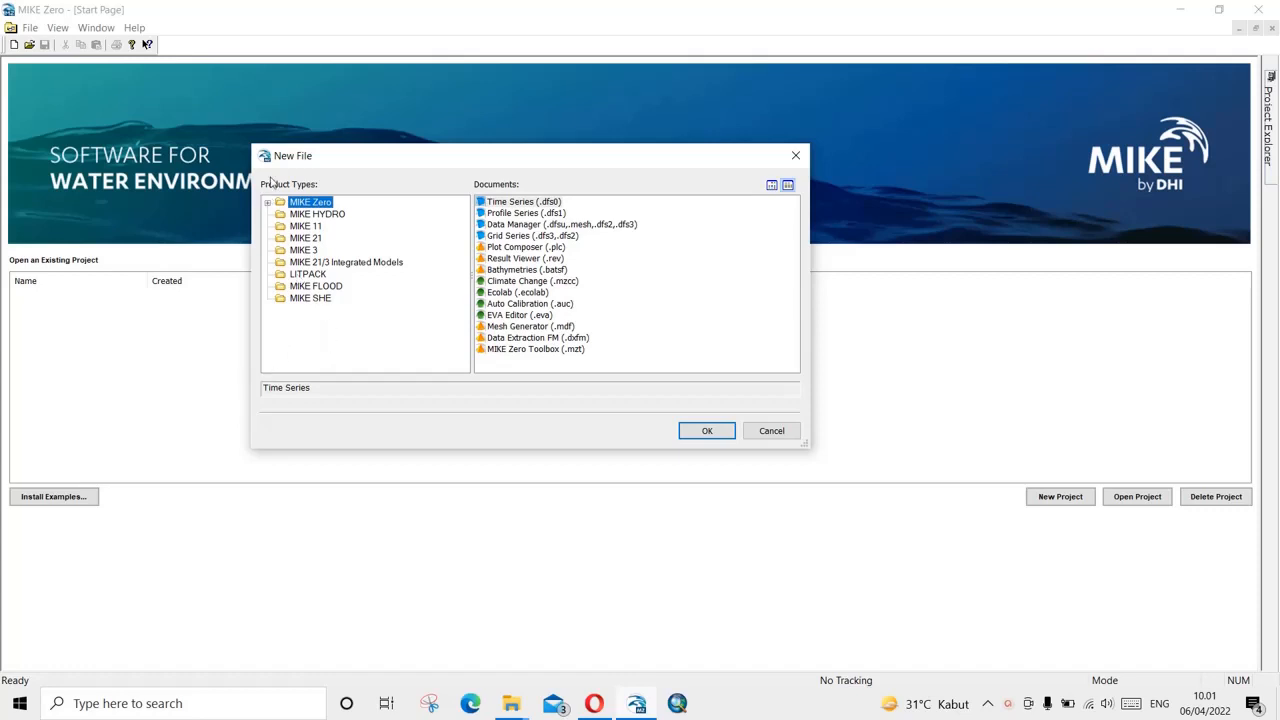
pyautogui.click(317, 263)
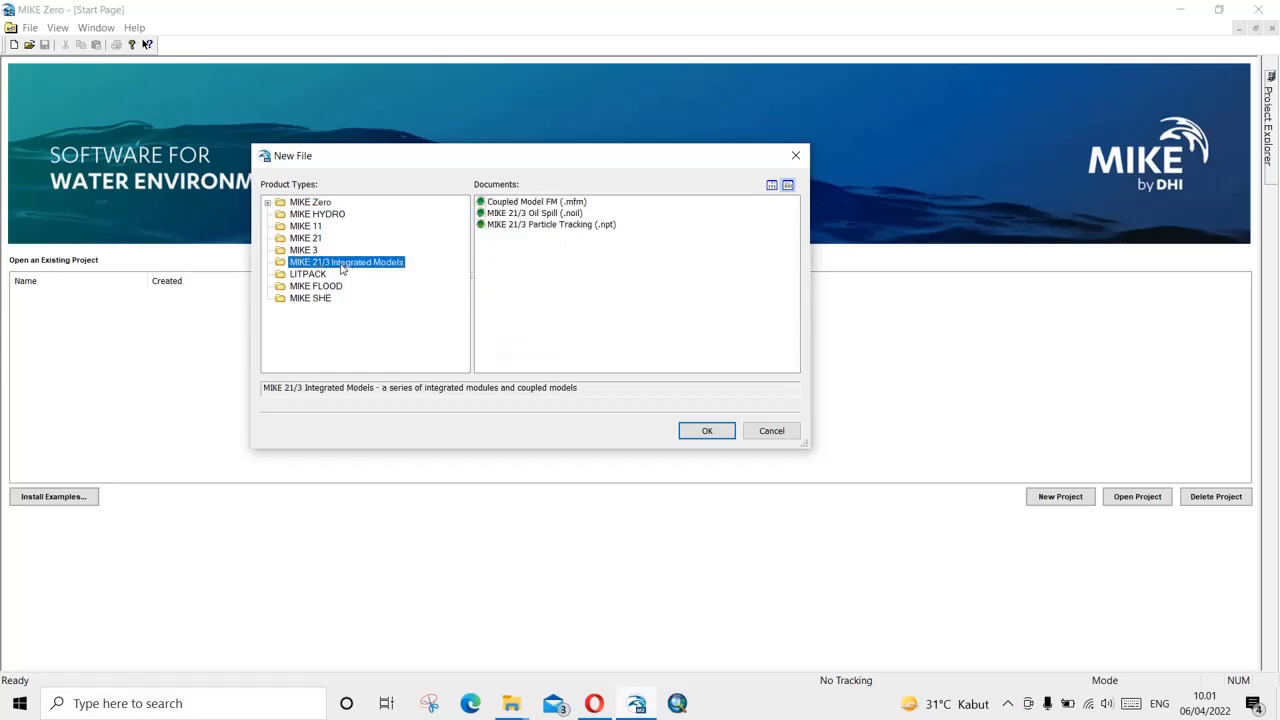
pyautogui.click(539, 202)
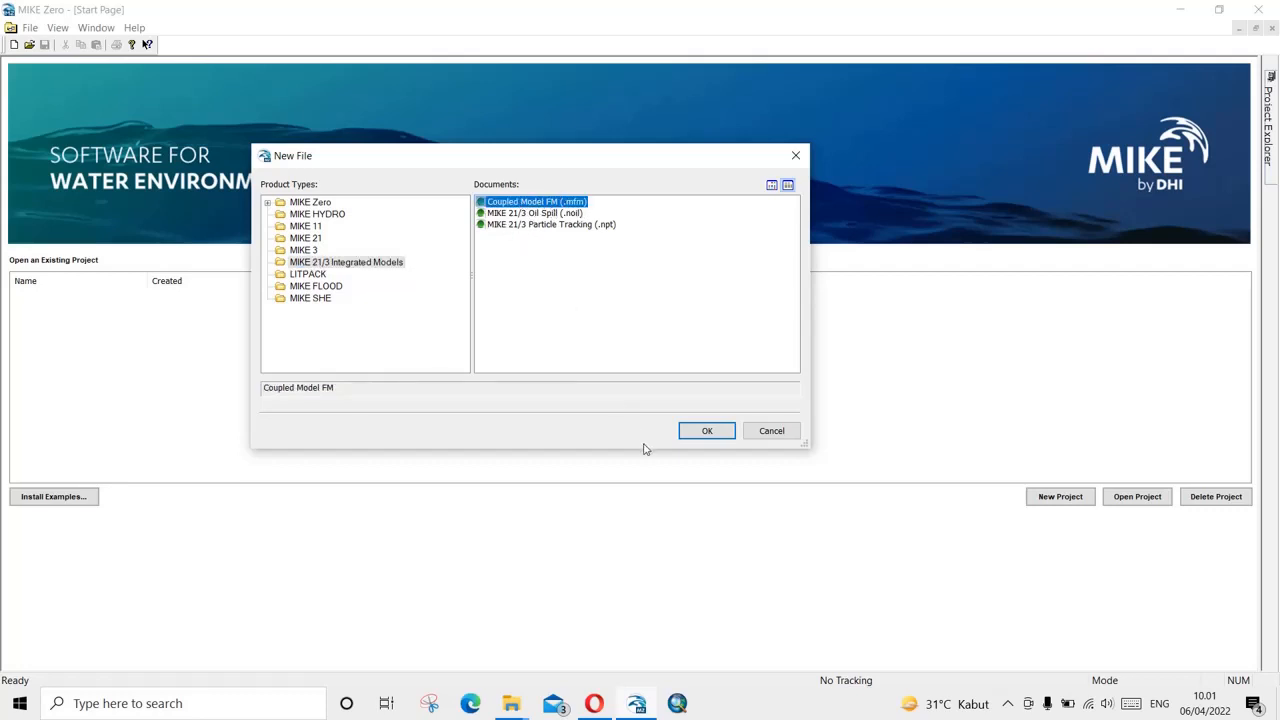
pyautogui.click(700, 431)
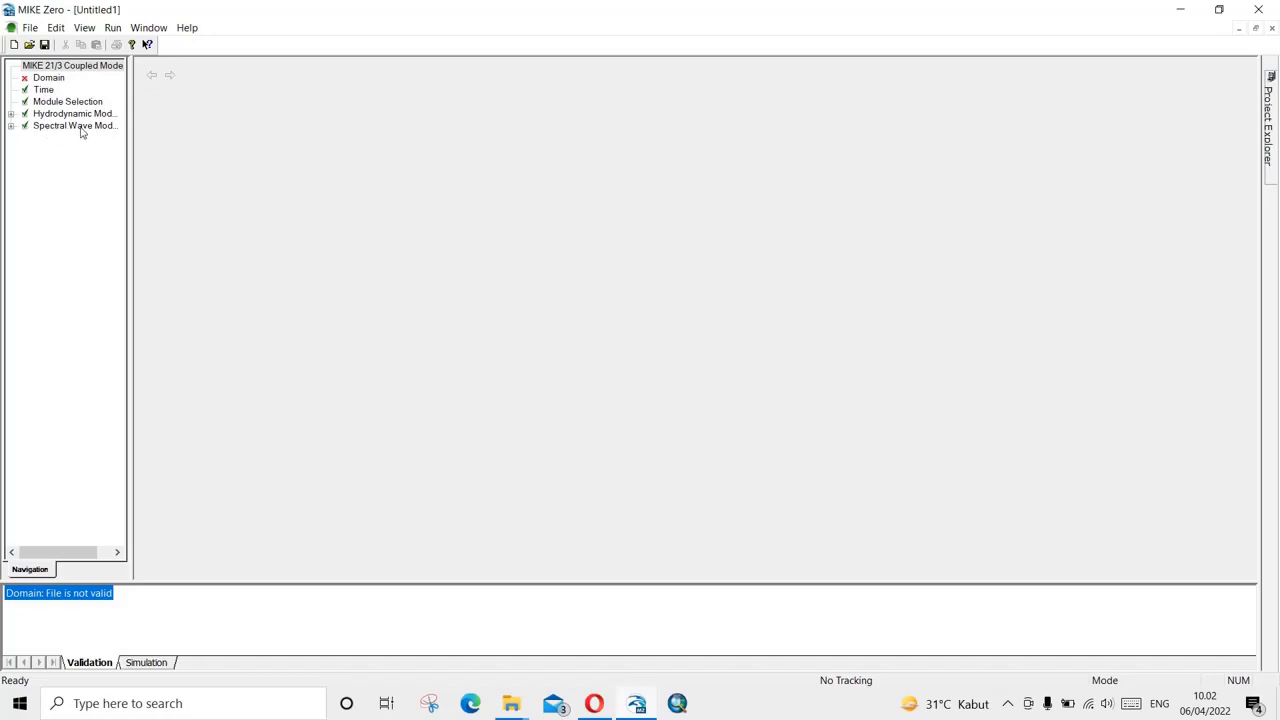
pyautogui.moveTo(129, 107); pyautogui.dragTo(175, 107)
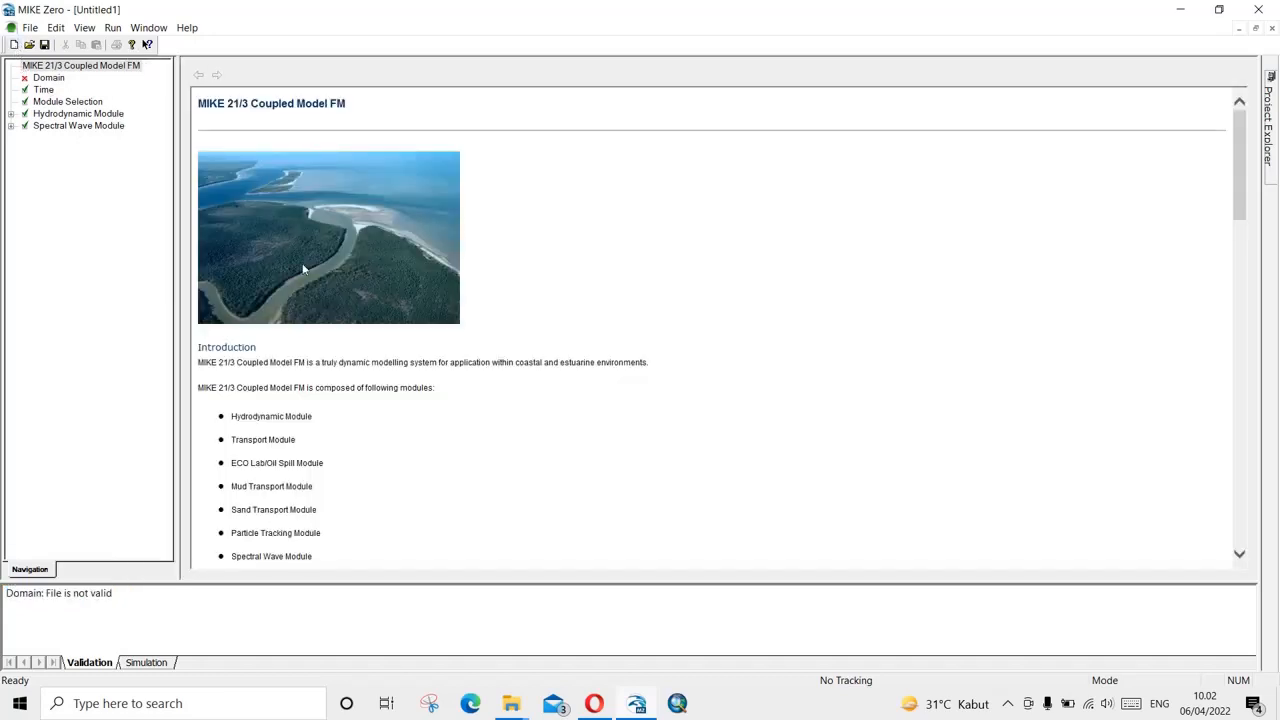
# Open a second MIKE Zero window alongside the coupled model.
pyautogui.click(639, 712)
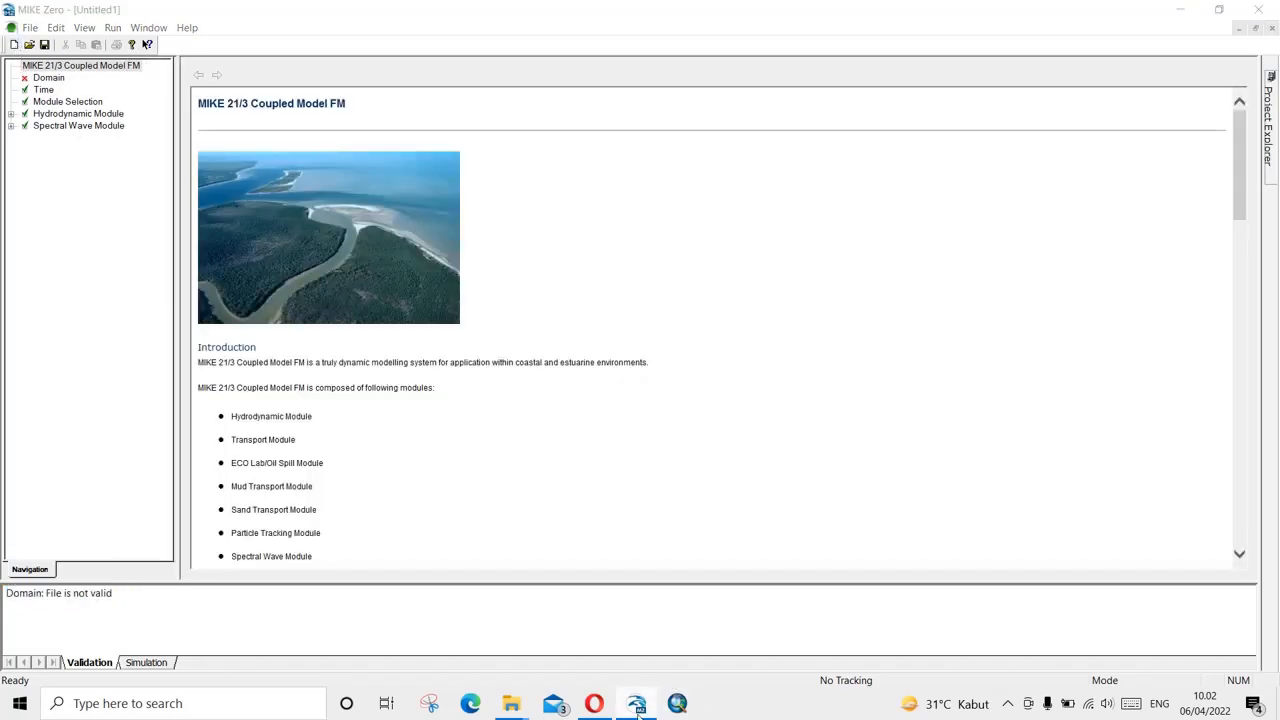
pyautogui.rightClick(639, 710)
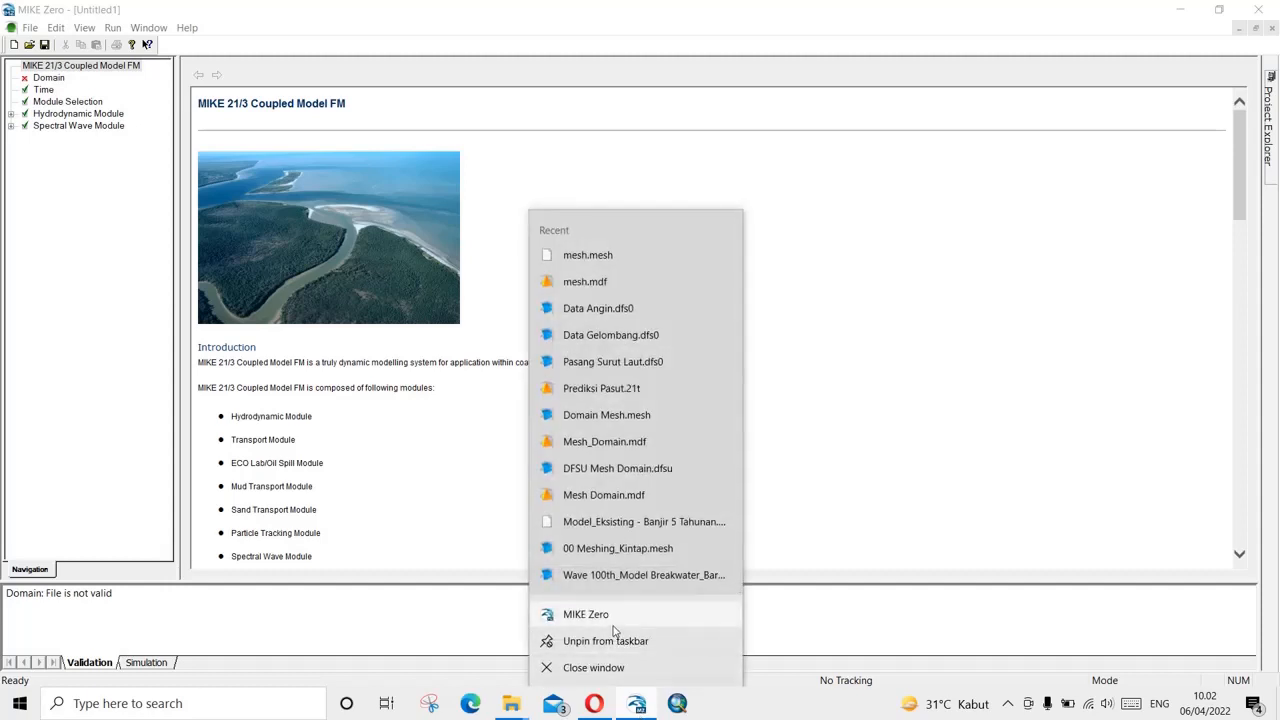
pyautogui.click(615, 631)
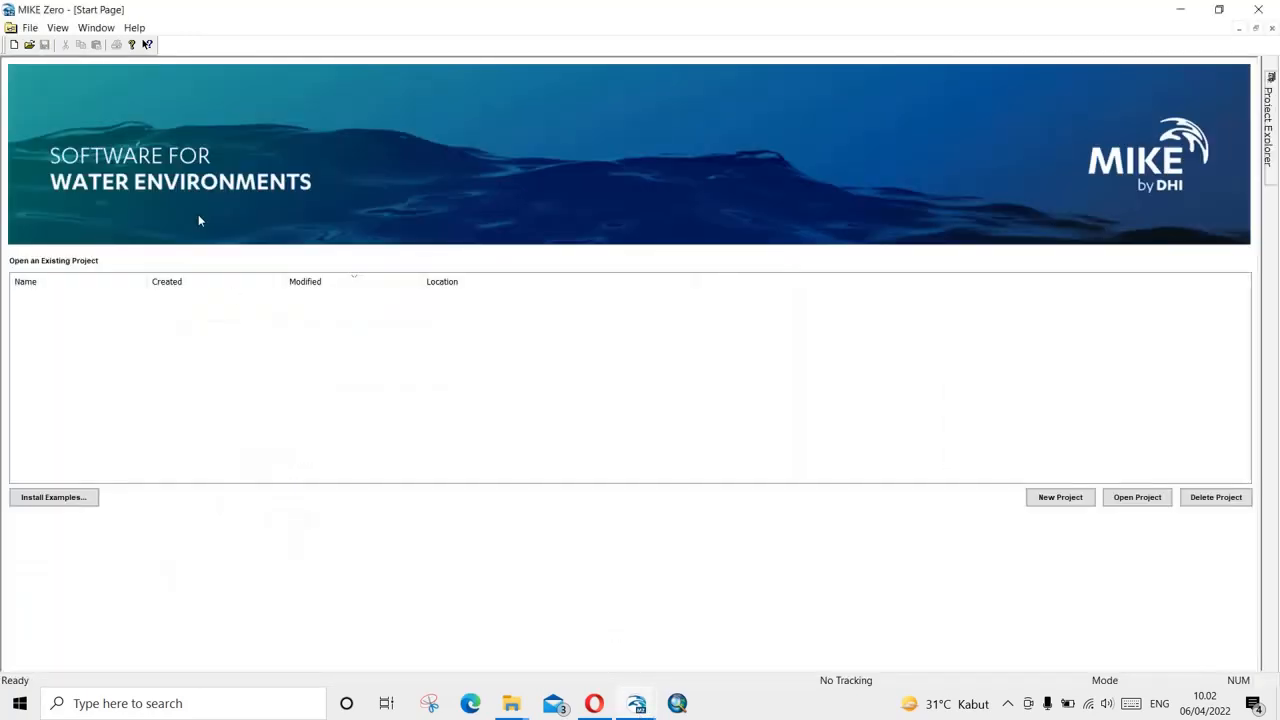
pyautogui.click(14, 45)
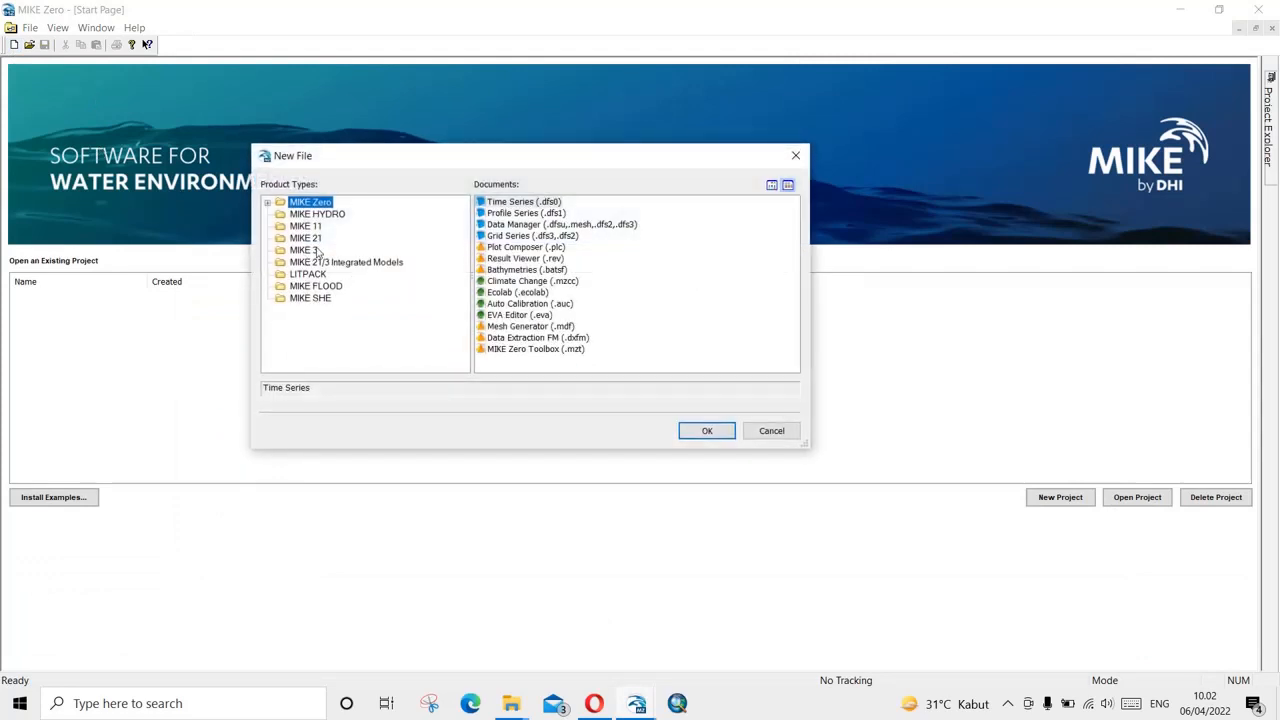
pyautogui.click(312, 239)
pyautogui.doubleClick(490, 205)
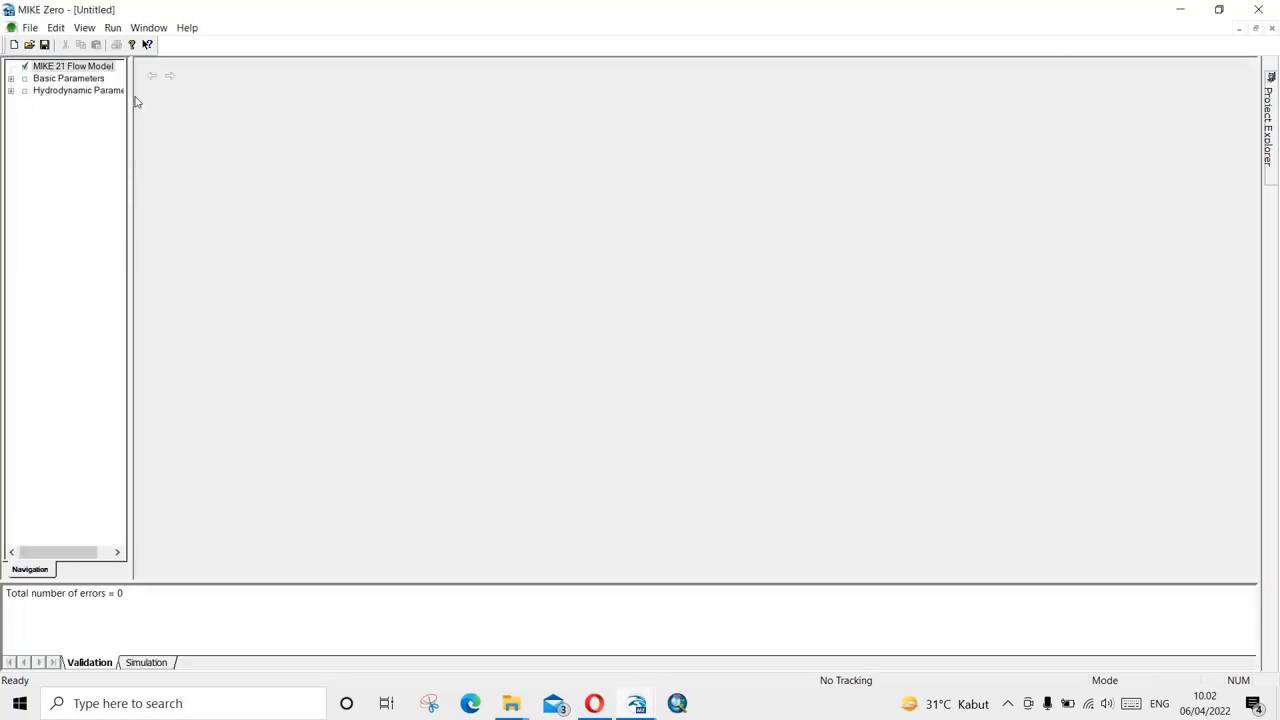
pyautogui.click(1272, 29)
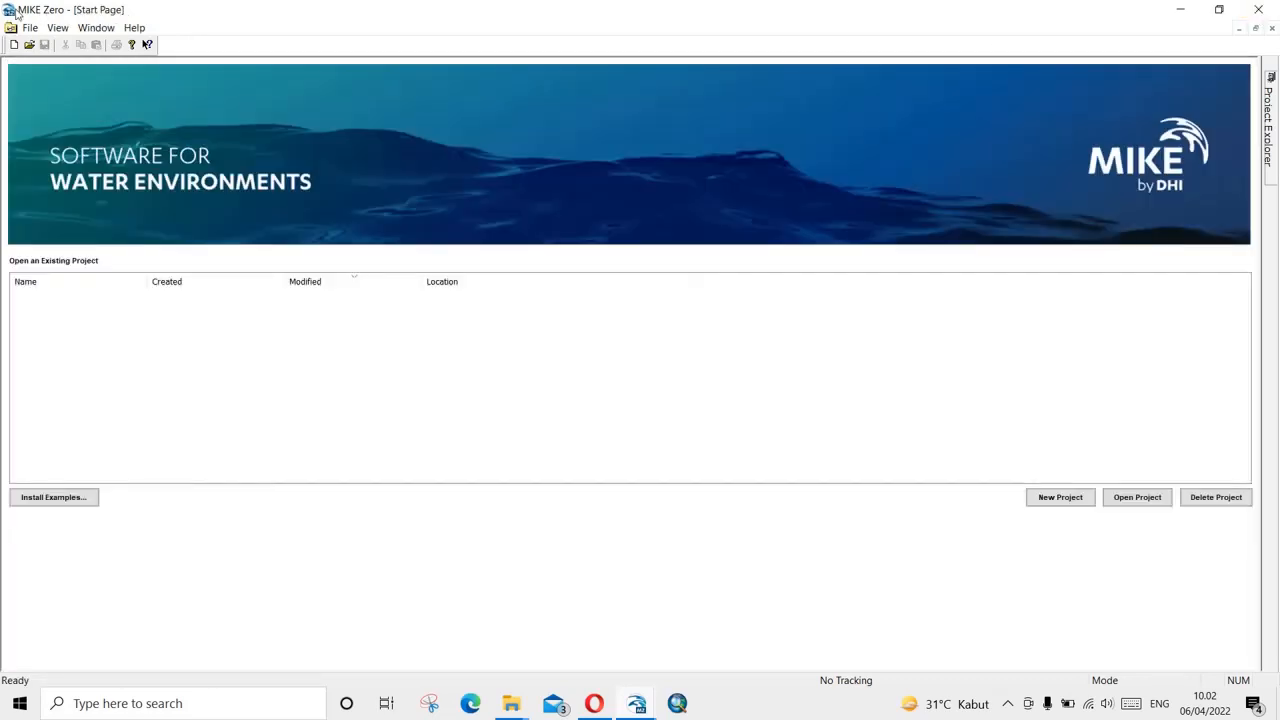
# Create a MIKE 21 Flow Model FM (.m21fm) document, compare its navigation tree with the coupled model's, and close the second window.
pyautogui.click(13, 46)
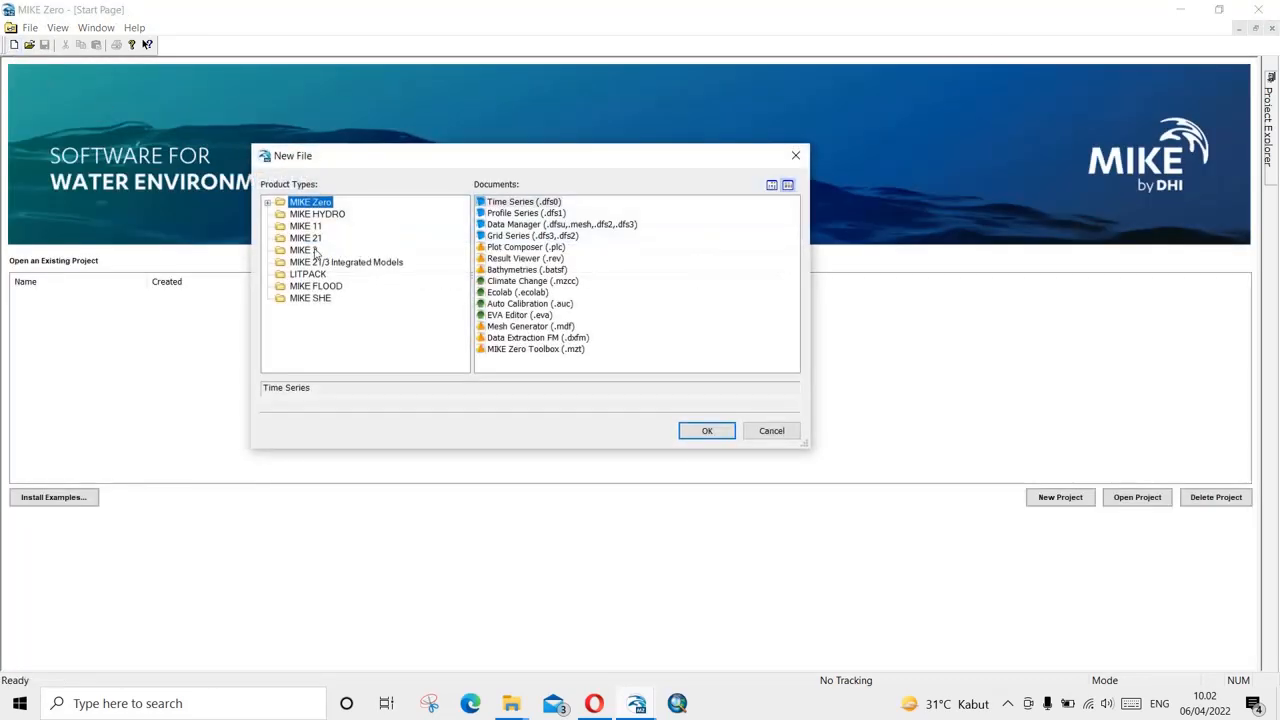
pyautogui.click(313, 241)
pyautogui.click(552, 203)
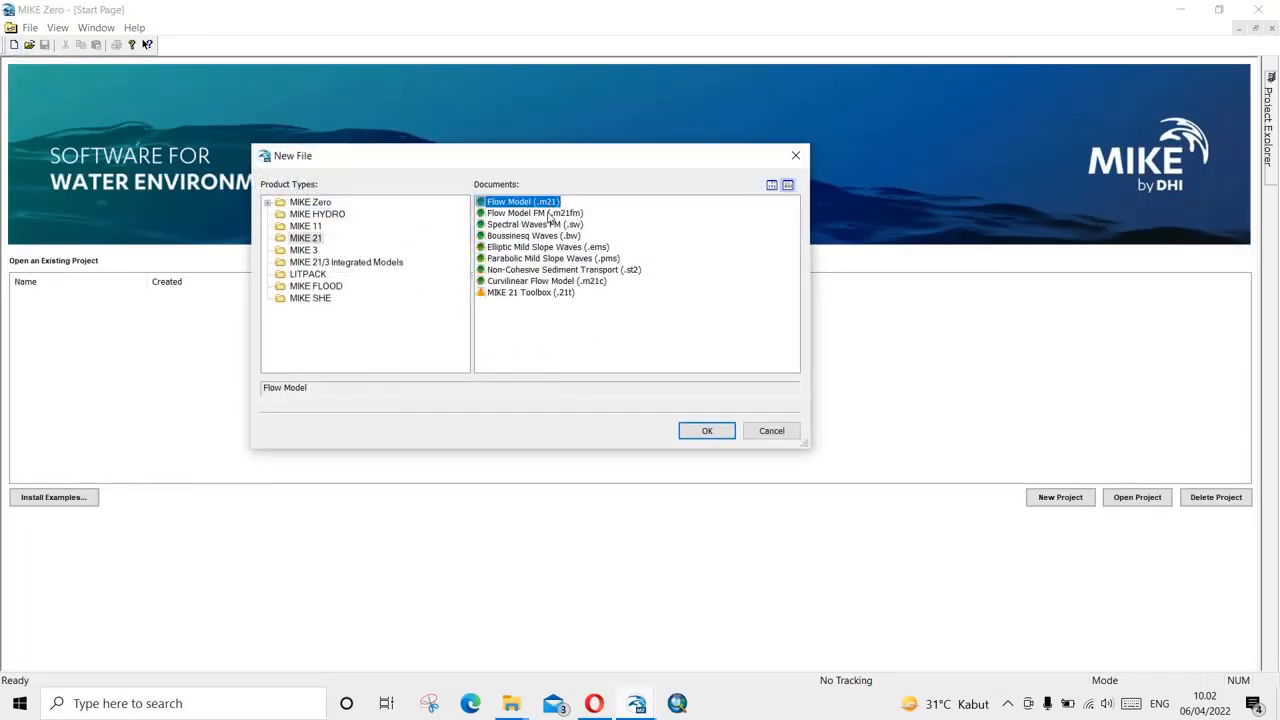
pyautogui.click(550, 213)
pyautogui.click(705, 431)
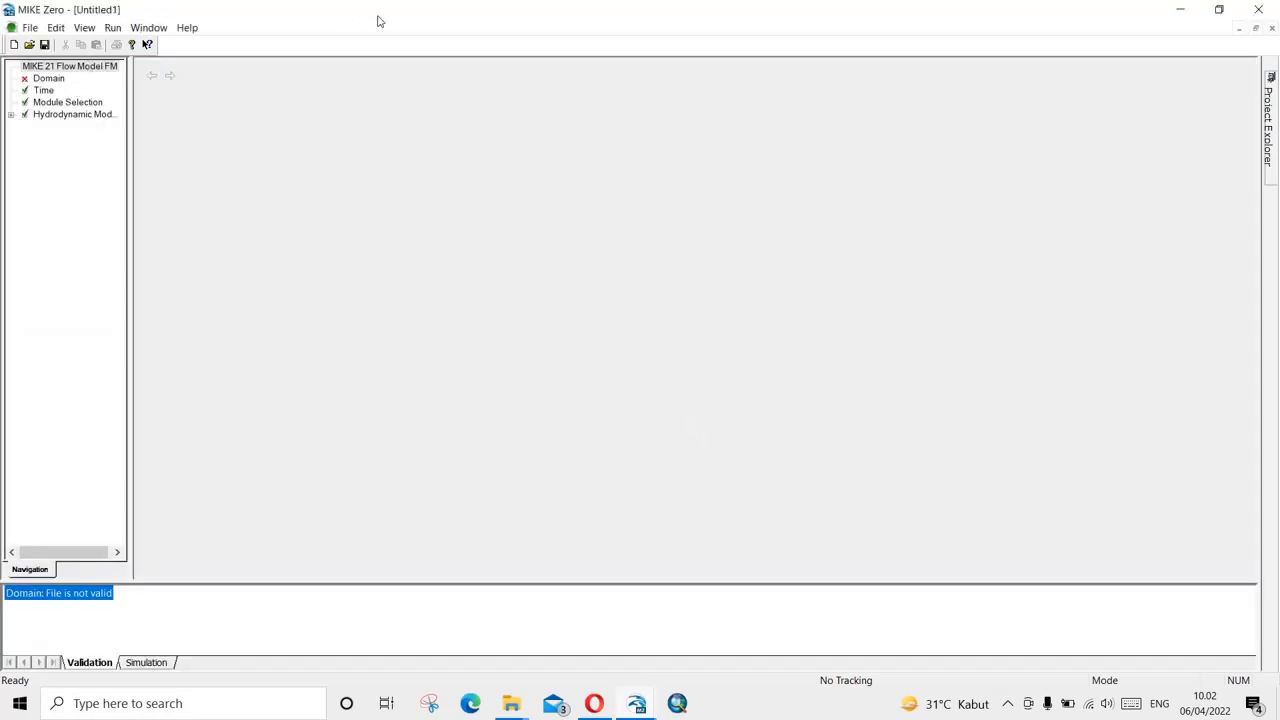
pyautogui.moveTo(342, 17); pyautogui.dragTo(544, 34)
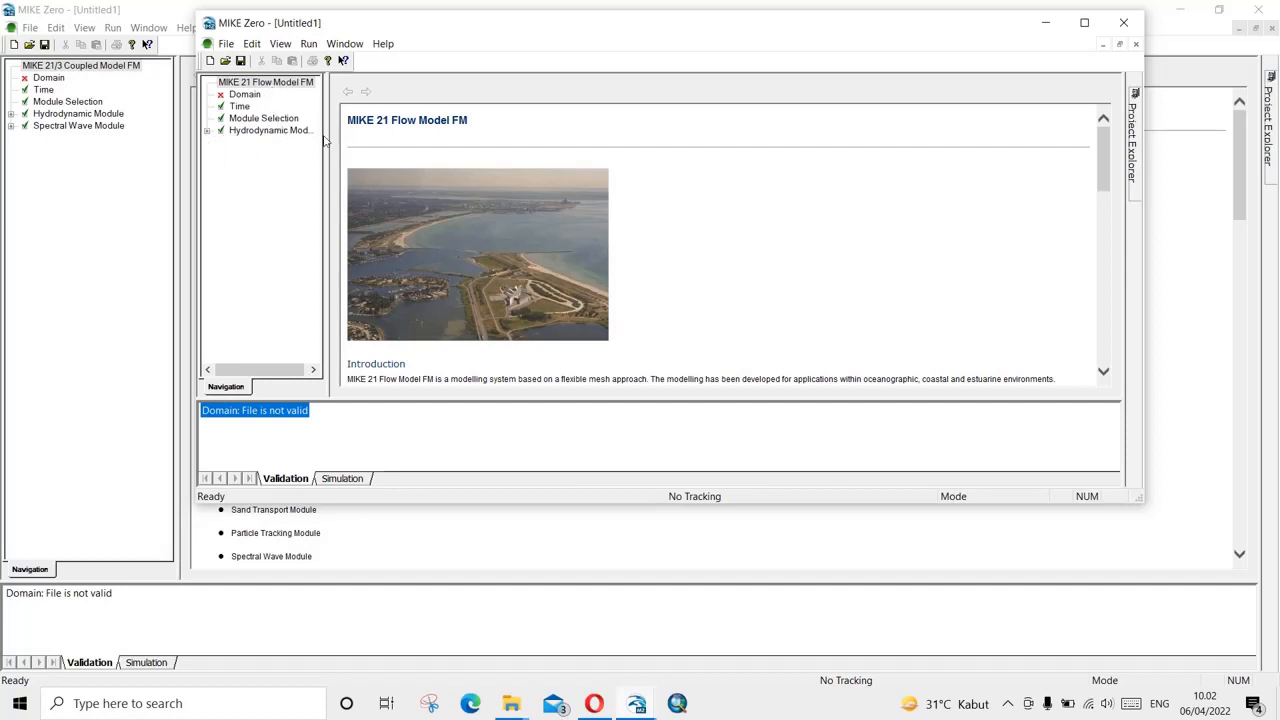
pyautogui.click(1123, 22)
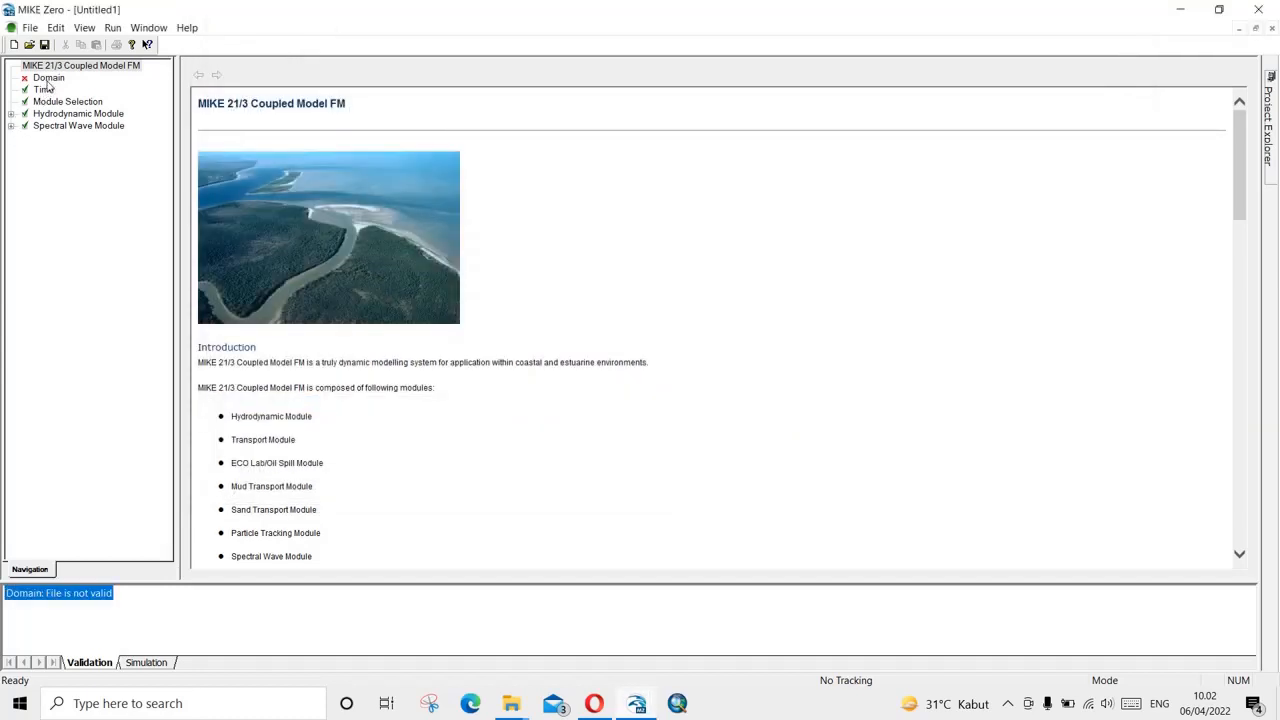
# Look through the coupled model's Module Selection, Domain, Spectral Wave Module and Hydrodynamic Module pages.
pyautogui.click(47, 103)
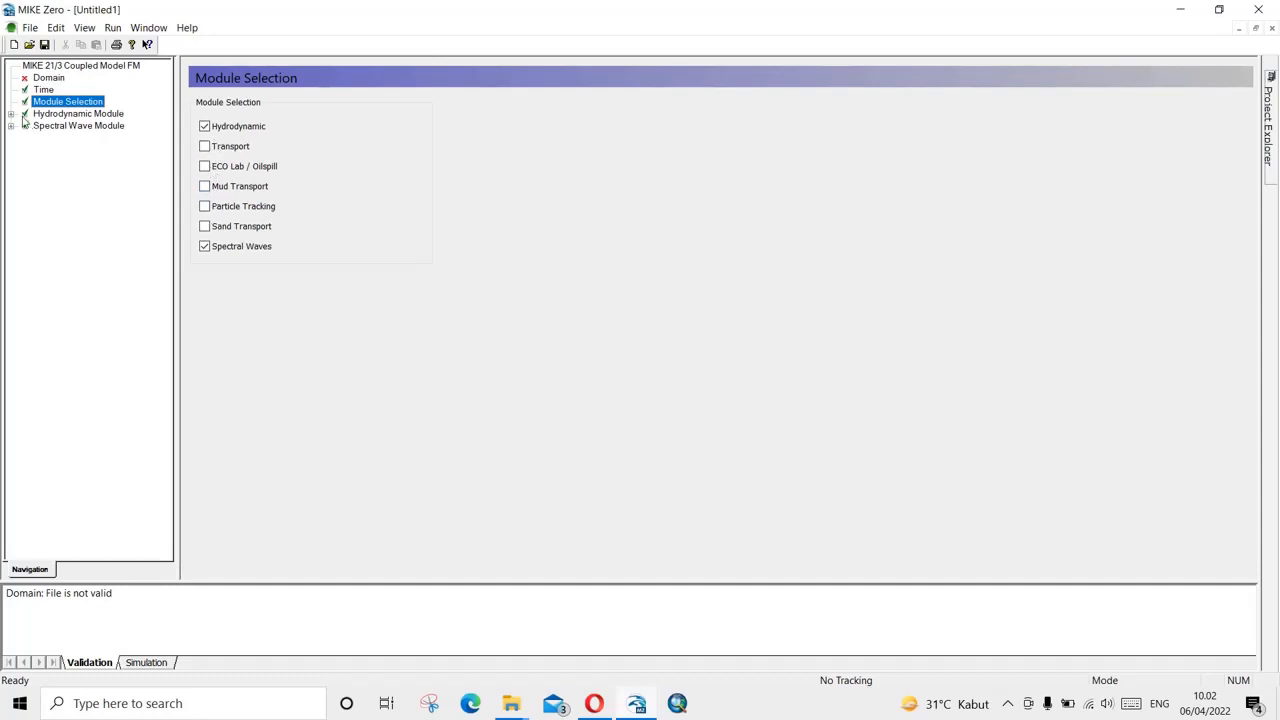
pyautogui.click(46, 78)
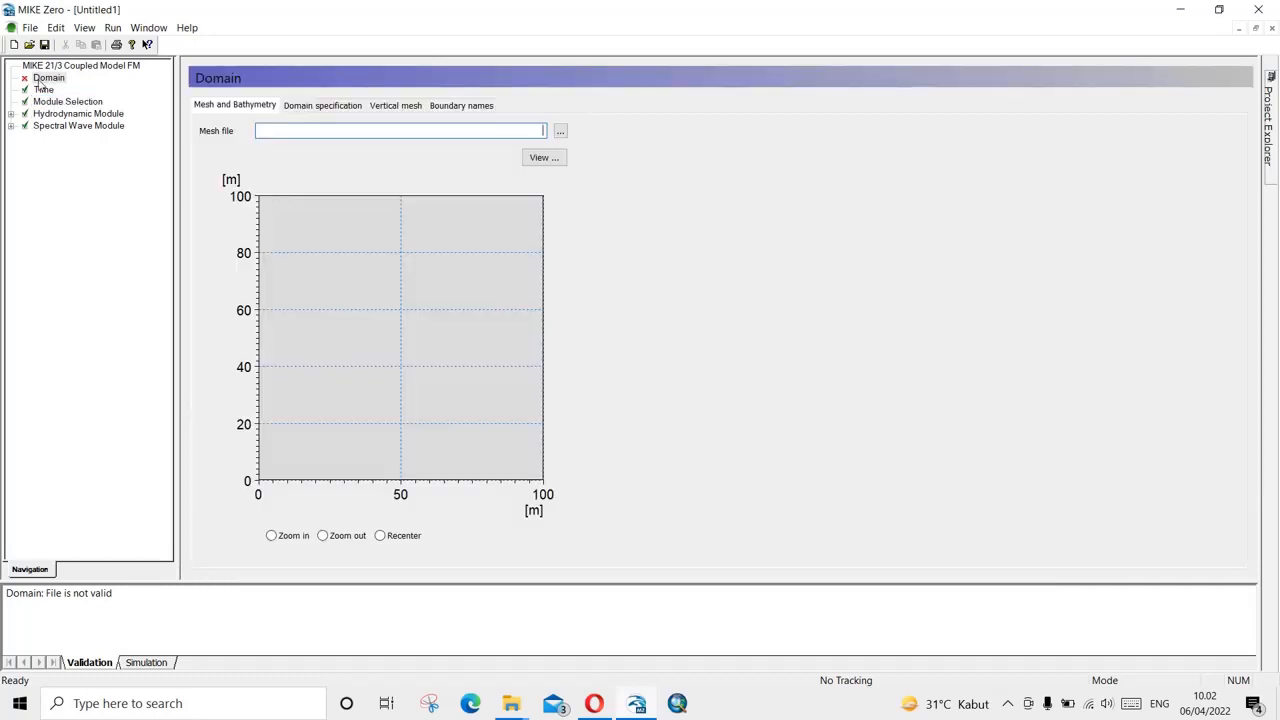
pyautogui.click(60, 126)
pyautogui.click(61, 116)
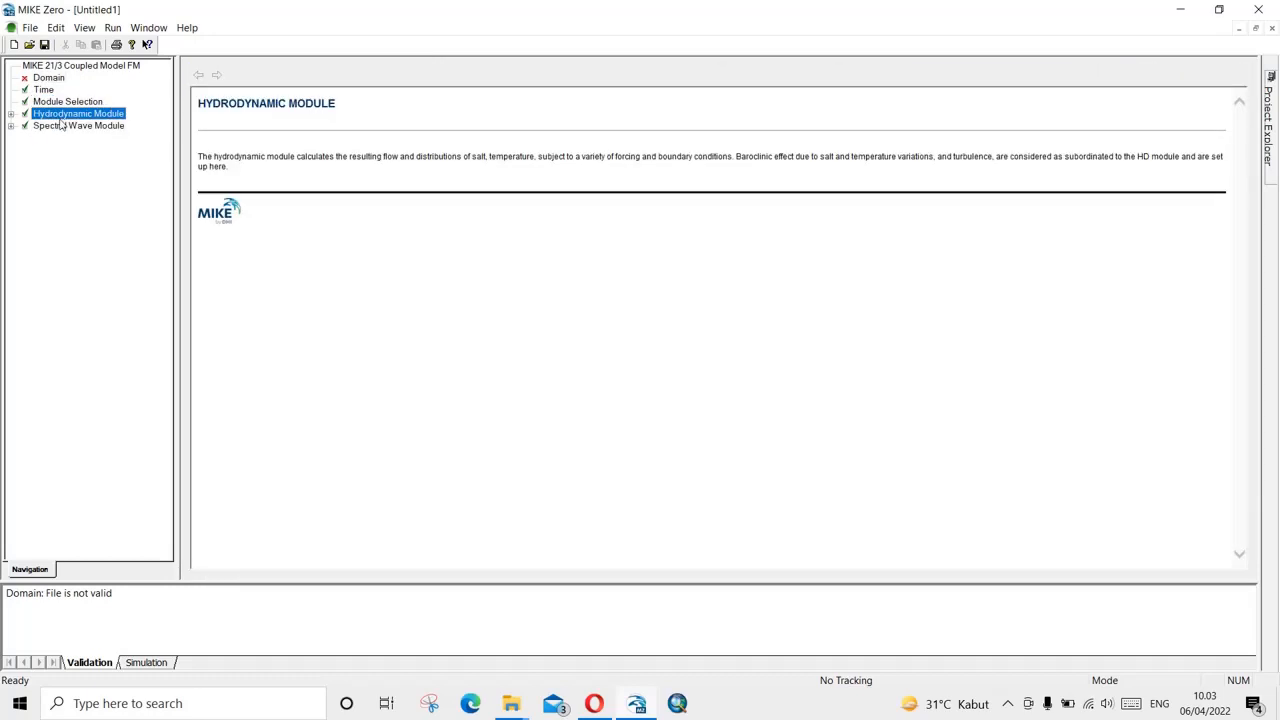
# Read the MIKE 21/3 Coupled Model FM overview page, examining its introduction, list of modules and application areas.
pyautogui.click(78, 68)
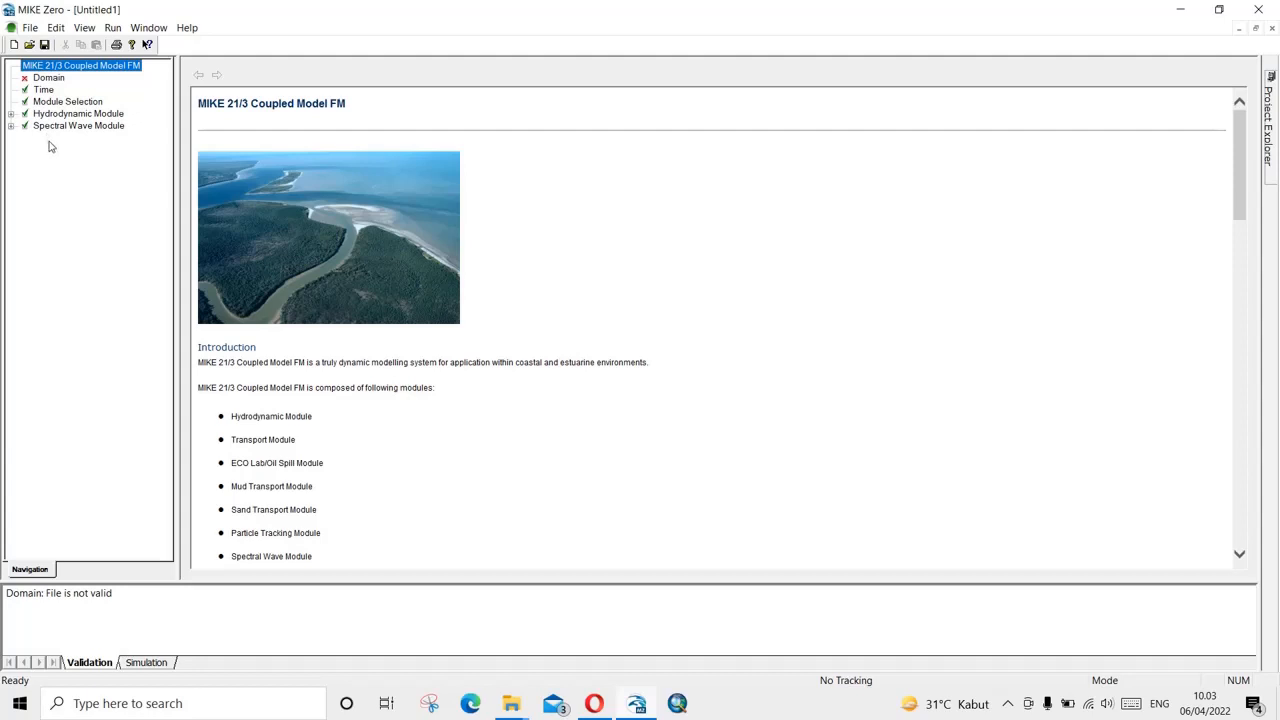
pyautogui.scroll(-5, 300, 372)
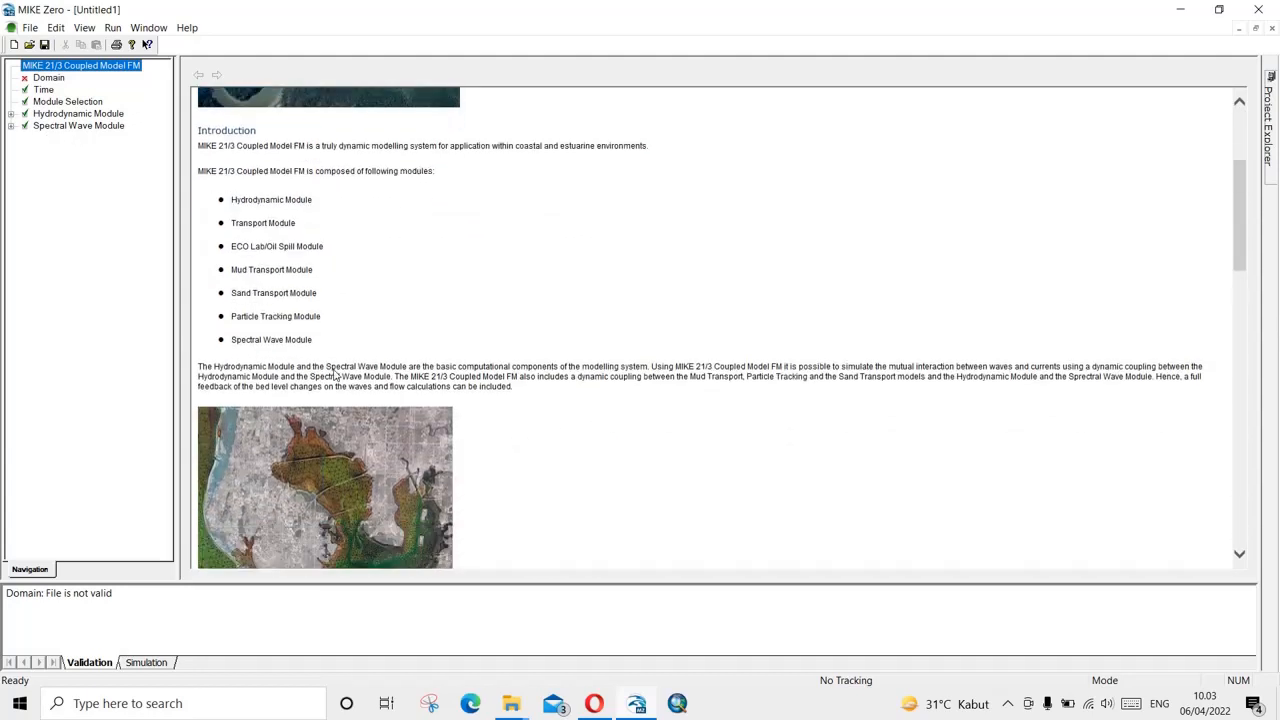
pyautogui.scroll(3, 336, 376)
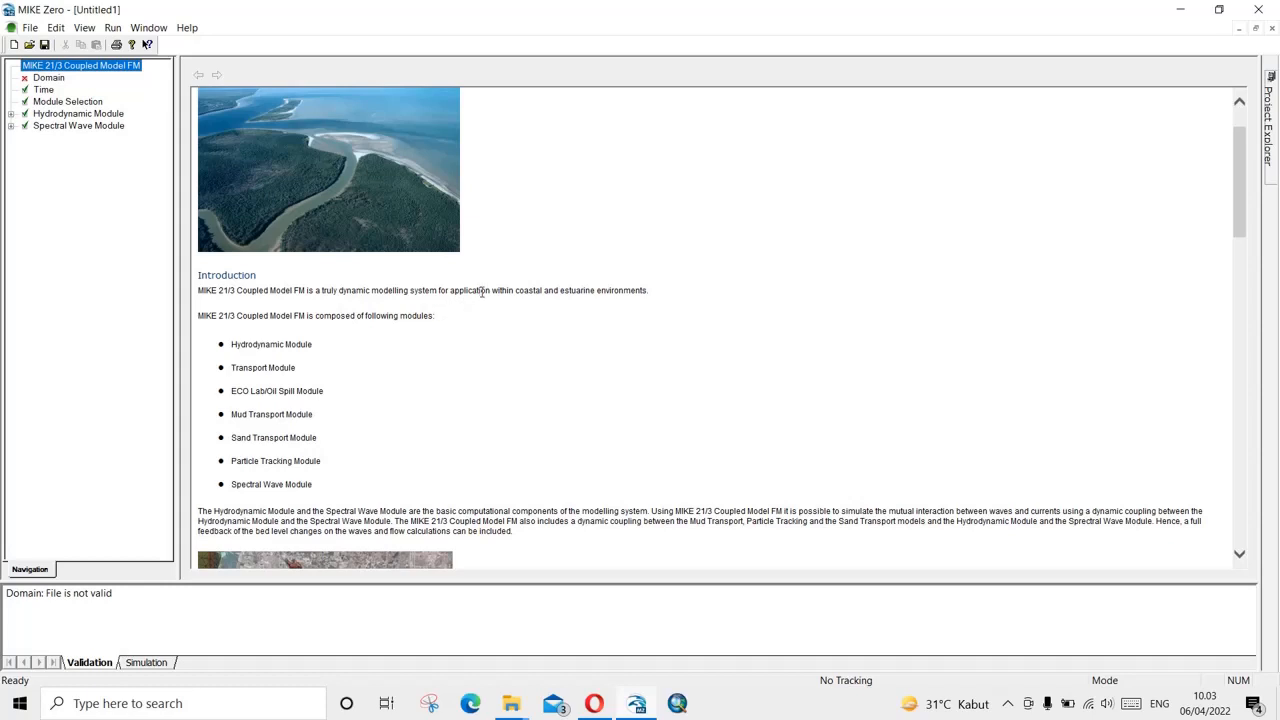
pyautogui.moveTo(515, 291); pyautogui.dragTo(647, 291)
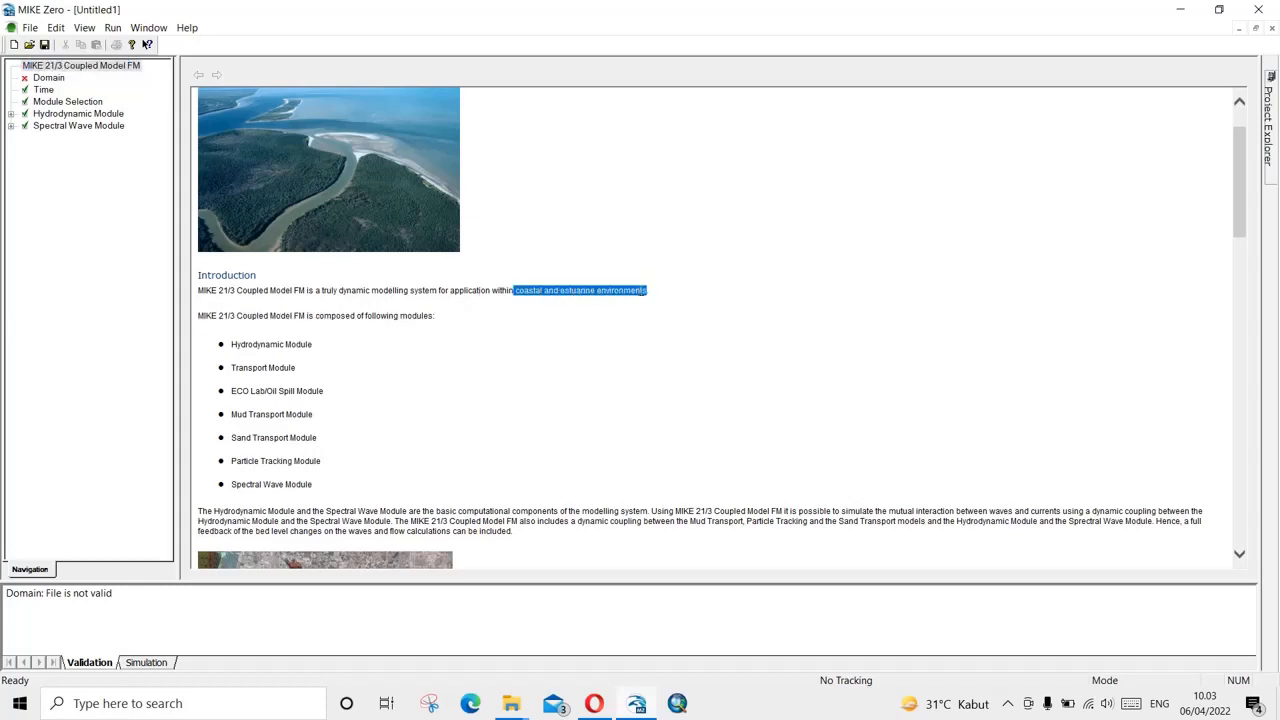
pyautogui.click(564, 292)
pyautogui.moveTo(561, 292); pyautogui.dragTo(603, 293)
pyautogui.scroll(-3, 219, 312)
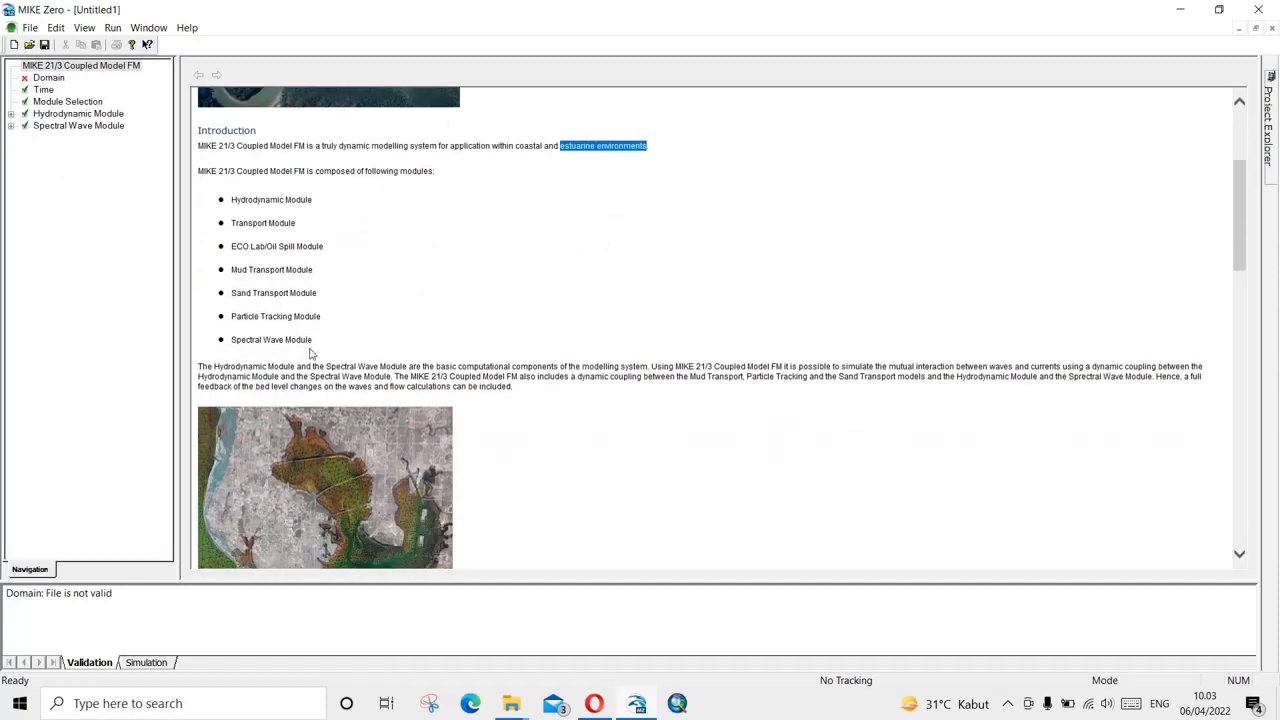
pyautogui.click(605, 290)
pyautogui.scroll(-12, 596, 402)
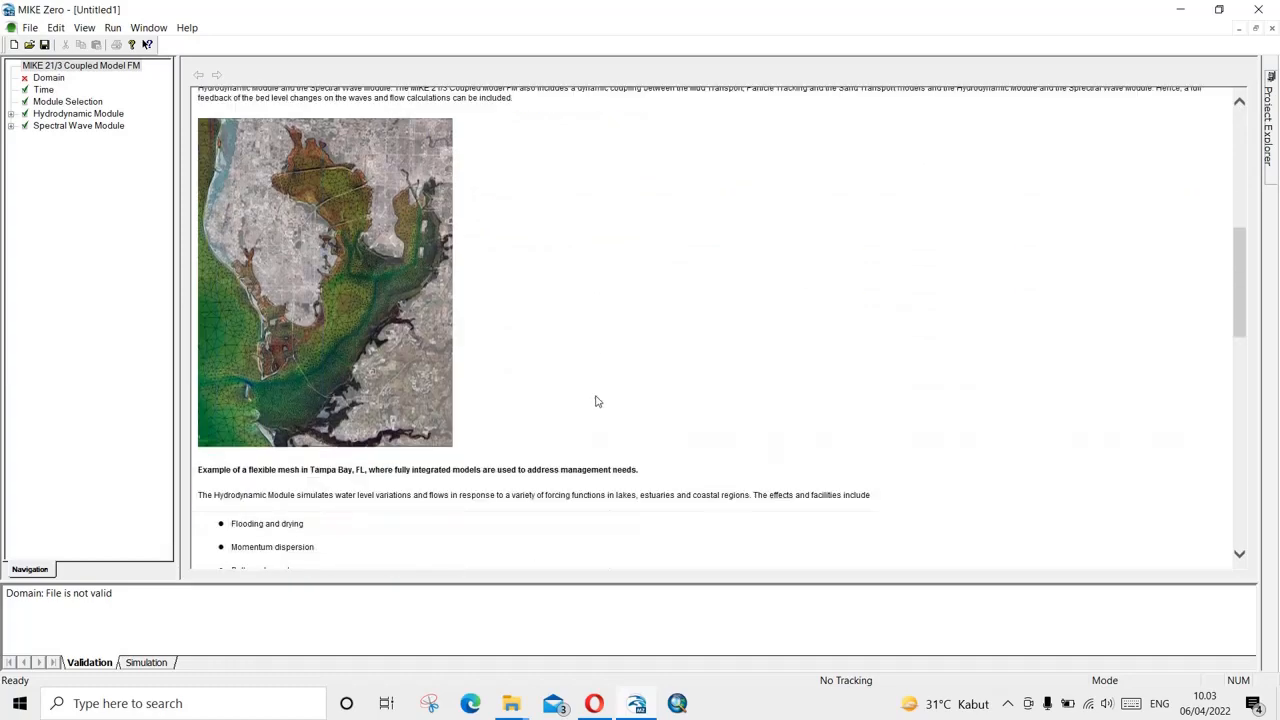
pyautogui.scroll(-15, 446, 252)
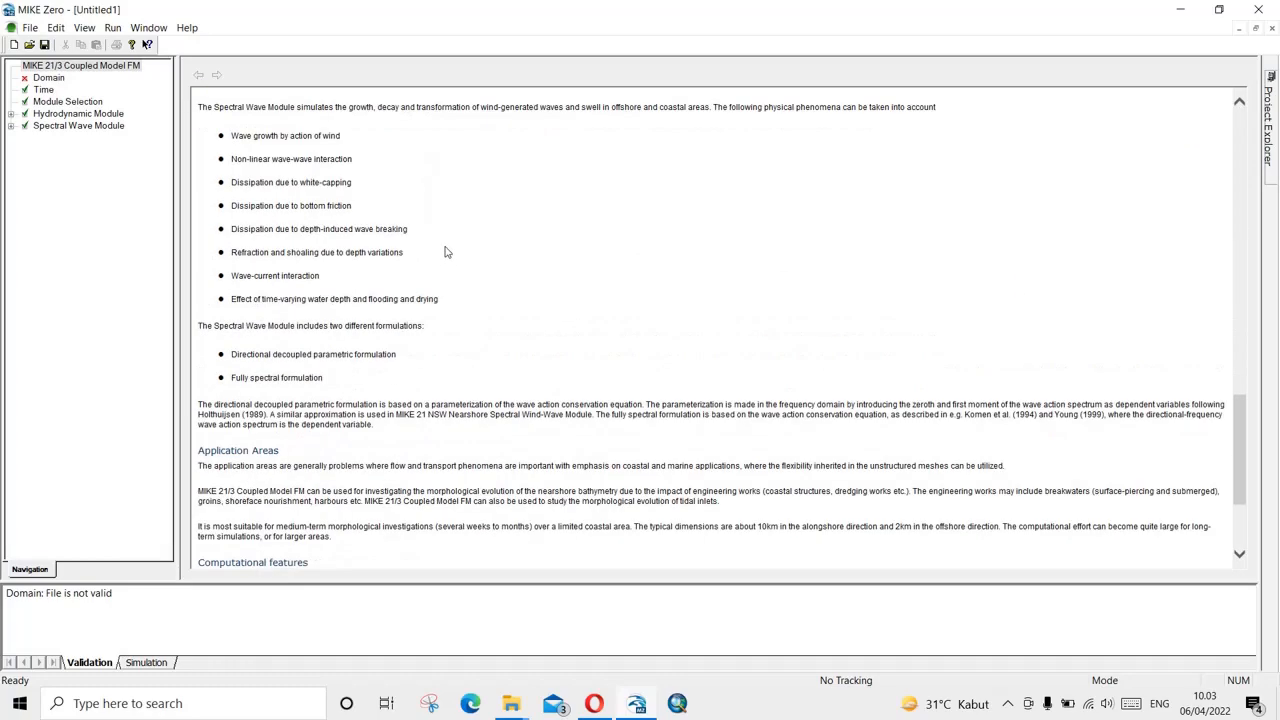
pyautogui.scroll(20, 446, 252)
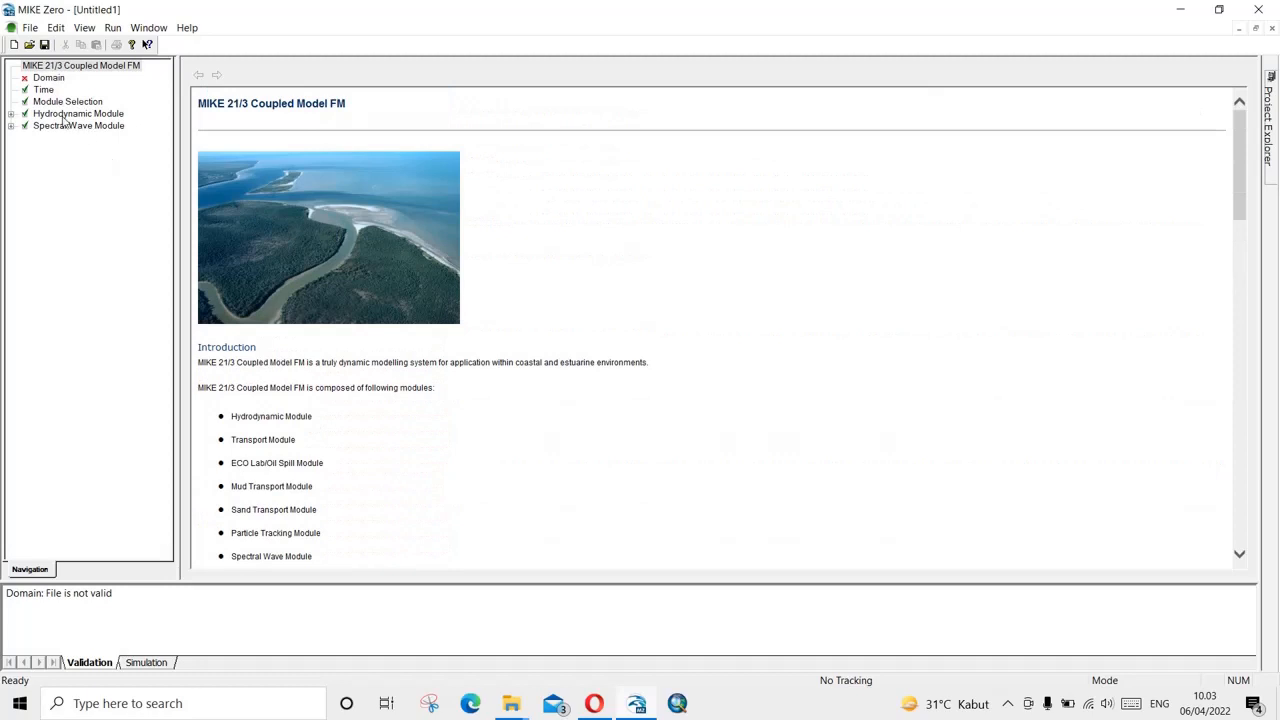
# Load Domain Mesh.mesh from Documents > ActivePresenter > KINTAP MIKE 21 > MODEL MIKE 21-3 as the domain's mesh file.
pyautogui.click(55, 80)
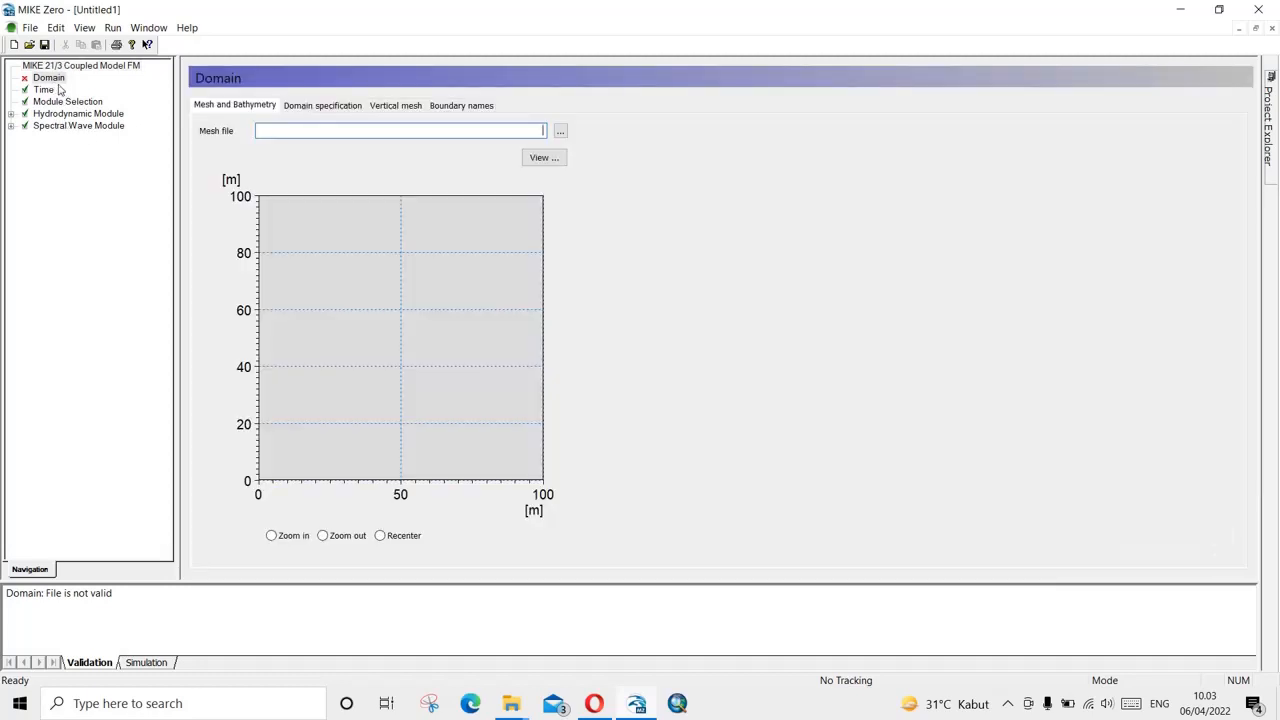
pyautogui.click(560, 131)
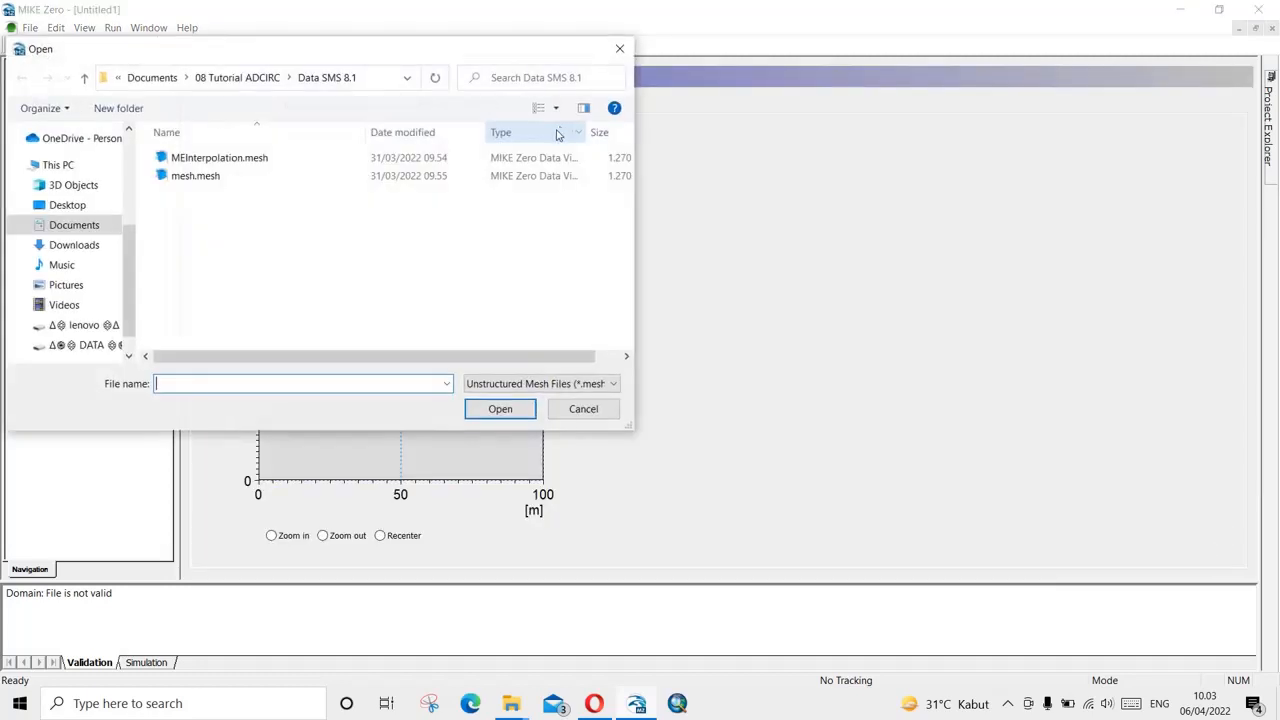
pyautogui.click(72, 230)
pyautogui.scroll(-5, 198, 220)
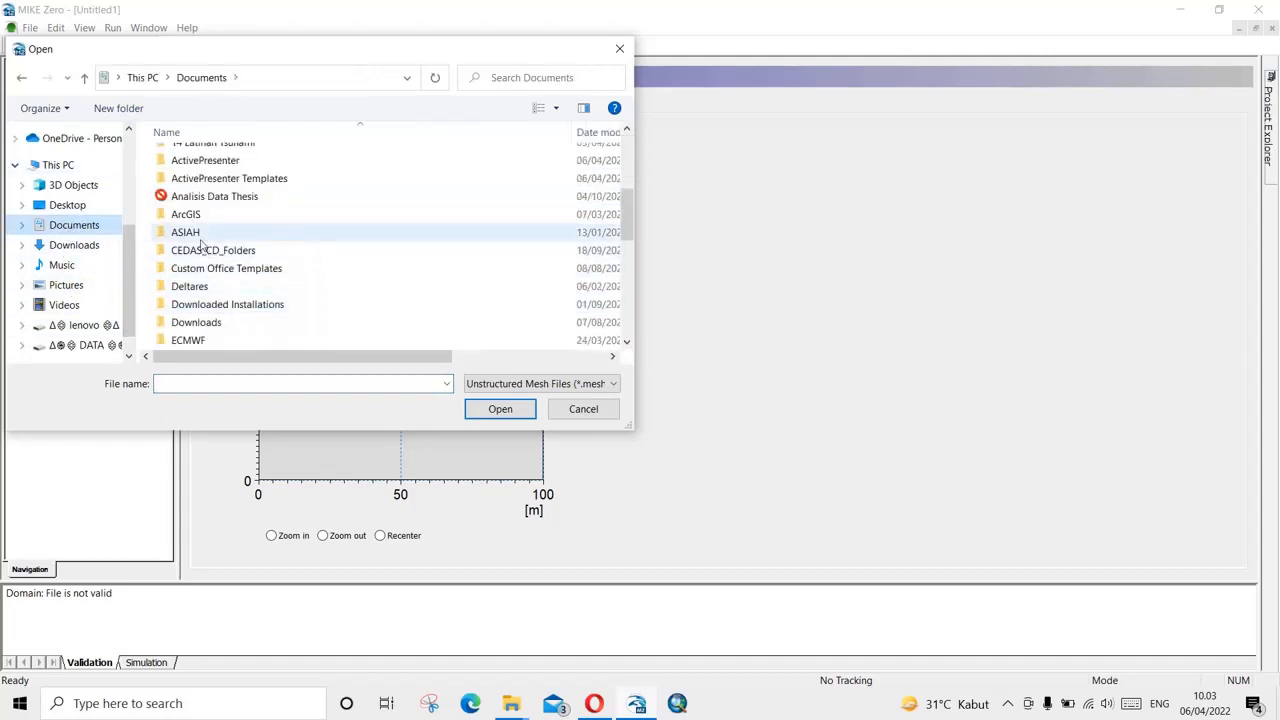
pyautogui.doubleClick(210, 161)
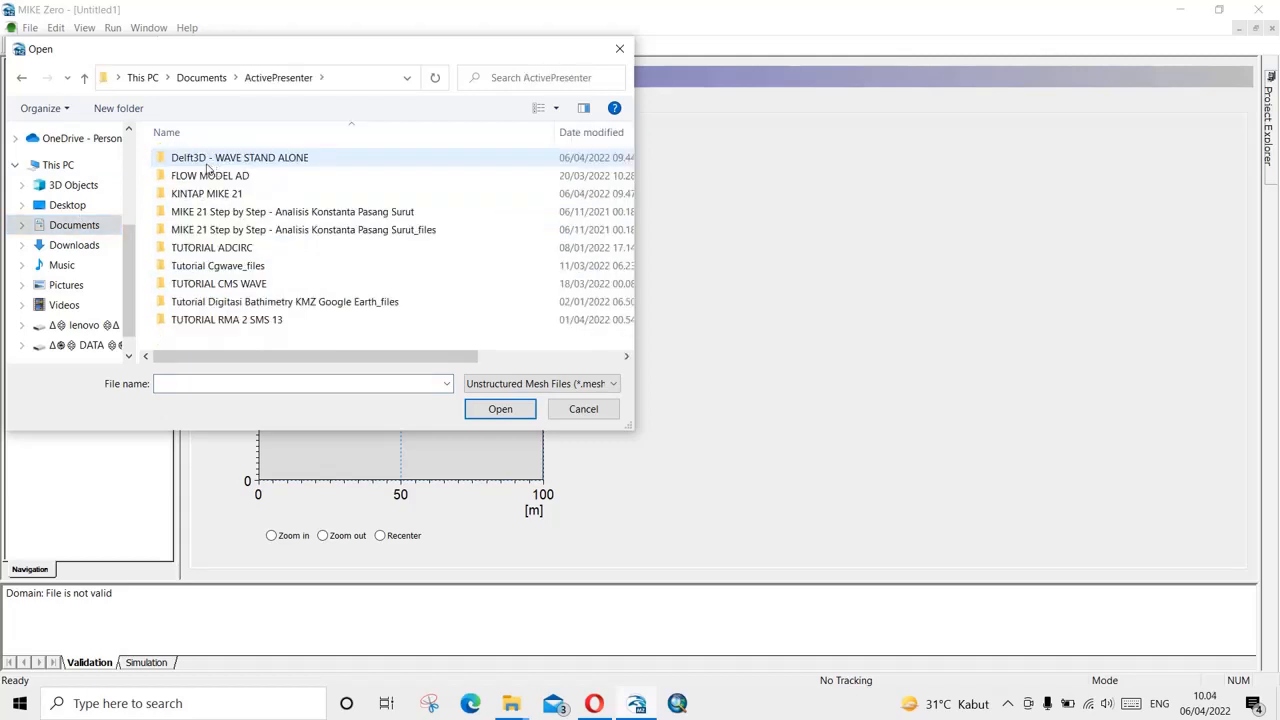
pyautogui.doubleClick(202, 197)
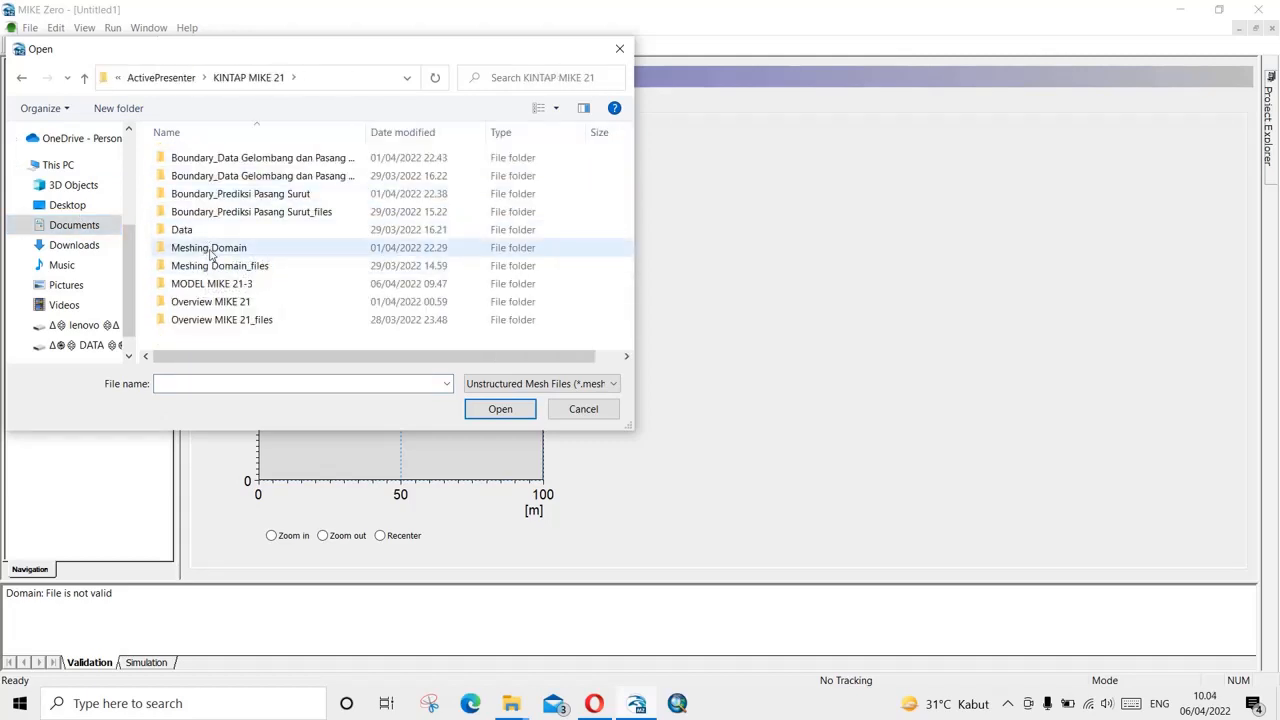
pyautogui.doubleClick(212, 284)
pyautogui.click(219, 166)
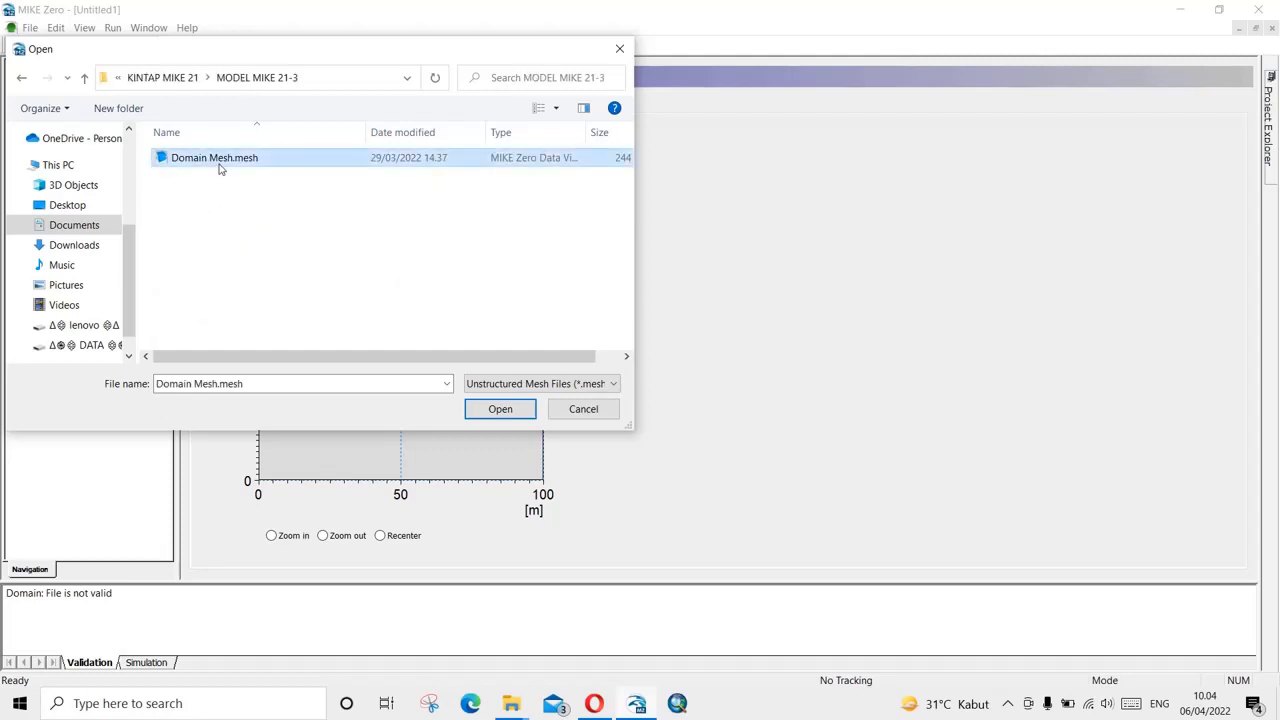
pyautogui.doubleClick(221, 168)
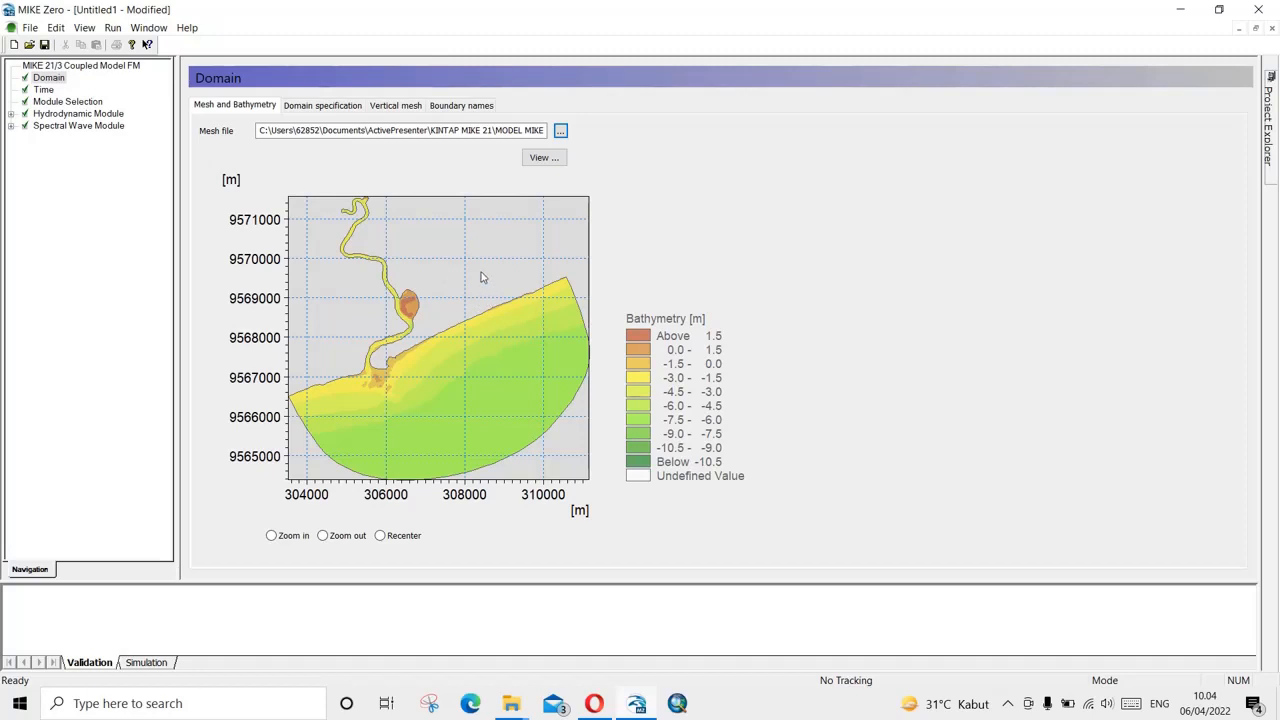
# Rename the domain boundary Code 2 as Hulu and Code 3 as Laut.
pyautogui.click(310, 105)
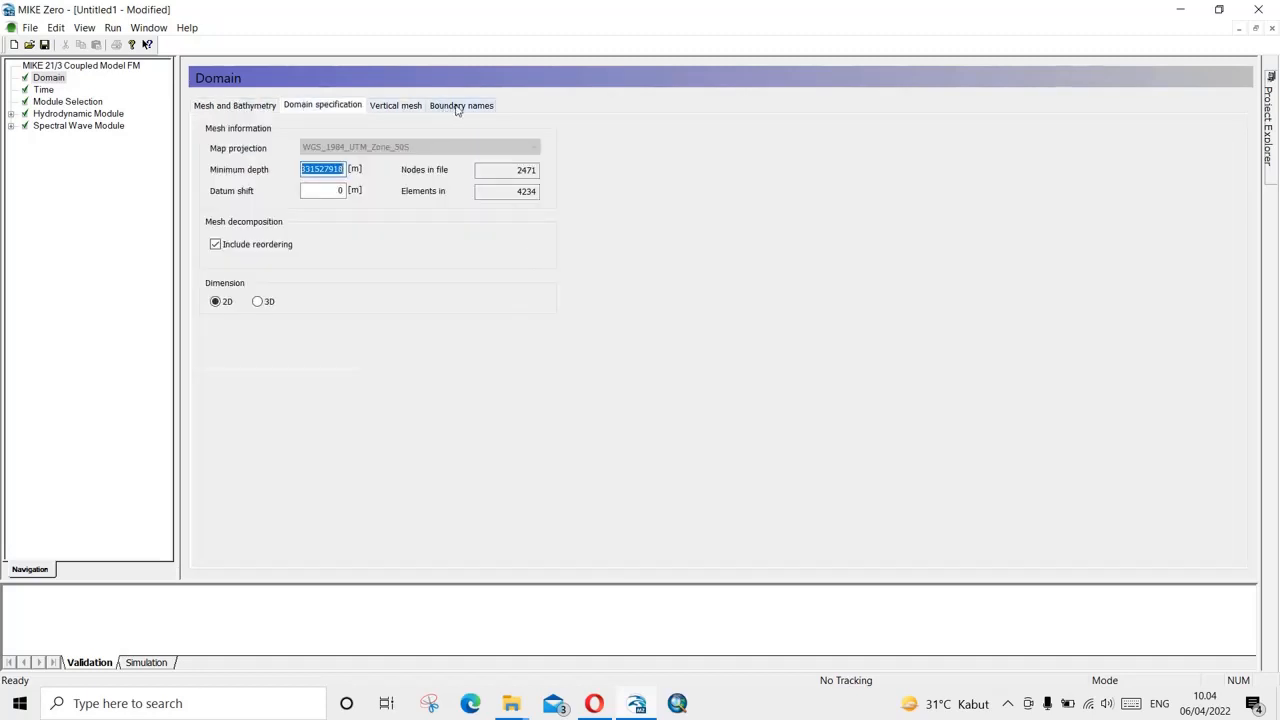
pyautogui.click(456, 108)
pyautogui.click(254, 106)
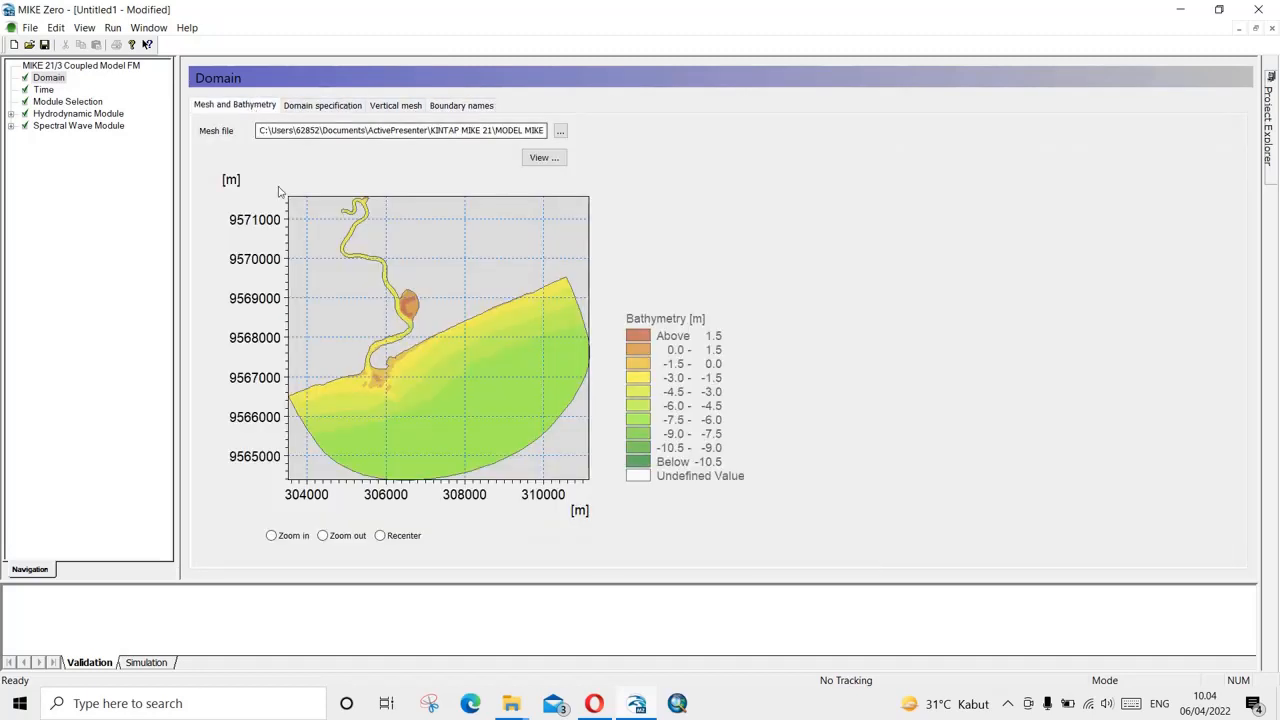
pyautogui.moveTo(506, 467)
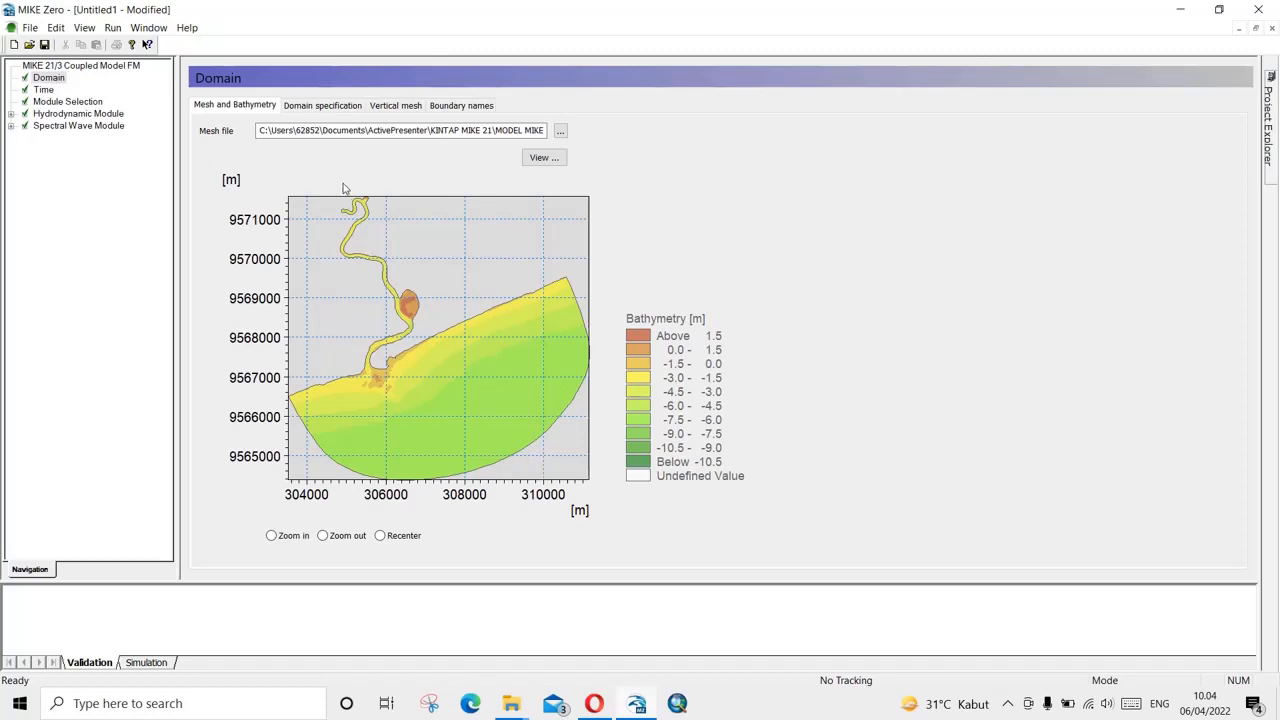
pyautogui.click(448, 112)
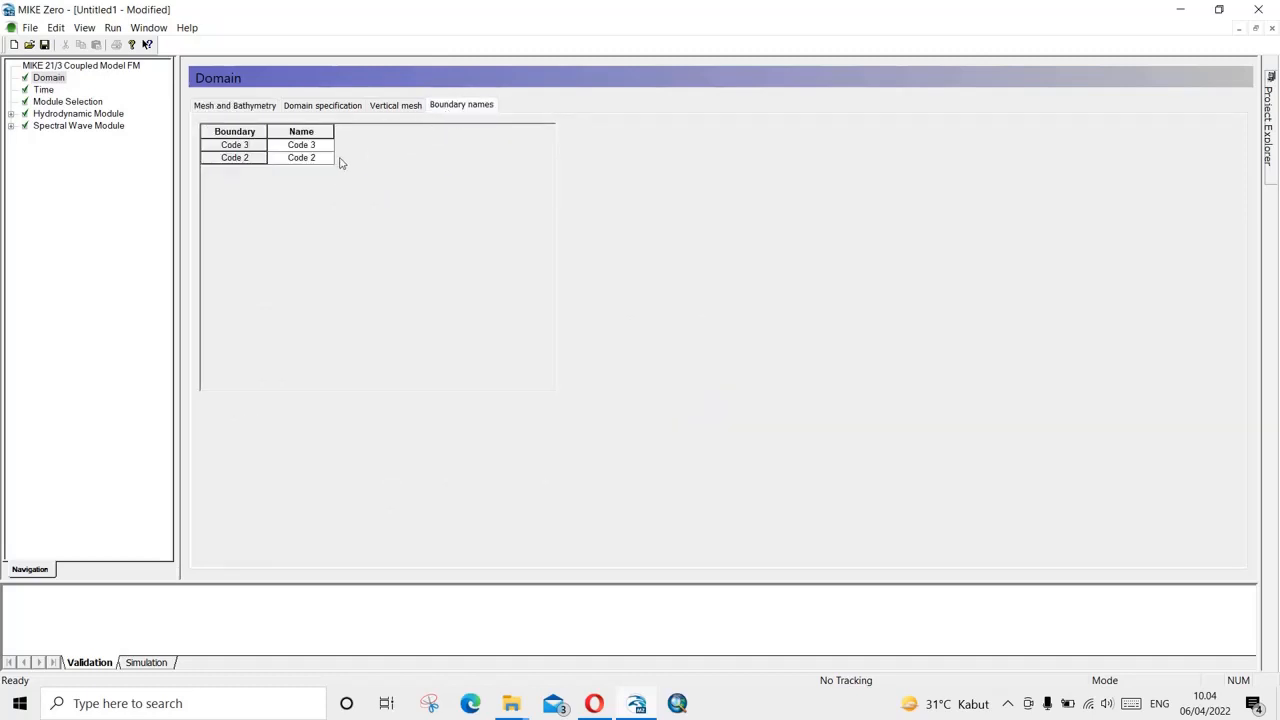
pyautogui.click(322, 159)
pyautogui.click(322, 160)
pyautogui.write('Hi')
pyautogui.write('lu')
pyautogui.click(323, 149)
pyautogui.write('Laut')
# Review the domain's mesh and bathymetry plot and its domain specification settings.
pyautogui.click(43, 89)
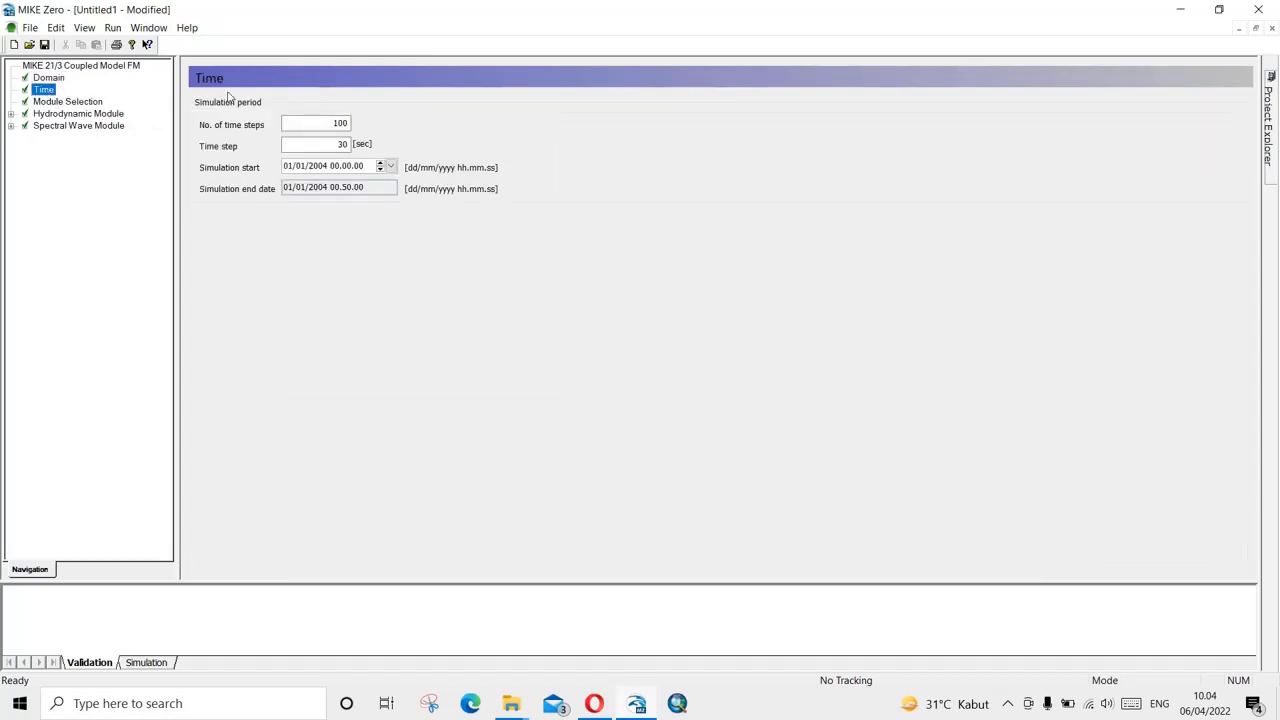
pyautogui.click(48, 78)
pyautogui.click(250, 106)
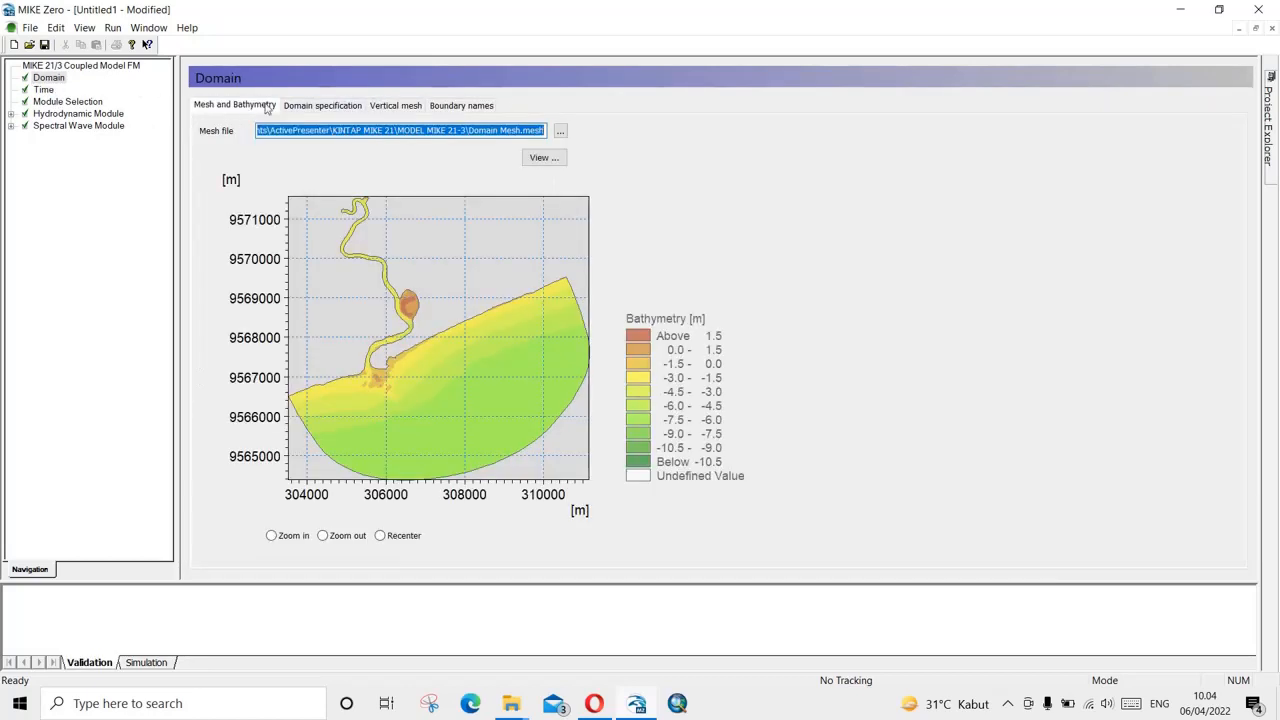
pyautogui.click(309, 106)
pyautogui.click(268, 106)
# Set the simulation period's time step to 3600 seconds, reviewing the number of time steps.
pyautogui.click(44, 90)
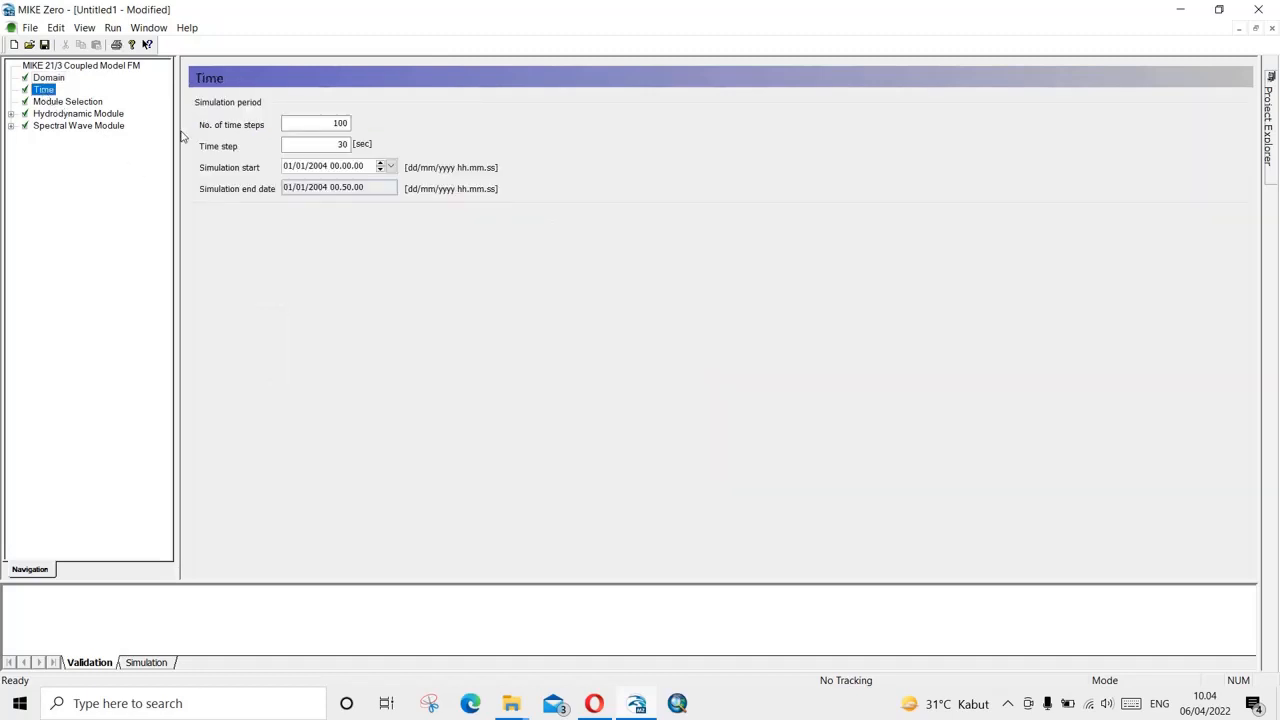
pyautogui.click(316, 168)
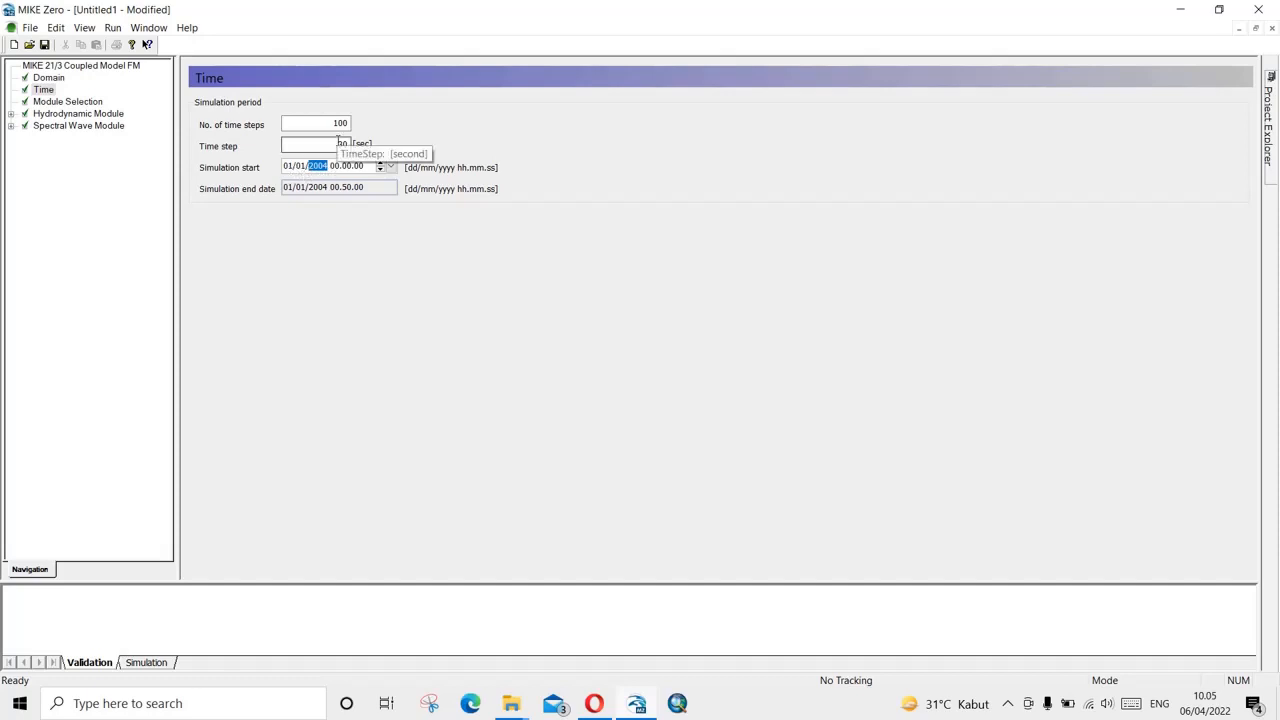
pyautogui.moveTo(329, 123); pyautogui.dragTo(382, 123)
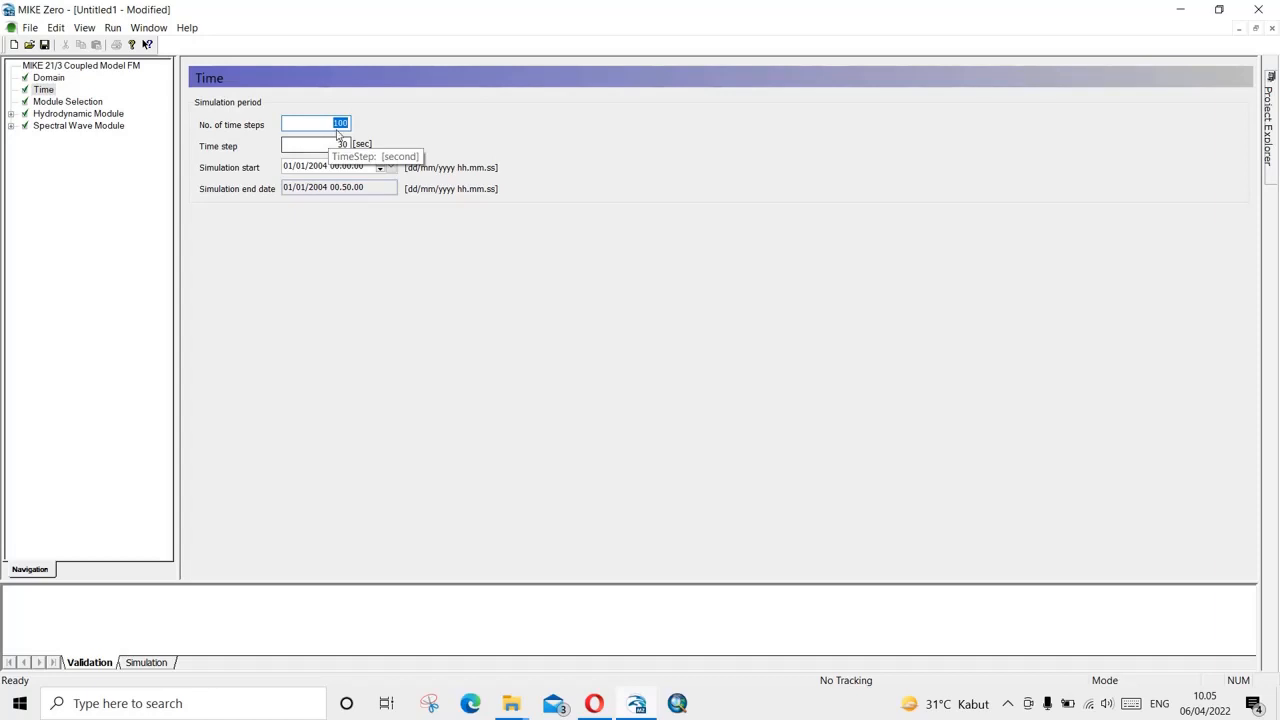
pyautogui.click(340, 145)
pyautogui.moveTo(325, 146); pyautogui.dragTo(345, 146)
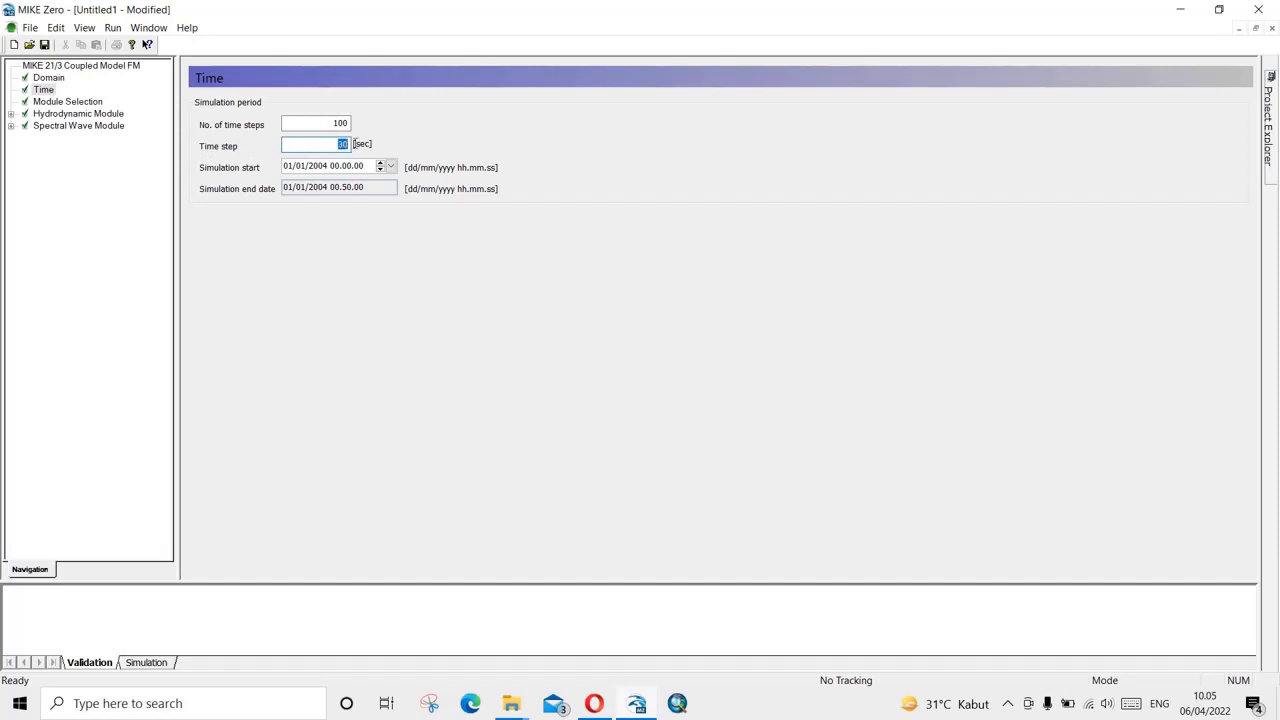
pyautogui.moveTo(325, 123); pyautogui.dragTo(374, 123)
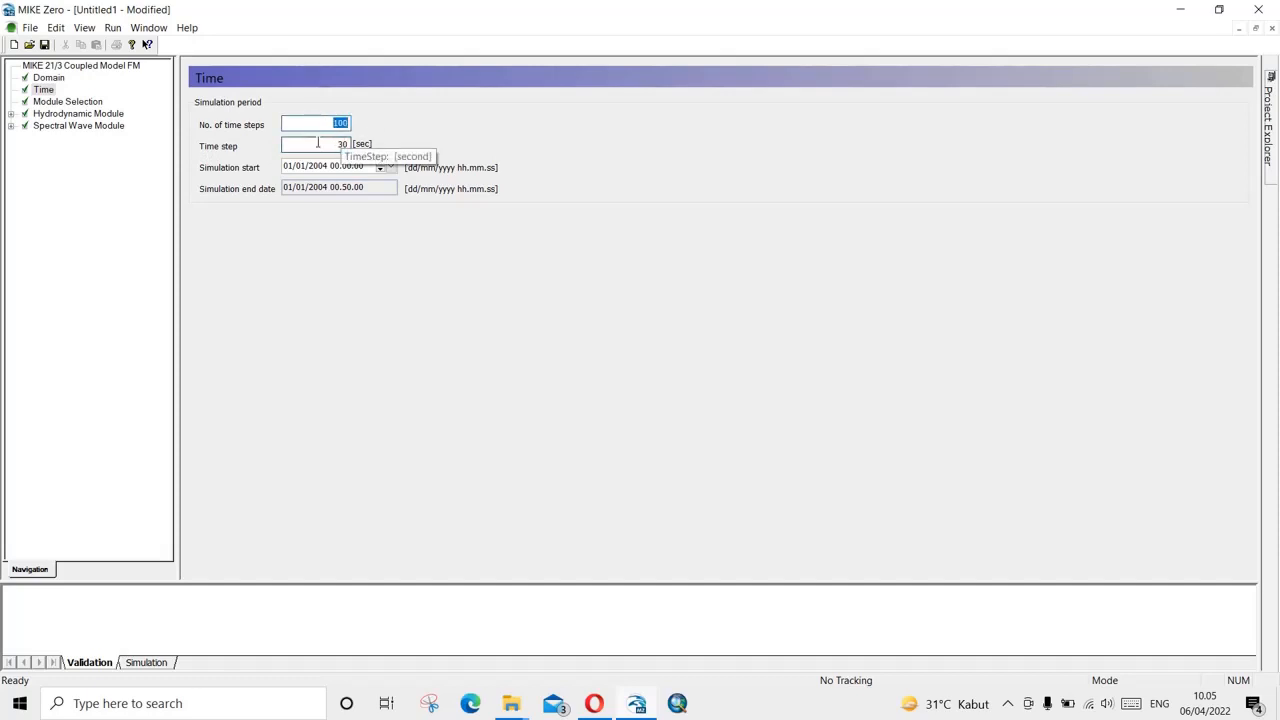
pyautogui.moveTo(318, 144); pyautogui.dragTo(359, 145)
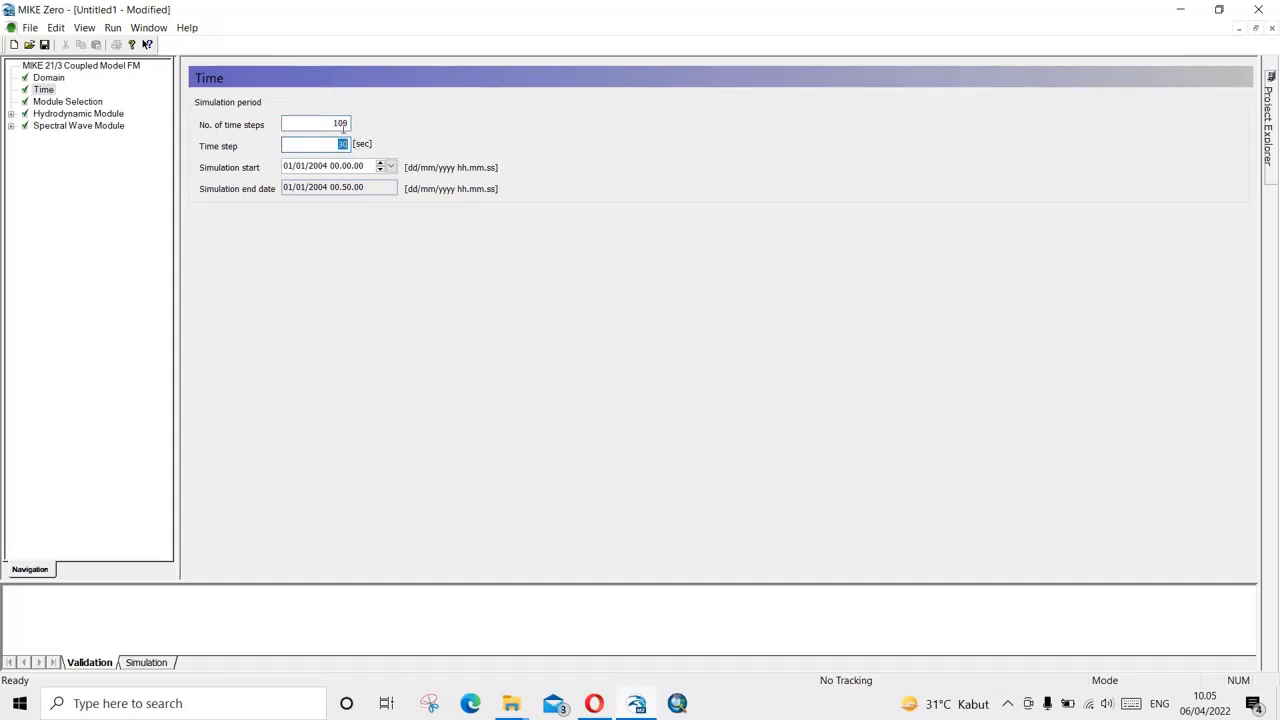
pyautogui.click(343, 126)
pyautogui.click(335, 123)
pyautogui.moveTo(331, 123); pyautogui.dragTo(358, 121)
pyautogui.moveTo(300, 145); pyautogui.dragTo(375, 146)
pyautogui.moveTo(321, 127); pyautogui.dragTo(368, 127)
# Set the simulation start date to 07/08/2020.
pyautogui.click(316, 167)
pyautogui.write('2020')
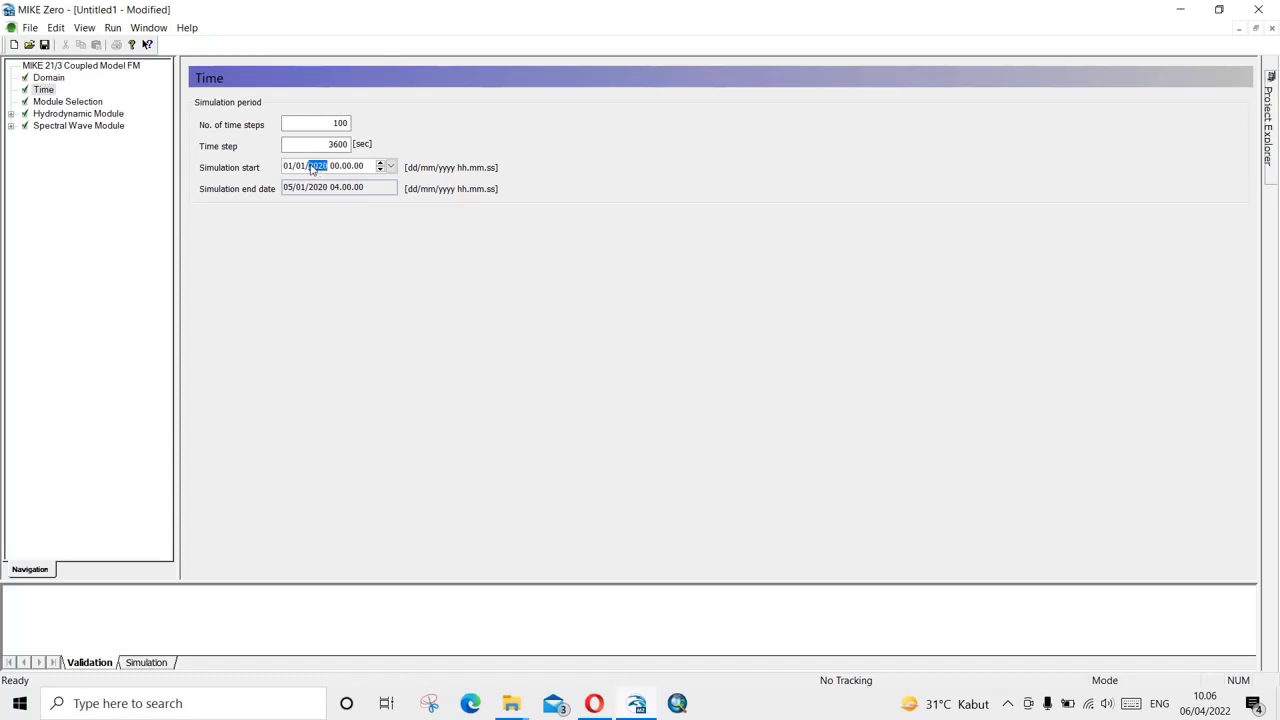
pyautogui.click(289, 170)
pyautogui.write('7')
pyautogui.click(301, 170)
pyautogui.click(333, 168)
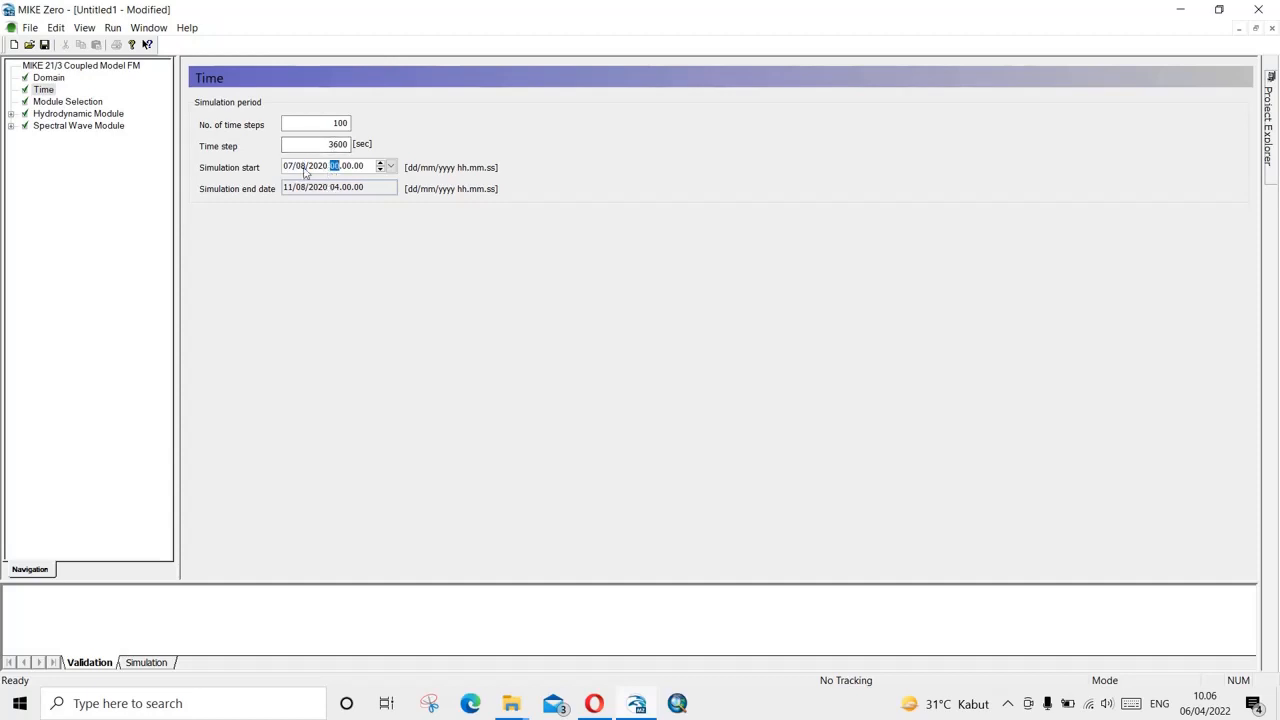
# Include the Sand Transport module in the coupled model's module selection.
pyautogui.click(40, 104)
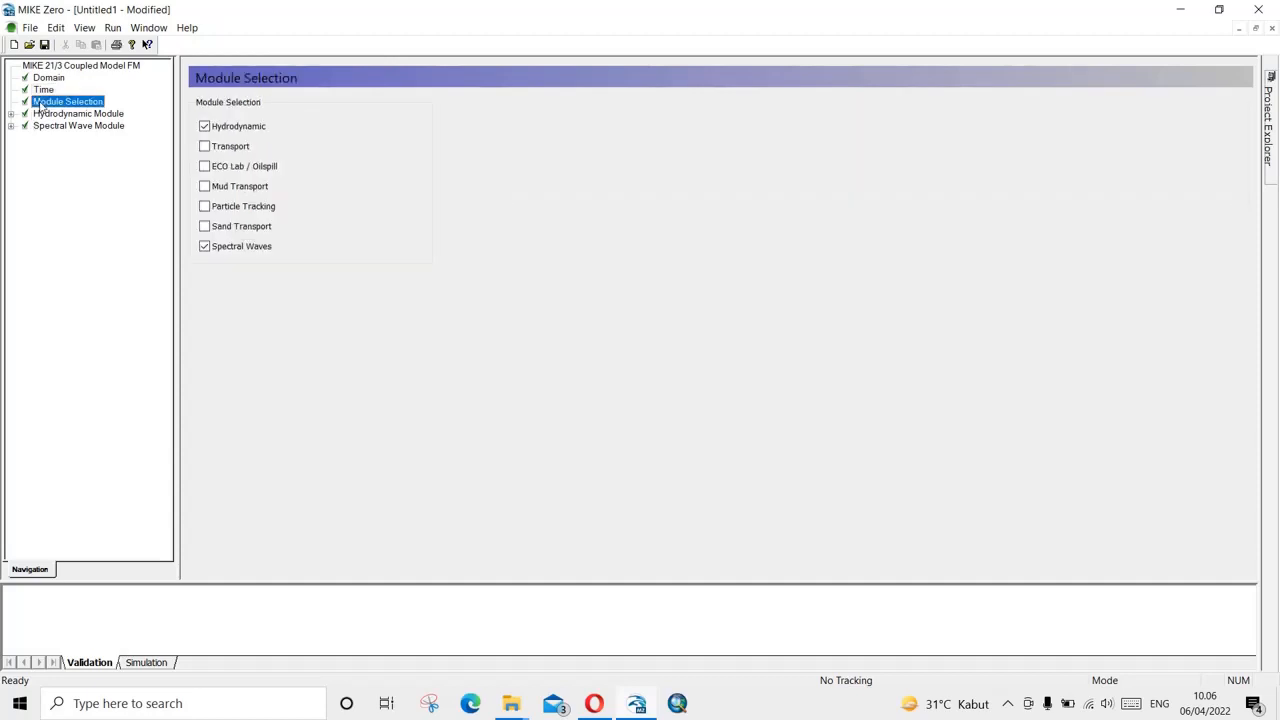
pyautogui.click(205, 228)
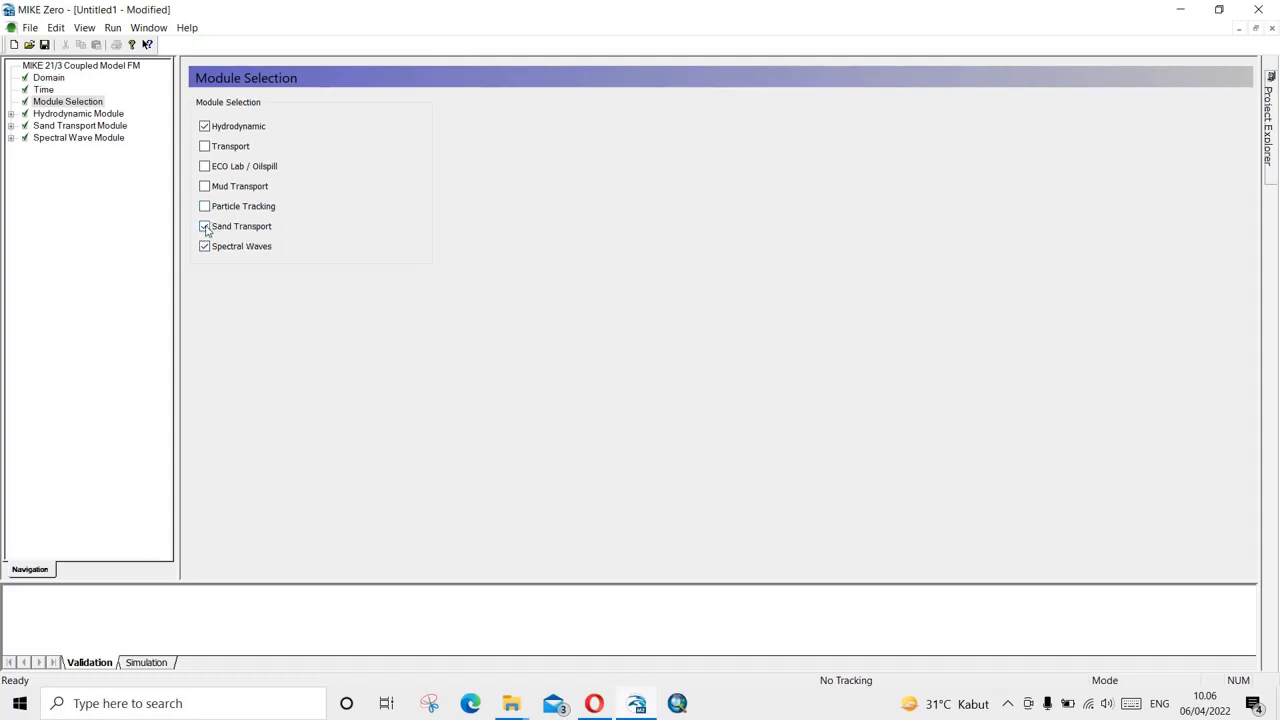
# Set the hydrodynamic module's shallow water equations to Low order, fast algorithm for both time and space.
pyautogui.click(11, 114)
pyautogui.click(75, 127)
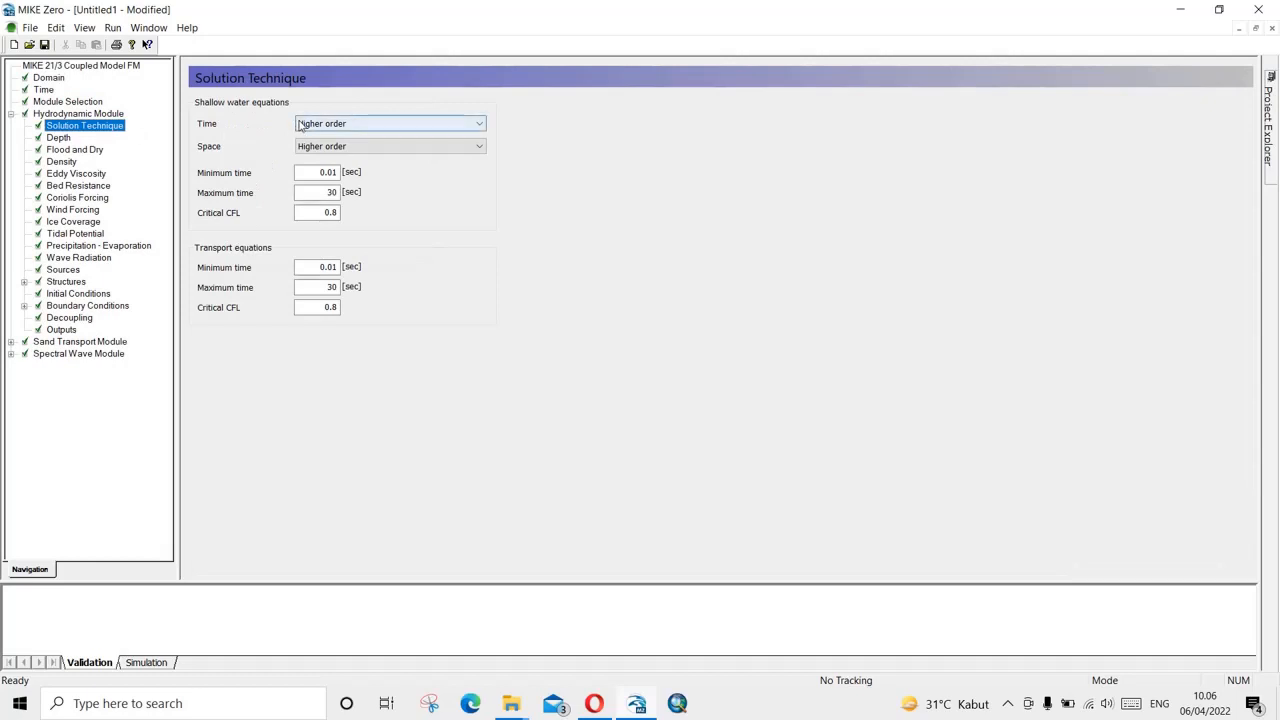
pyautogui.click(336, 124)
pyautogui.click(338, 126)
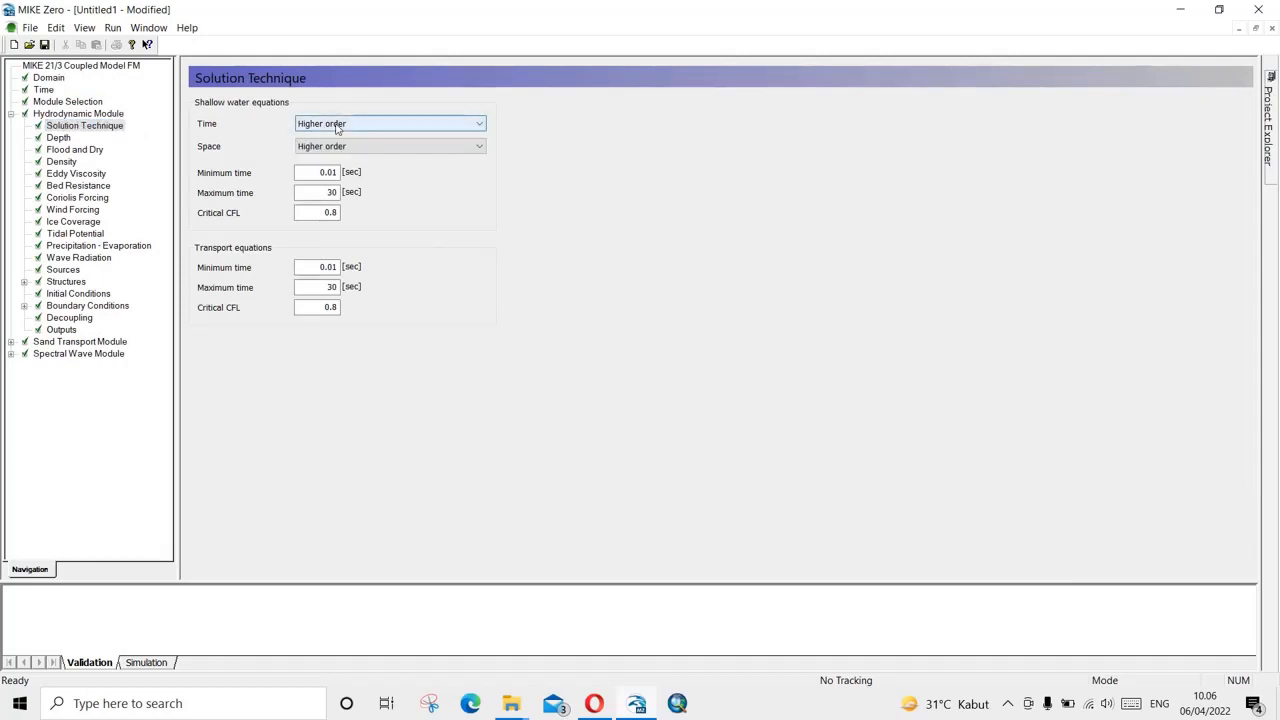
pyautogui.click(338, 126)
pyautogui.click(334, 136)
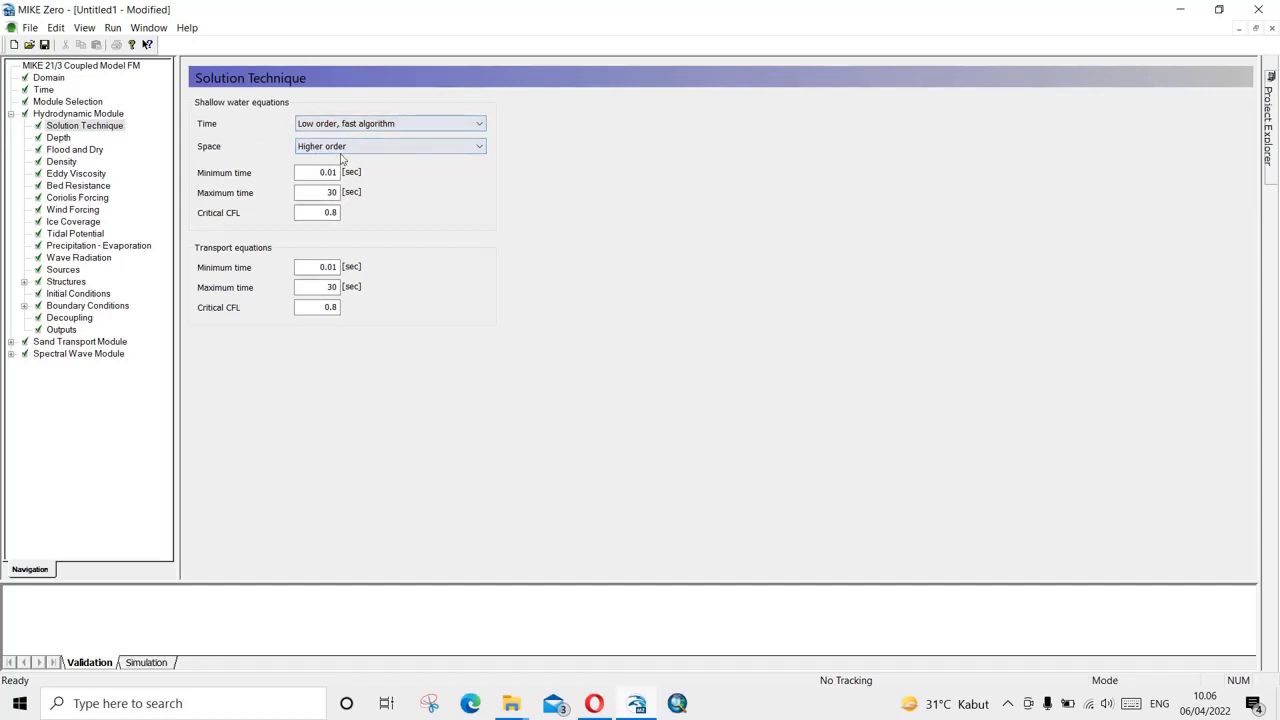
pyautogui.click(310, 150)
pyautogui.click(313, 161)
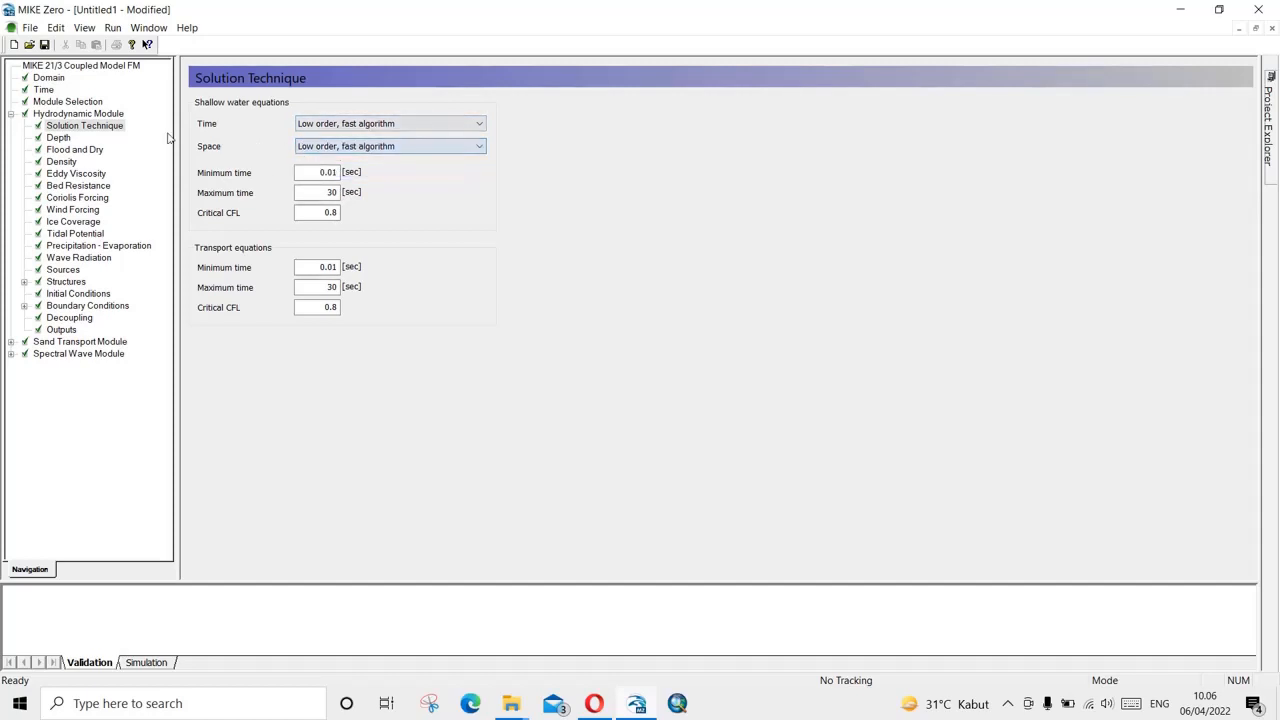
# Review the time settings and the hydrodynamic module's solution technique, depth, flood and dry, density, eddy viscosity and bed resistance settings.
pyautogui.click(41, 91)
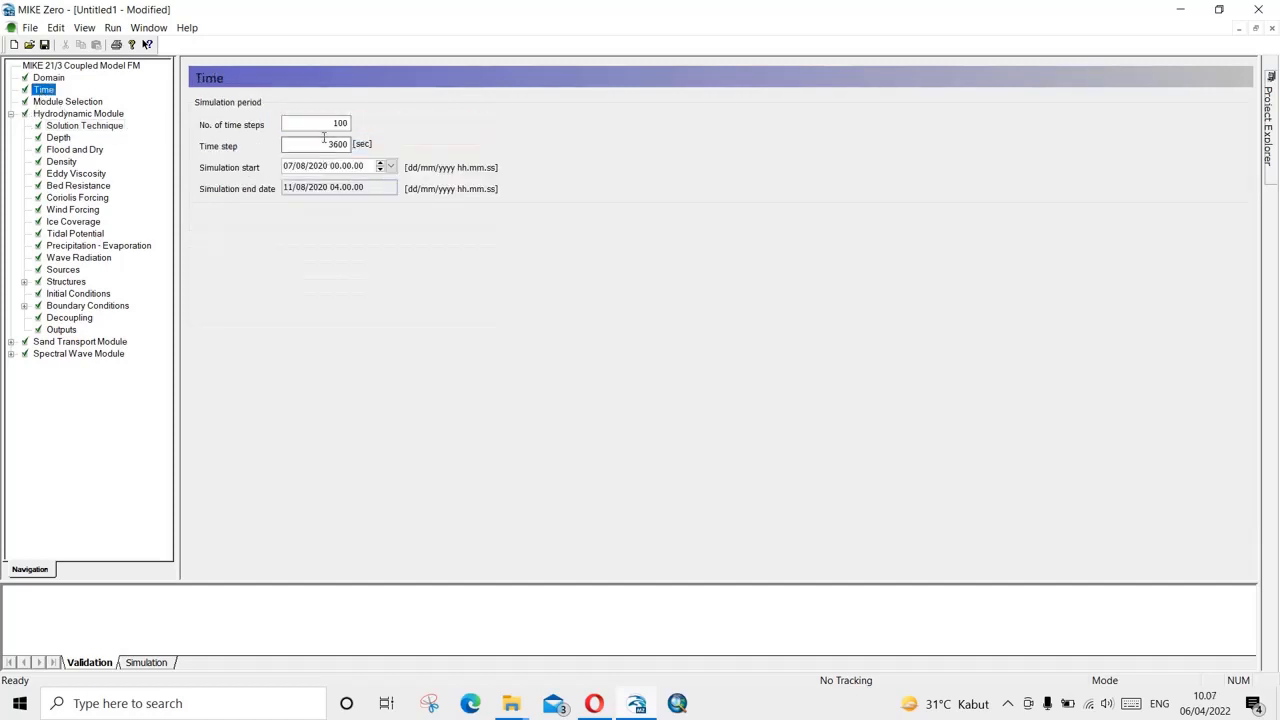
pyautogui.click(58, 103)
pyautogui.click(48, 128)
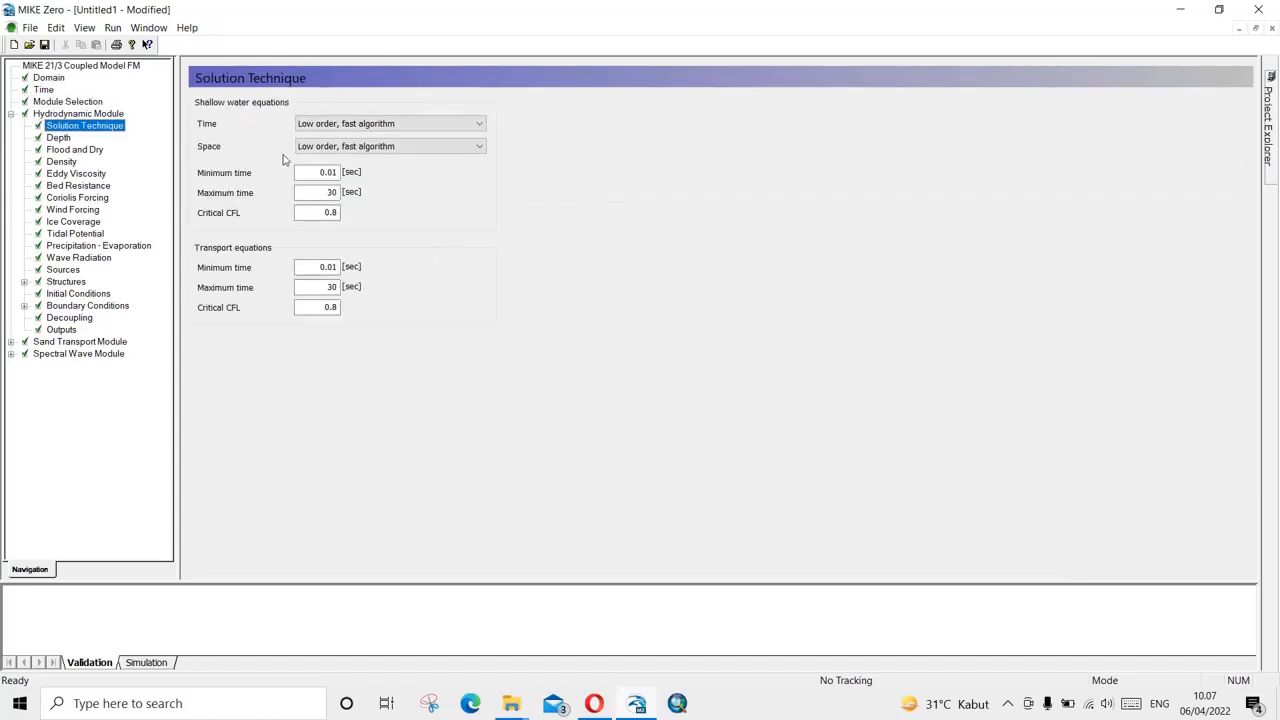
pyautogui.click(57, 139)
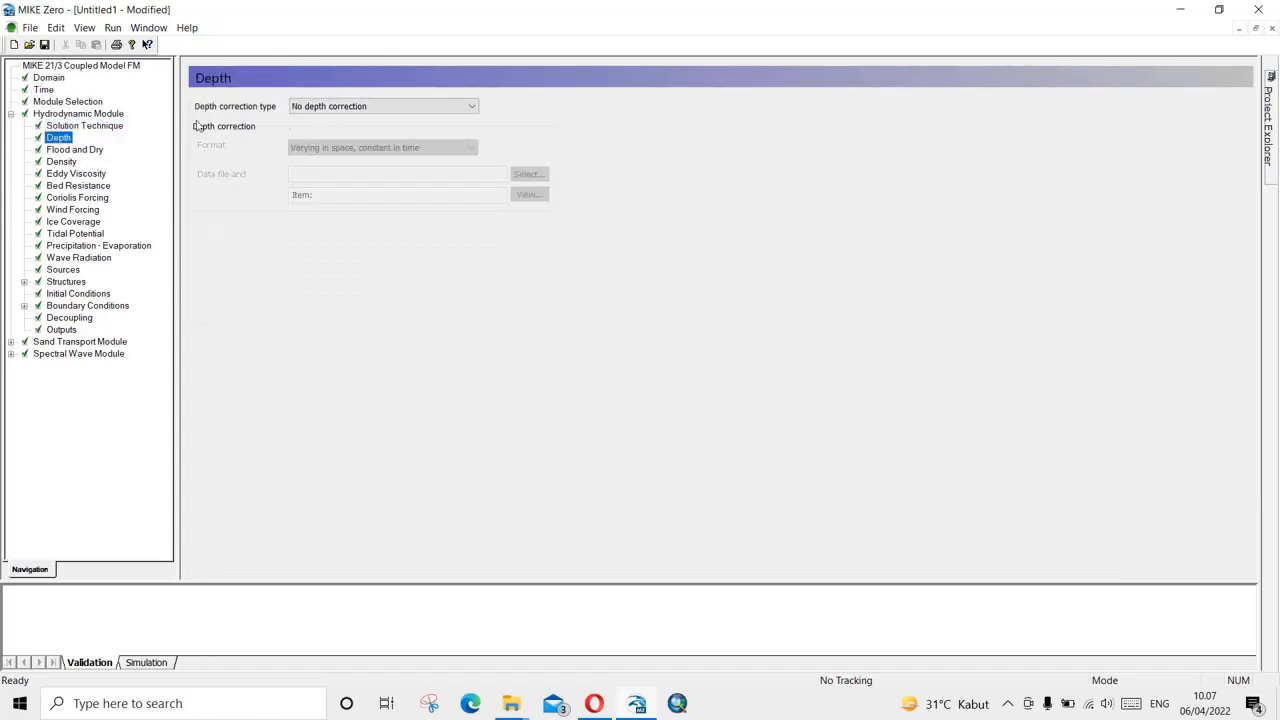
pyautogui.click(60, 151)
pyautogui.click(58, 164)
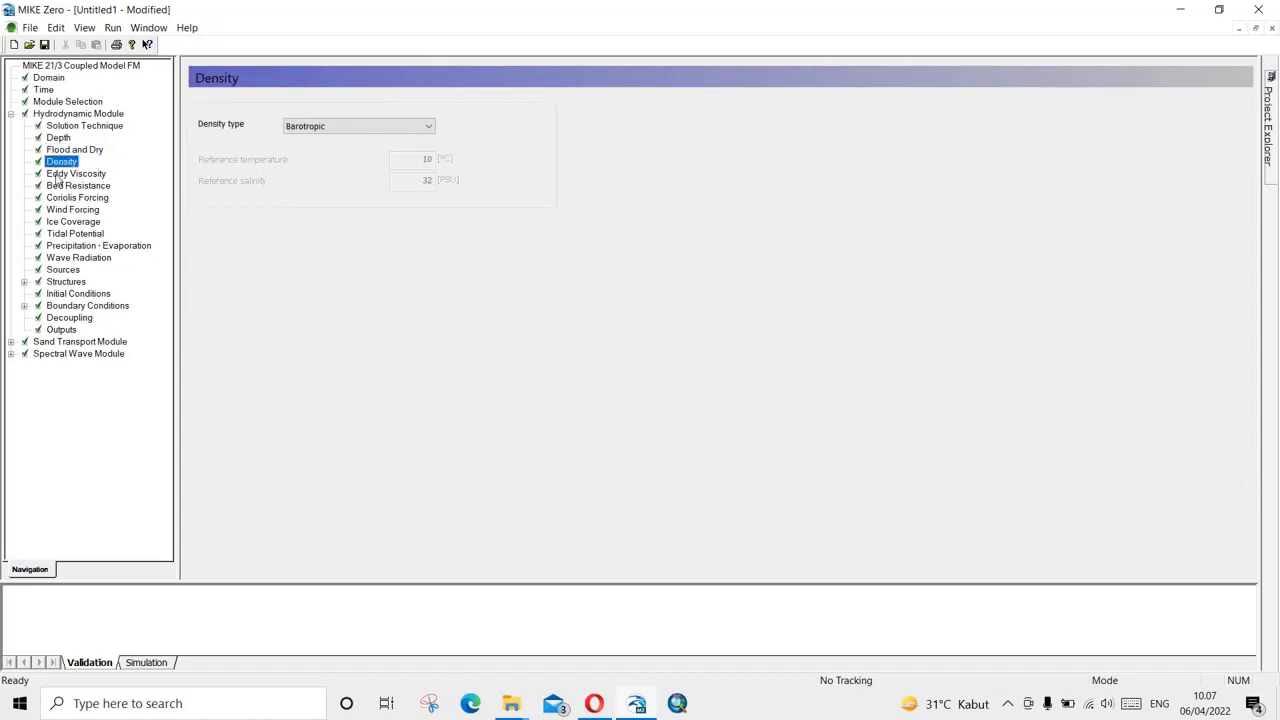
pyautogui.click(60, 175)
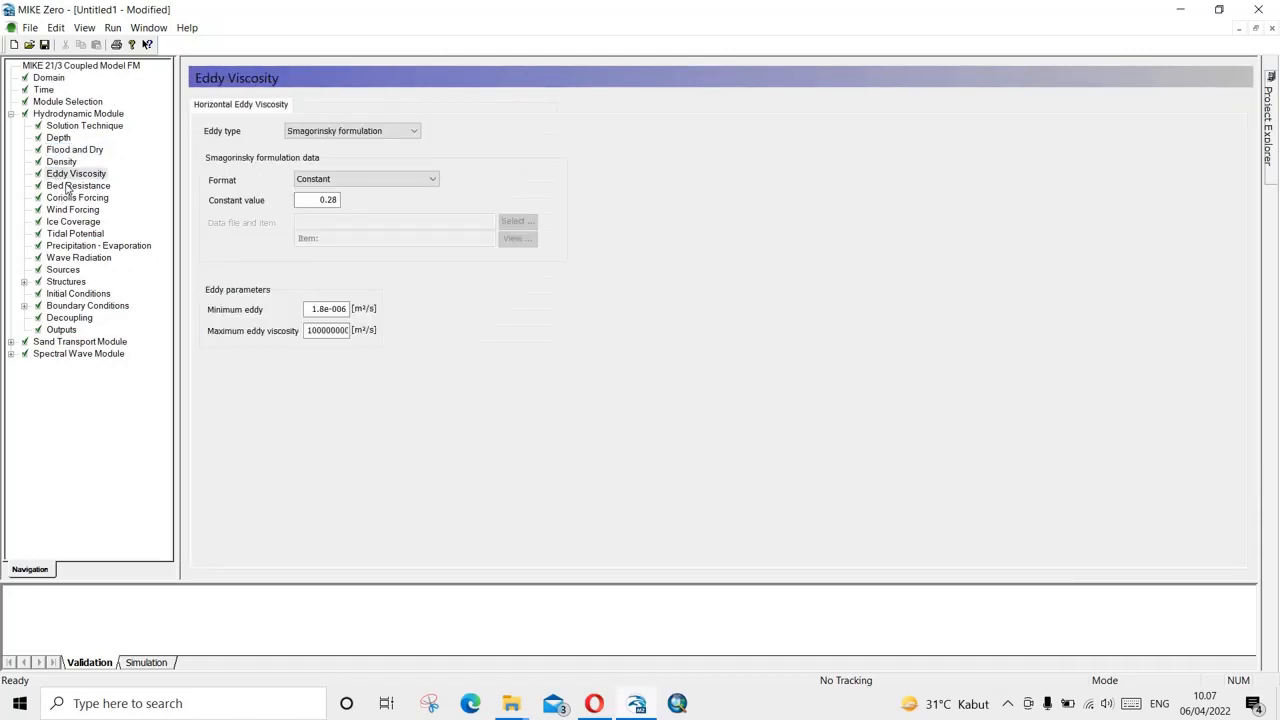
pyautogui.click(72, 186)
pyautogui.click(78, 175)
pyautogui.click(80, 187)
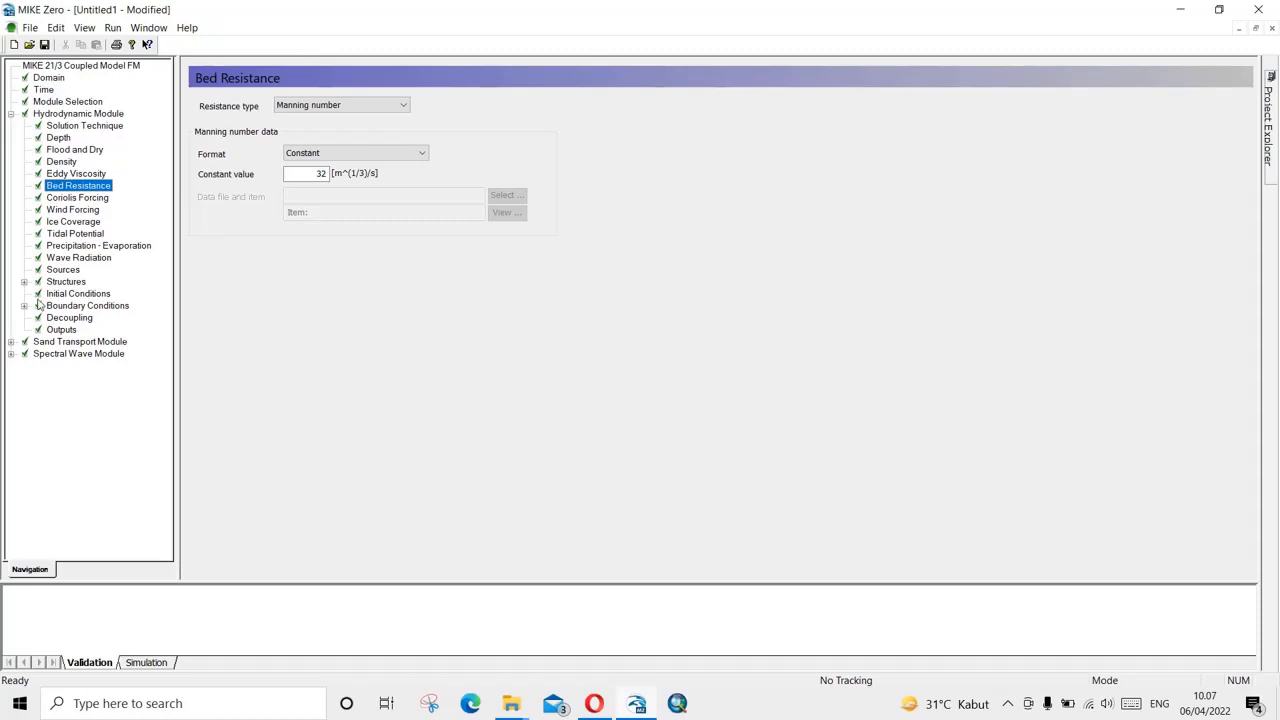
# Set the hydrodynamic module's initial surface elevation to 0.5 m.
pyautogui.click(86, 294)
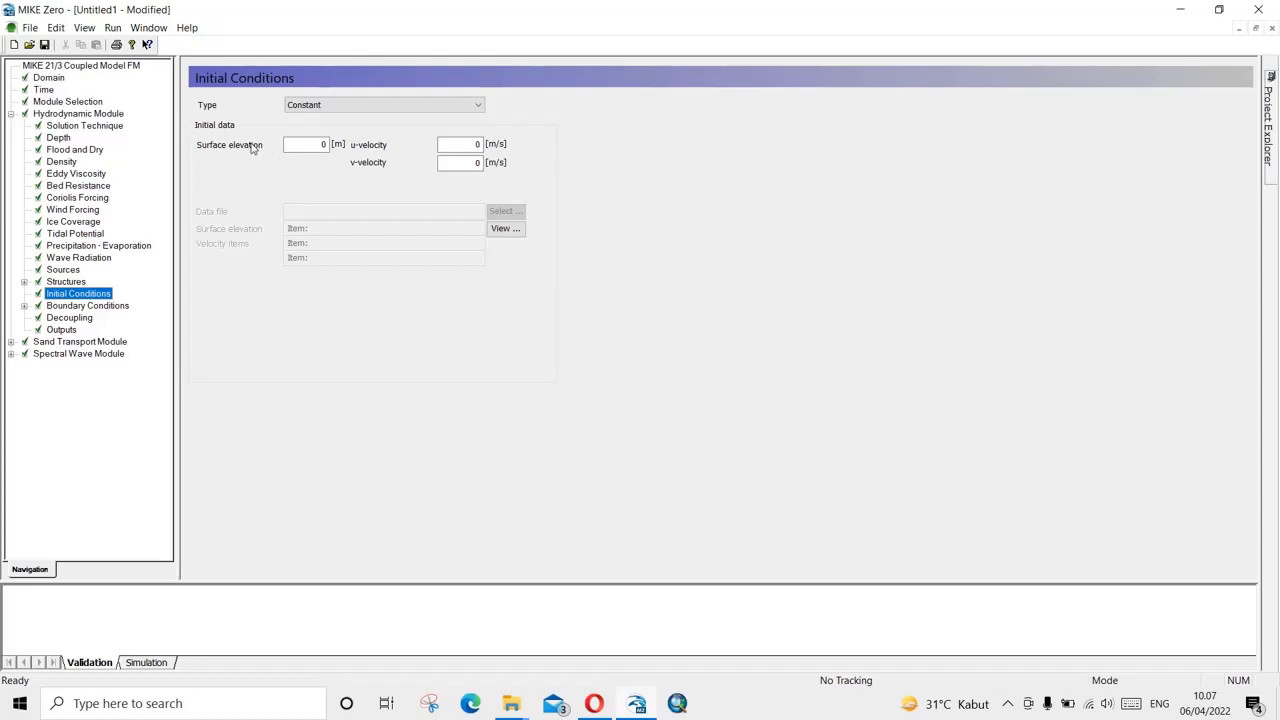
pyautogui.click(327, 147)
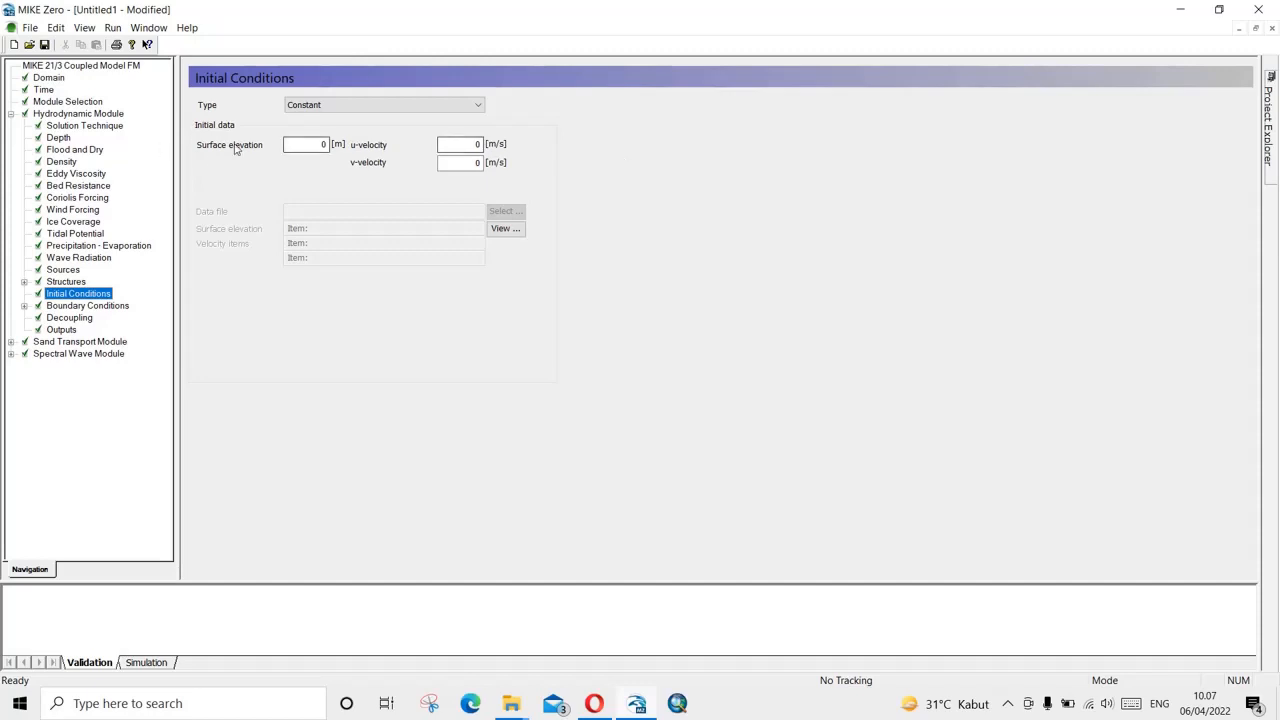
pyautogui.click(309, 144)
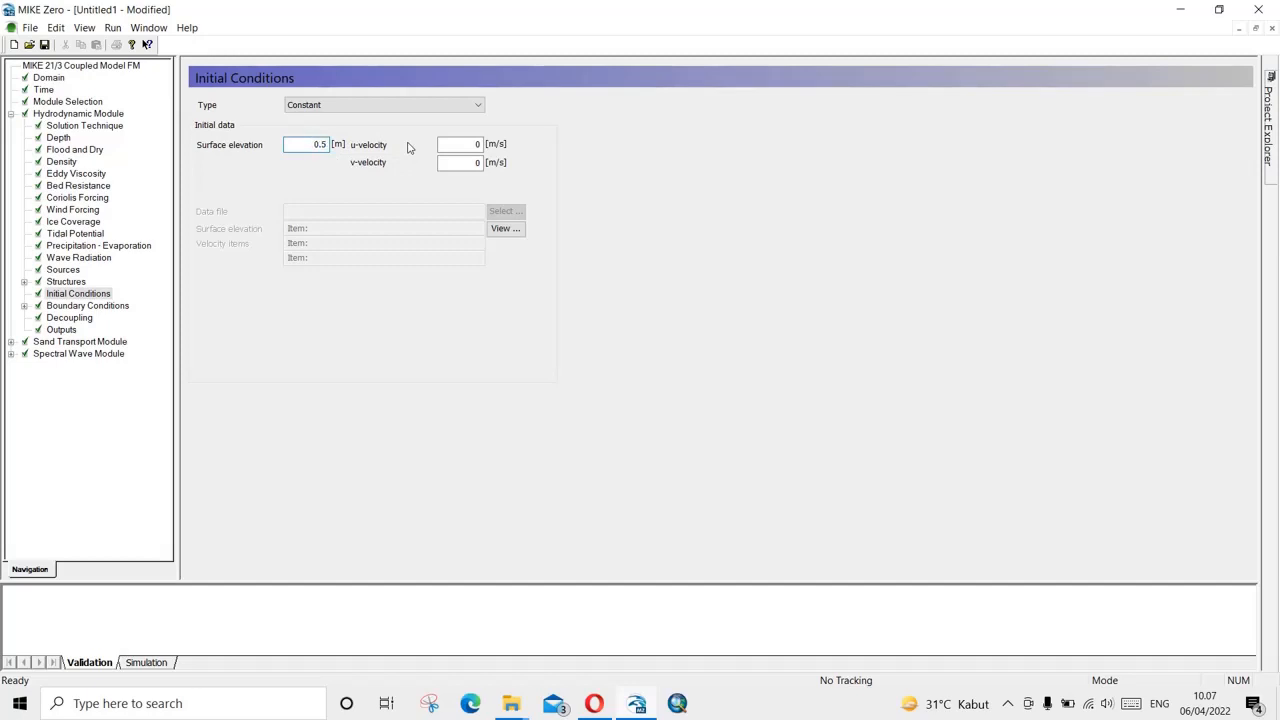
# Set the hydrodynamic Laut boundary to Specified level with the format Varying in time, constant along boundary.
pyautogui.click(62, 306)
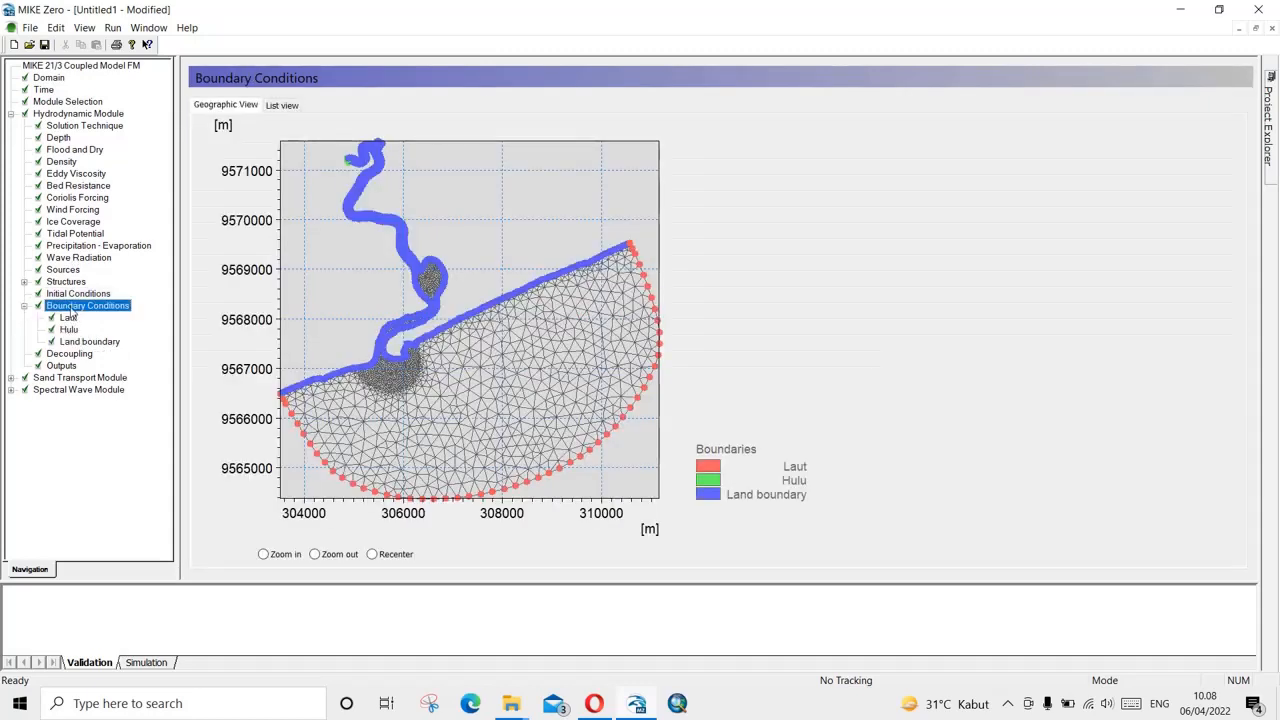
pyautogui.click(63, 318)
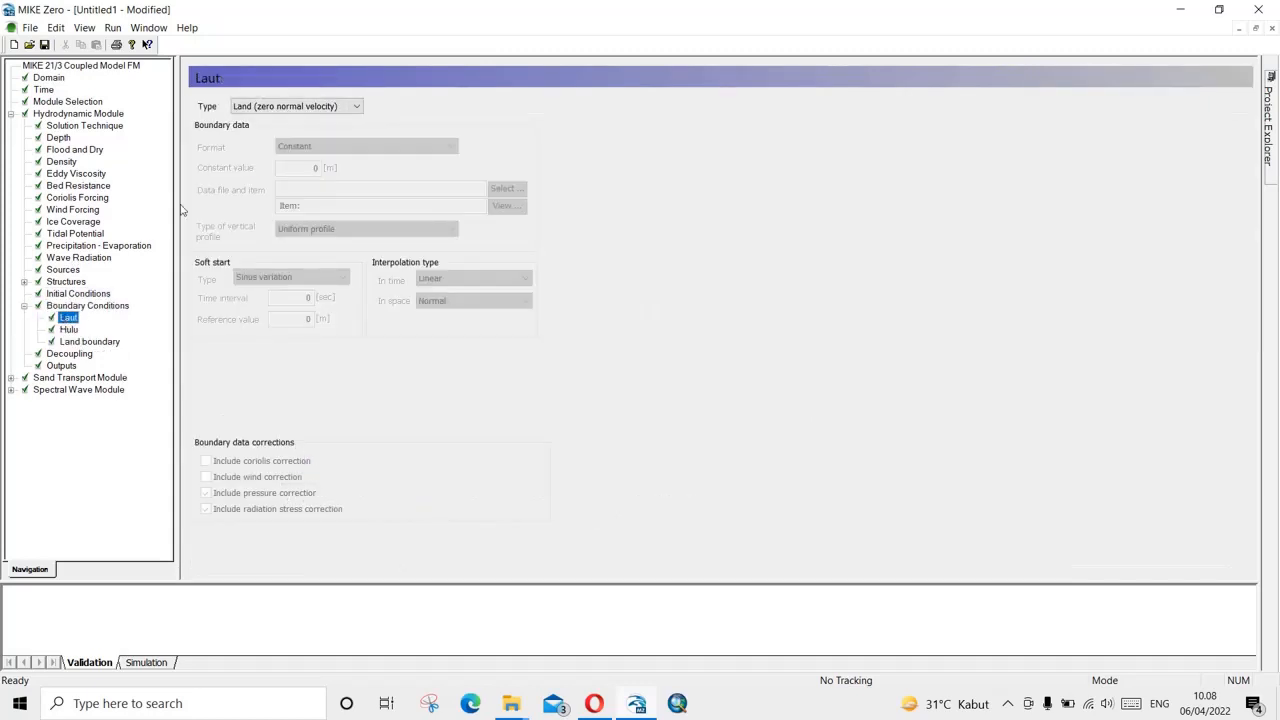
pyautogui.click(60, 307)
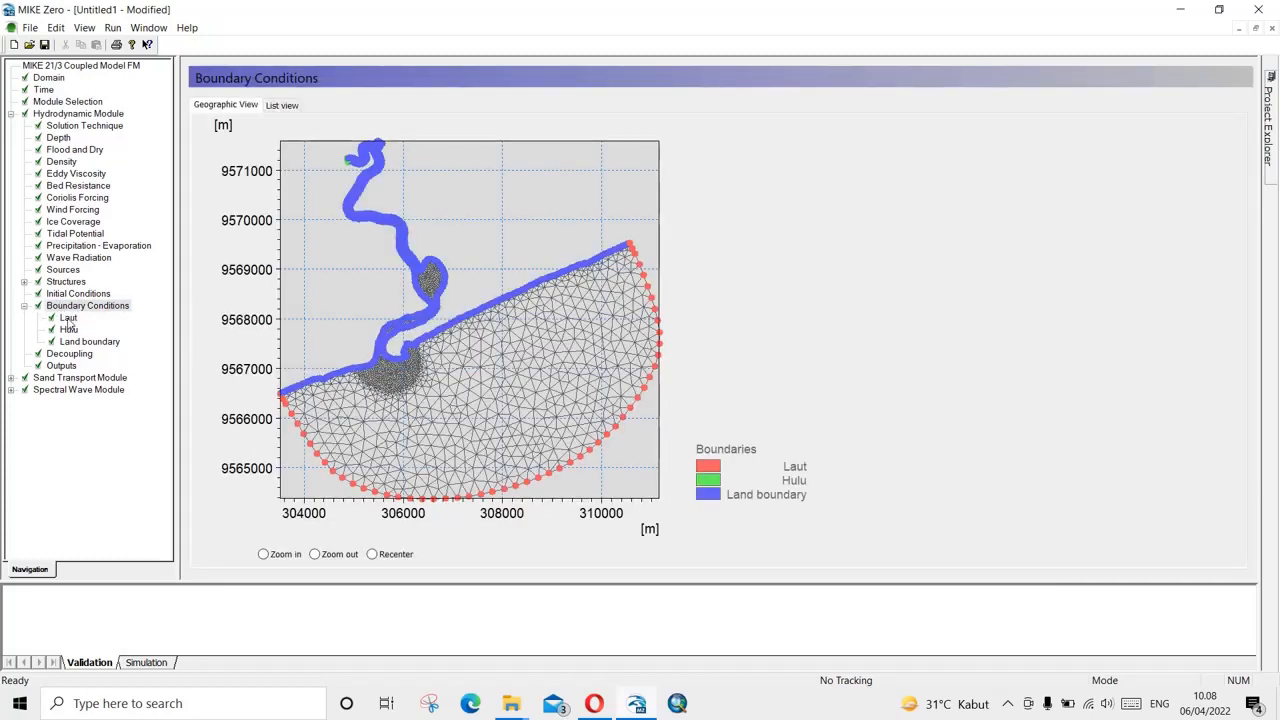
pyautogui.click(68, 318)
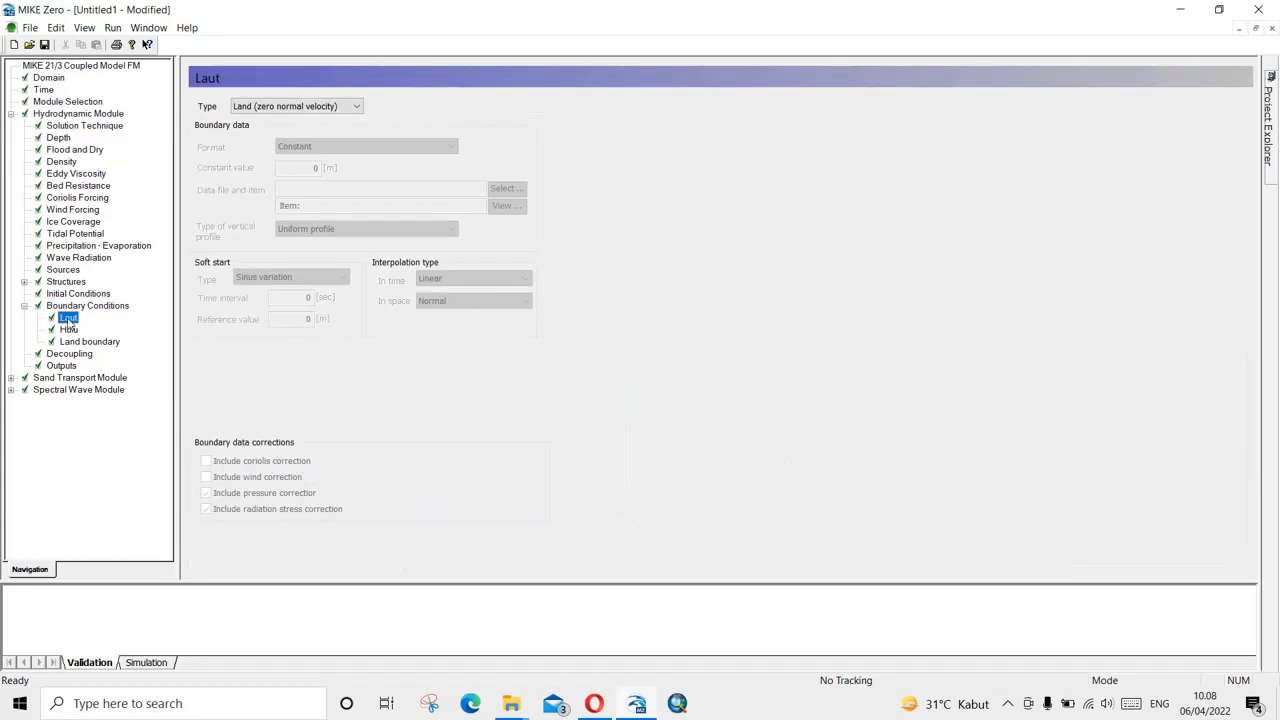
pyautogui.click(306, 109)
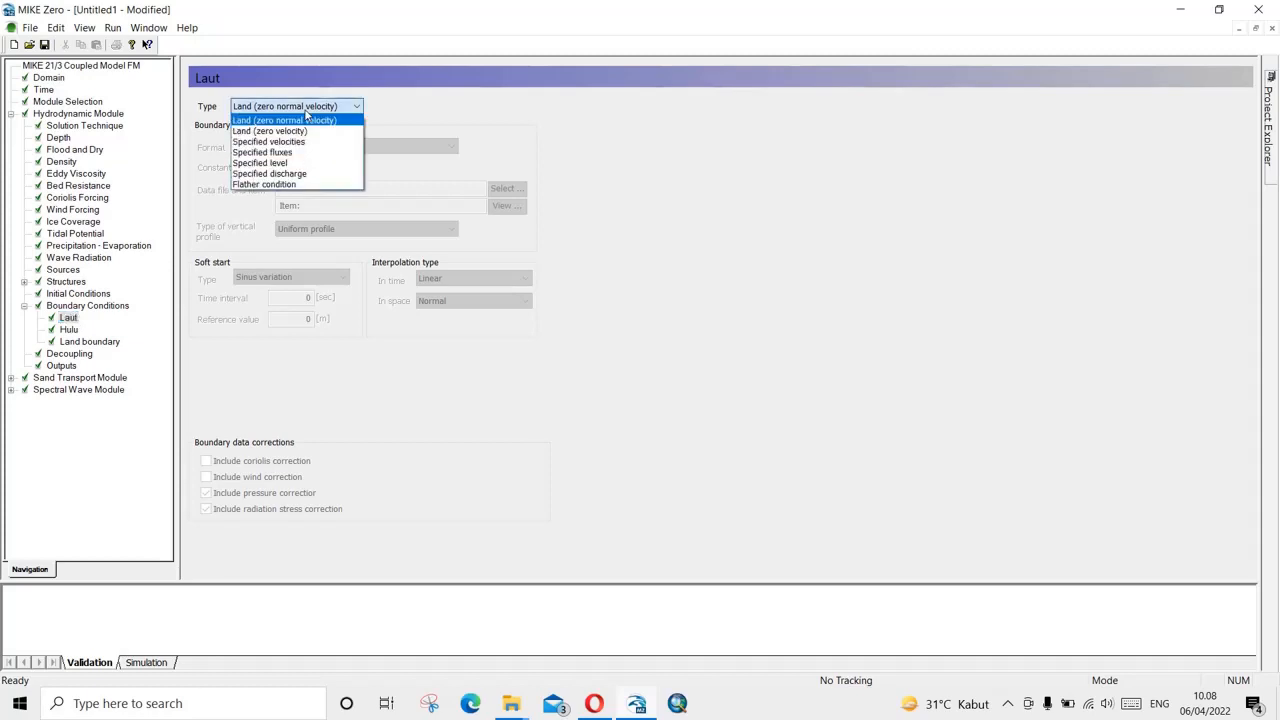
pyautogui.click(298, 165)
pyautogui.click(307, 150)
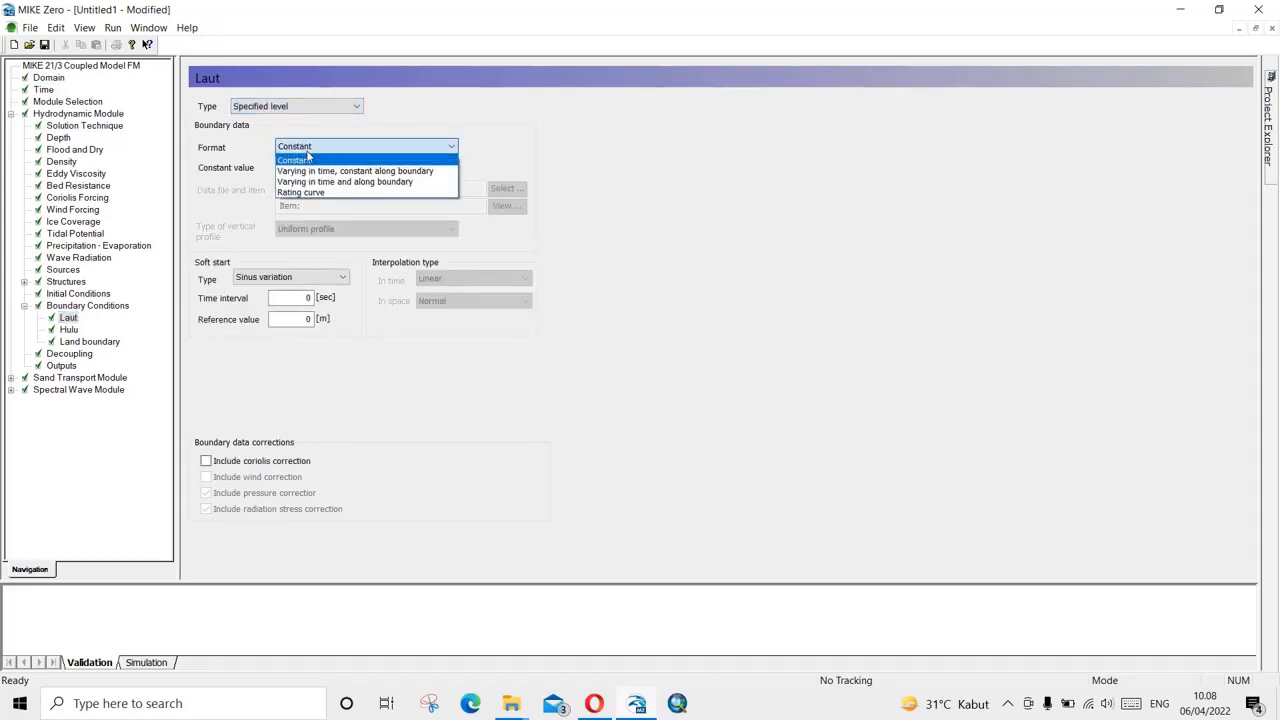
pyautogui.click(308, 172)
# Locate Pasang Surut Laut.dfs0 in the KINTAP MIKE 21 > MODEL MIKE 21-3 folder and compare its period with the required simulation period.
pyautogui.click(505, 188)
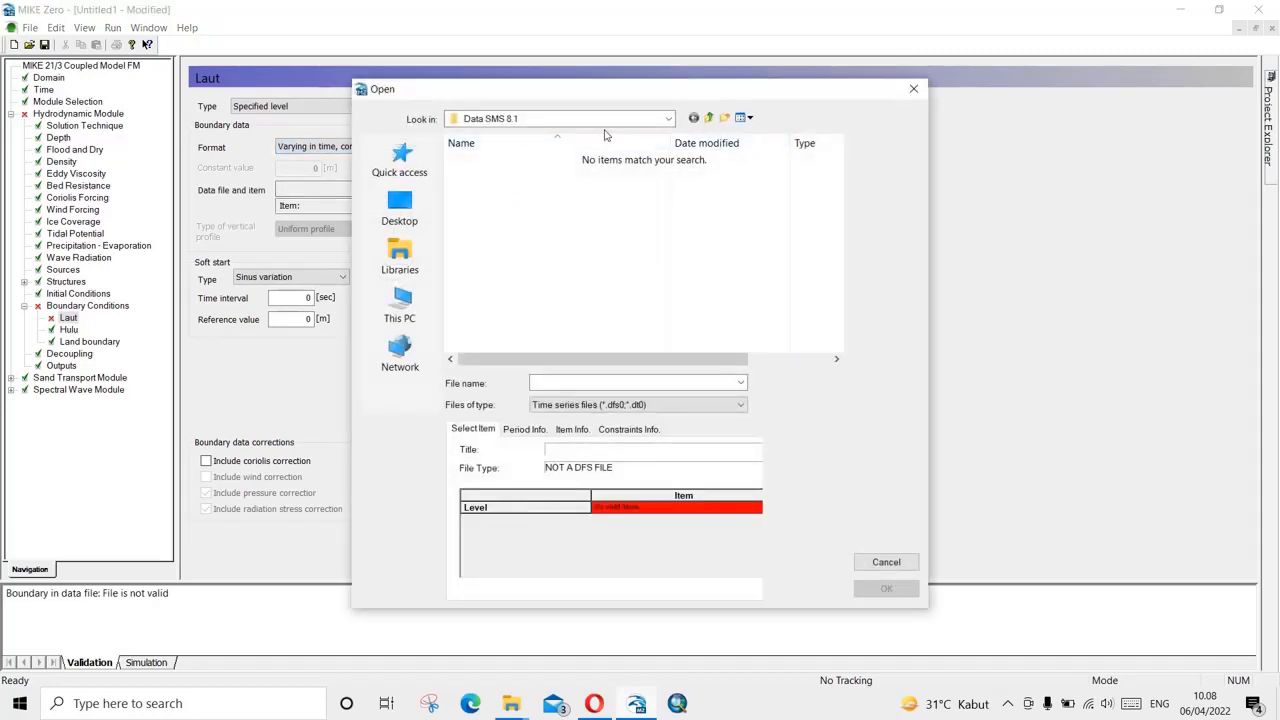
pyautogui.click(668, 119)
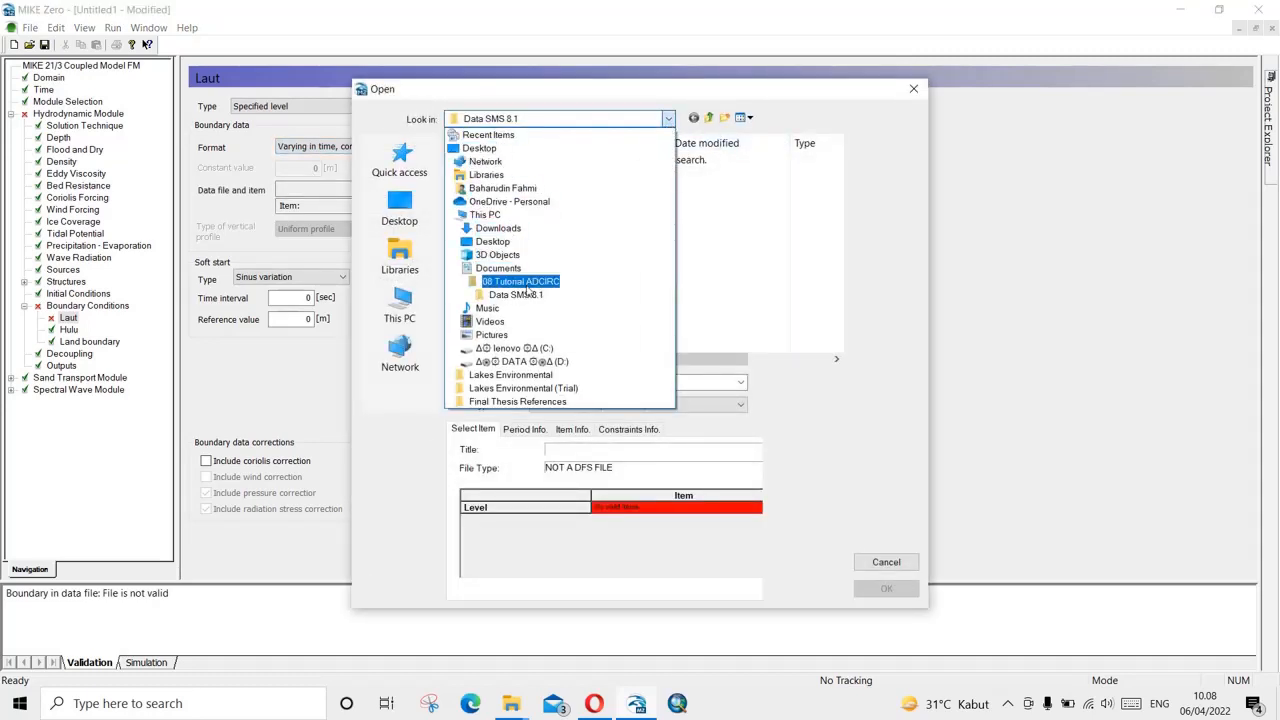
pyautogui.click(514, 268)
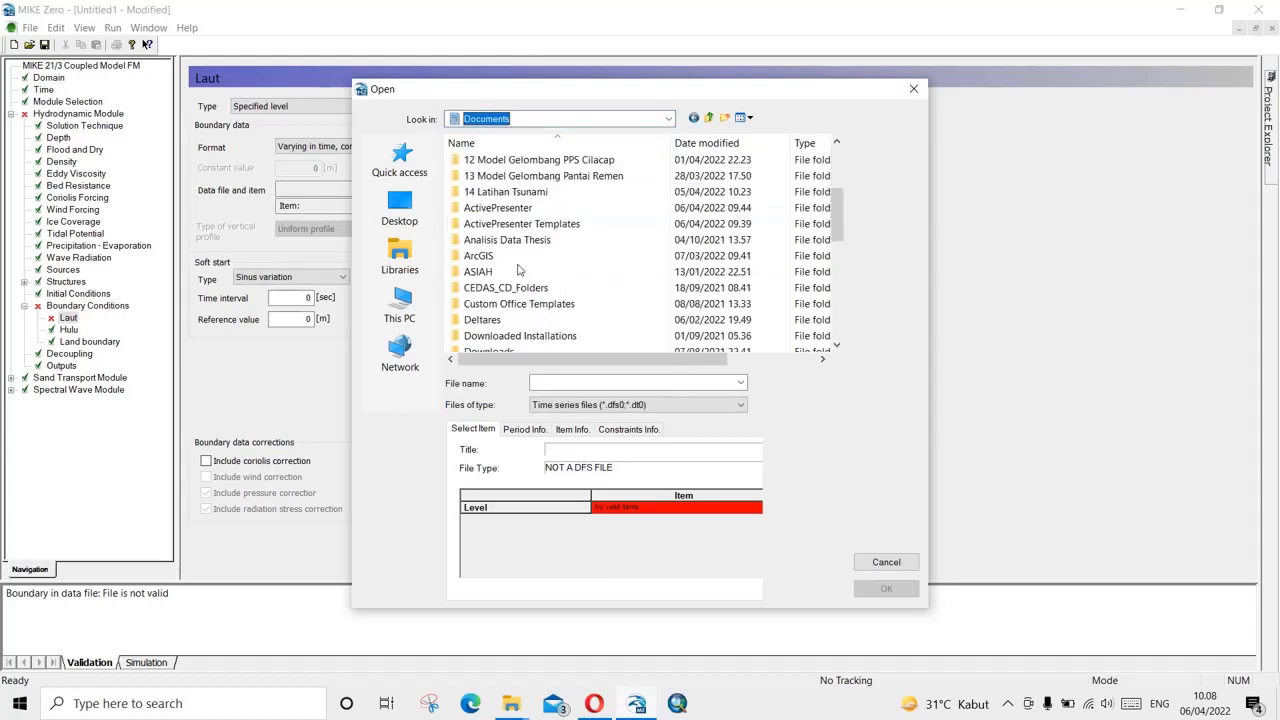
pyautogui.doubleClick(500, 208)
pyautogui.doubleClick(502, 194)
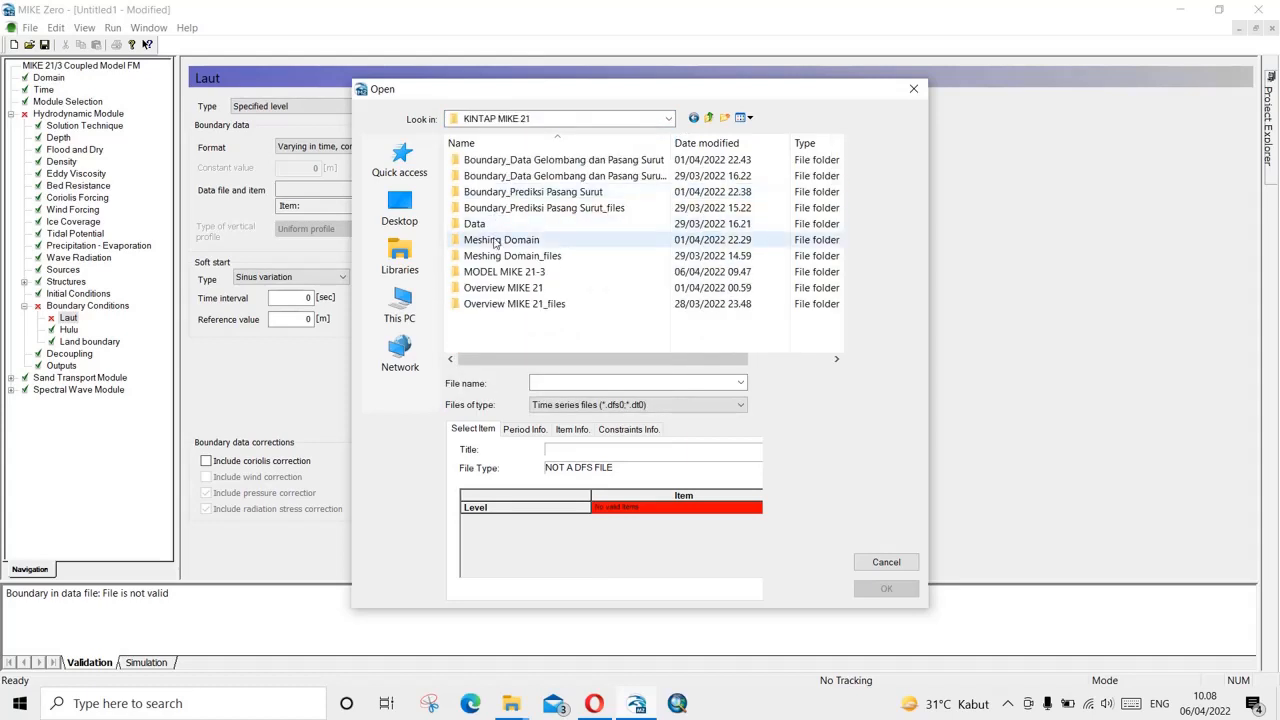
pyautogui.doubleClick(498, 274)
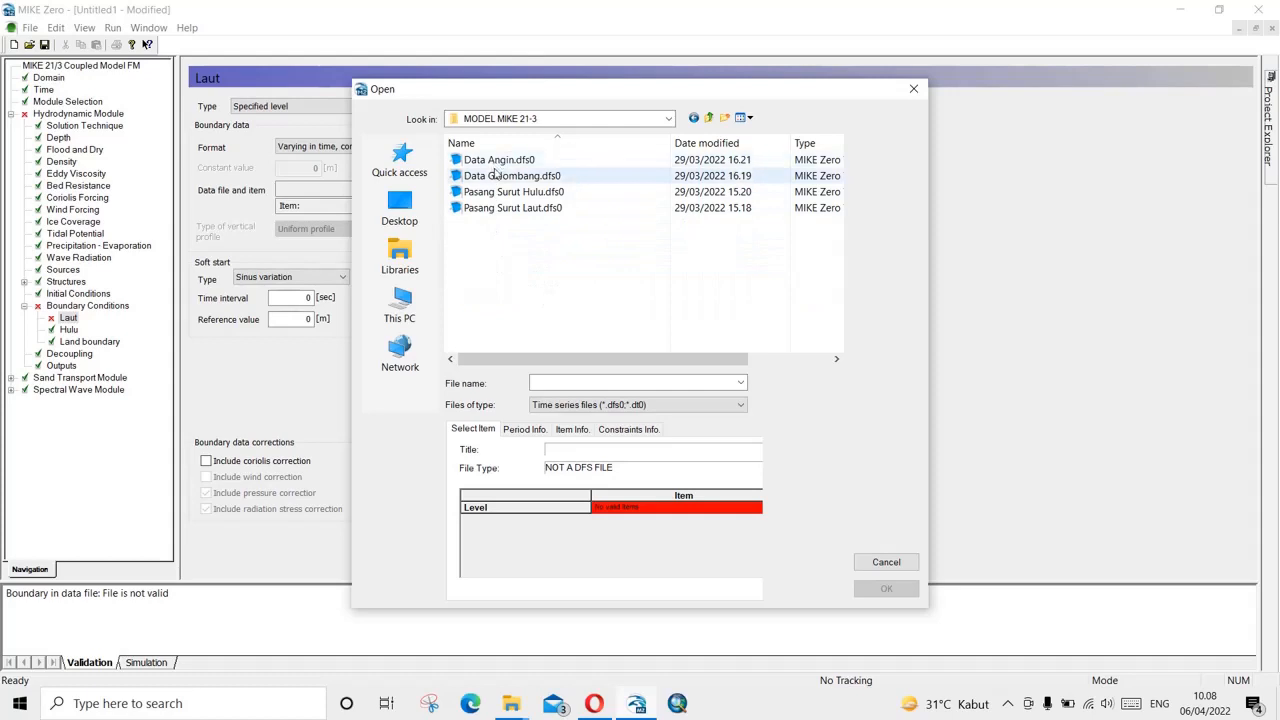
pyautogui.click(499, 209)
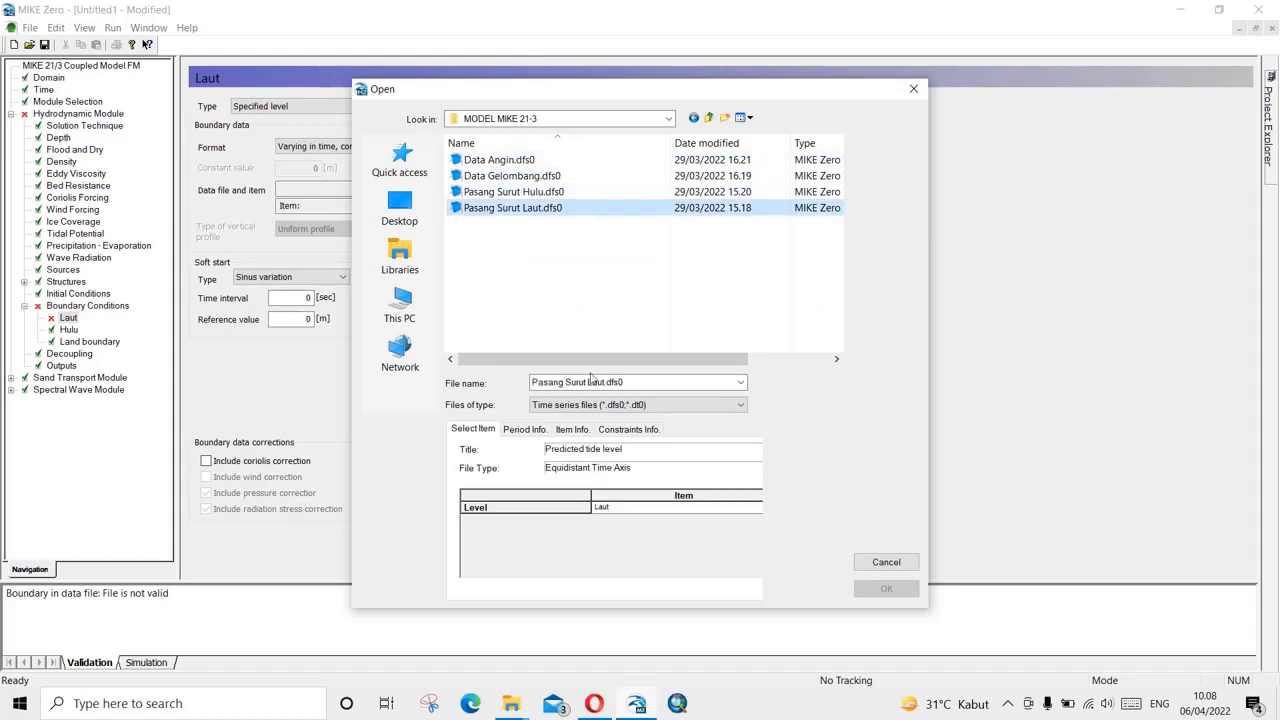
pyautogui.click(618, 515)
pyautogui.click(544, 430)
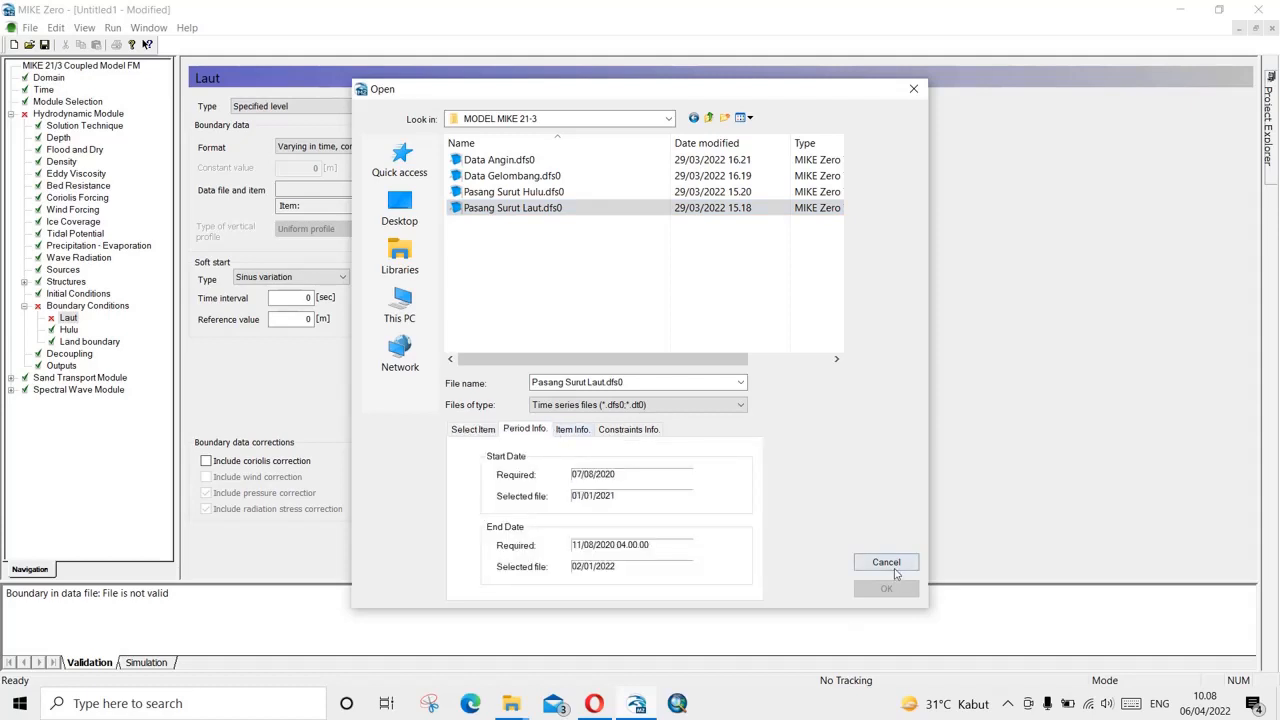
# Examine the dates and tide levels in Pasang Surut Laut.dfs0 with MIKE Zero, and leave the file selection without choosing a file.
pyautogui.rightClick(537, 212)
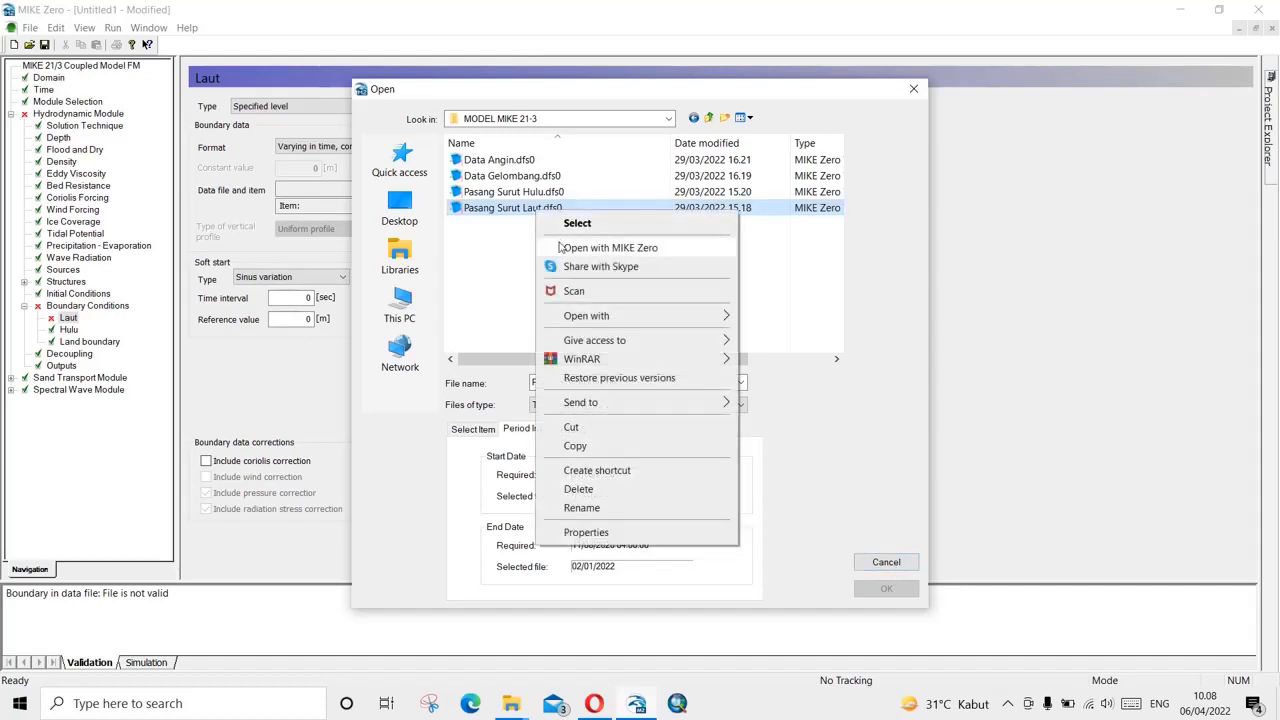
pyautogui.click(562, 248)
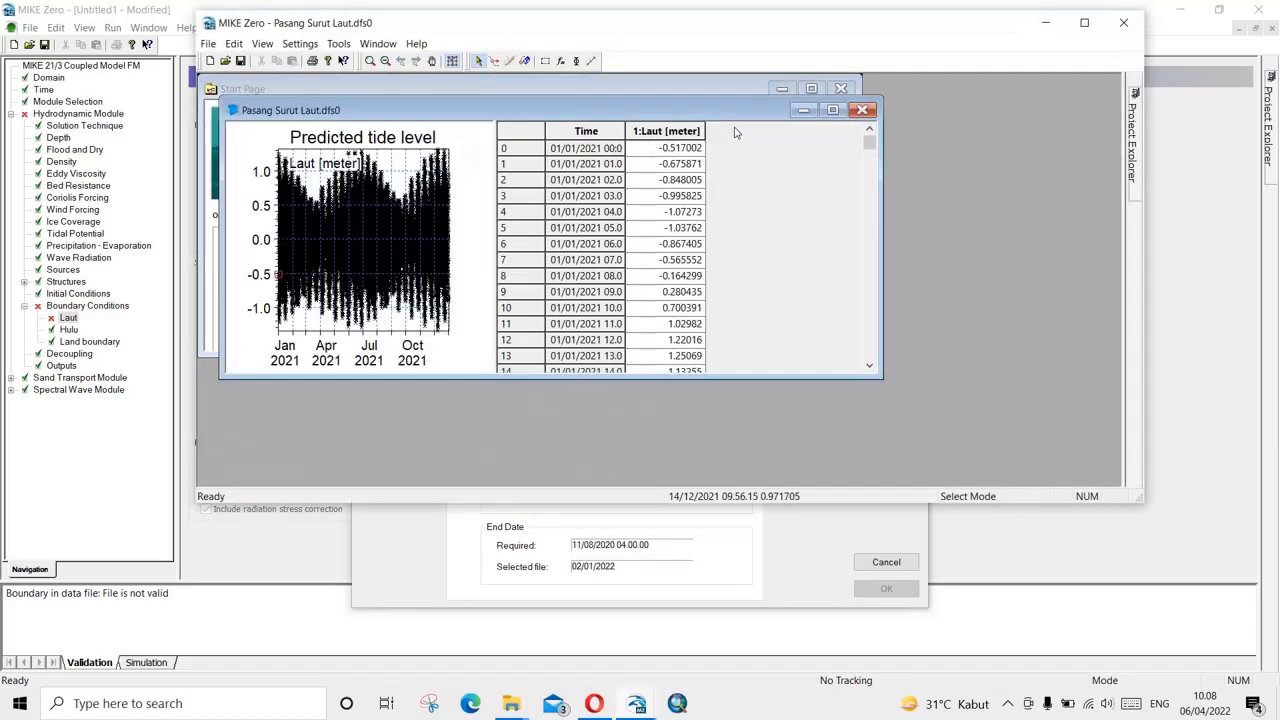
pyautogui.click(832, 110)
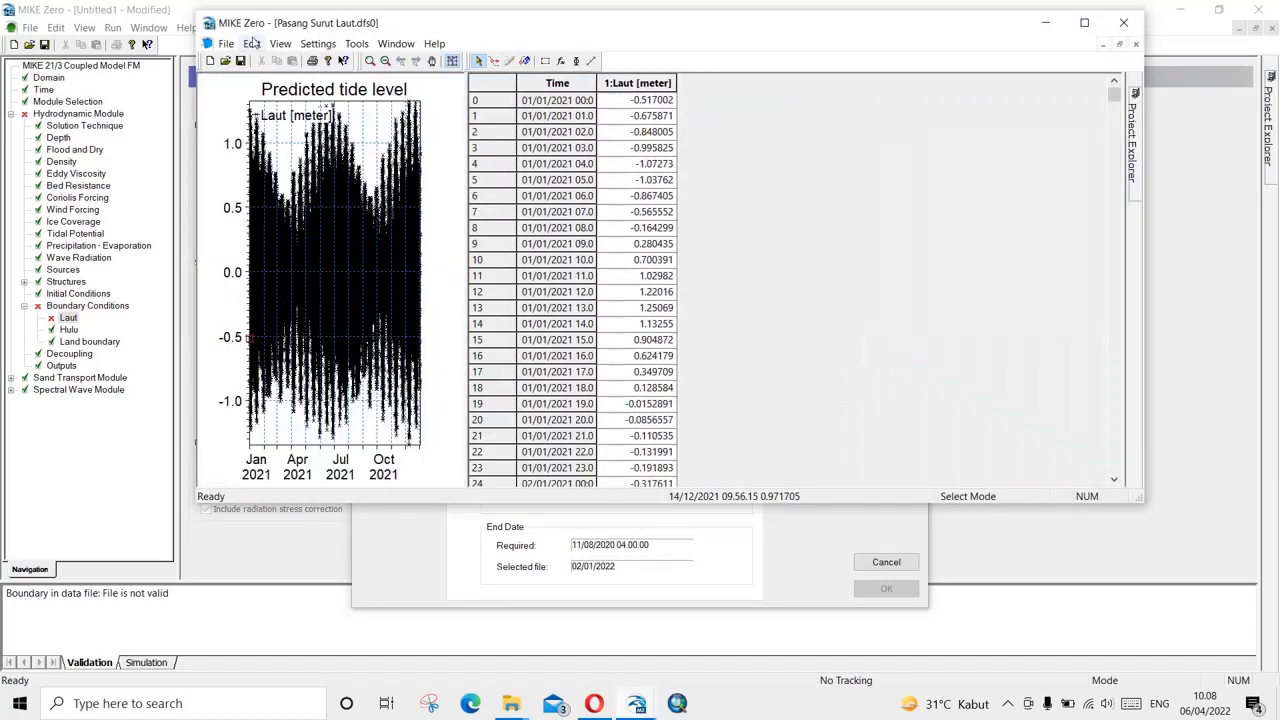
pyautogui.click(1135, 44)
pyautogui.click(60, 112)
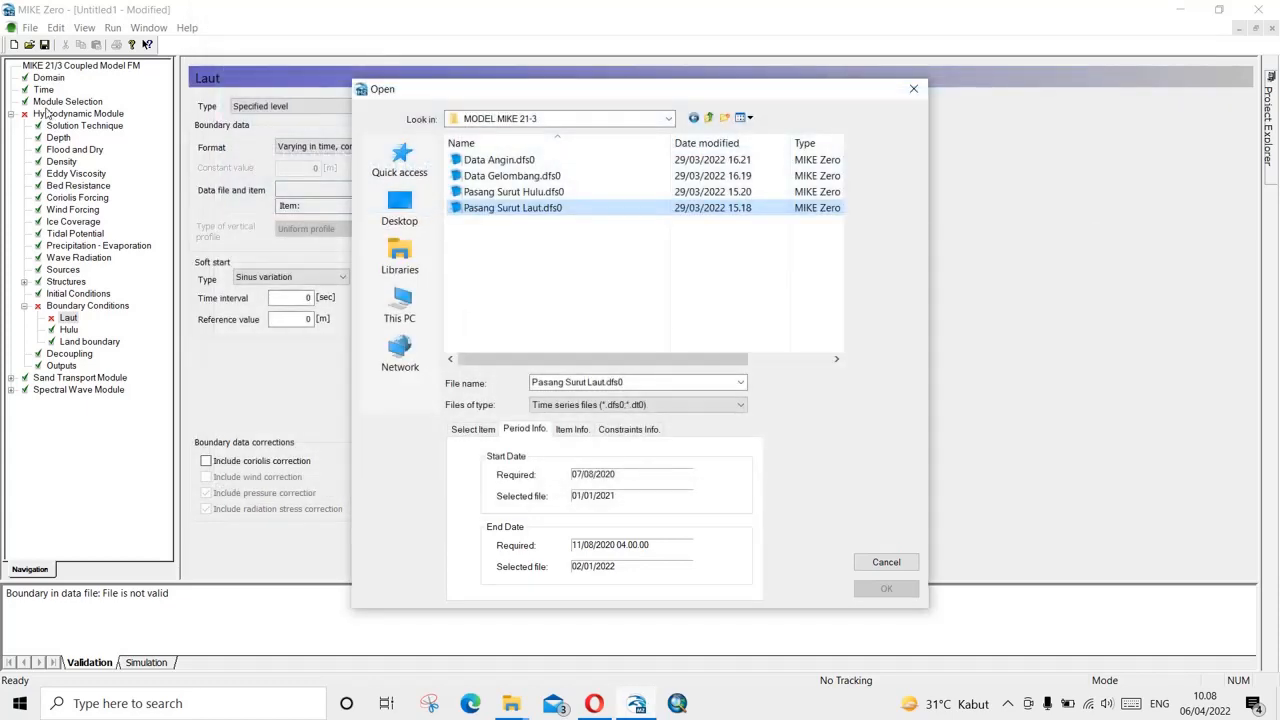
pyautogui.click(913, 88)
# Change the simulation start date to fall within the period covered by Pasang Surut Laut.dfs0.
pyautogui.click(43, 90)
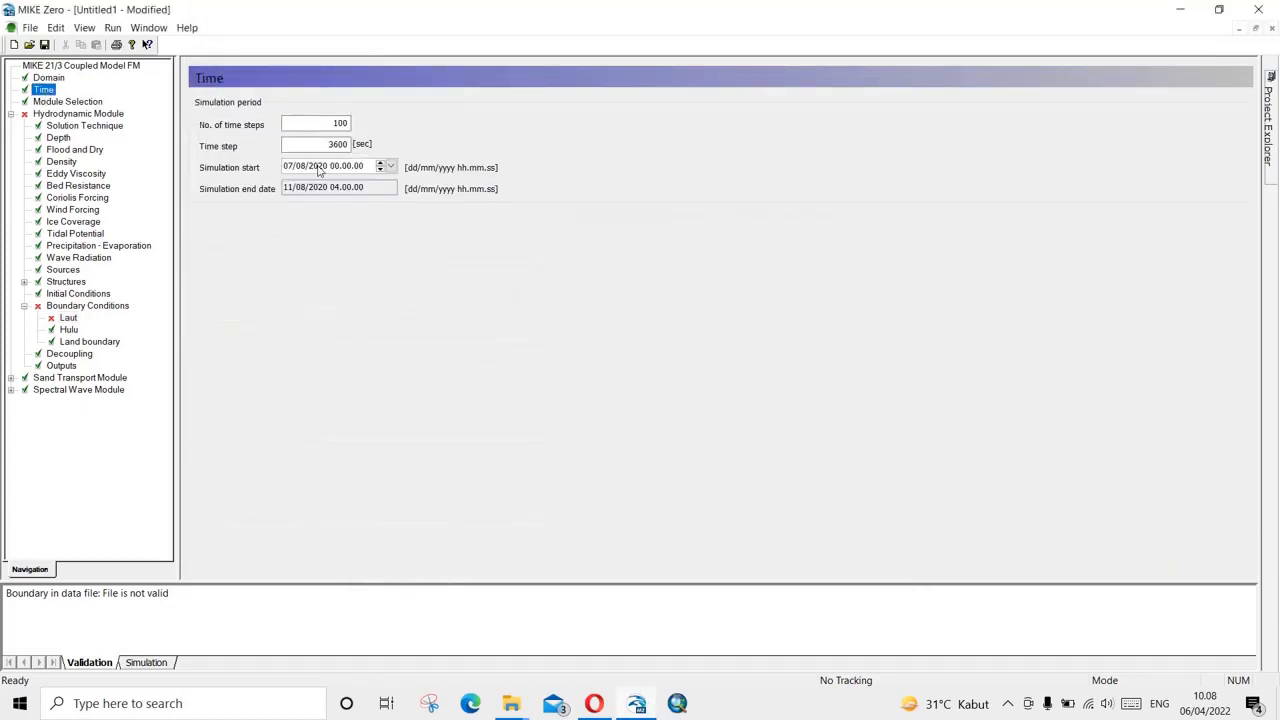
pyautogui.click(317, 167)
pyautogui.write('2')
# Assign Pasang Surut Laut.dfs0 from the KINTAP MIKE 21 > MODEL MIKE 21-3 folder as the Laut boundary's data file.
pyautogui.click(68, 317)
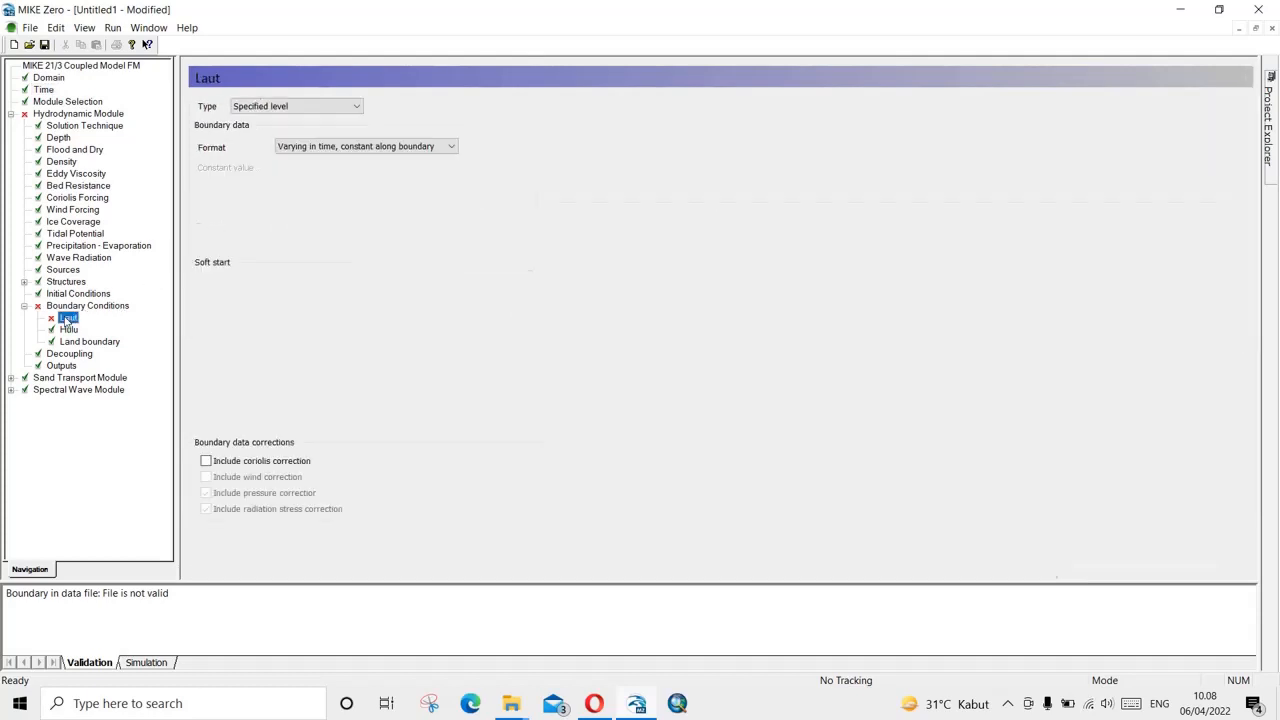
pyautogui.click(518, 188)
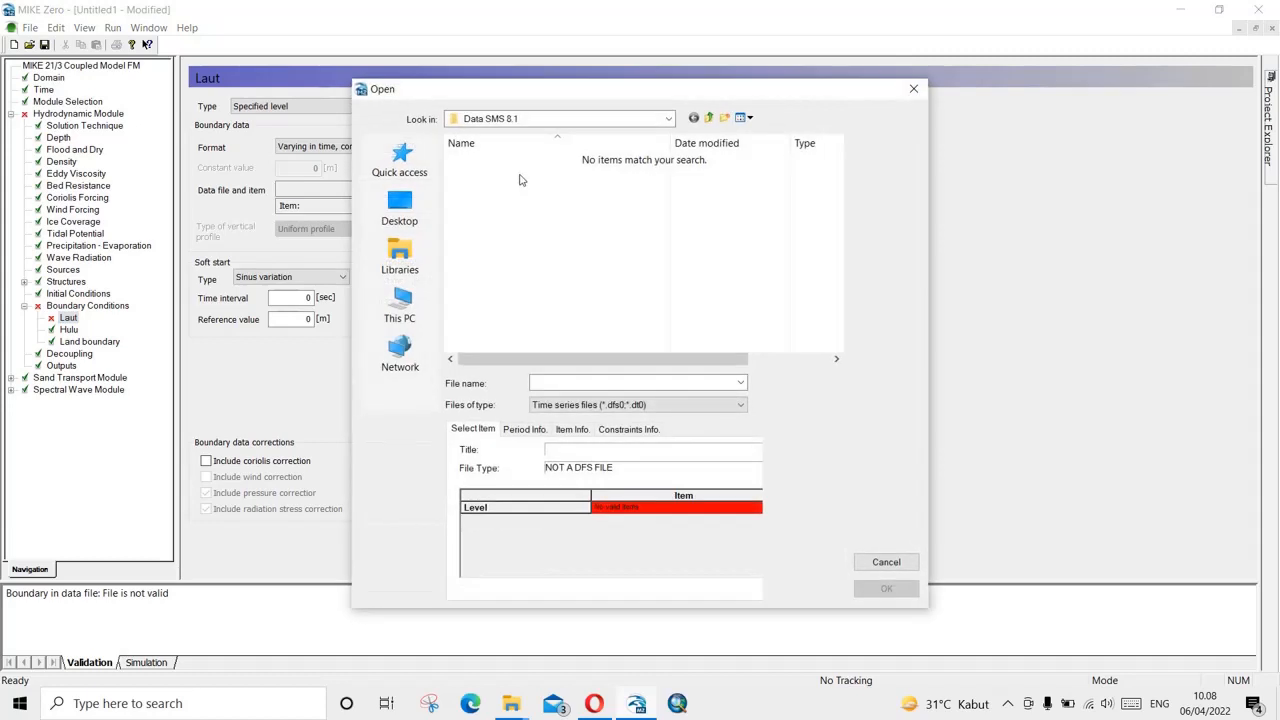
pyautogui.click(669, 120)
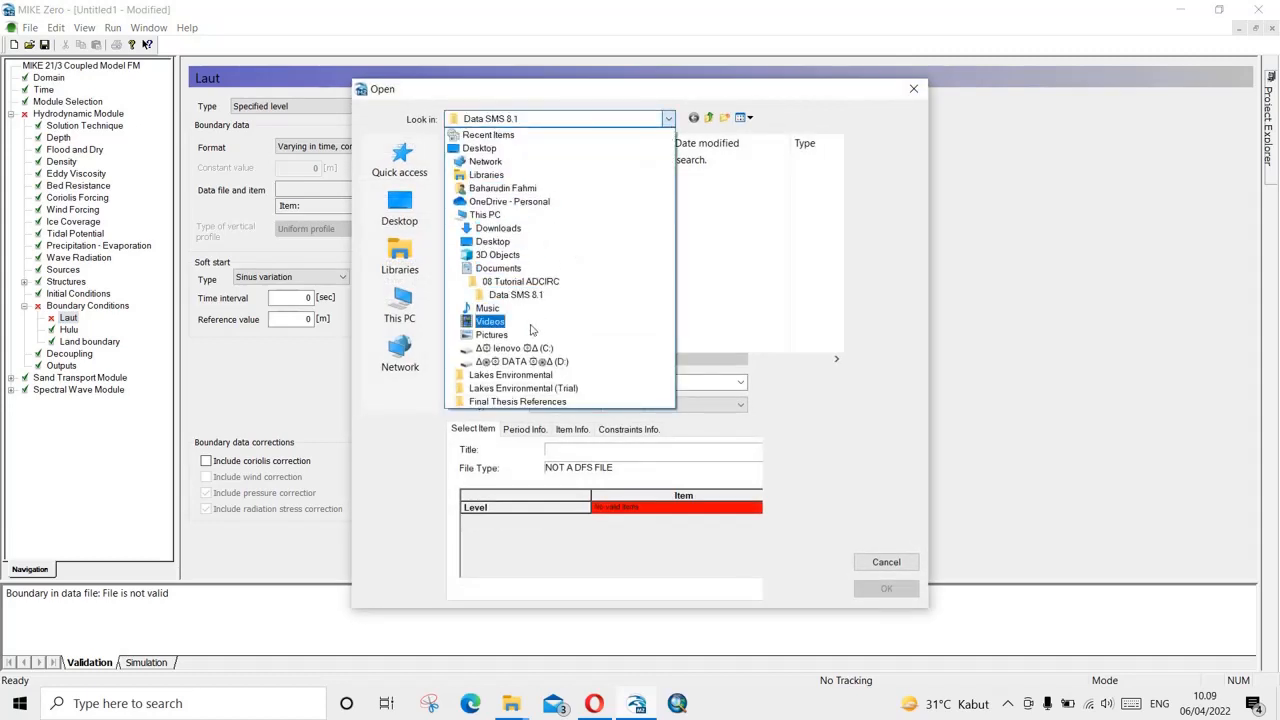
pyautogui.click(527, 273)
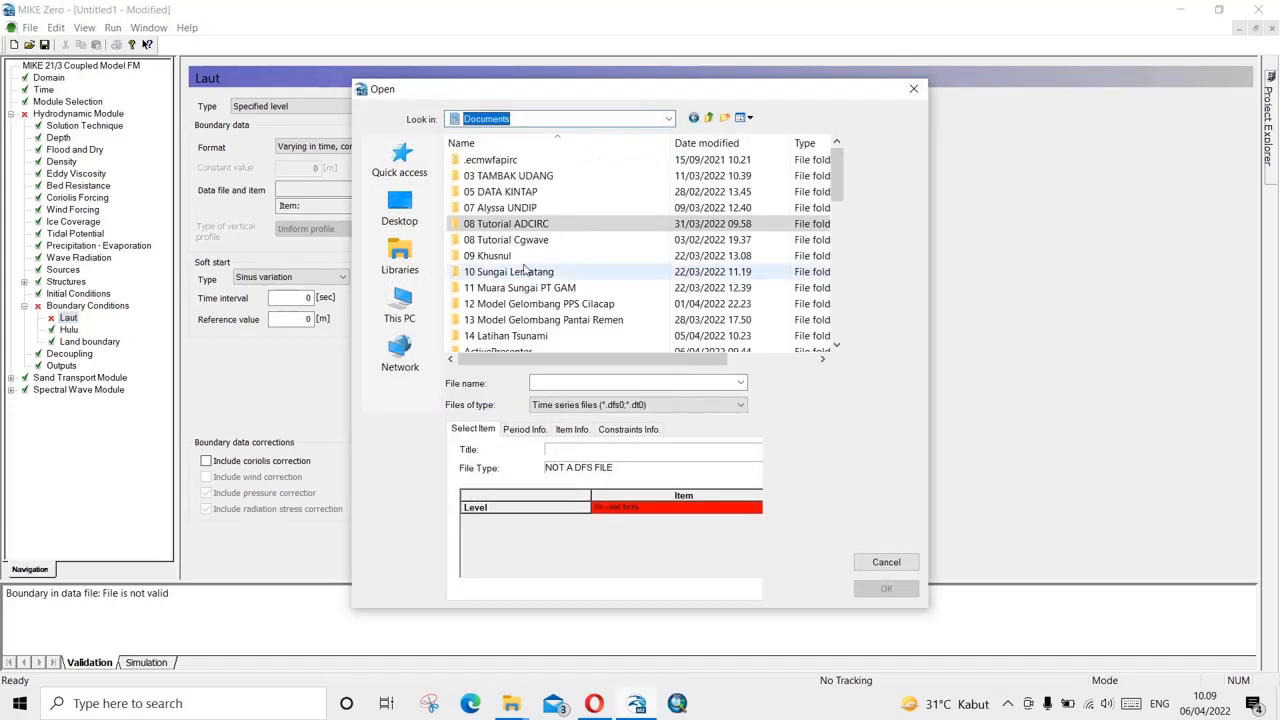
pyautogui.scroll(-3, 516, 276)
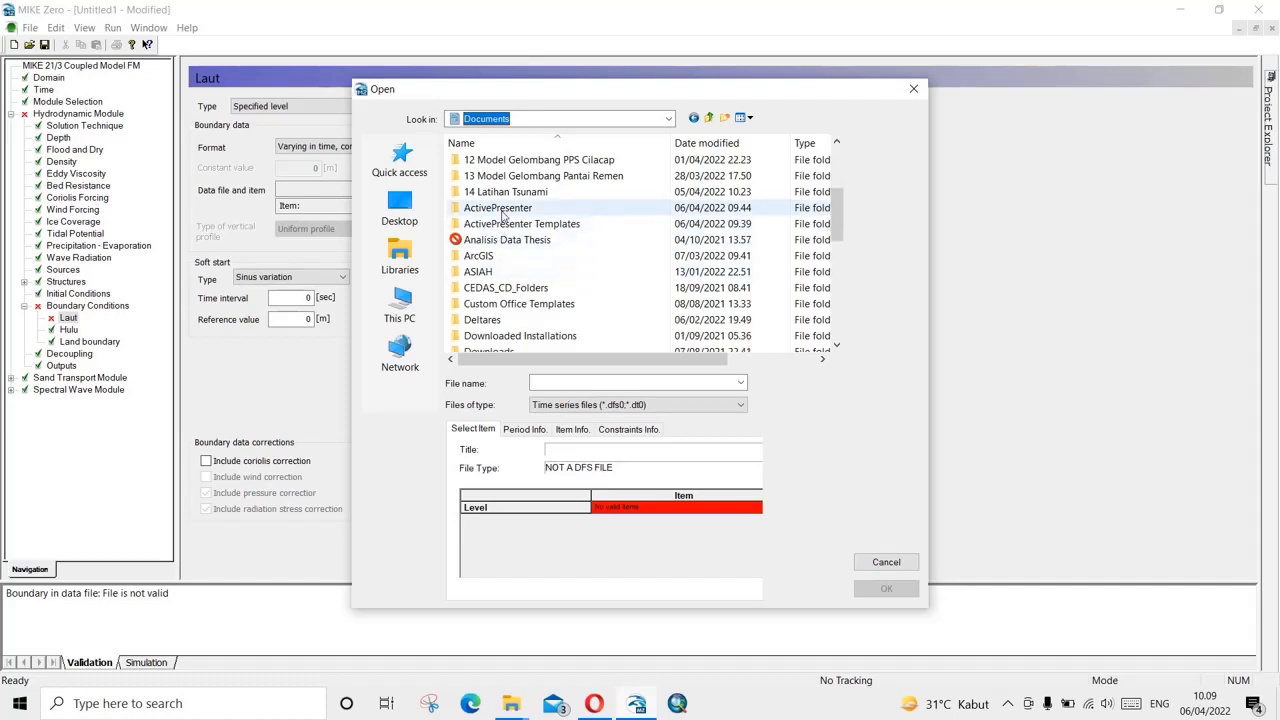
pyautogui.doubleClick(497, 207)
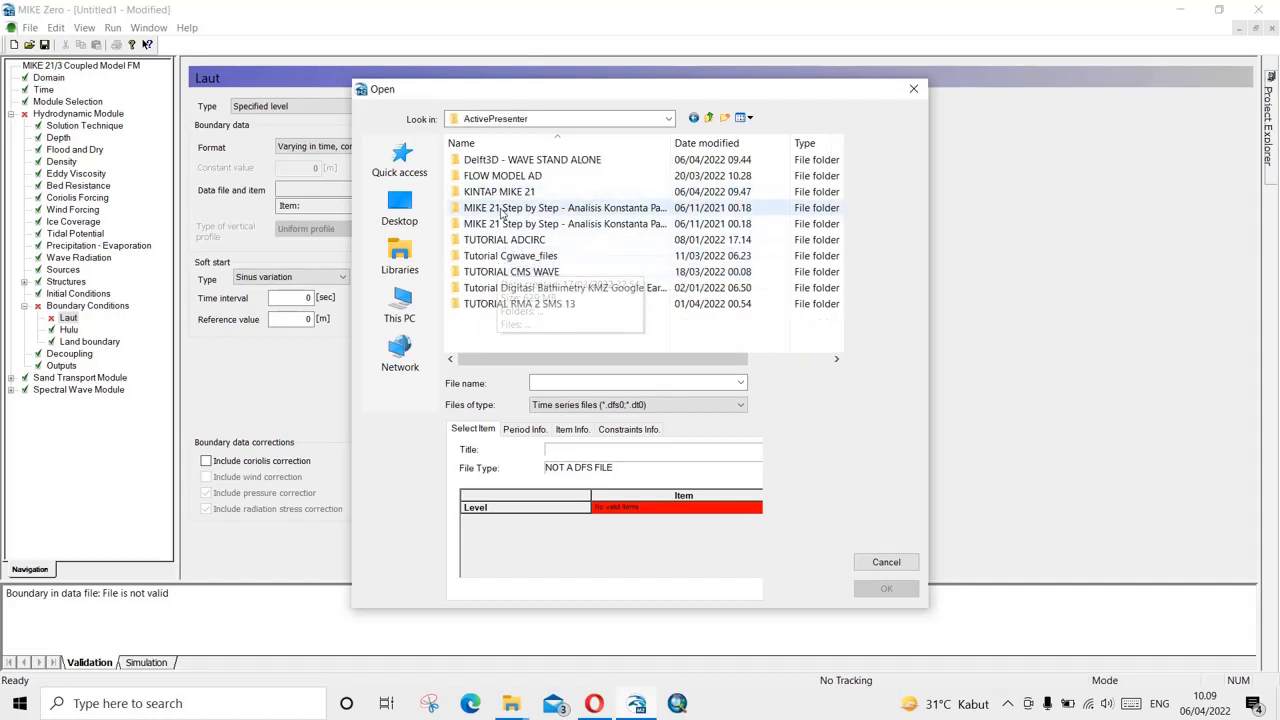
pyautogui.doubleClick(500, 192)
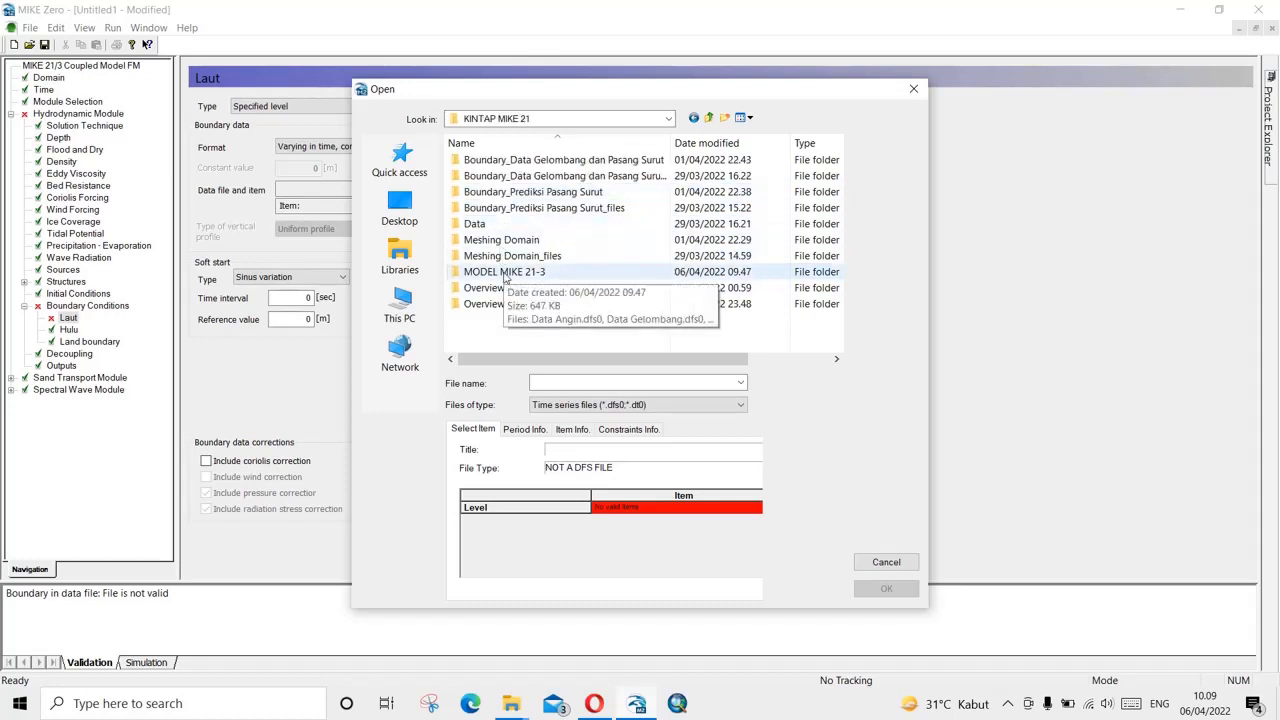
pyautogui.doubleClick(503, 273)
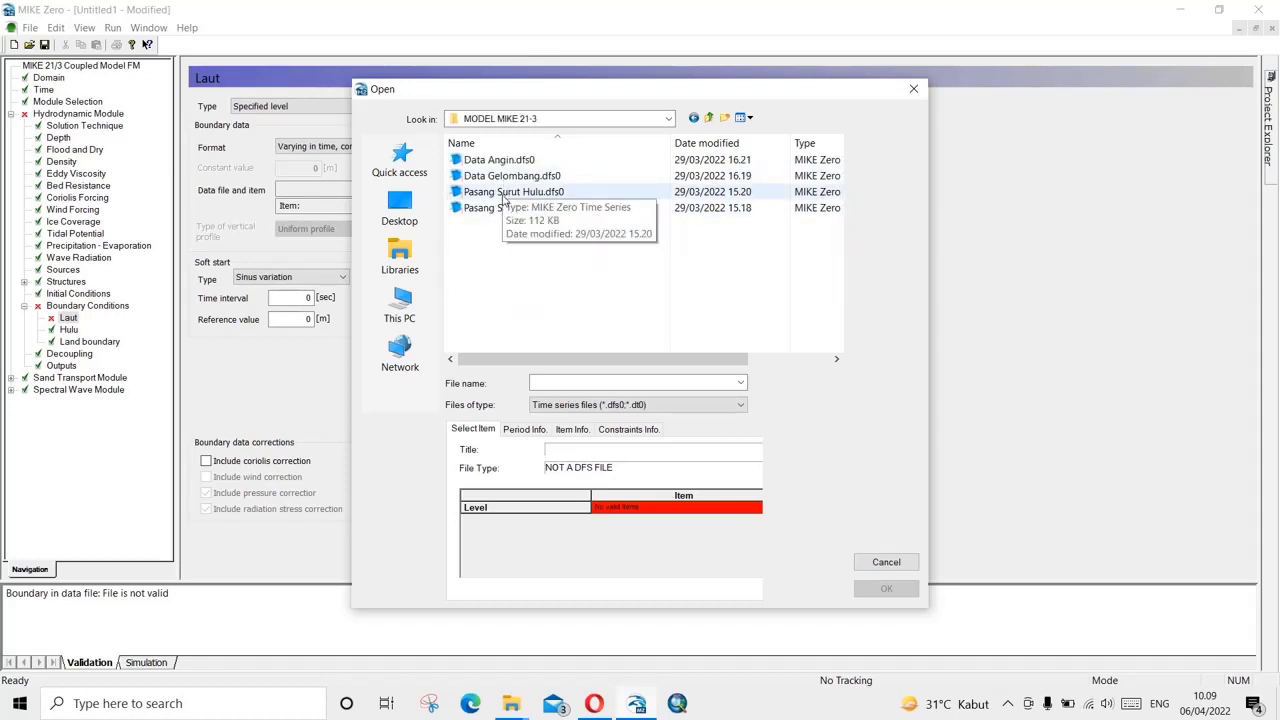
pyautogui.doubleClick(505, 207)
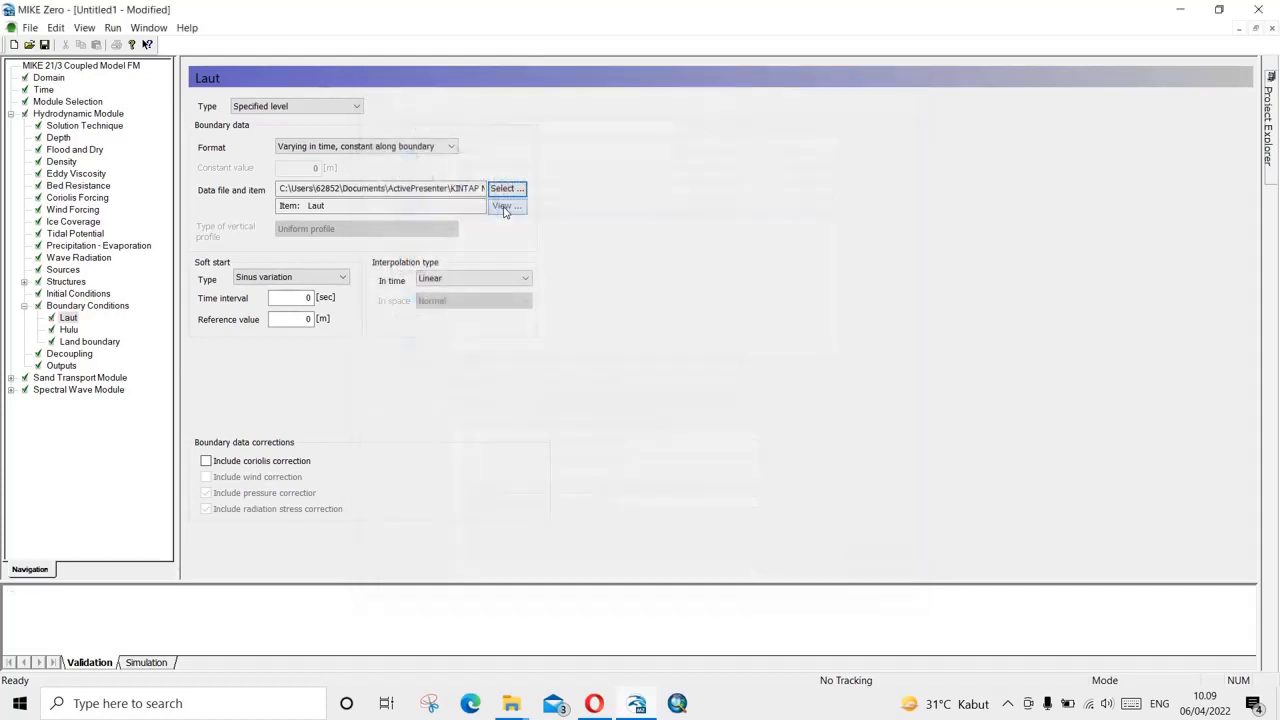
# Set the Hulu boundary to Specified level, varying in time, constant along boundary, with Pasang Surut Hulu.dfs0 as its data file.
pyautogui.click(70, 330)
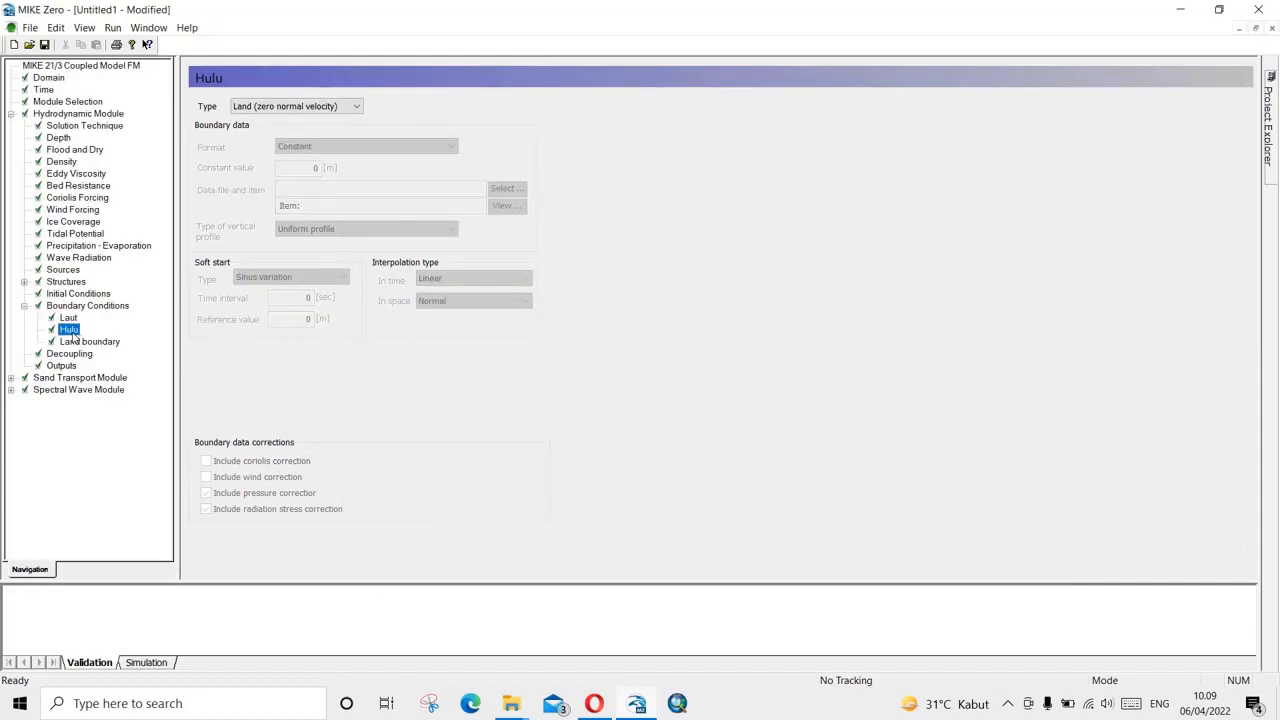
pyautogui.click(270, 108)
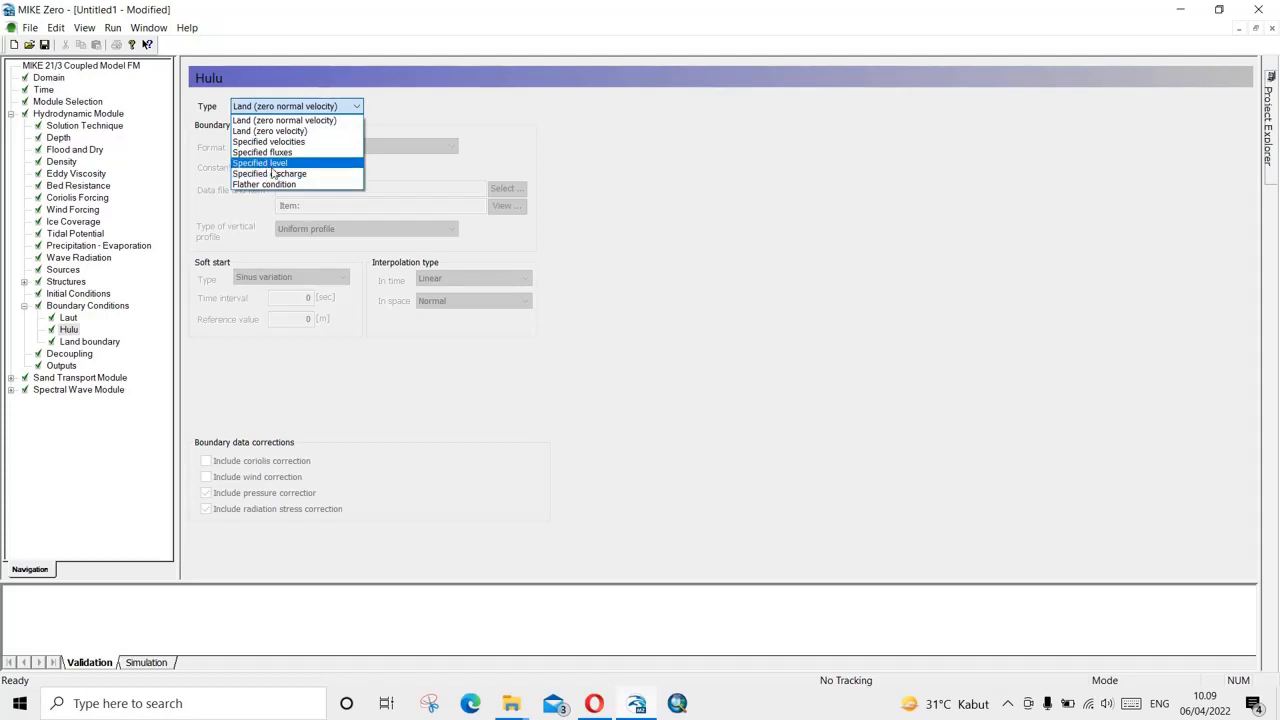
pyautogui.click(220, 177)
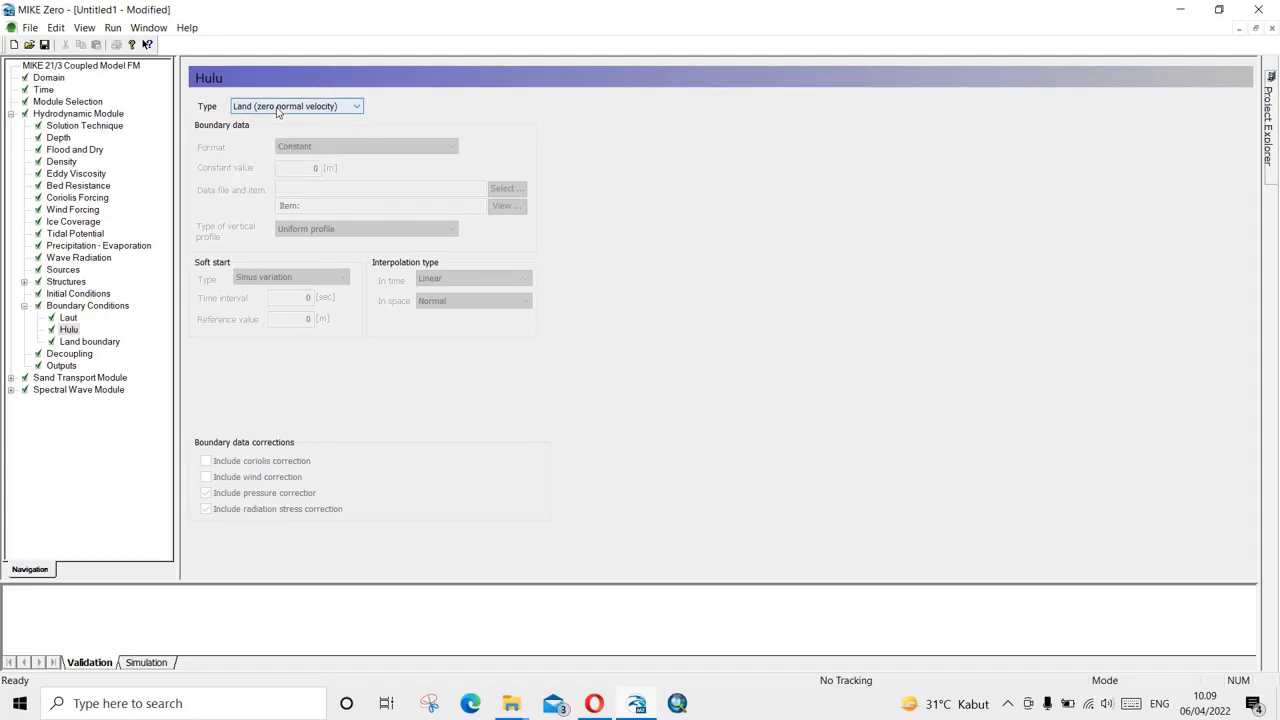
pyautogui.click(278, 108)
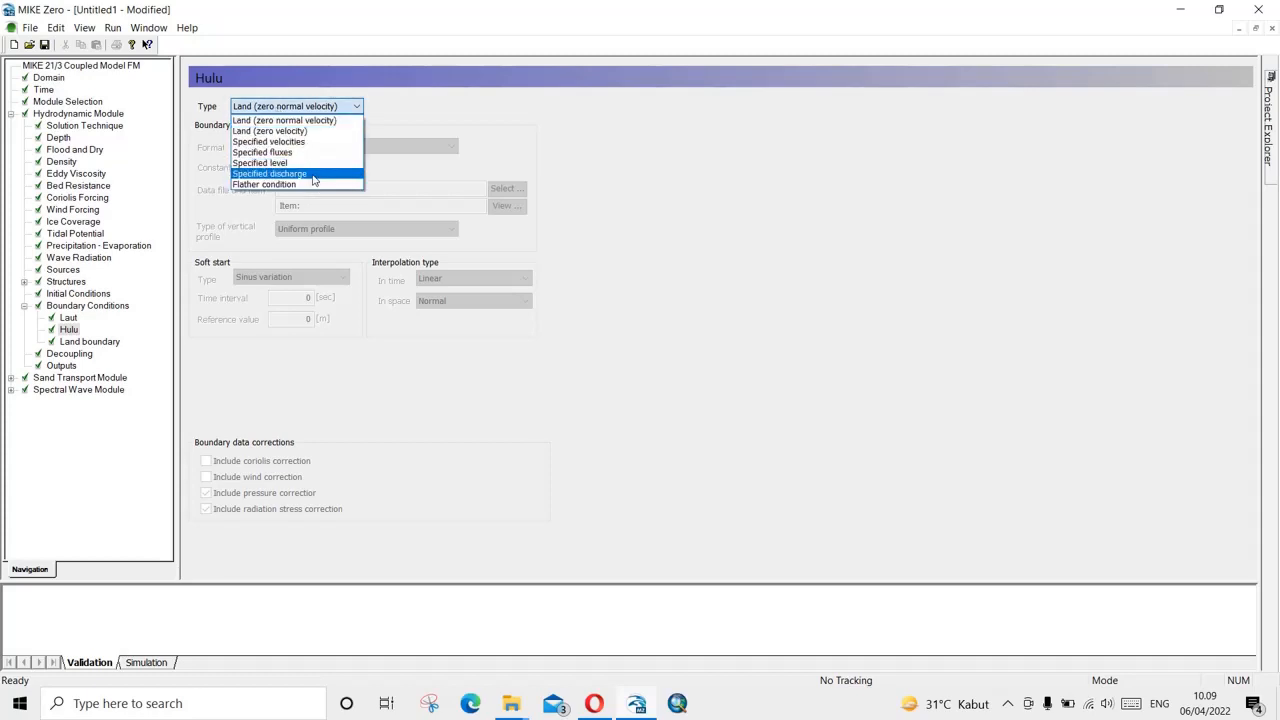
pyautogui.click(262, 163)
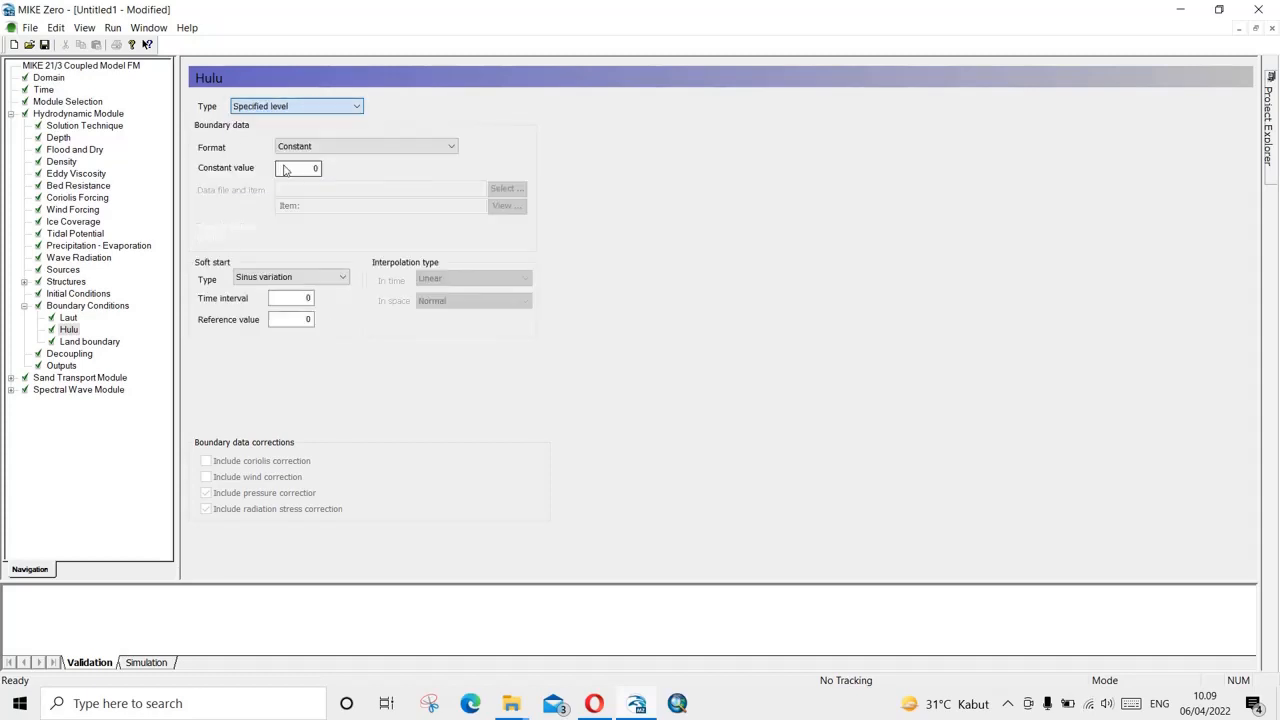
pyautogui.click(366, 146)
pyautogui.click(366, 163)
pyautogui.click(505, 188)
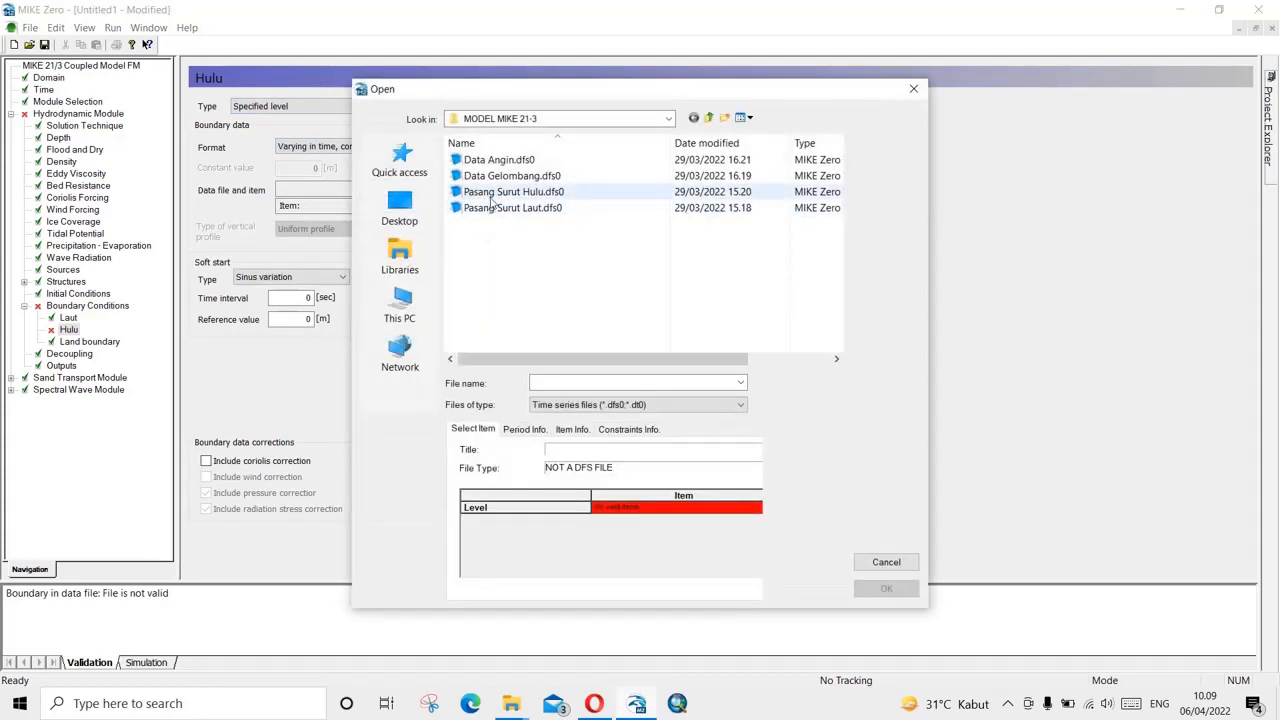
pyautogui.doubleClick(491, 192)
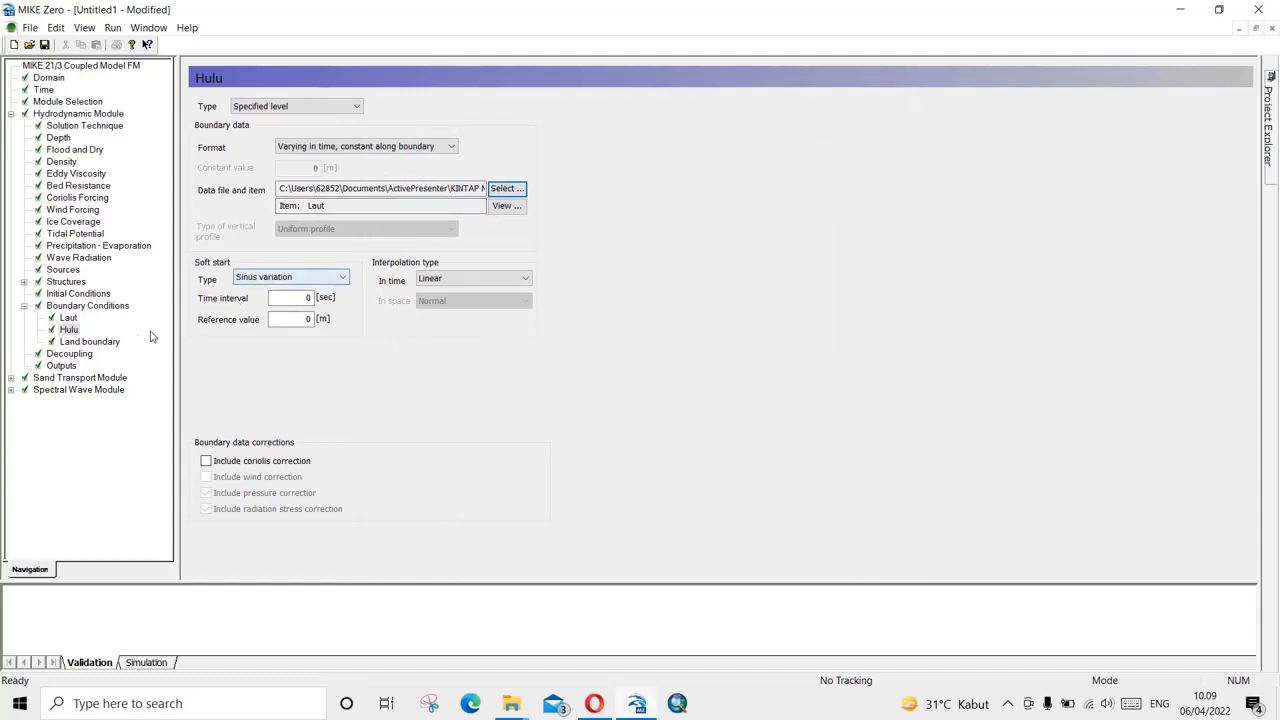
# Add a hydrodynamic module output with Area series format and flood and dry treatment set to Whole area.
pyautogui.click(61, 366)
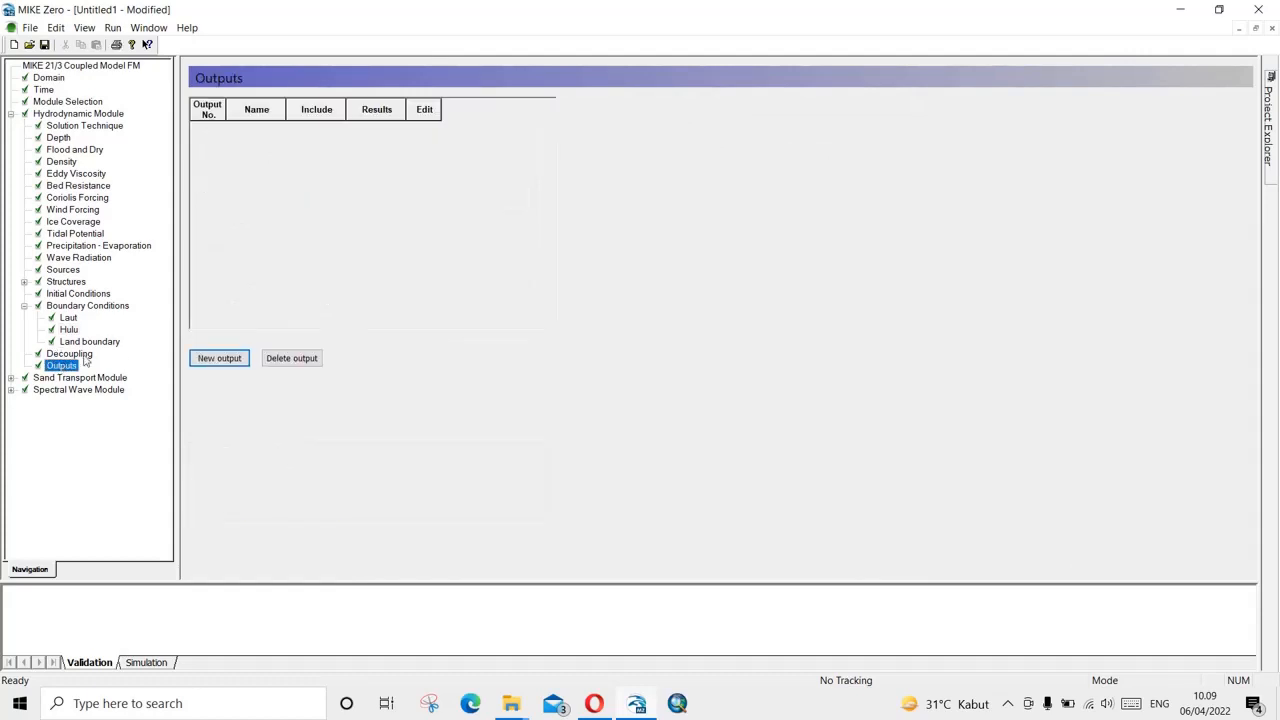
pyautogui.click(219, 358)
pyautogui.click(420, 128)
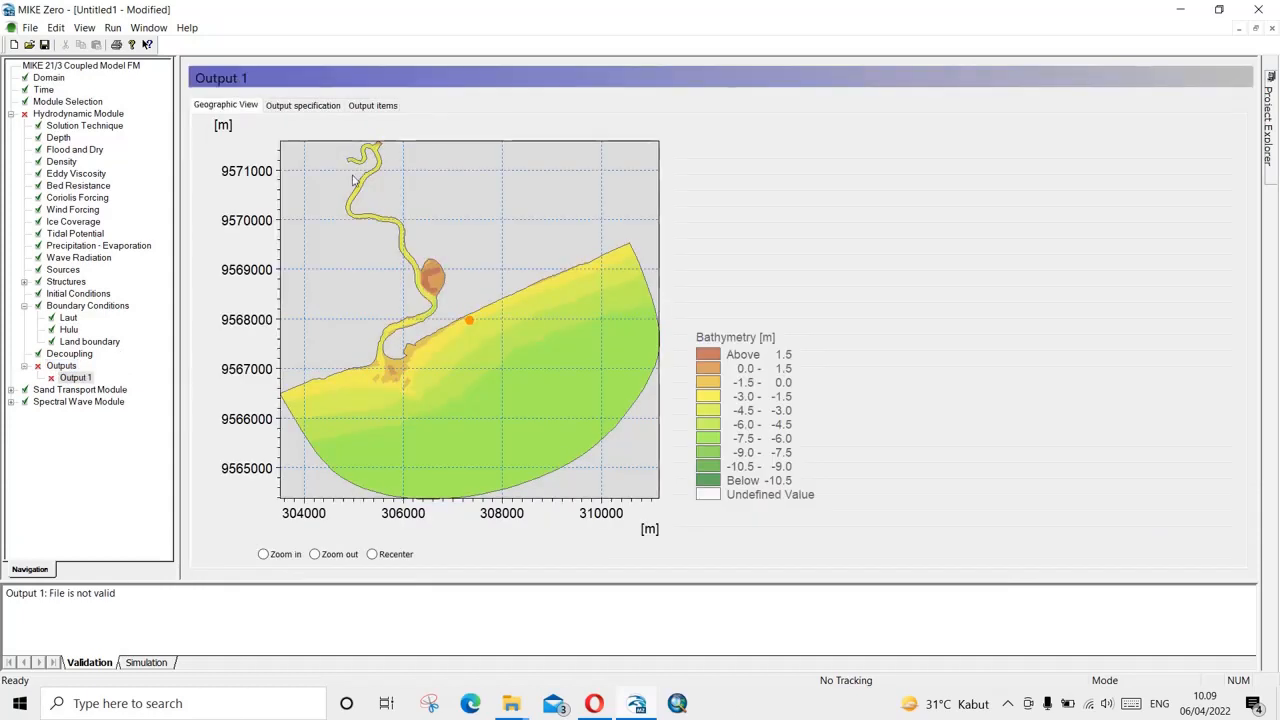
pyautogui.click(300, 105)
pyautogui.click(352, 184)
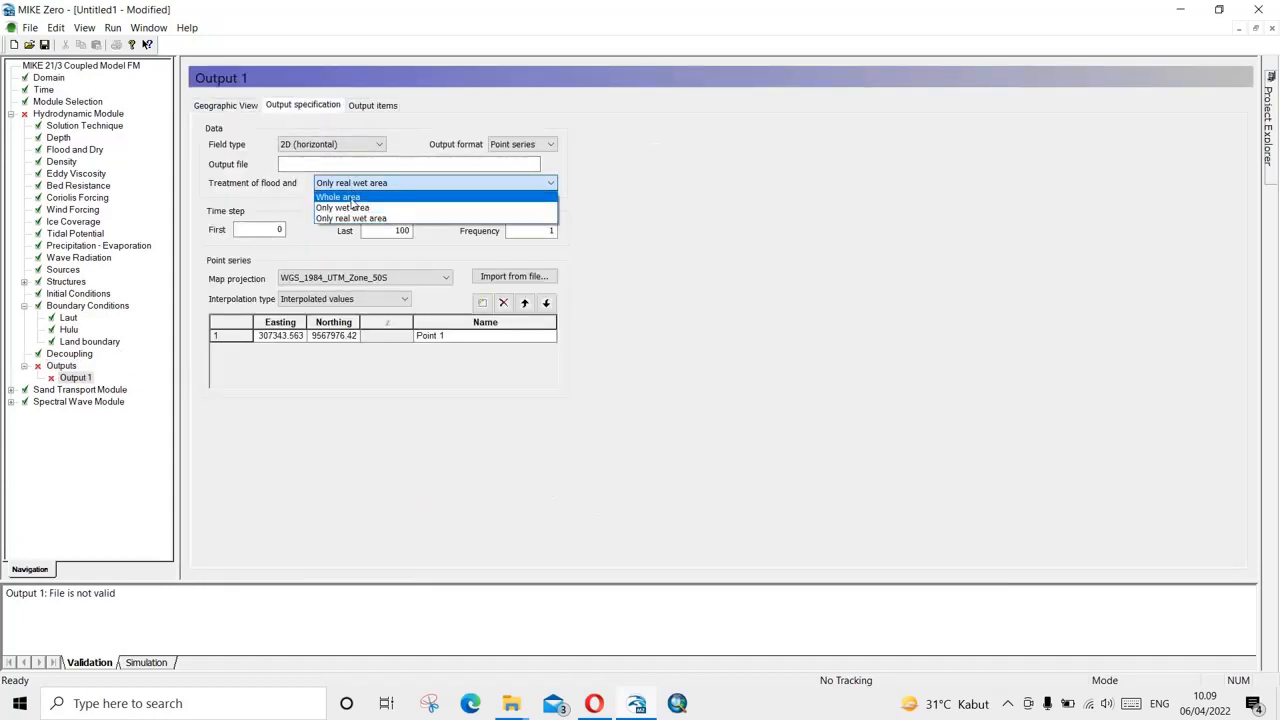
pyautogui.click(353, 199)
pyautogui.click(515, 145)
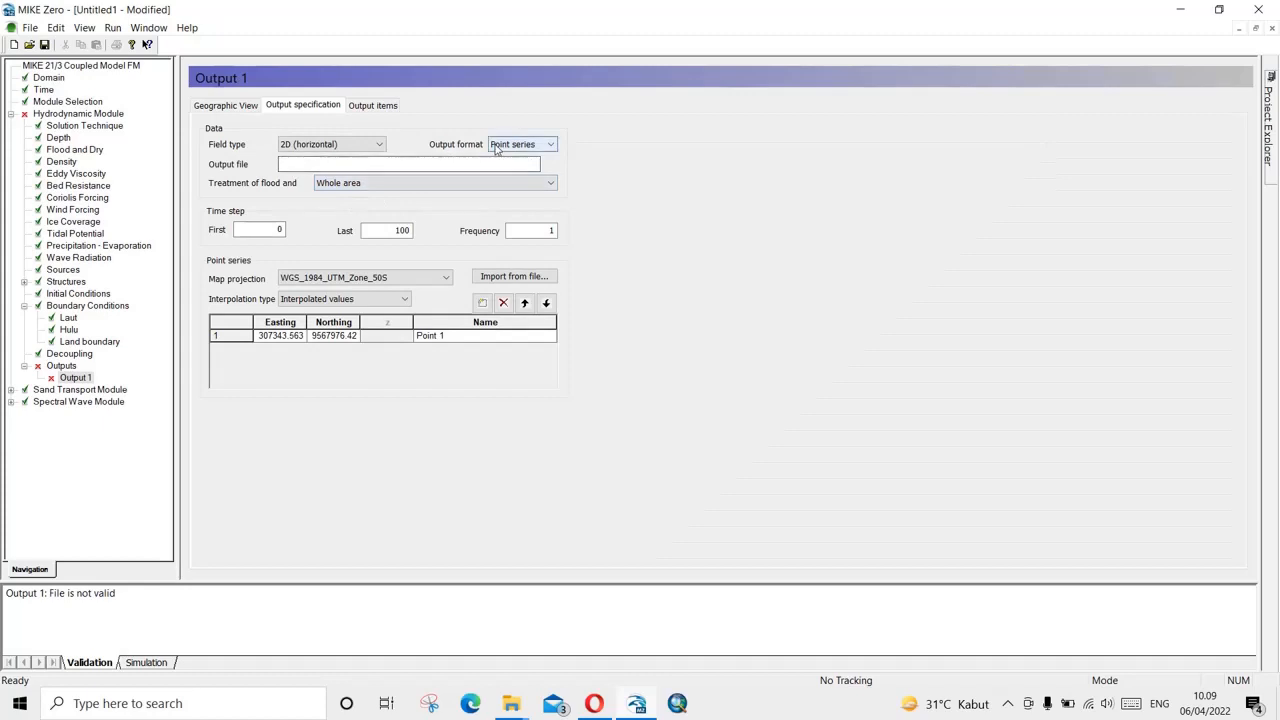
pyautogui.click(509, 181)
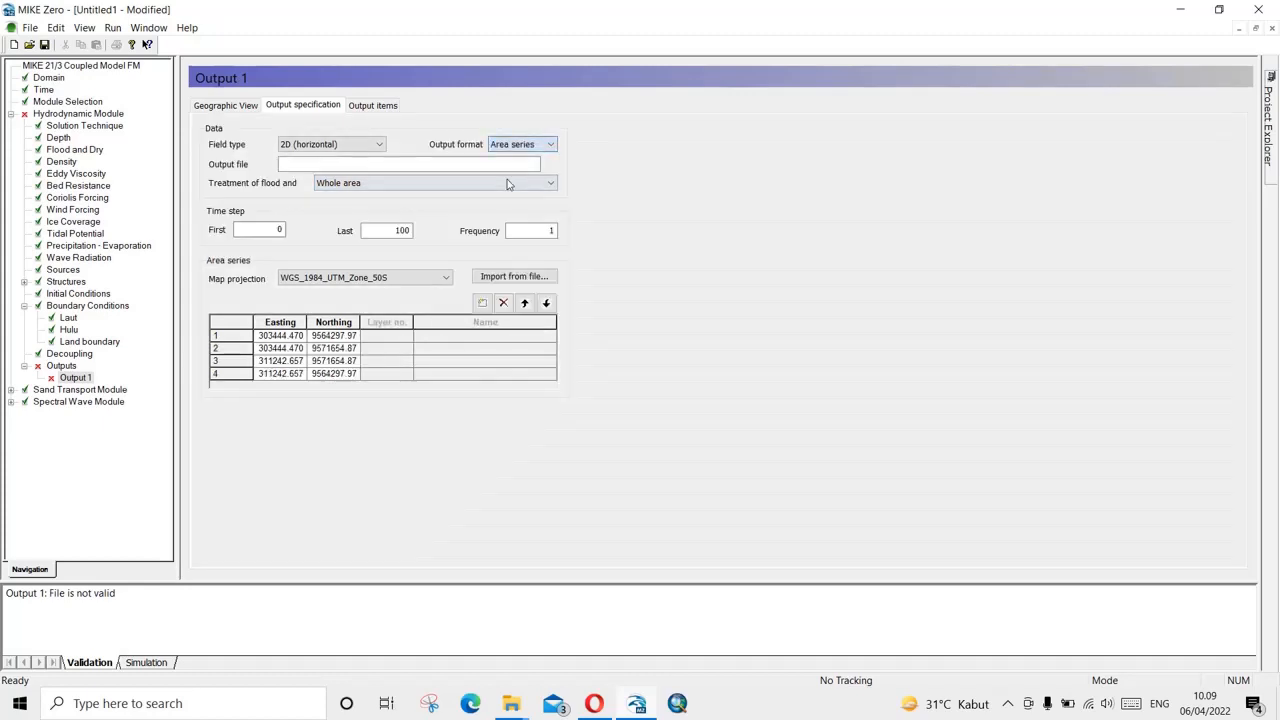
# Include Current speed and Current direction among the additional variables of the hydrodynamic output.
pyautogui.click(377, 108)
pyautogui.click(421, 152)
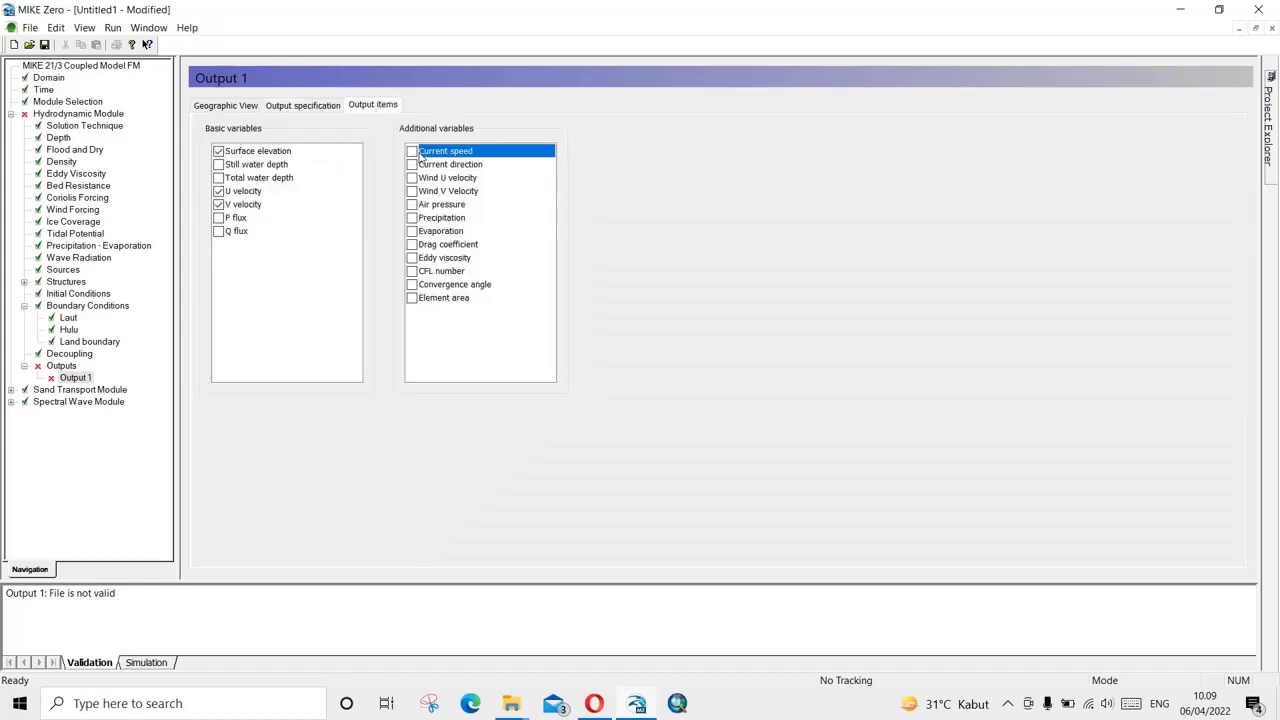
pyautogui.click(412, 152)
pyautogui.click(412, 165)
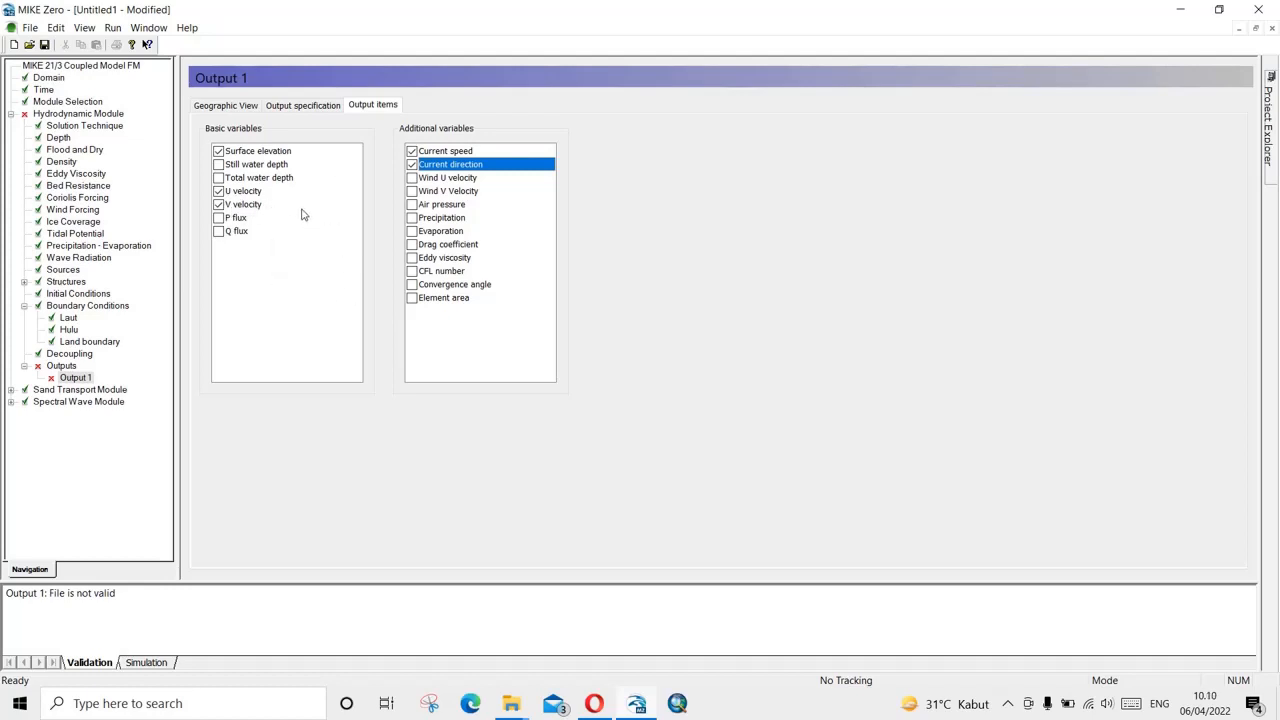
pyautogui.click(219, 204)
# Name the hydrodynamic output file "Eksisting Kintap" and return to the output's variable selection.
pyautogui.click(316, 108)
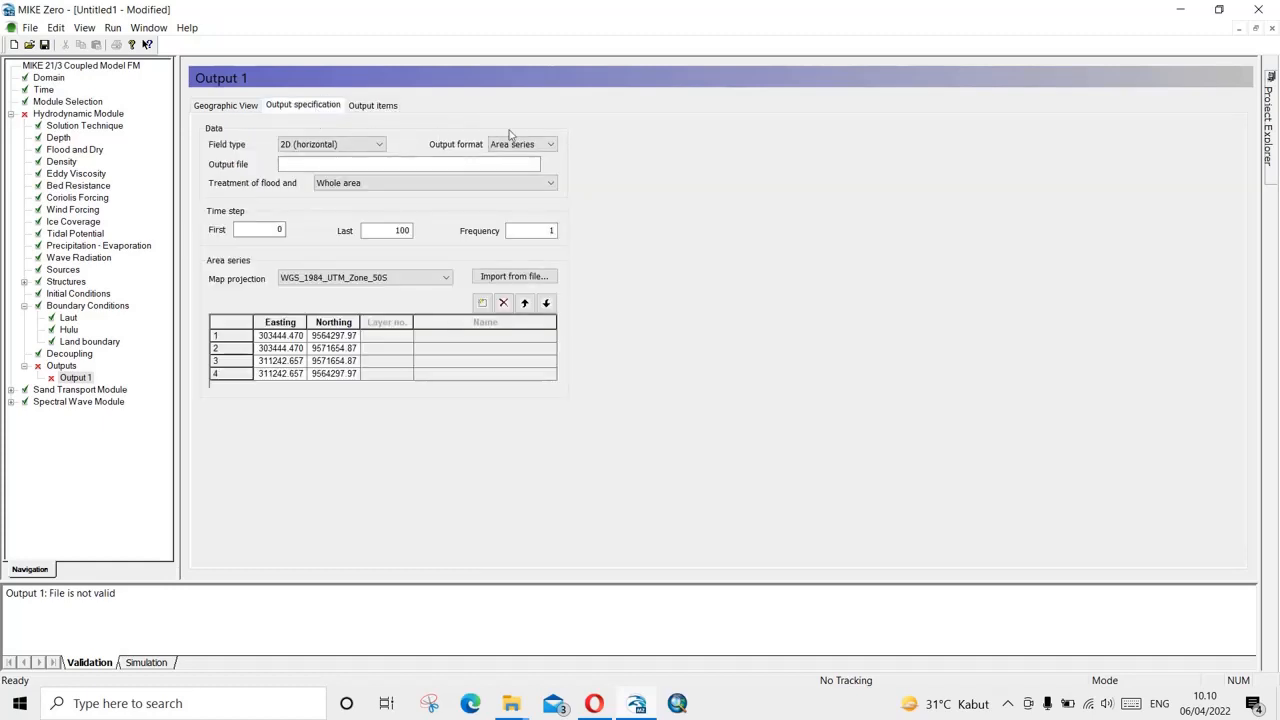
pyautogui.click(448, 164)
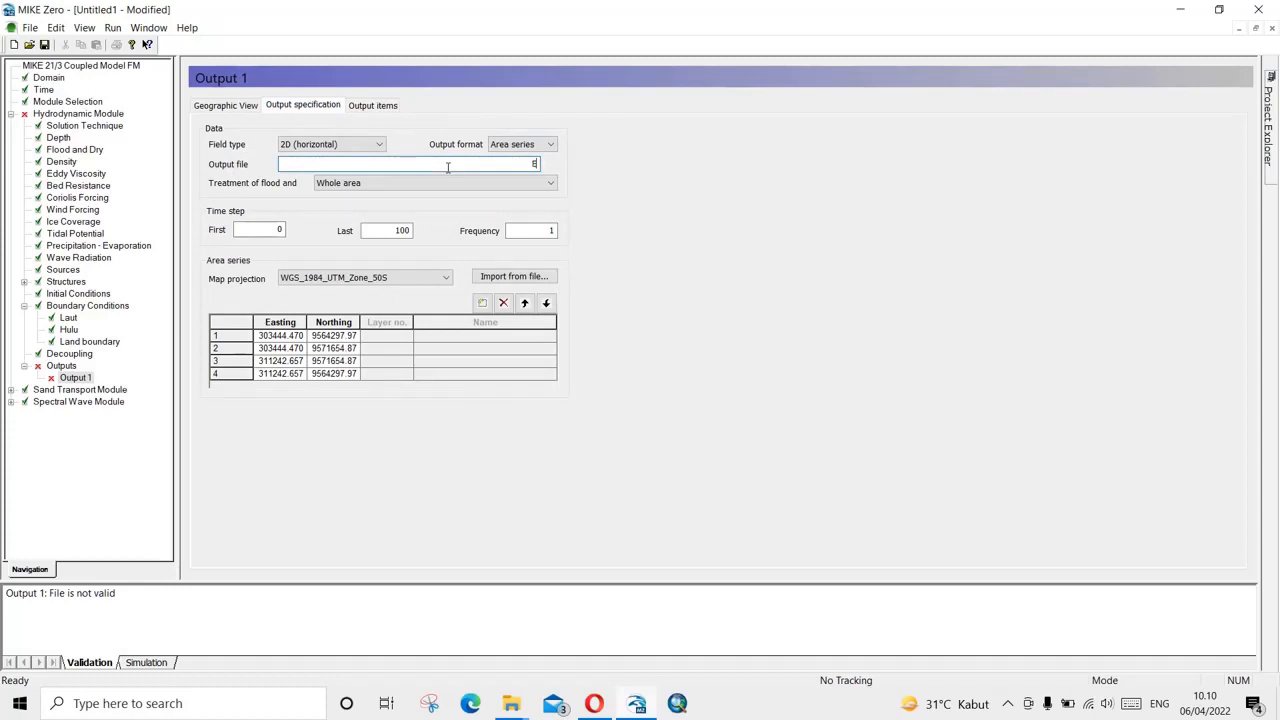
pyautogui.write('Eksisting KINTAP')
pyautogui.press('BackSpace')
pyautogui.press('BackSpace')
pyautogui.press('BackSpace')
pyautogui.press('BackSpace')
pyautogui.press('BackSpace')
pyautogui.write('intad')
pyautogui.press('BackSpace')
pyautogui.write('p')
pyautogui.click(364, 106)
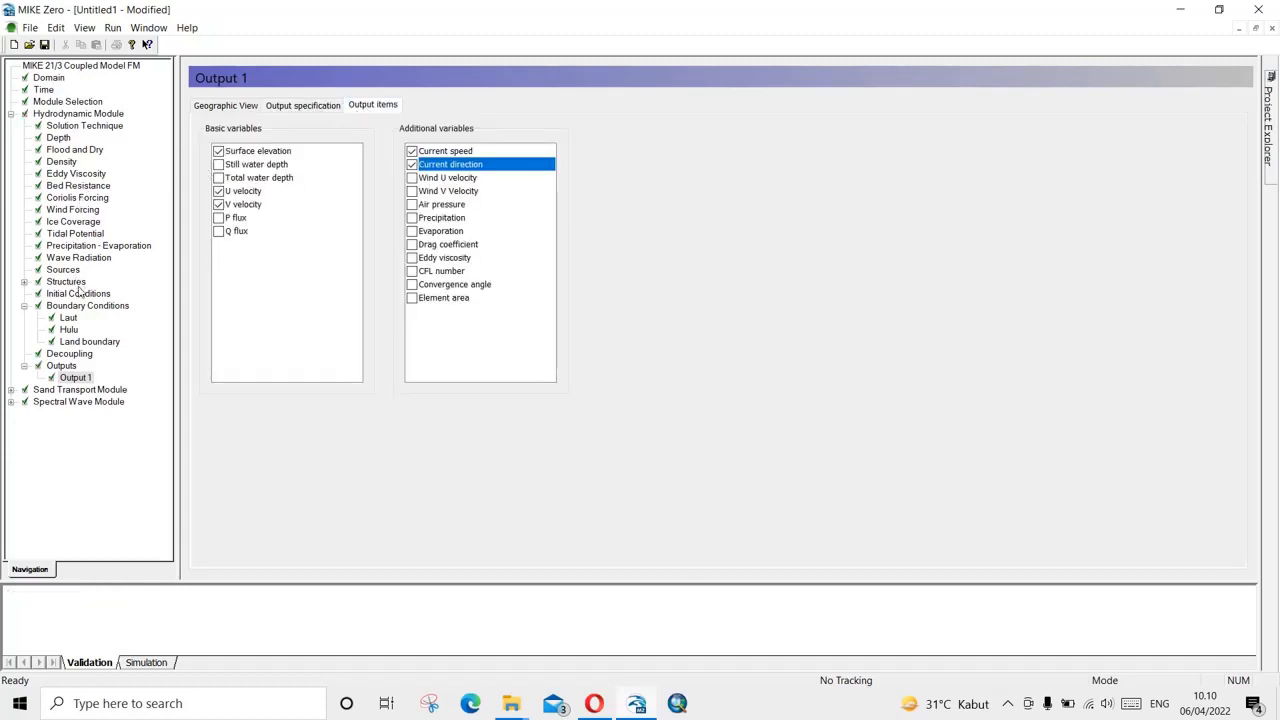
# Review the Spectral Wave Module's basic equations, time parameters, spectral discretization and solution technique.
pyautogui.click(11, 114)
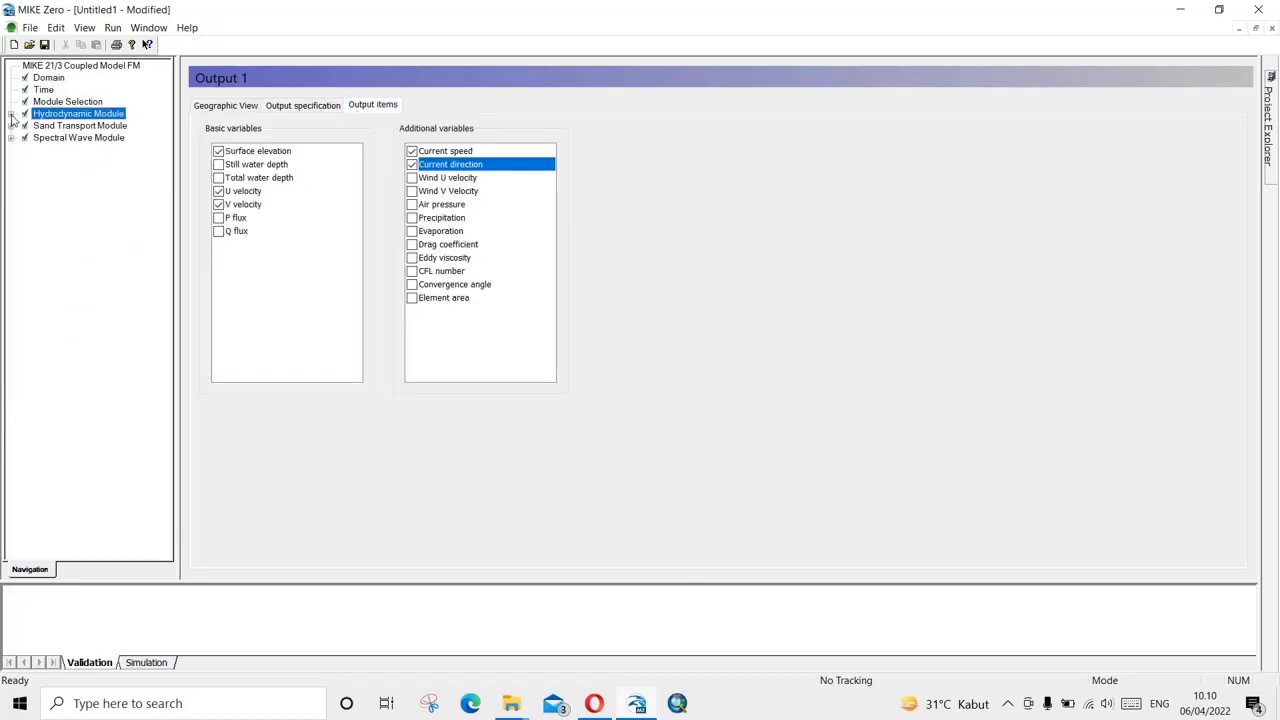
pyautogui.click(11, 138)
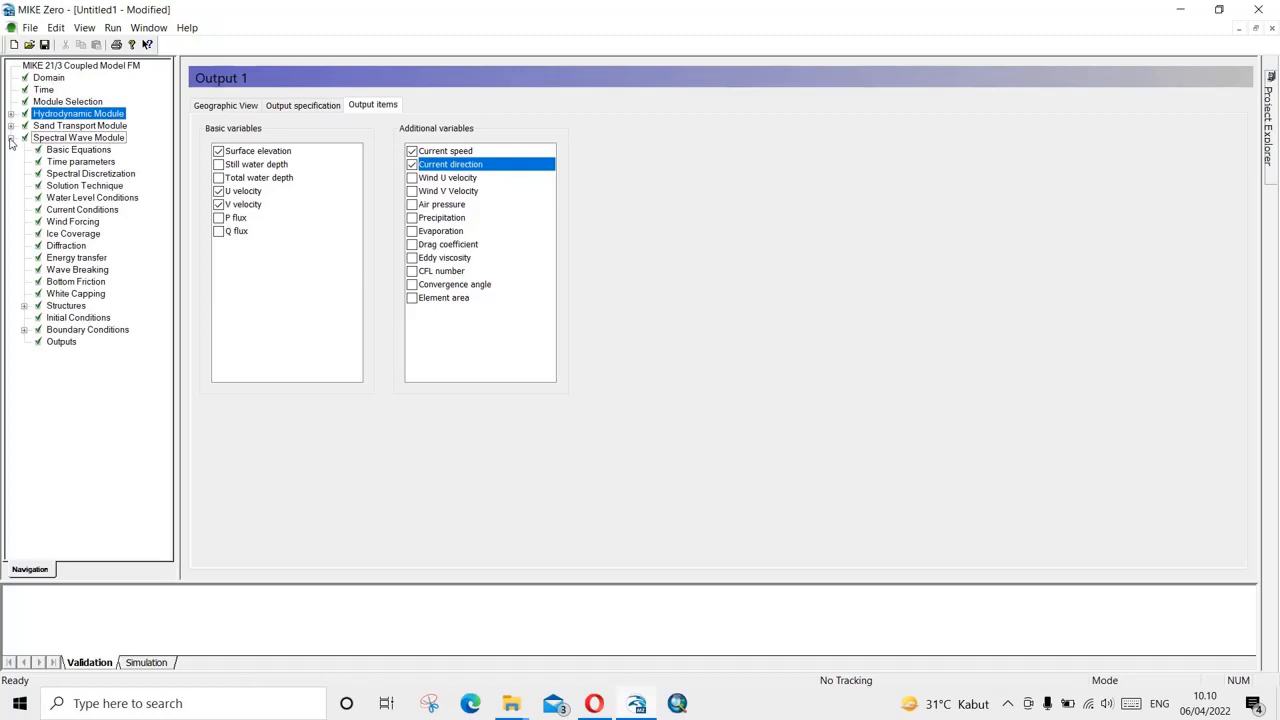
pyautogui.click(61, 150)
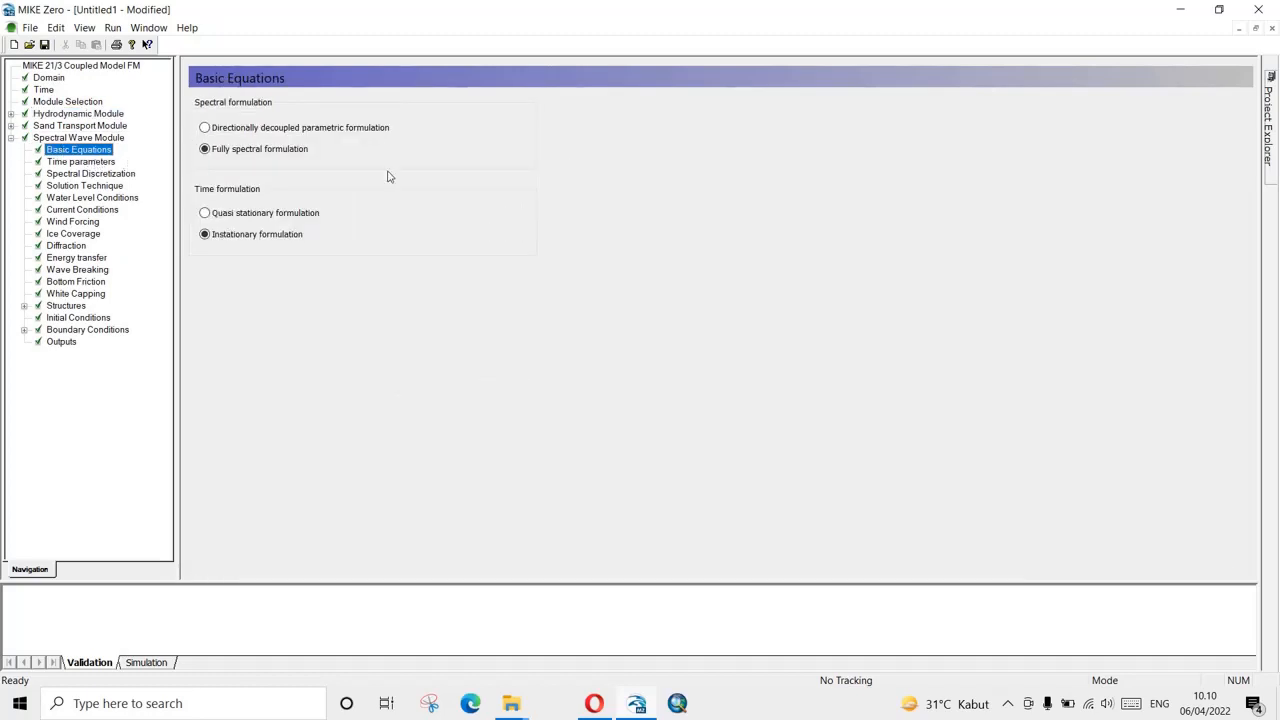
pyautogui.click(93, 164)
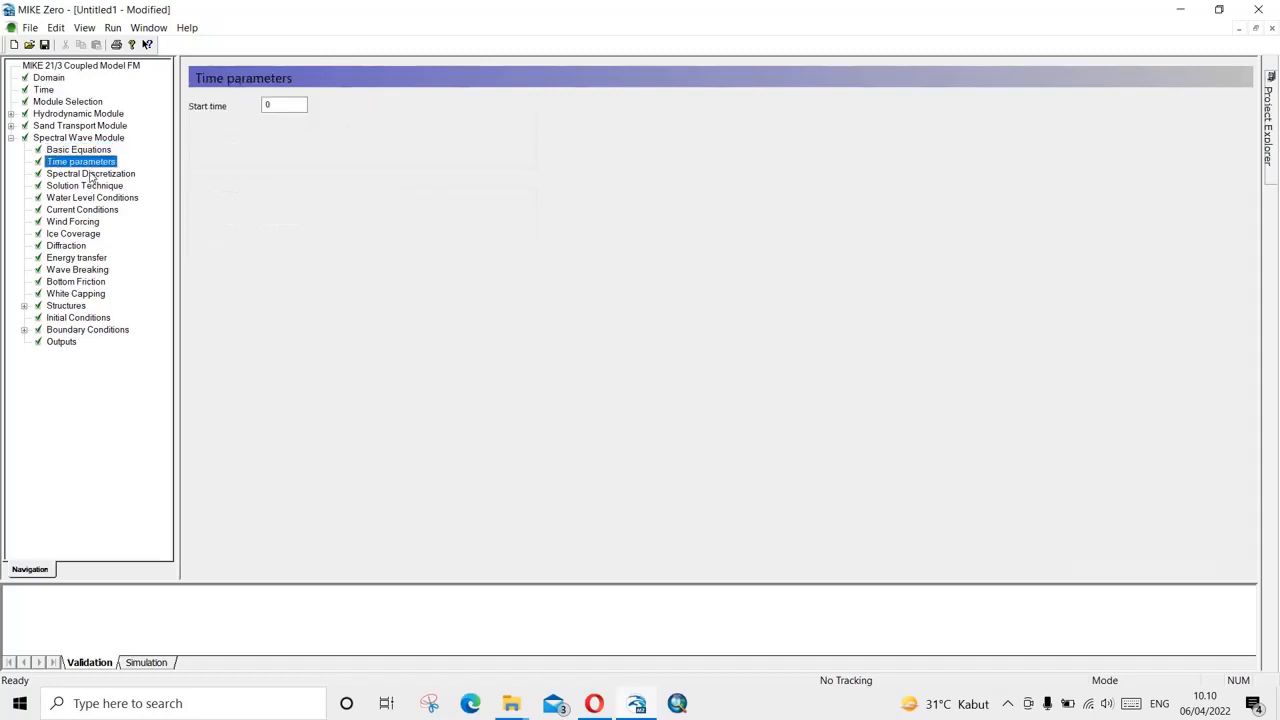
pyautogui.click(90, 175)
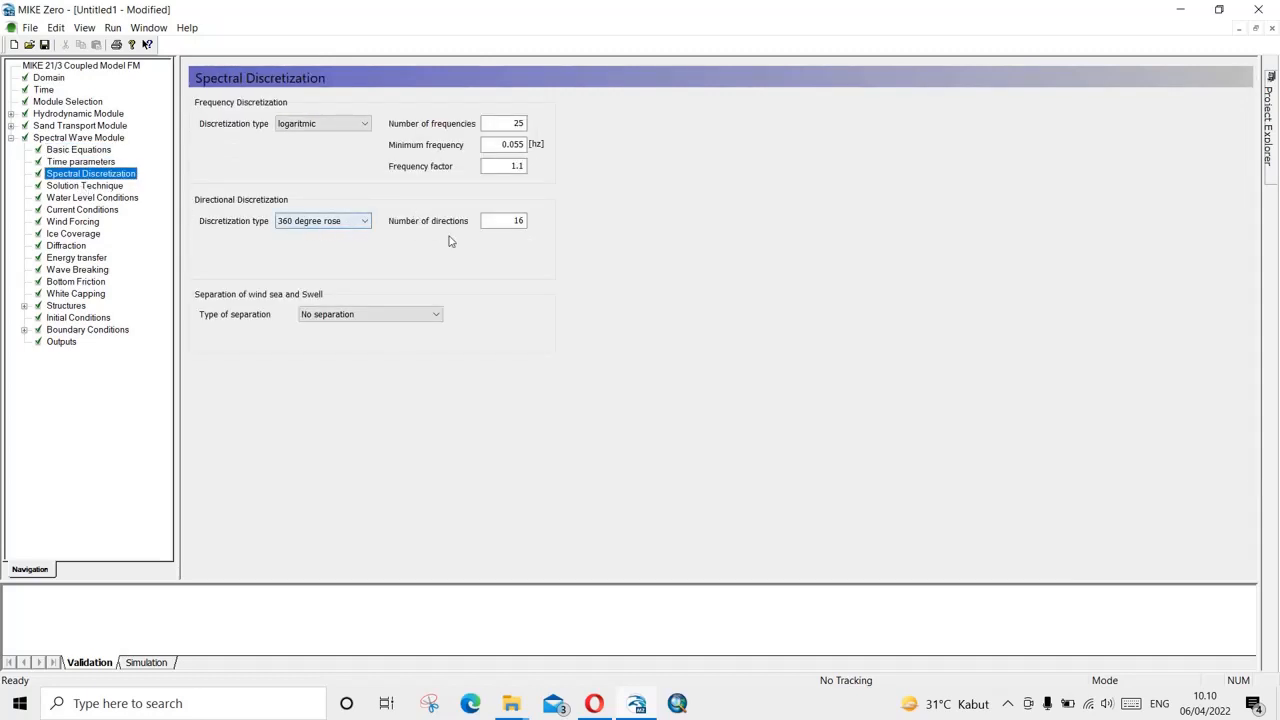
pyautogui.moveTo(504, 223); pyautogui.dragTo(558, 228)
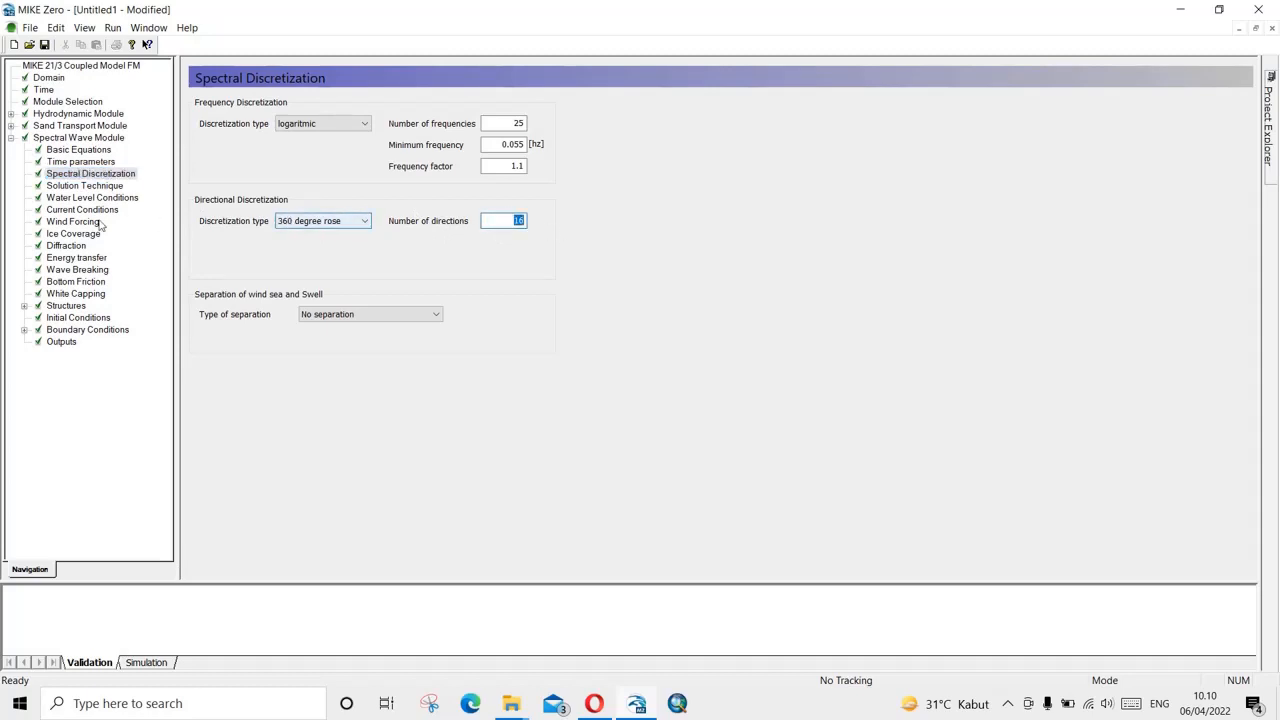
pyautogui.click(80, 186)
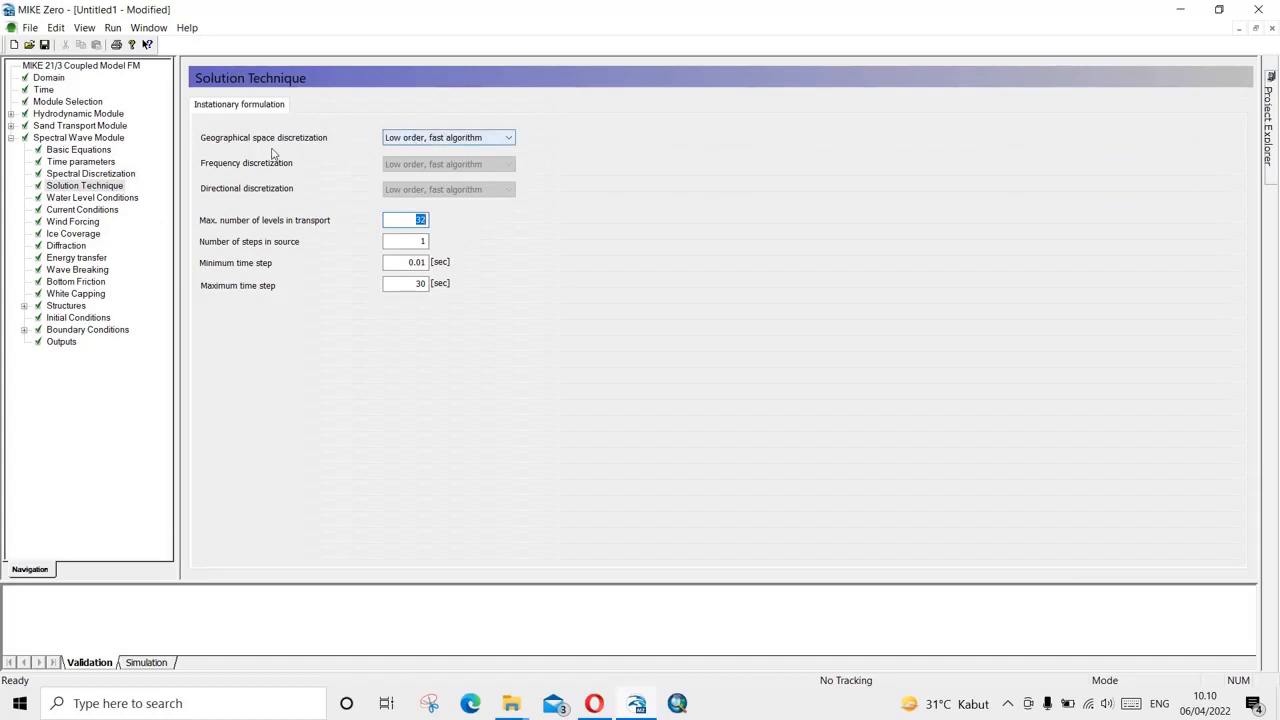
# Set the spectral wave module's water level and current conditions to take their variation from the HD simulation.
pyautogui.click(66, 199)
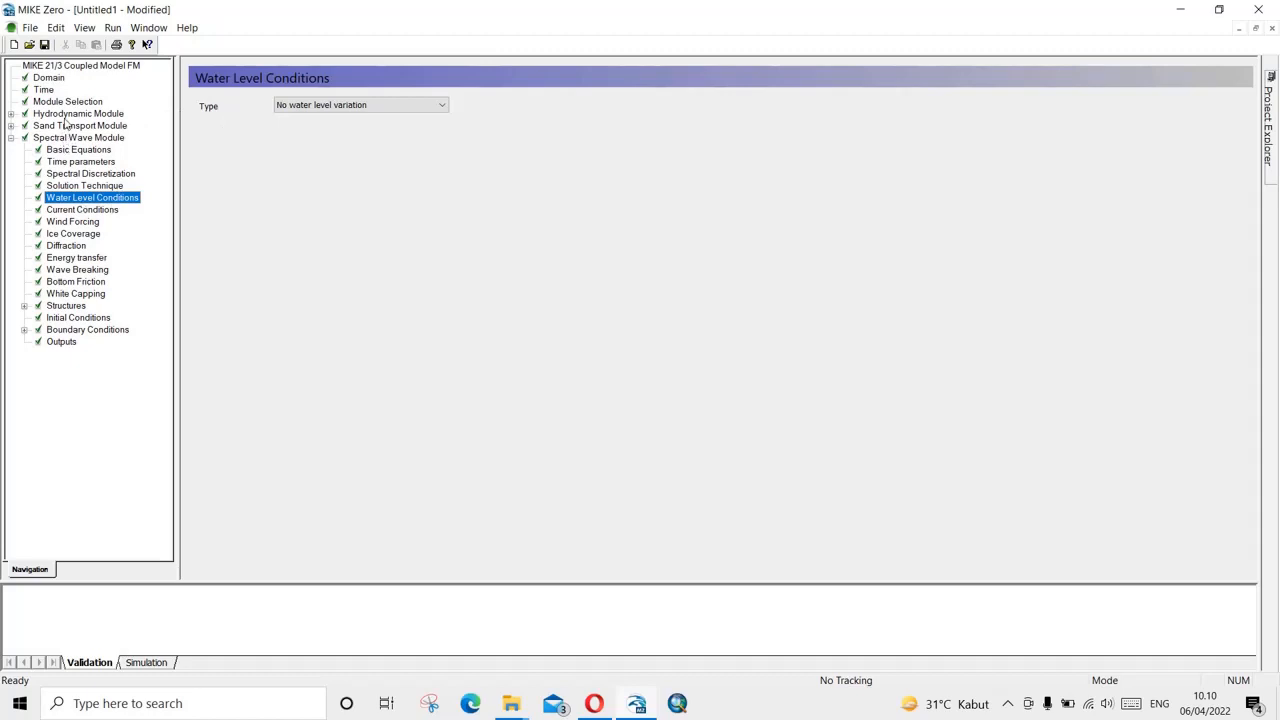
pyautogui.click(344, 110)
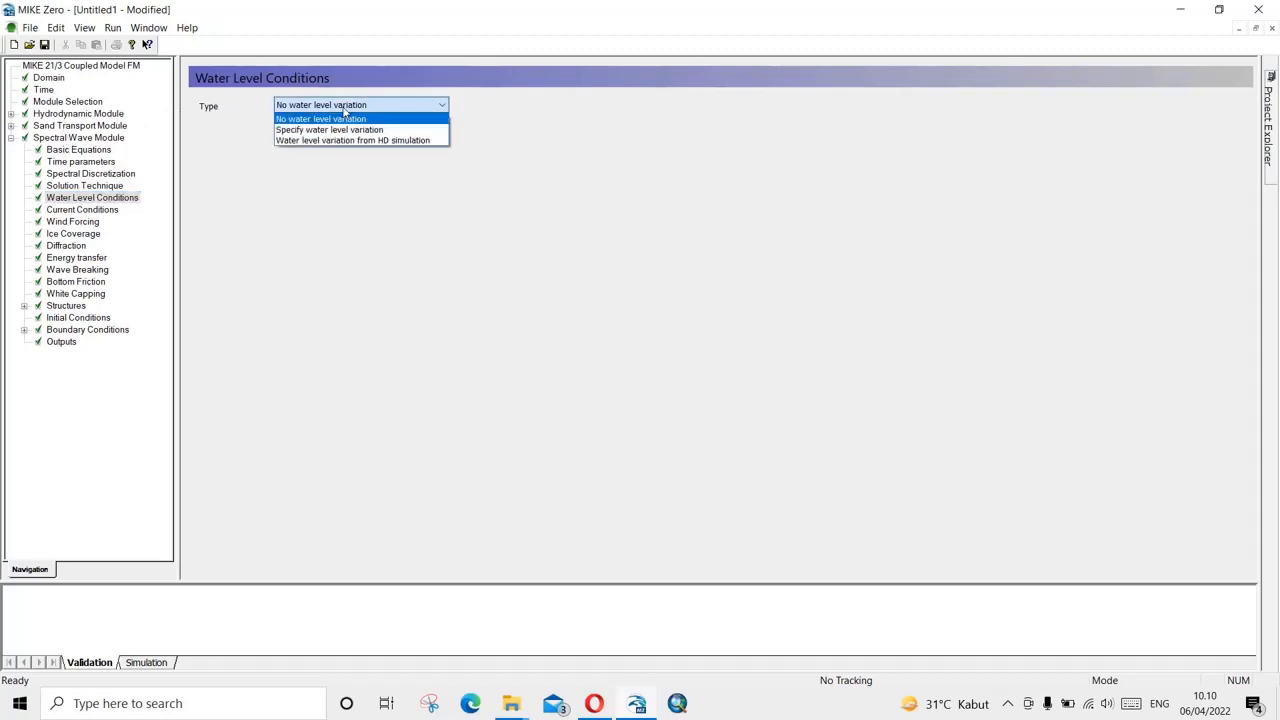
pyautogui.click(430, 141)
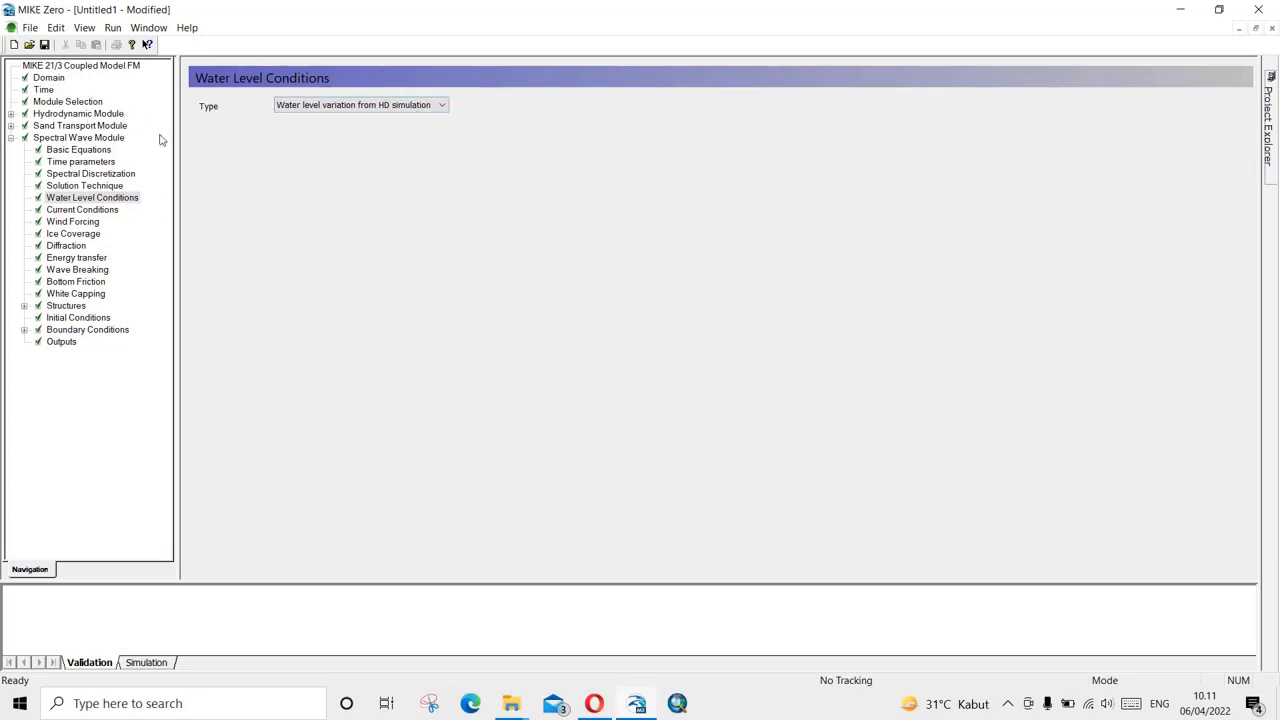
pyautogui.click(90, 210)
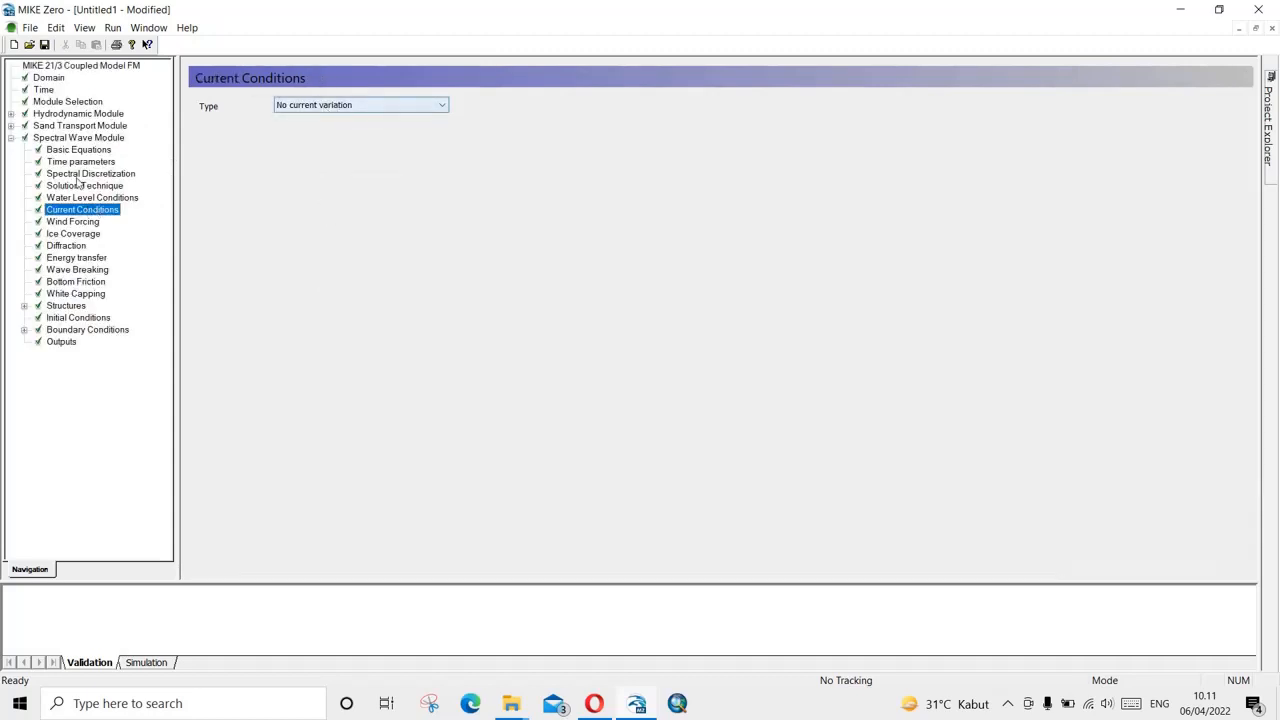
pyautogui.click(316, 105)
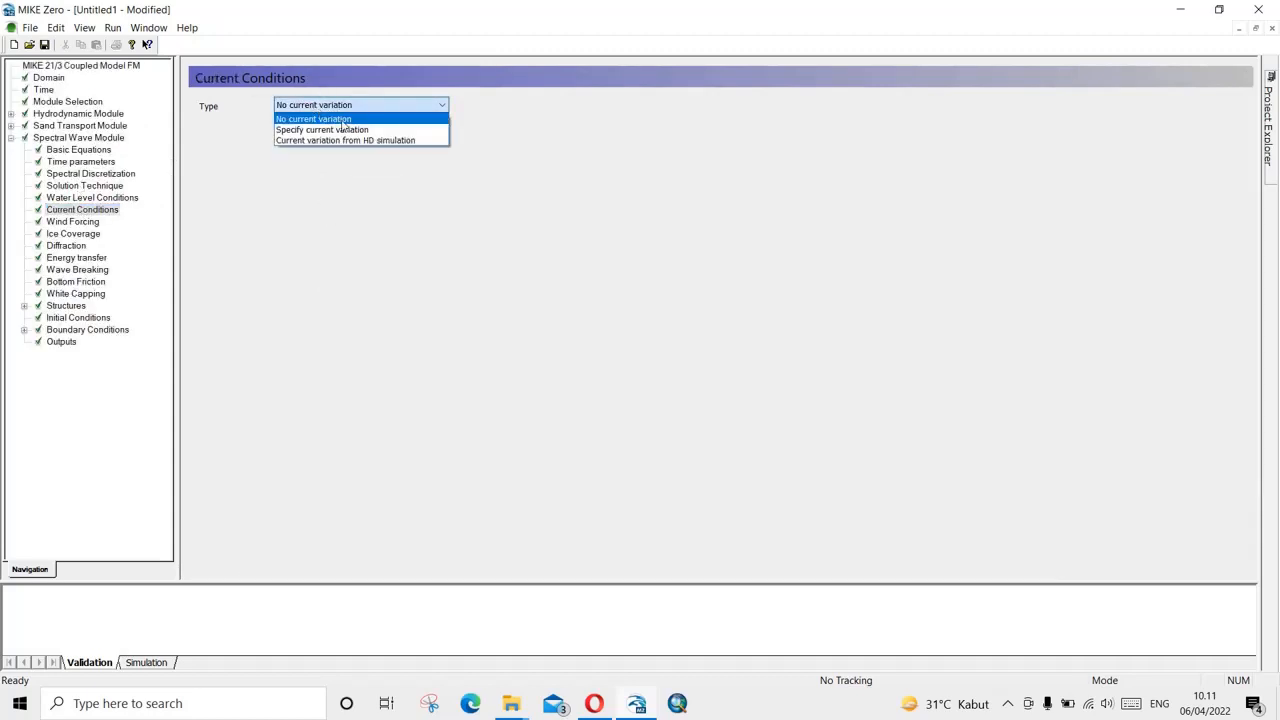
pyautogui.click(346, 140)
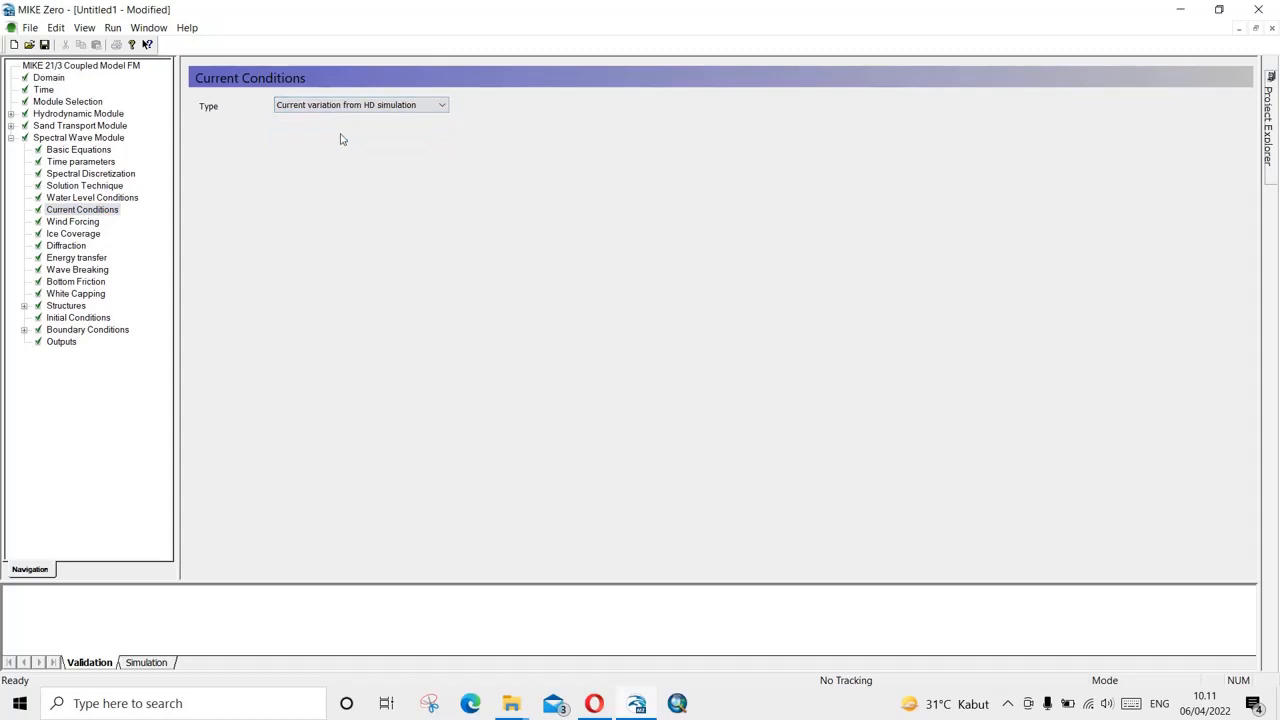
# Include wind forcing in the Hydrodynamic Module as varying in time, constant in domain, with Data Angin.dfs0 as its data file.
pyautogui.click(79, 223)
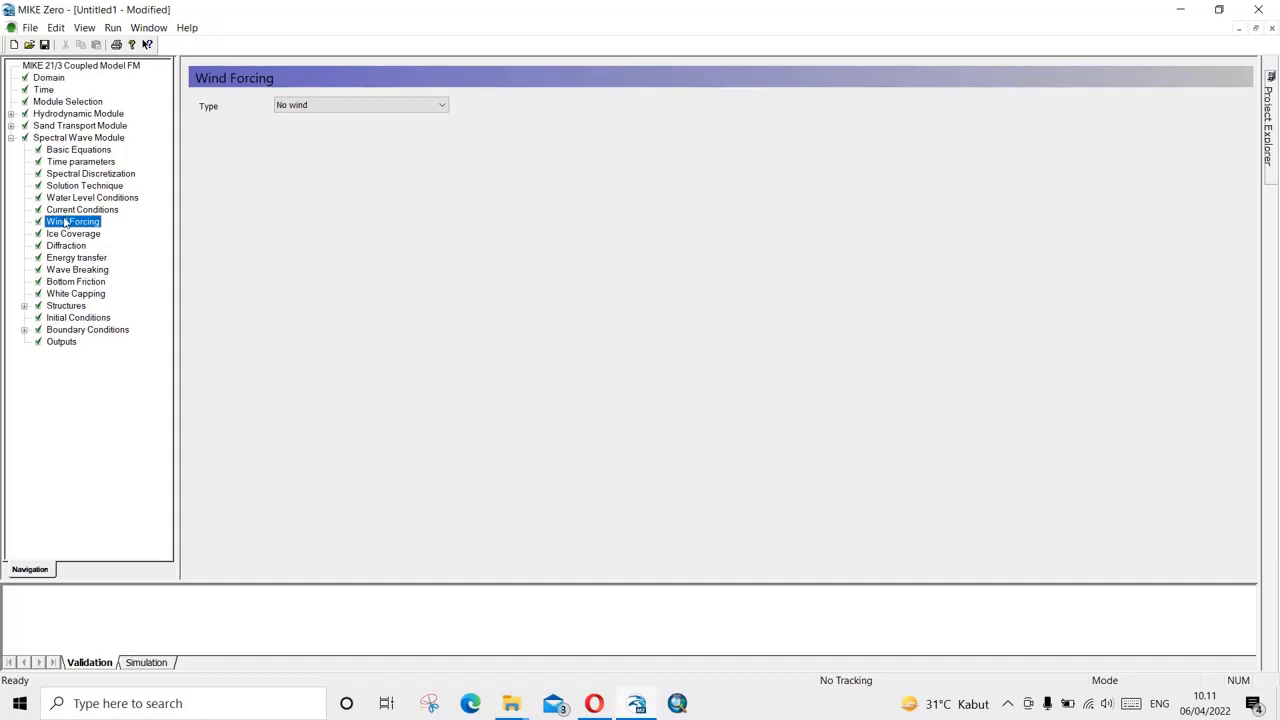
pyautogui.click(10, 114)
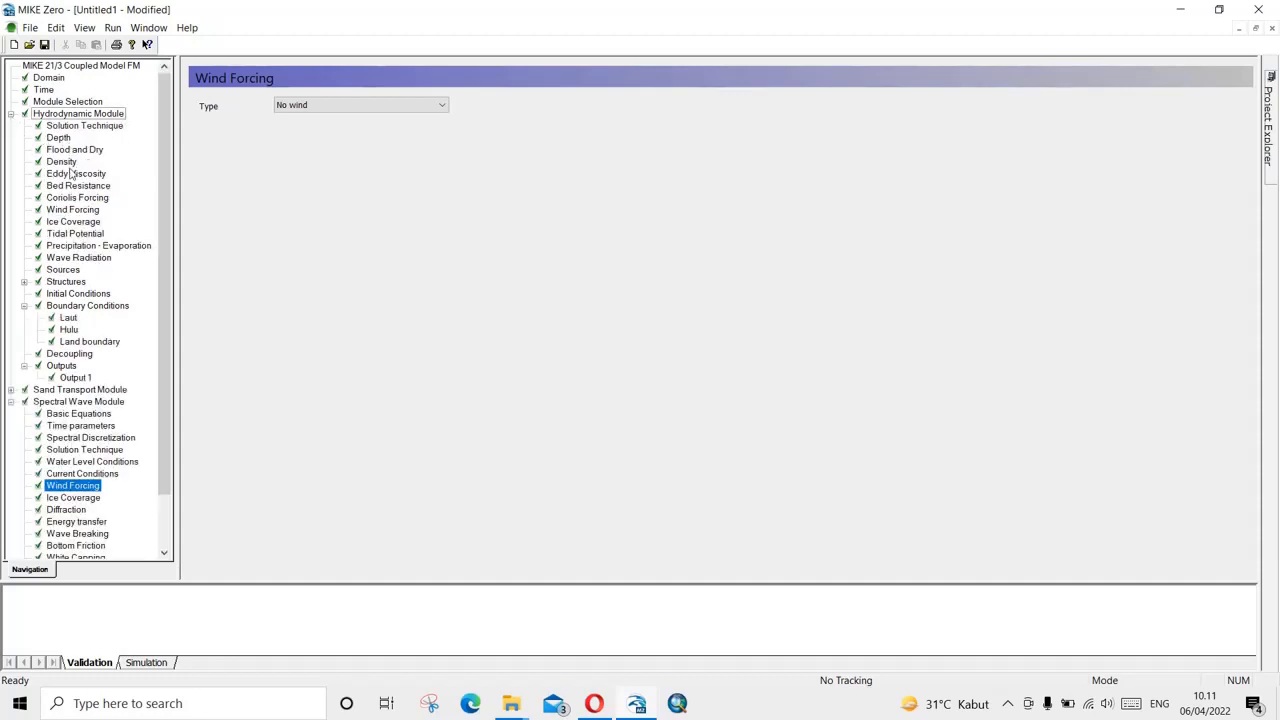
pyautogui.click(71, 210)
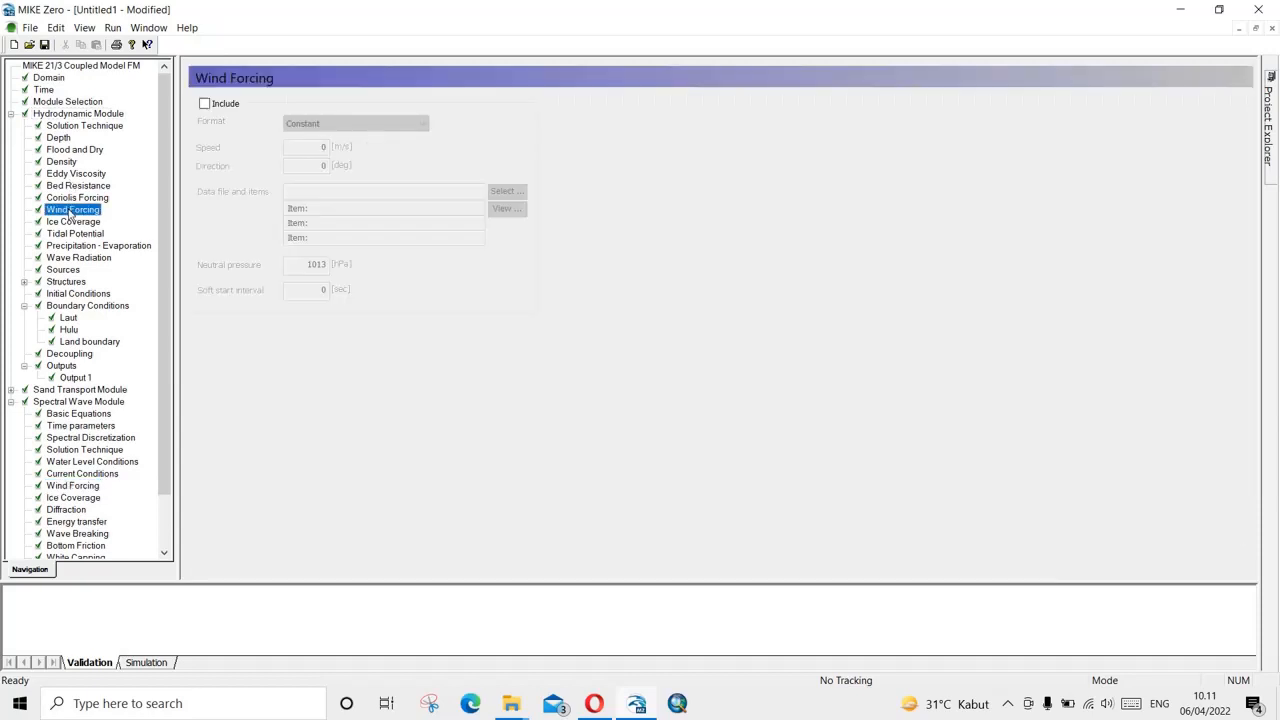
pyautogui.click(222, 104)
pyautogui.click(300, 123)
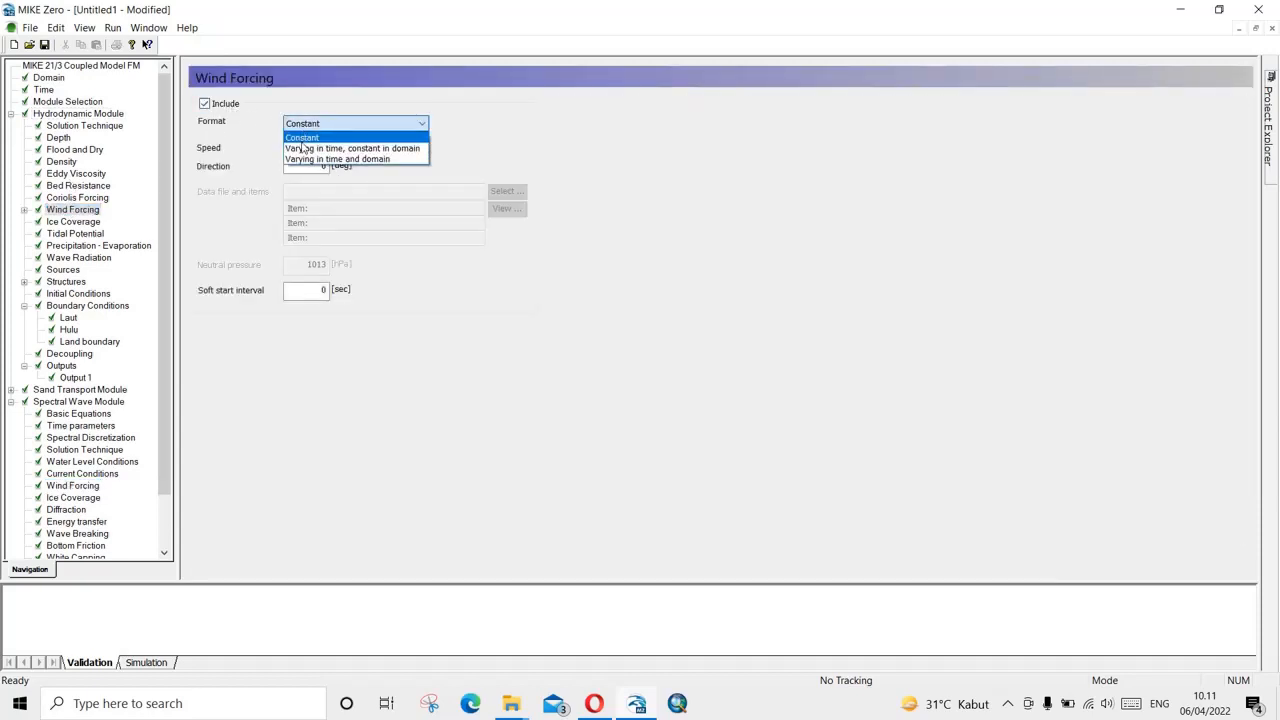
pyautogui.click(303, 148)
pyautogui.click(519, 196)
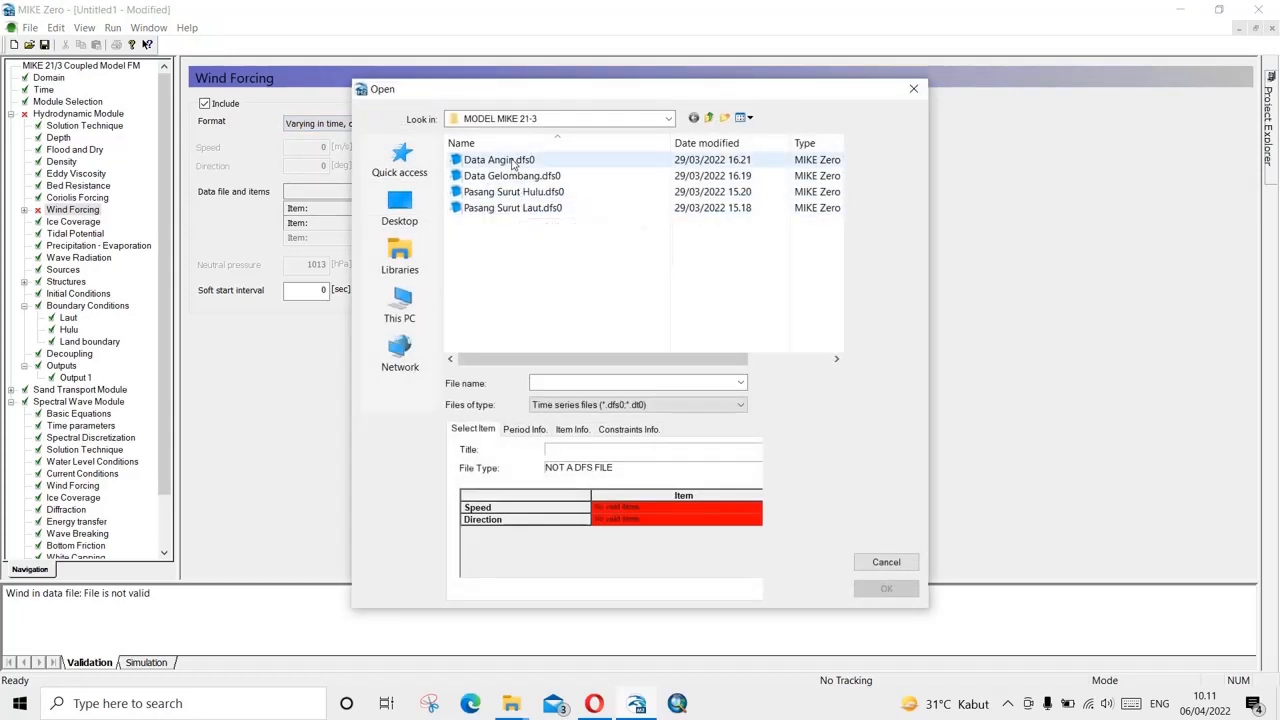
pyautogui.click(512, 162)
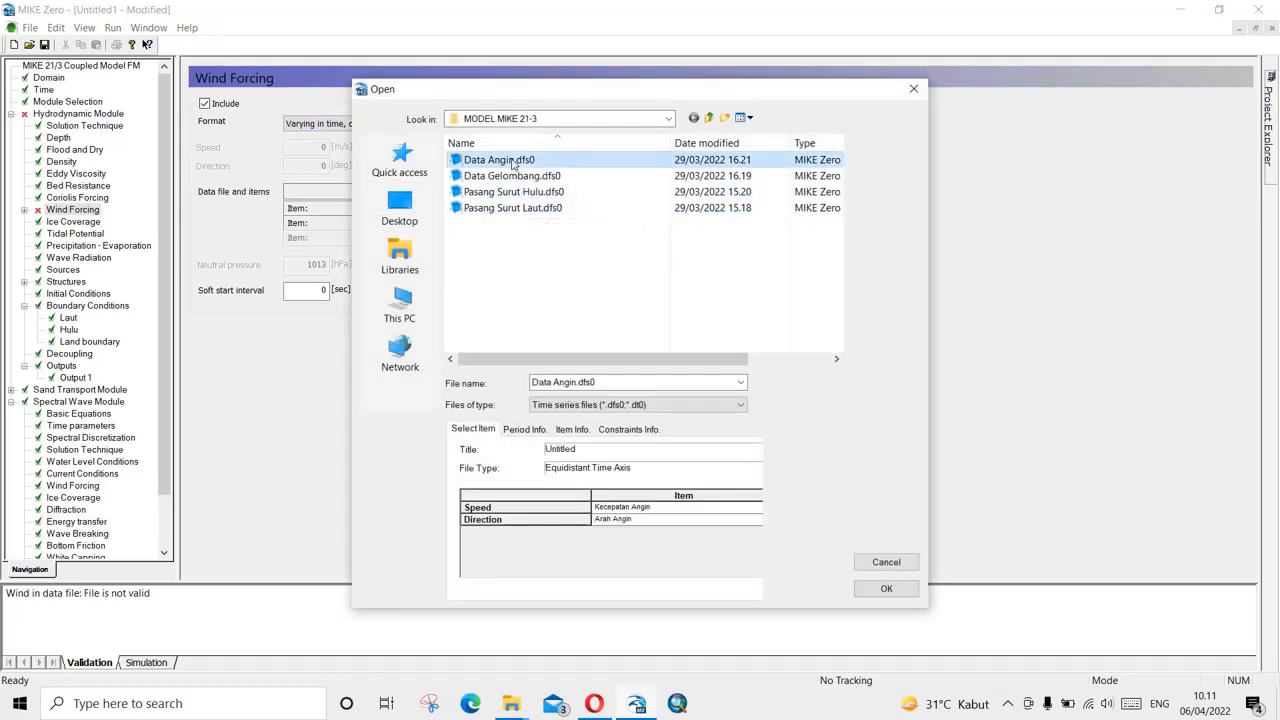
pyautogui.click(886, 589)
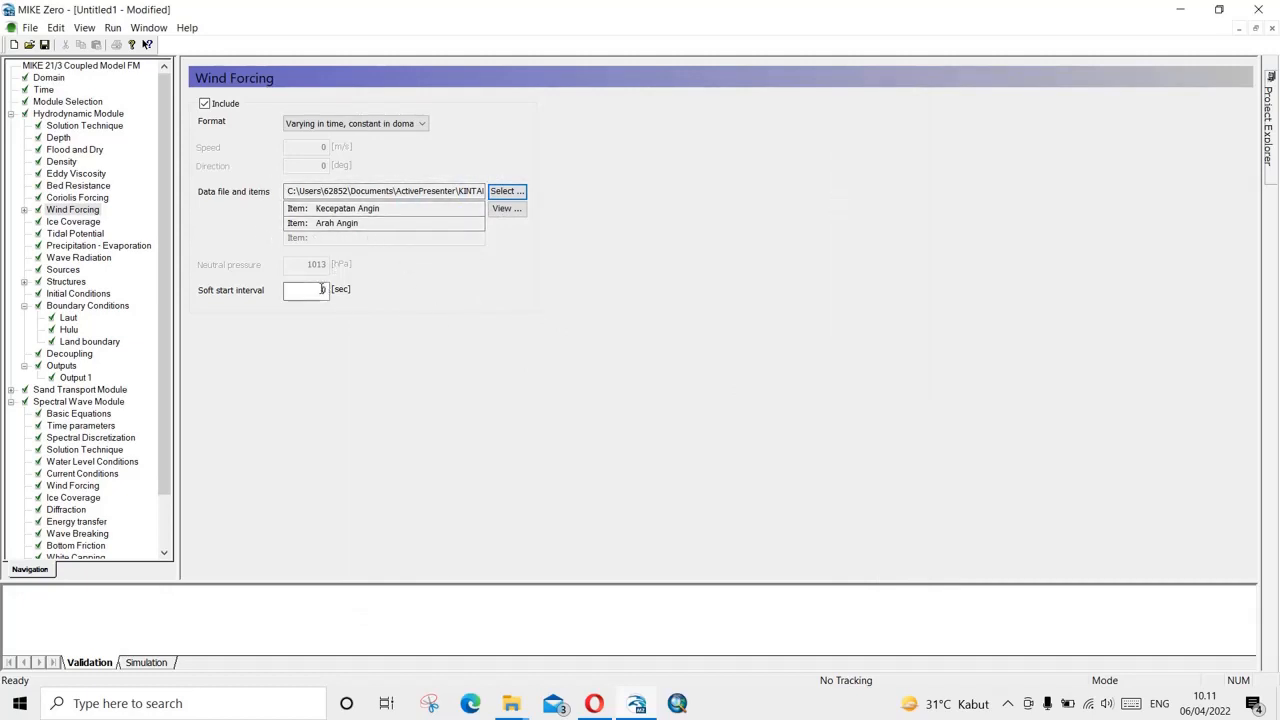
# Review the Hydrodynamic Module's wind friction settings and the format options of its wind forcing.
pyautogui.click(24, 210)
pyautogui.click(80, 222)
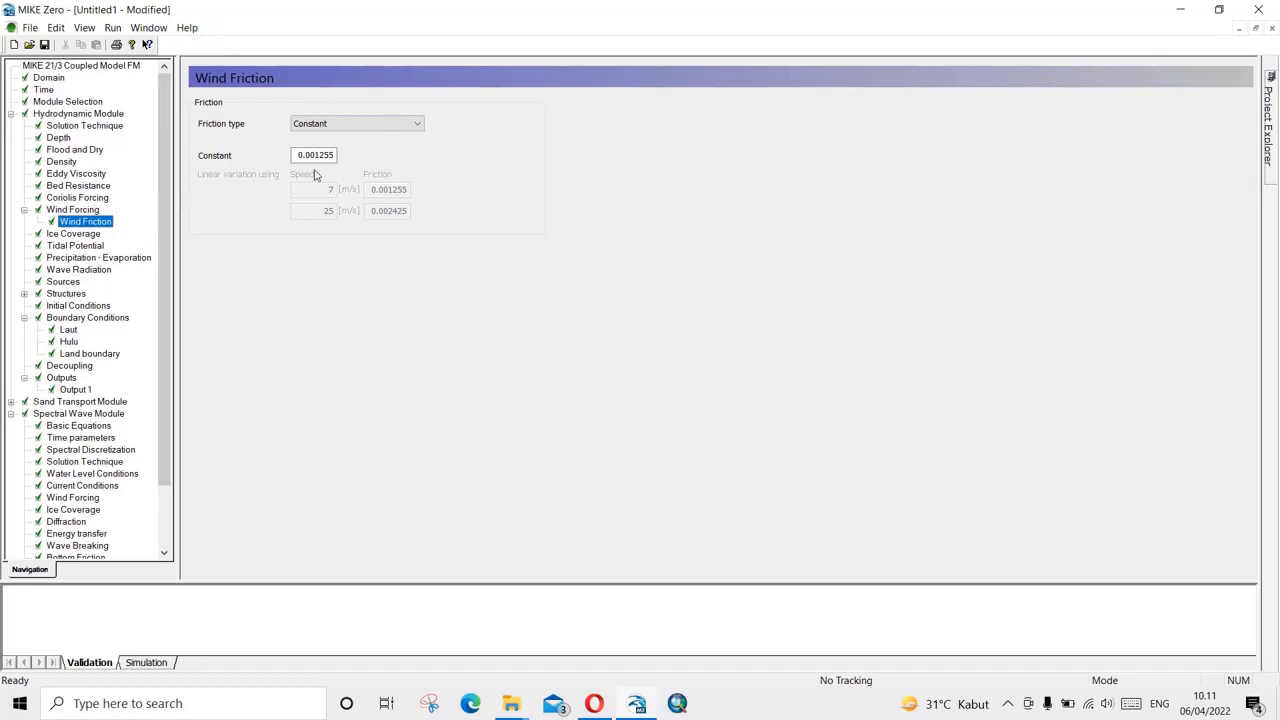
pyautogui.click(11, 114)
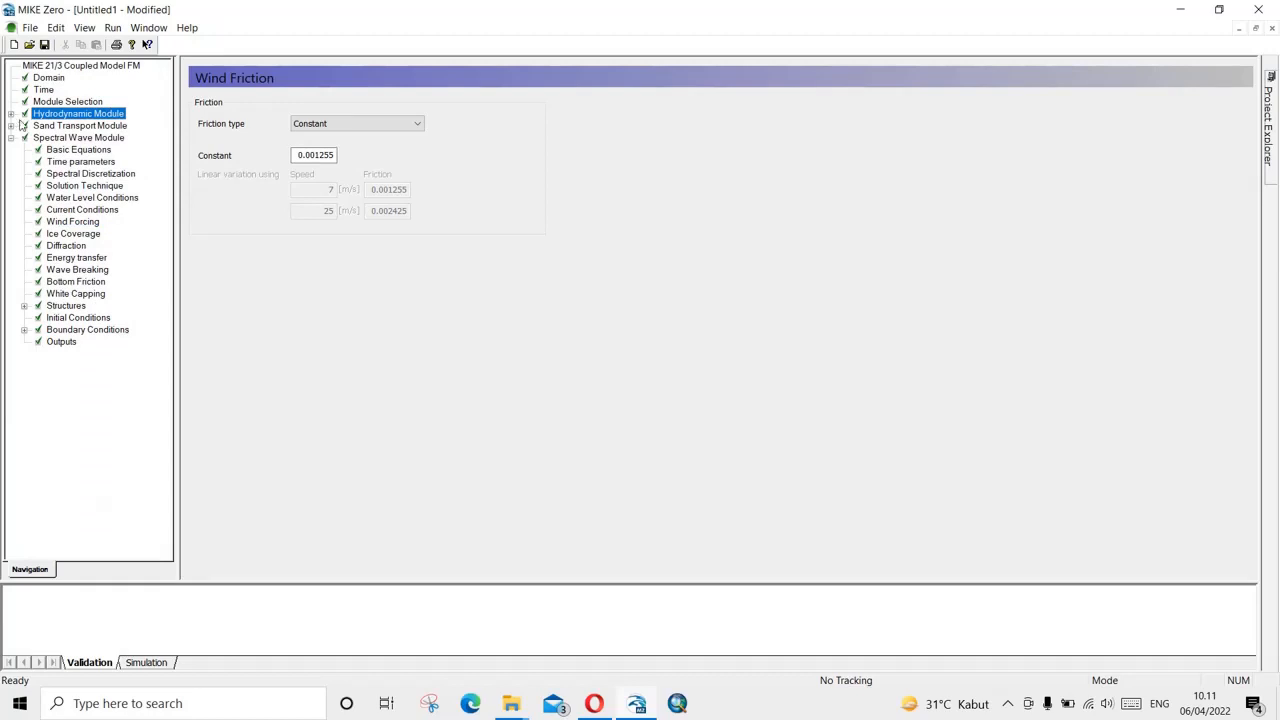
pyautogui.click(11, 114)
pyautogui.click(66, 222)
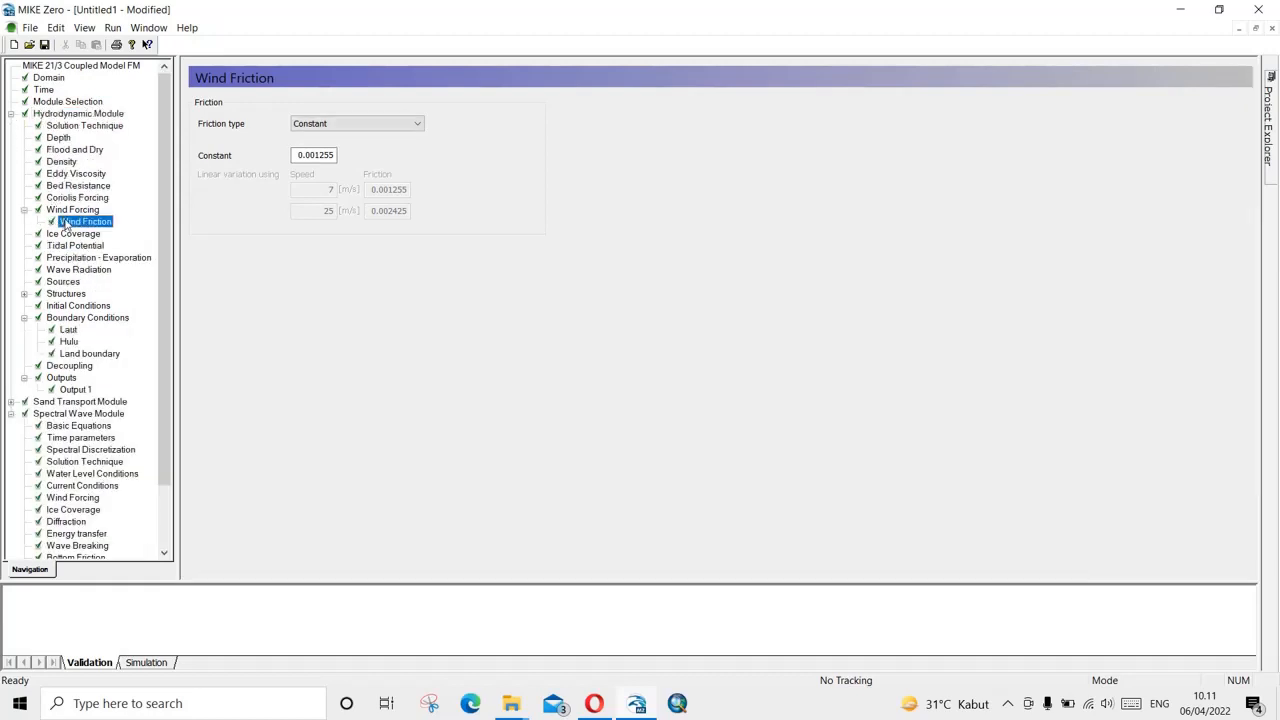
pyautogui.click(70, 211)
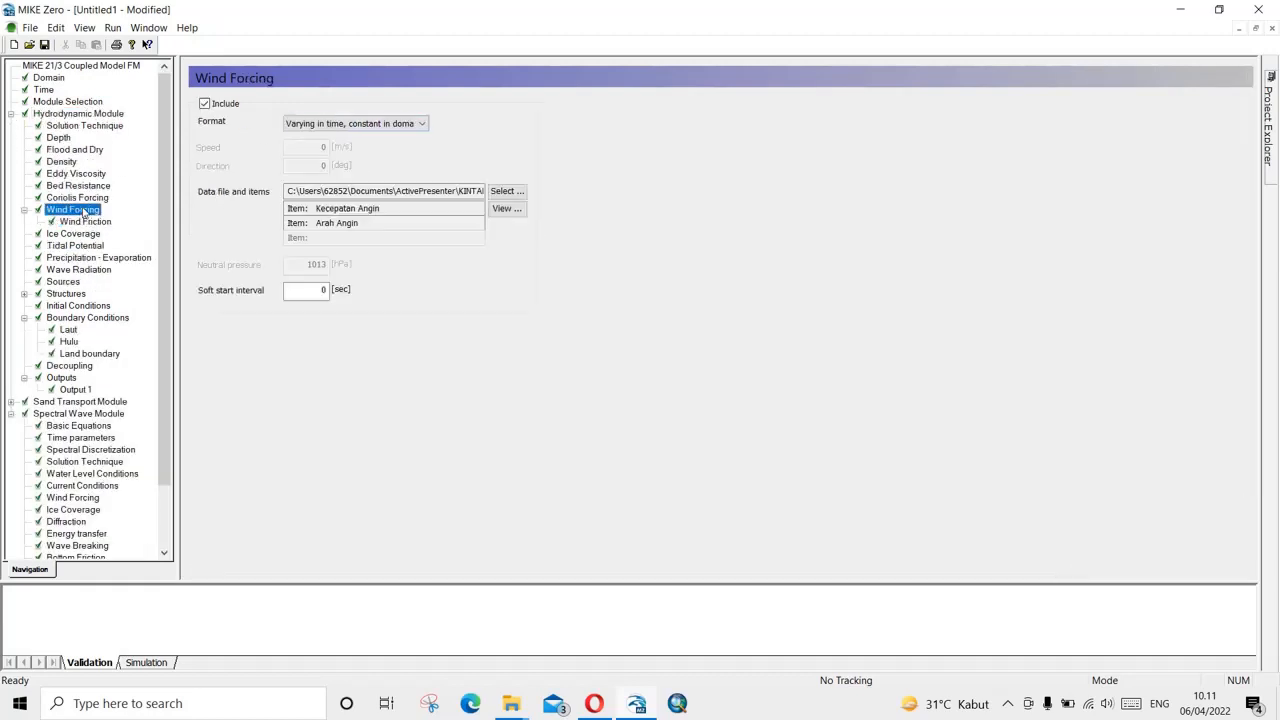
pyautogui.click(323, 124)
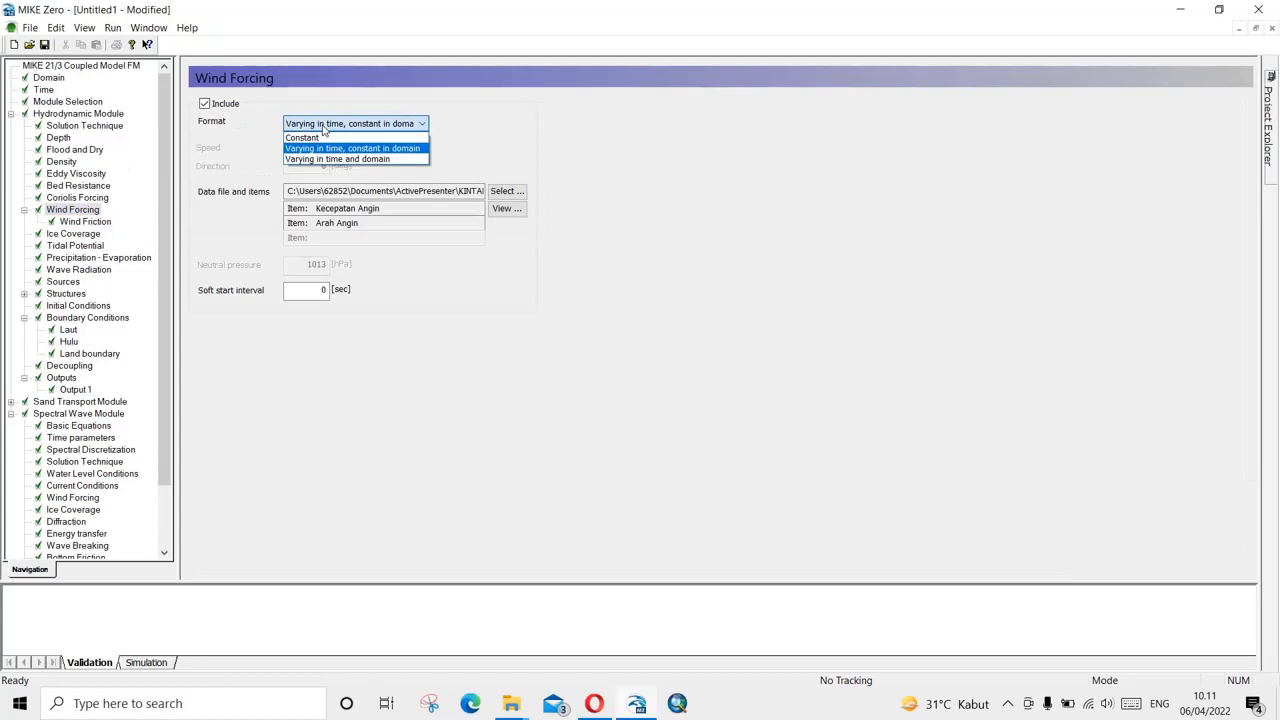
pyautogui.click(535, 165)
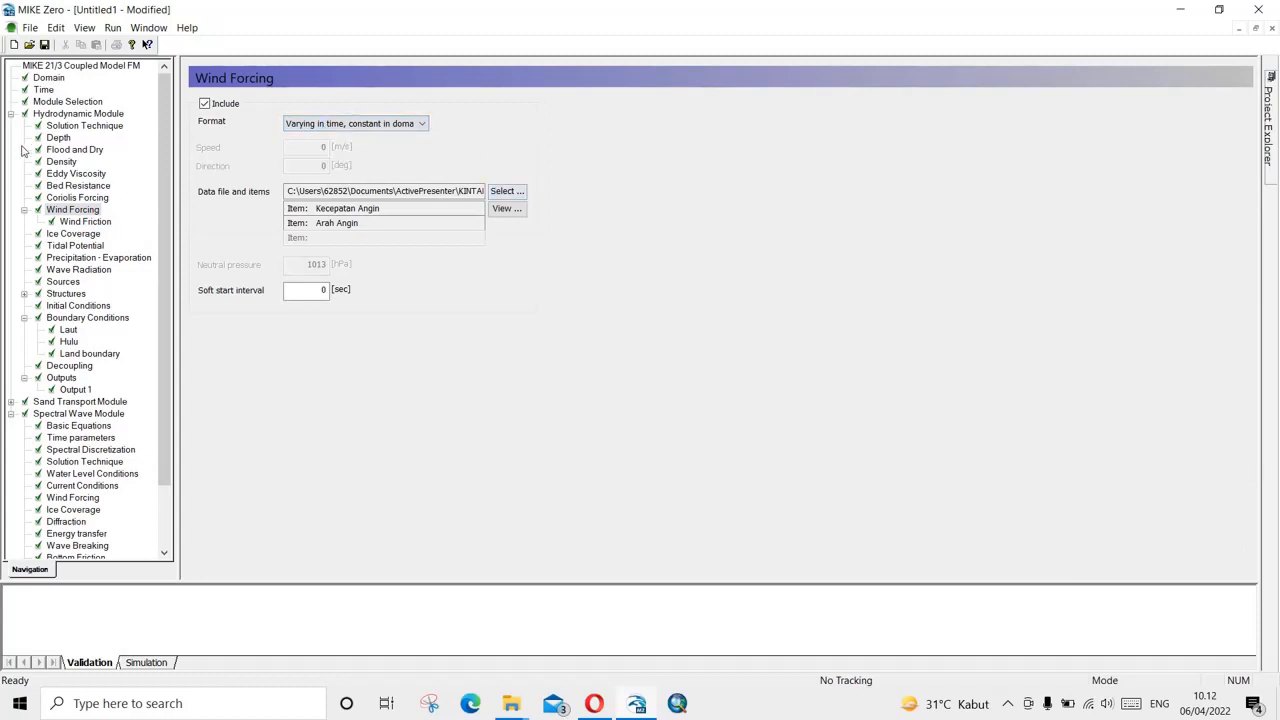
pyautogui.click(24, 210)
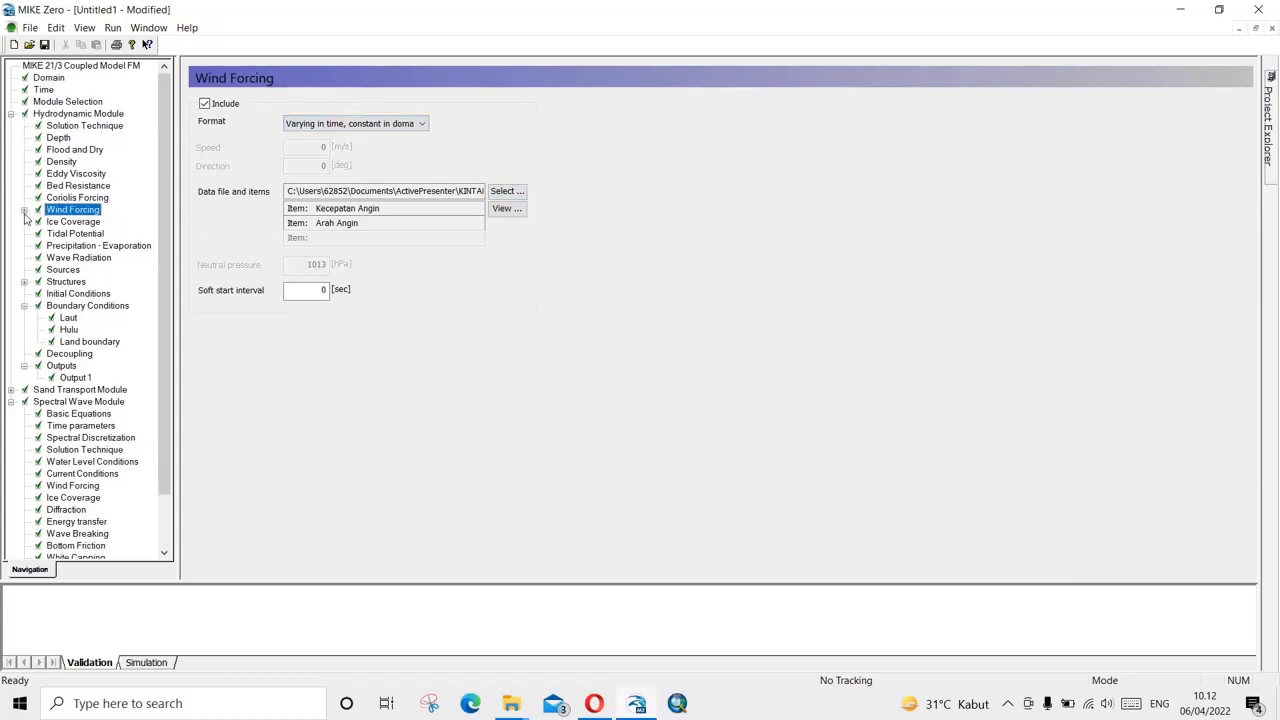
pyautogui.scroll(-2, 25, 262)
pyautogui.scroll(2, 20, 203)
pyautogui.click(10, 113)
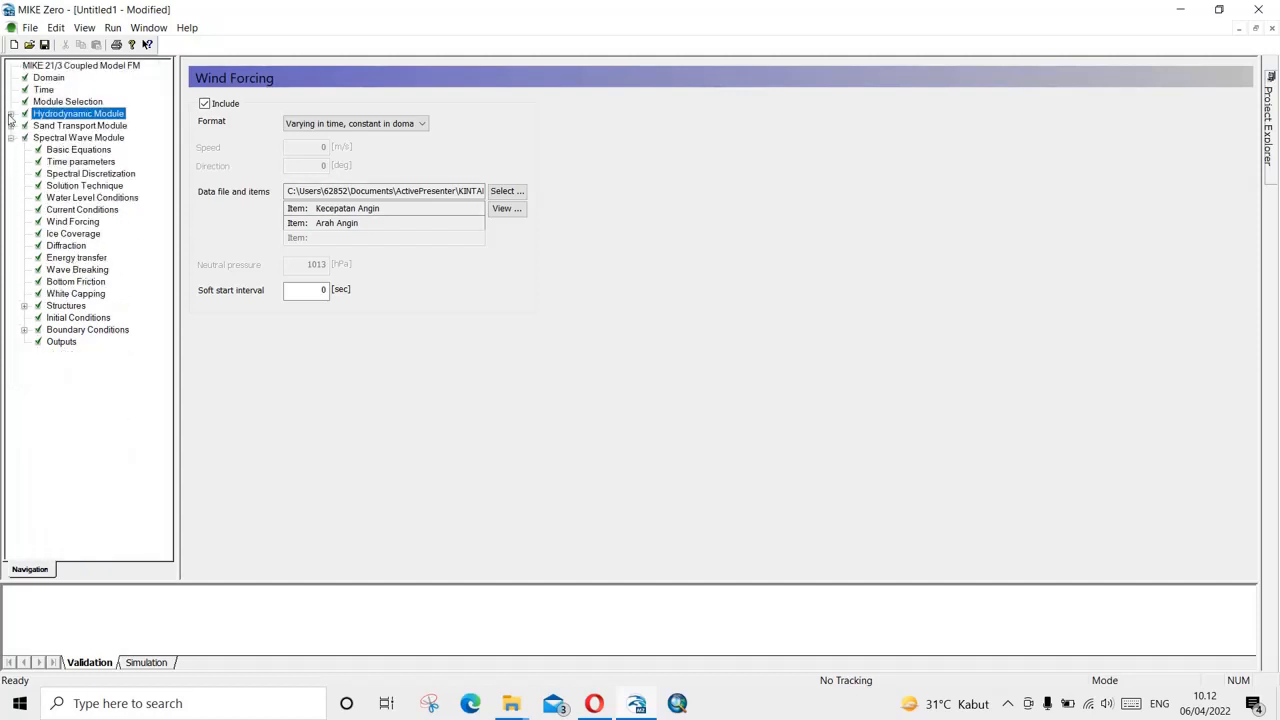
# Set the Spectral Wave Module's wind forcing to wind speed and direction, varying in time, constant in domain, using Data Angin.dfs0.
pyautogui.click(66, 198)
pyautogui.click(63, 211)
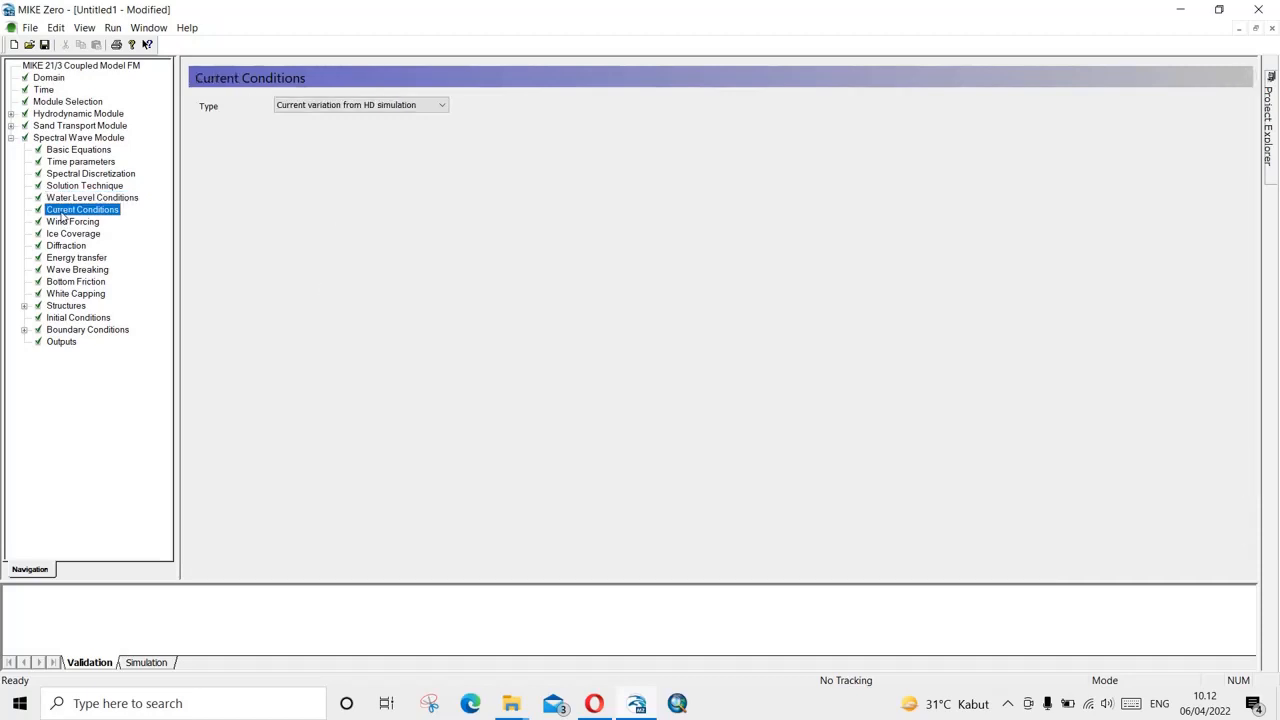
pyautogui.click(62, 223)
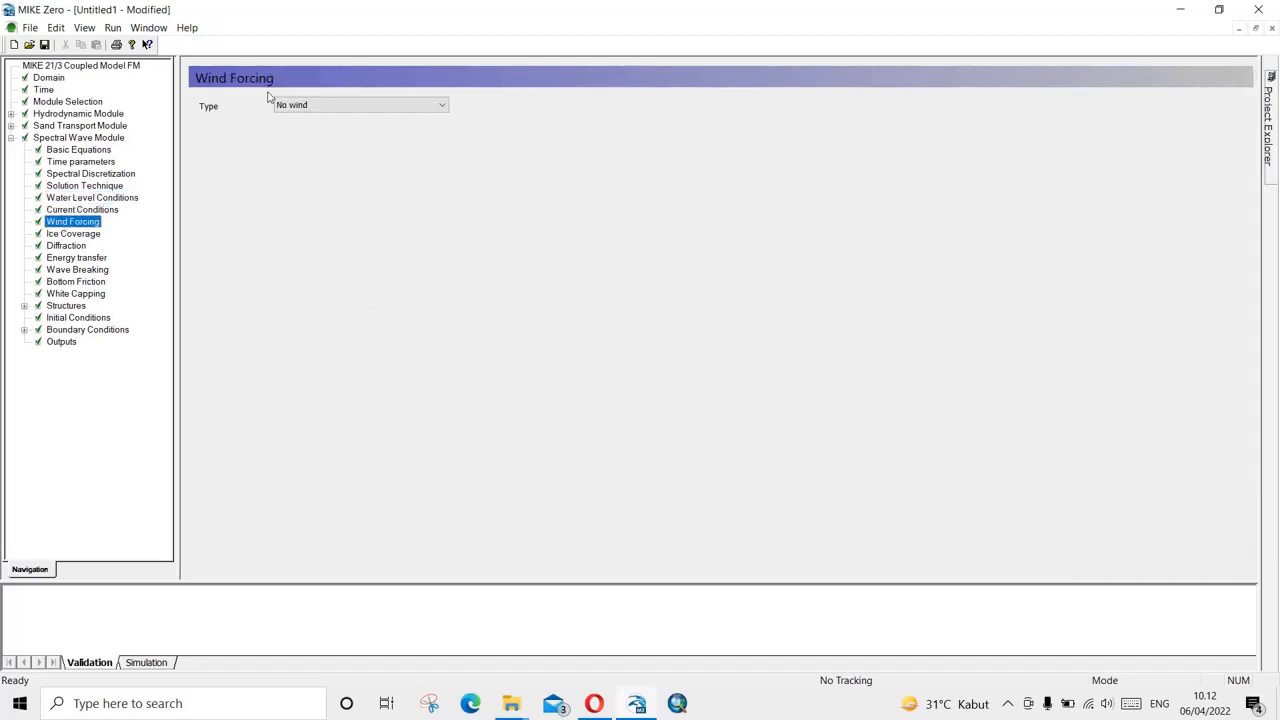
pyautogui.click(323, 108)
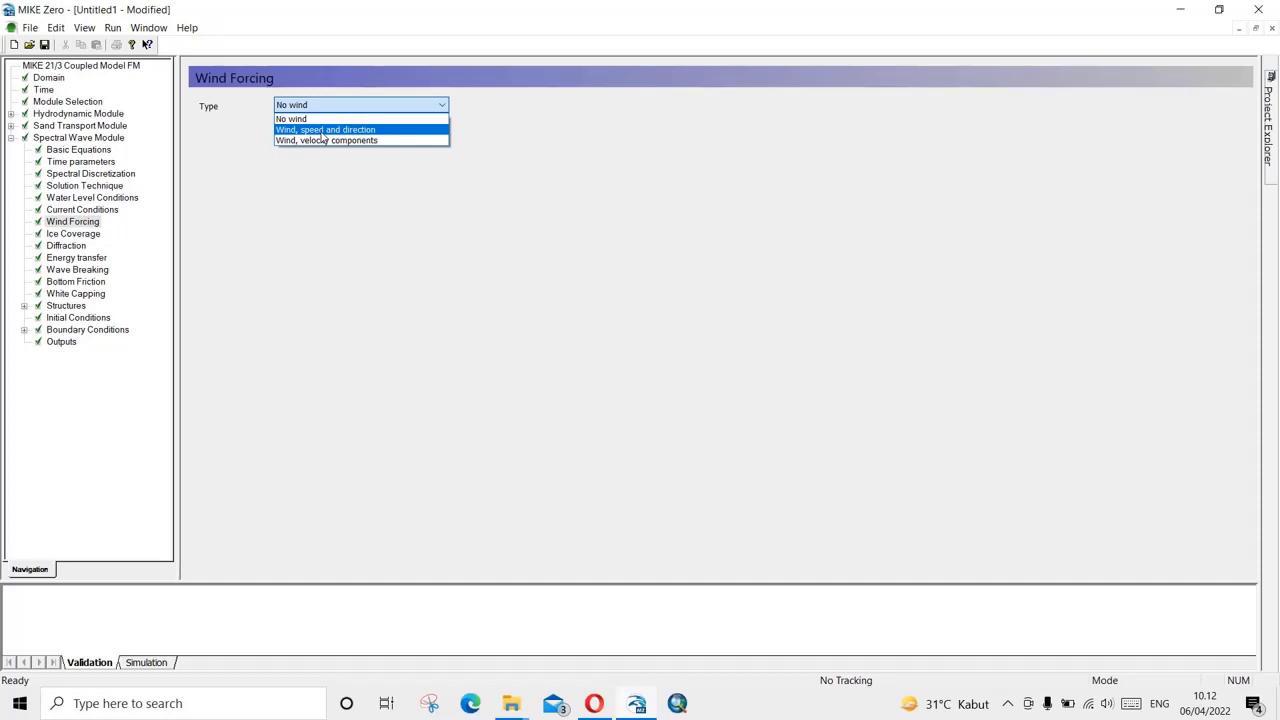
pyautogui.click(323, 131)
pyautogui.click(346, 151)
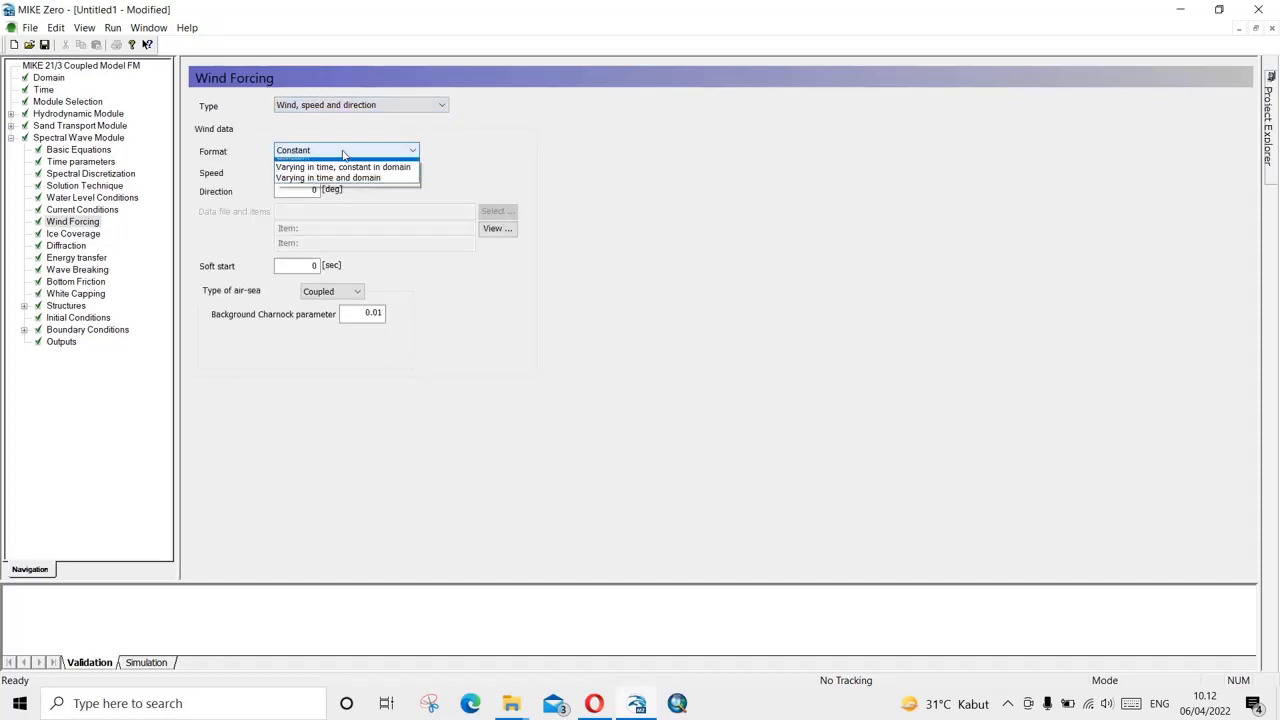
pyautogui.click(346, 168)
pyautogui.click(490, 212)
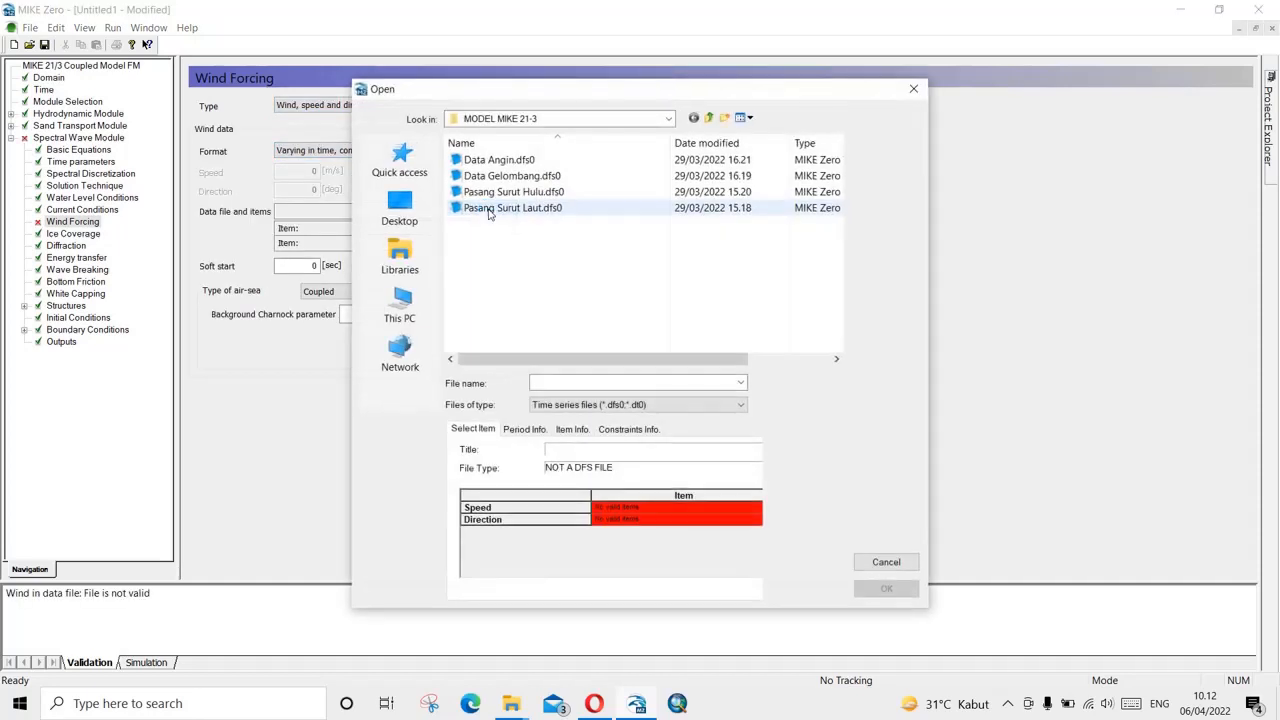
pyautogui.doubleClick(497, 162)
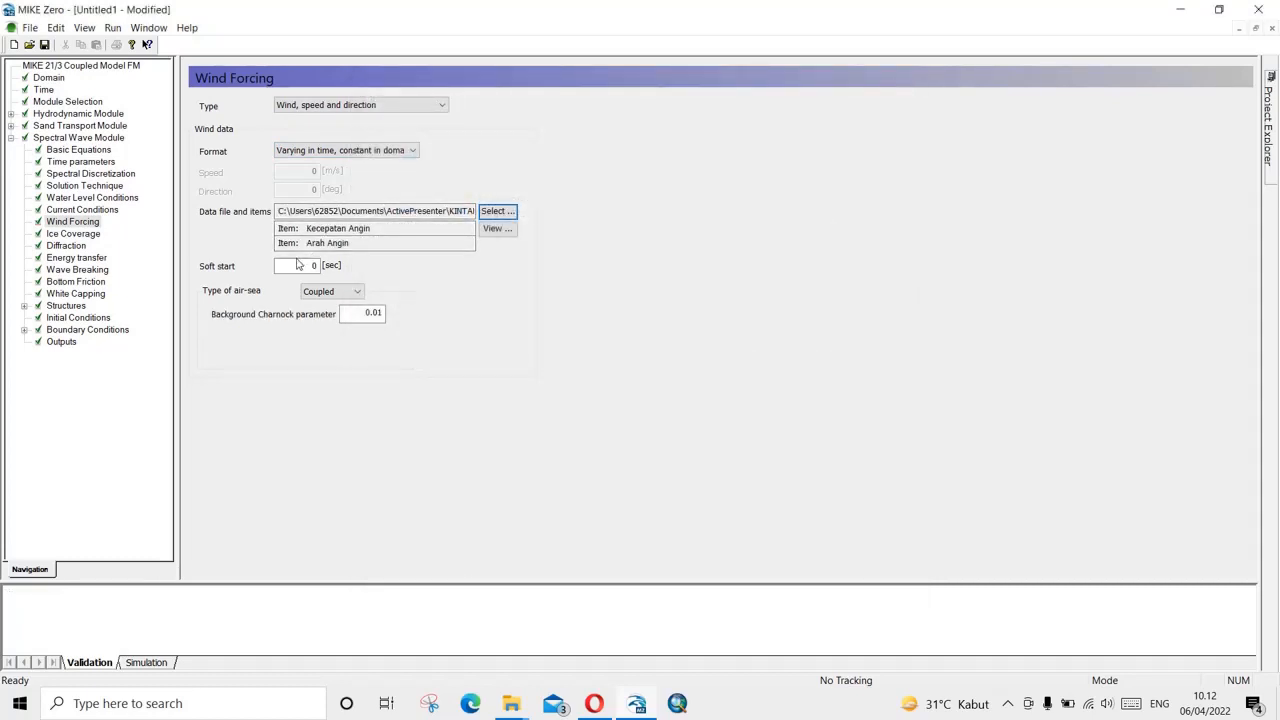
pyautogui.click(345, 292)
pyautogui.click(345, 292)
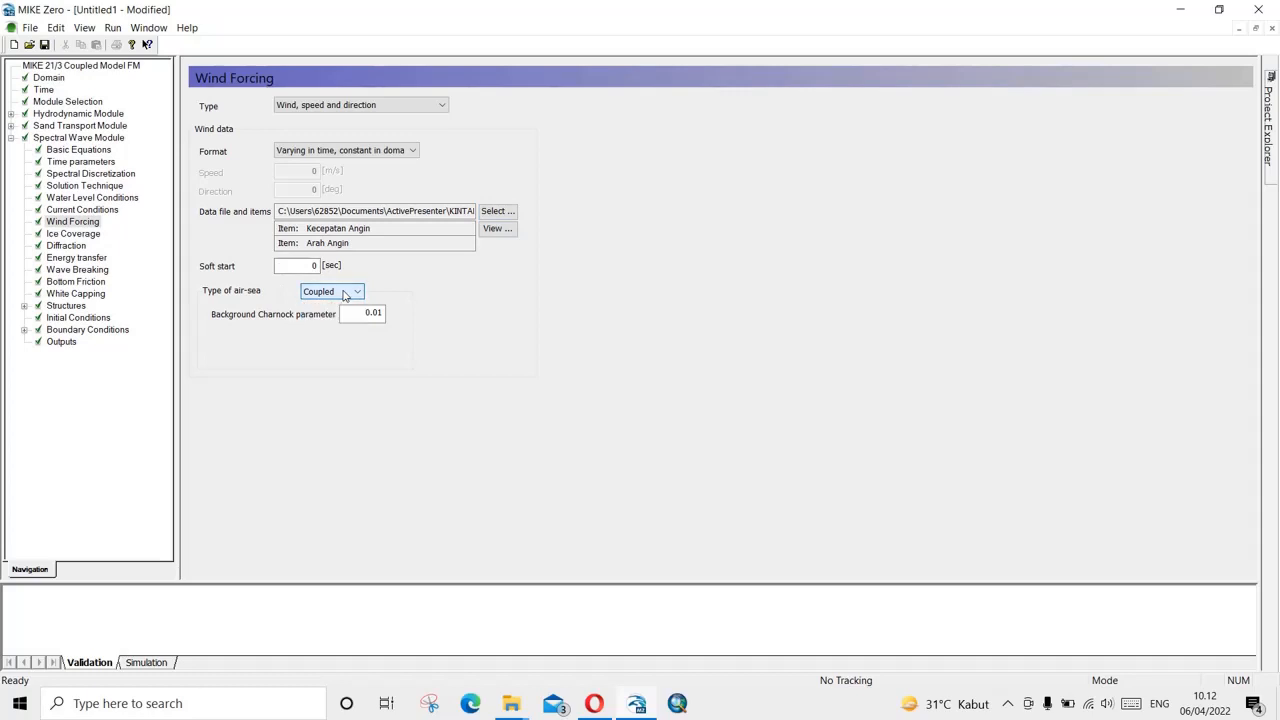
# Review the Spectral Wave Module's ice coverage, diffraction, energy transfer, wave breaking, bottom friction, white capping and initial condition settings.
pyautogui.click(75, 236)
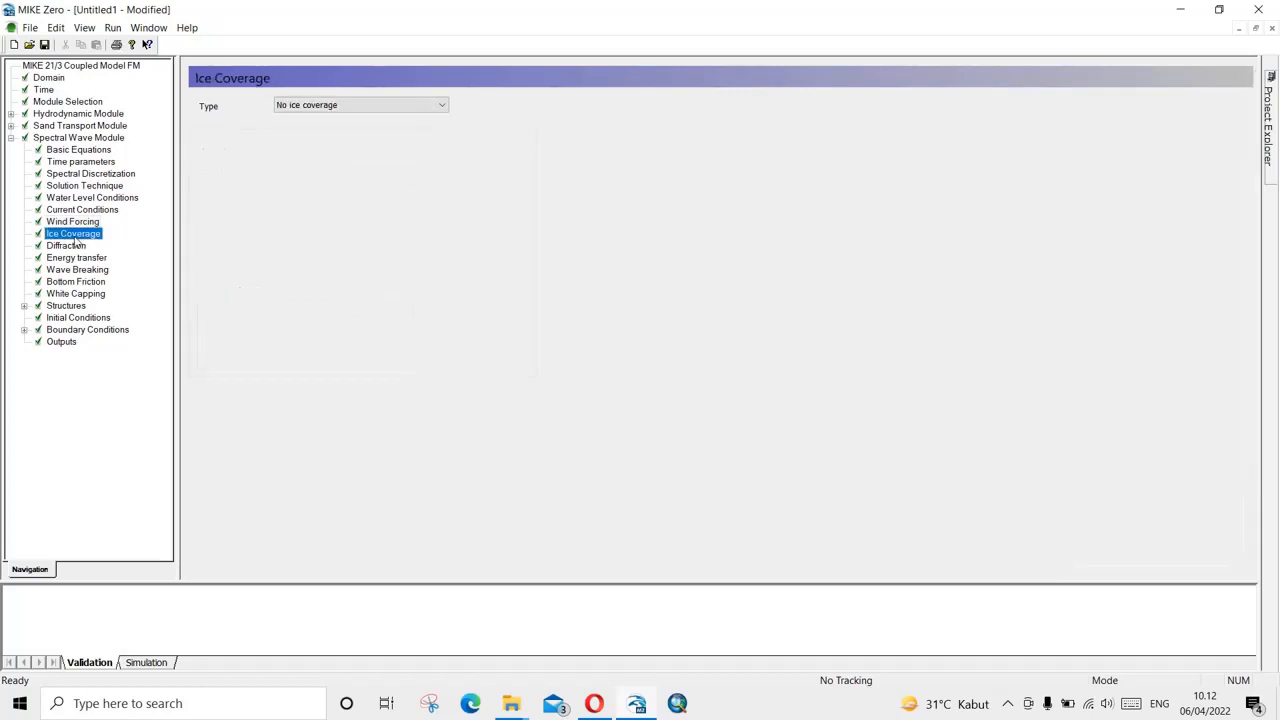
pyautogui.click(62, 248)
pyautogui.click(64, 259)
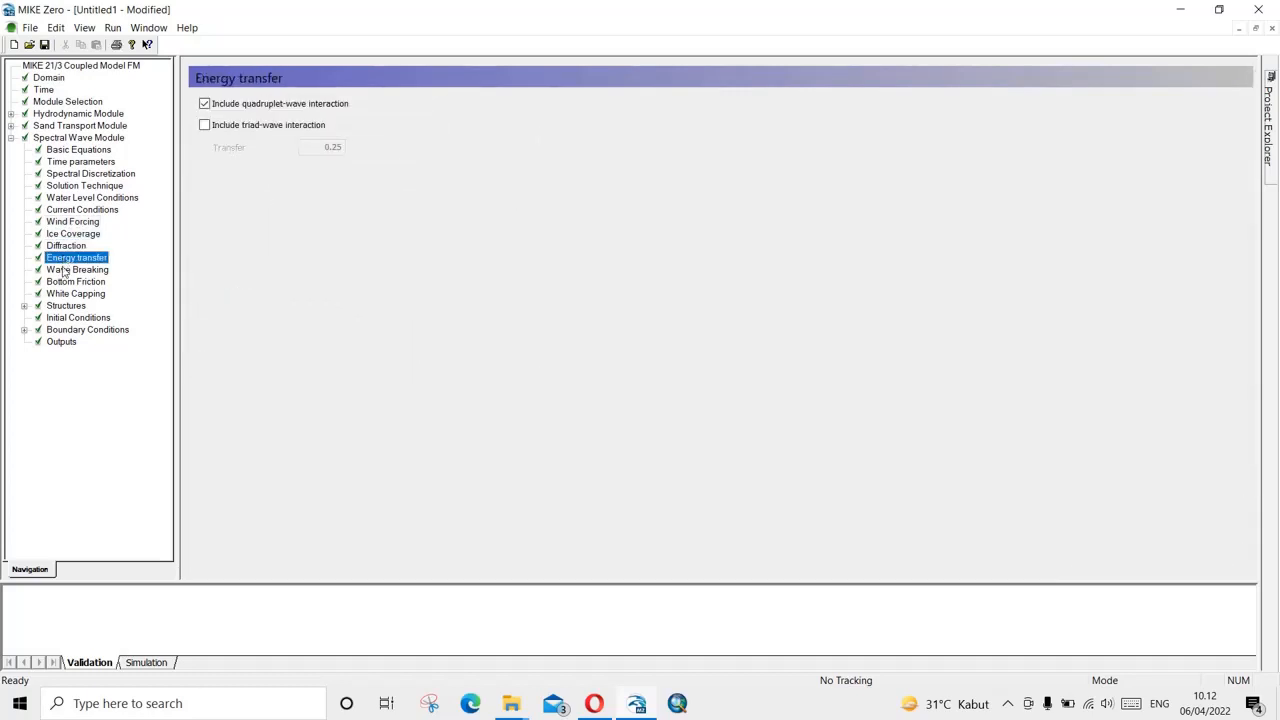
pyautogui.click(63, 271)
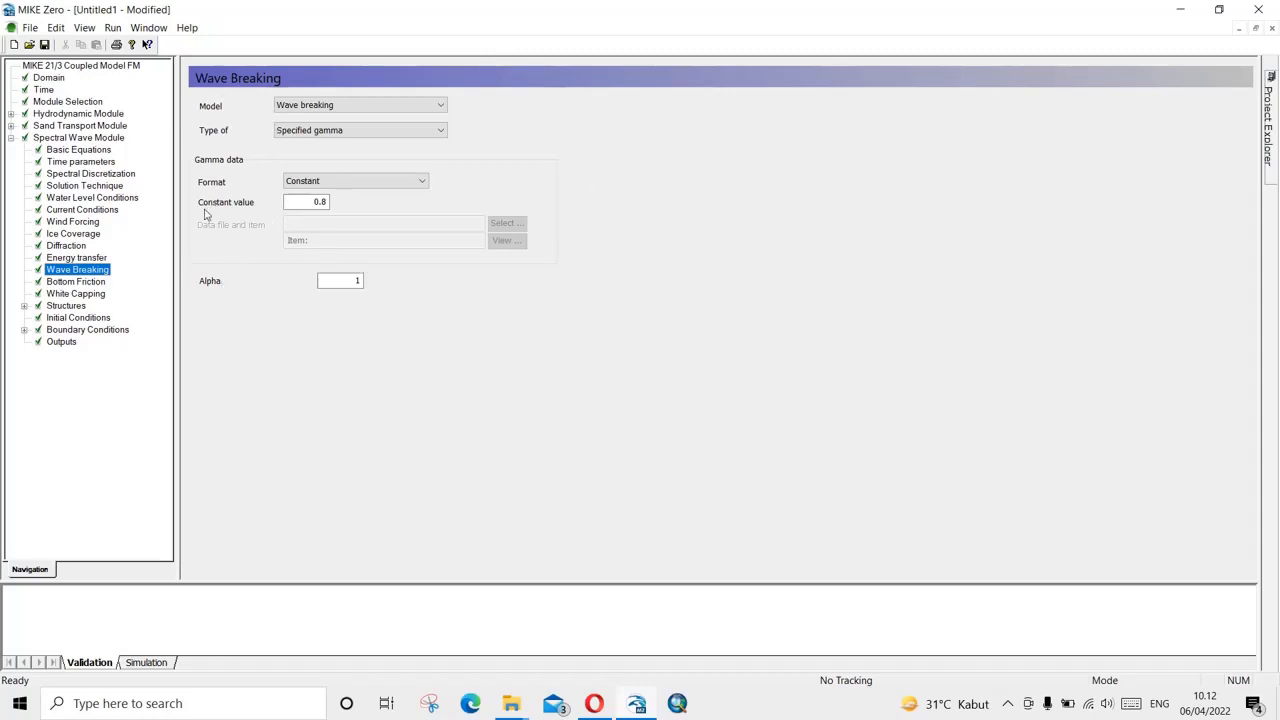
pyautogui.click(62, 283)
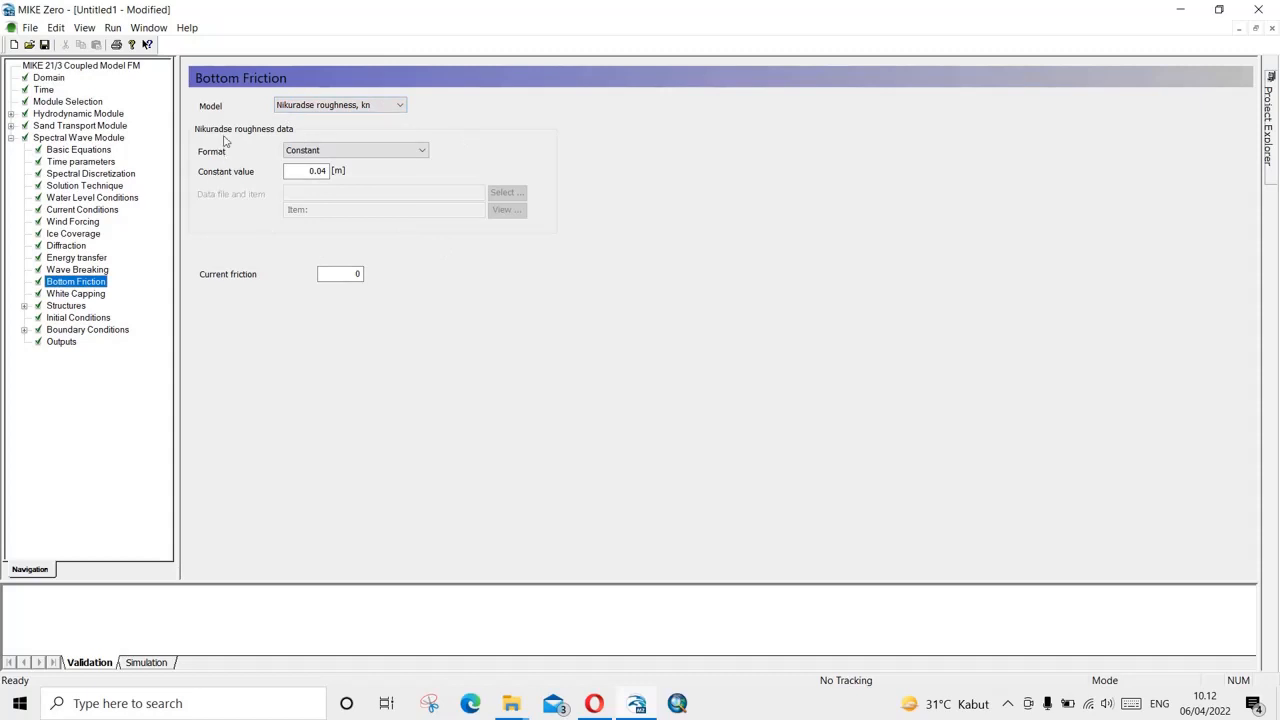
pyautogui.click(296, 107)
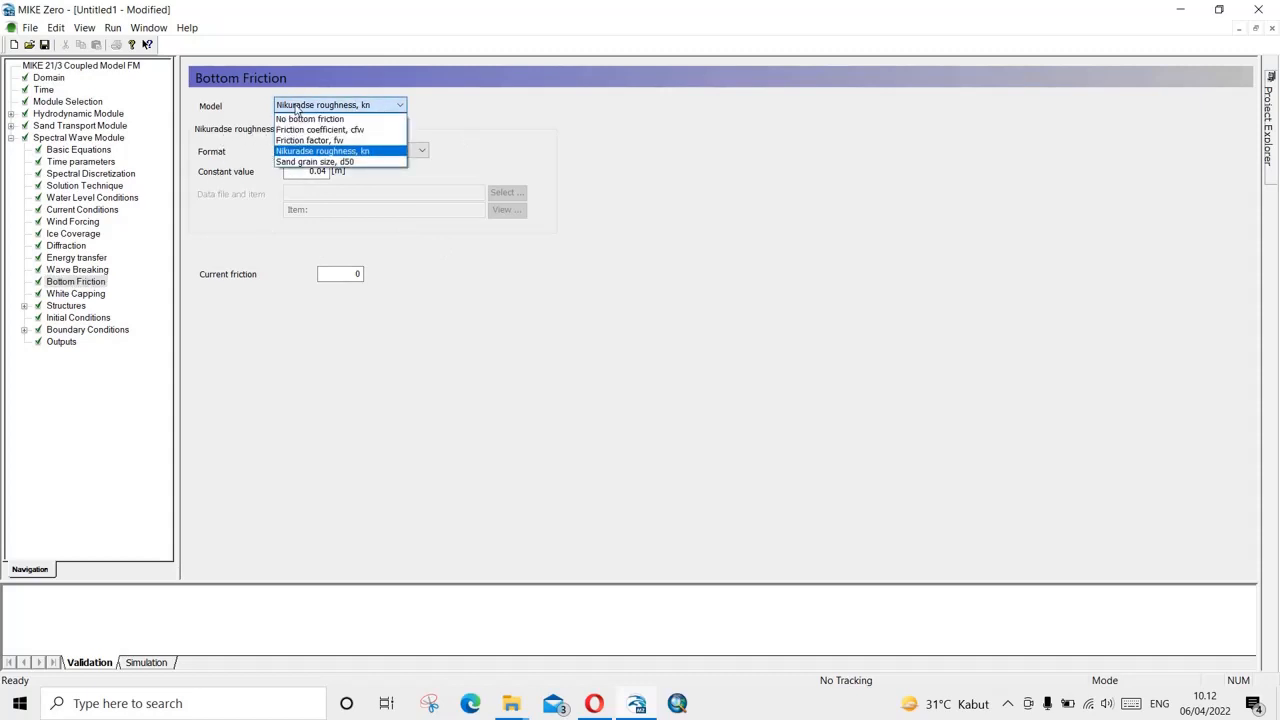
pyautogui.click(296, 107)
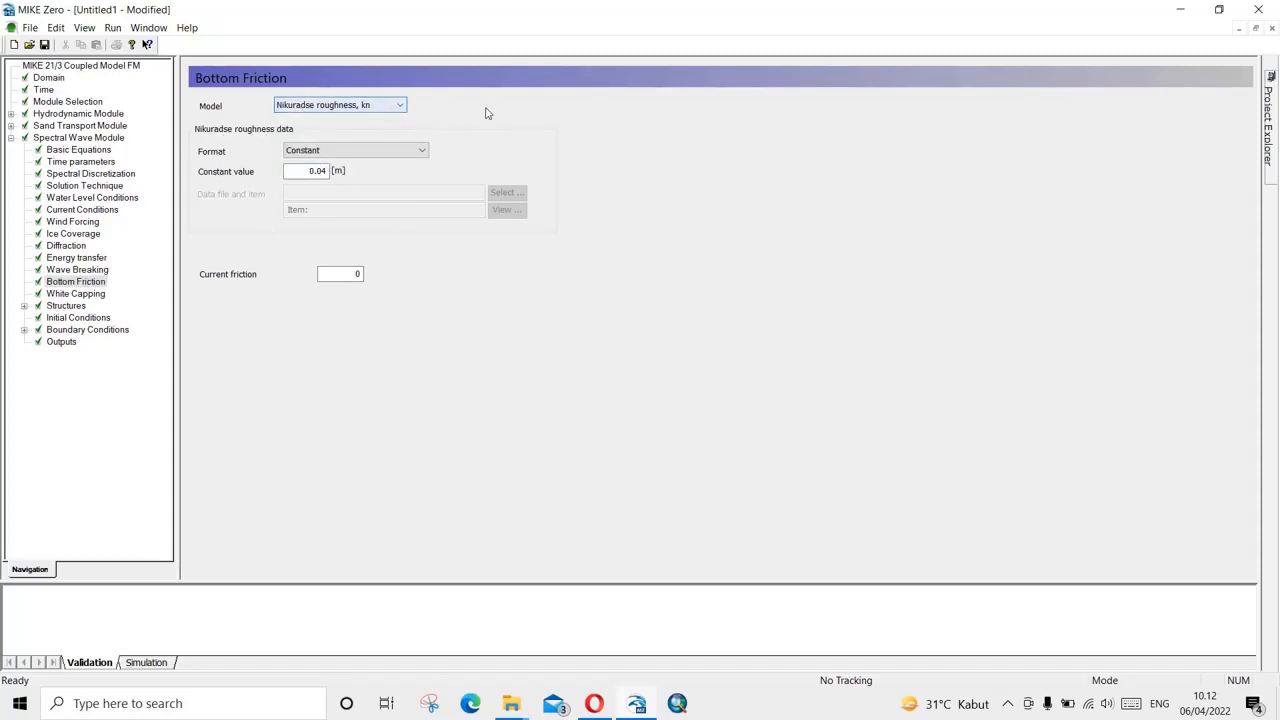
pyautogui.click(343, 107)
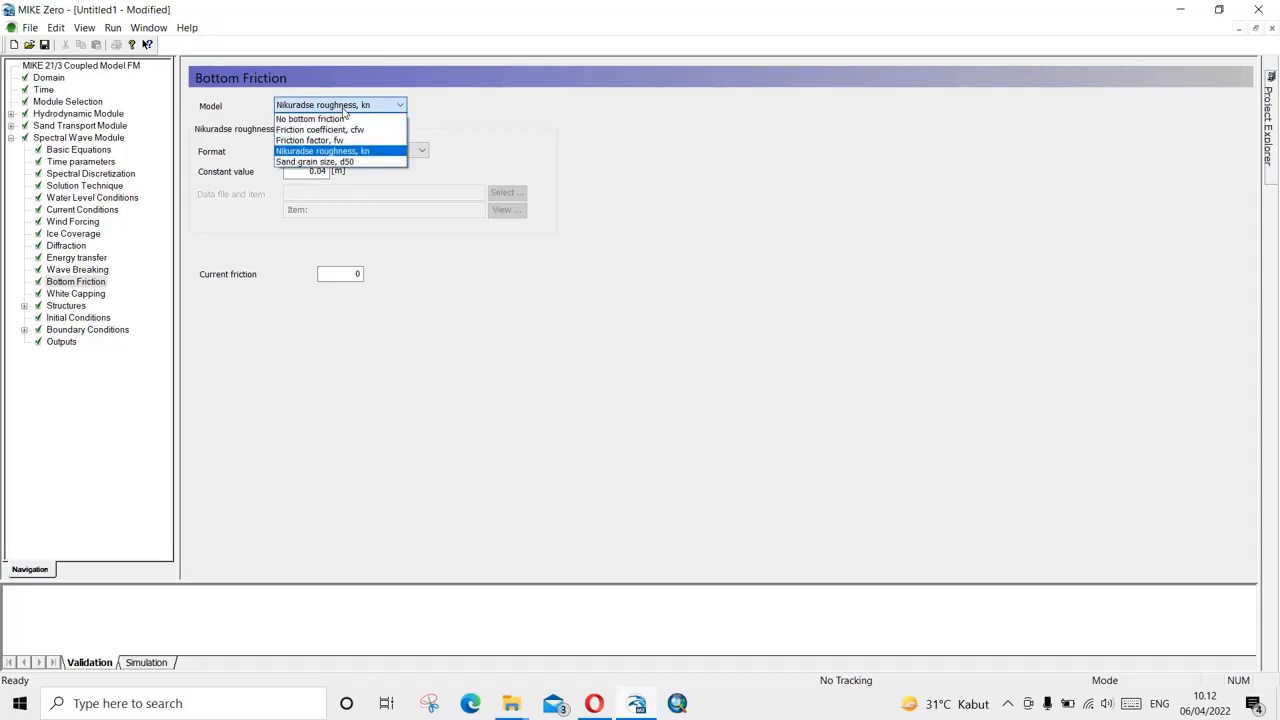
pyautogui.click(228, 219)
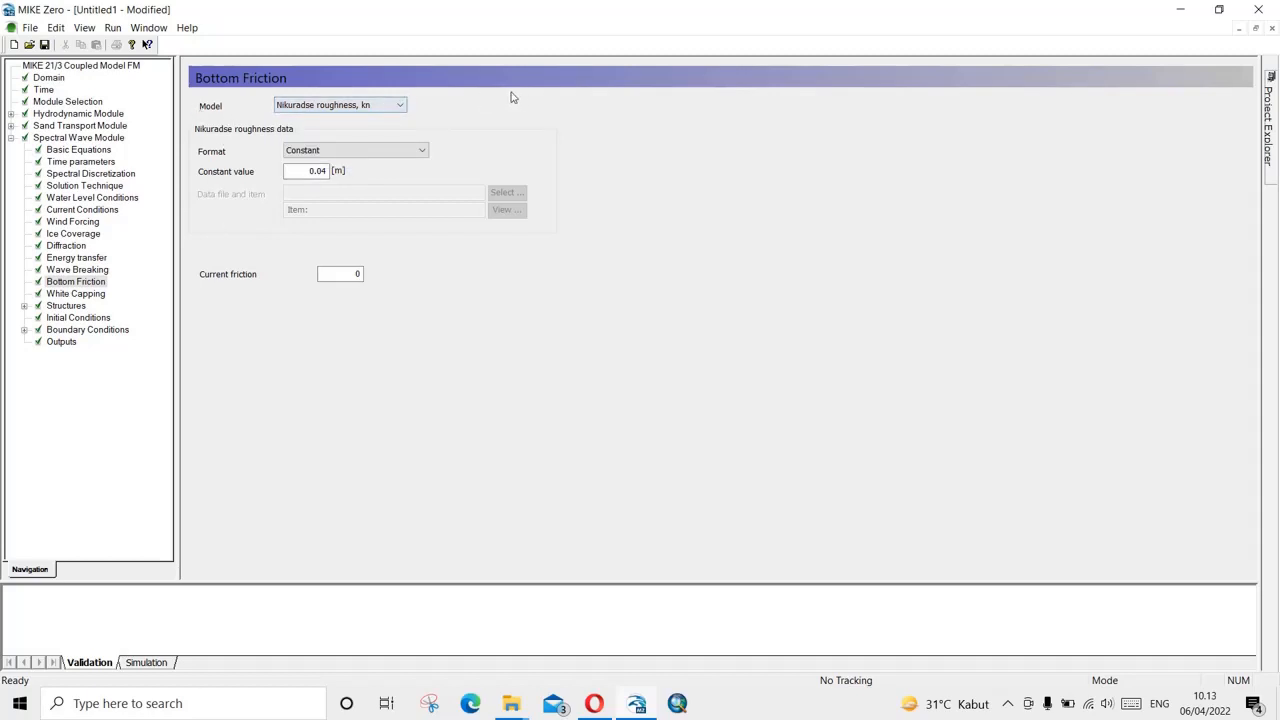
pyautogui.click(72, 294)
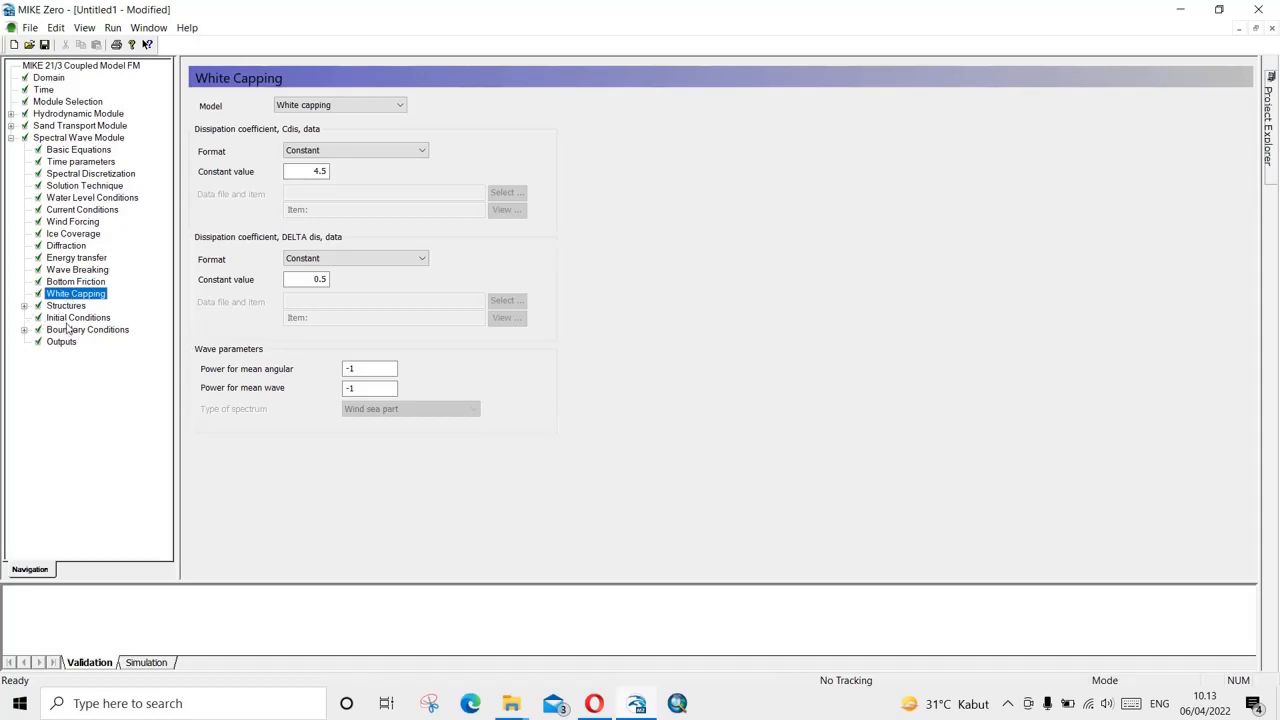
pyautogui.click(70, 320)
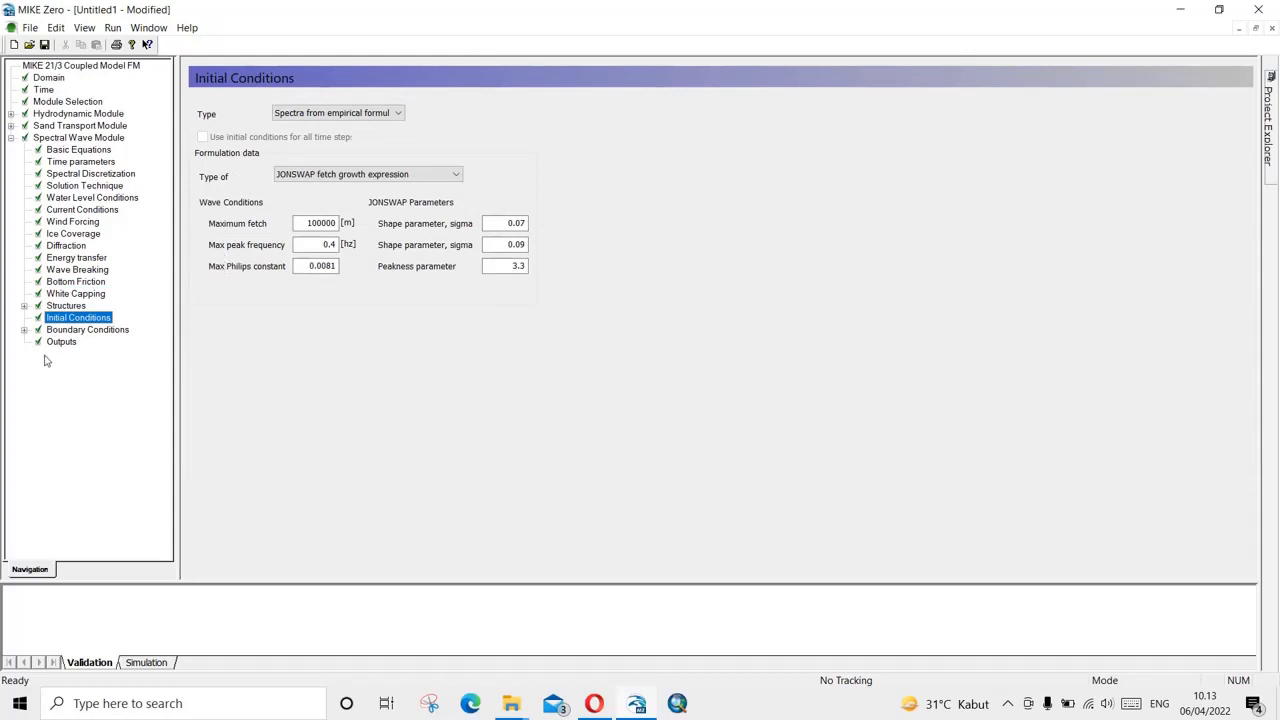
# Set the spectral wave Laut boundary to Wave parameters (version 1), varying in time, constant along line, with Data Gelombang.dfs0 as its data file.
pyautogui.click(24, 331)
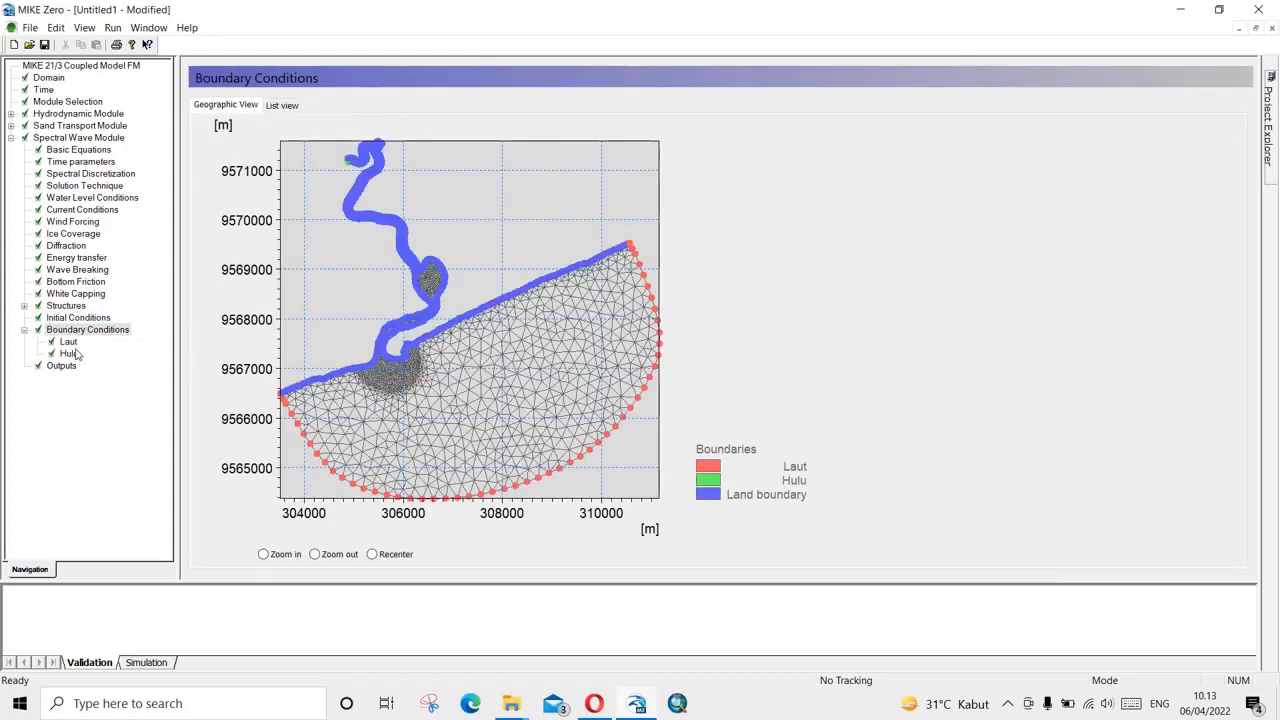
pyautogui.click(68, 342)
pyautogui.click(69, 354)
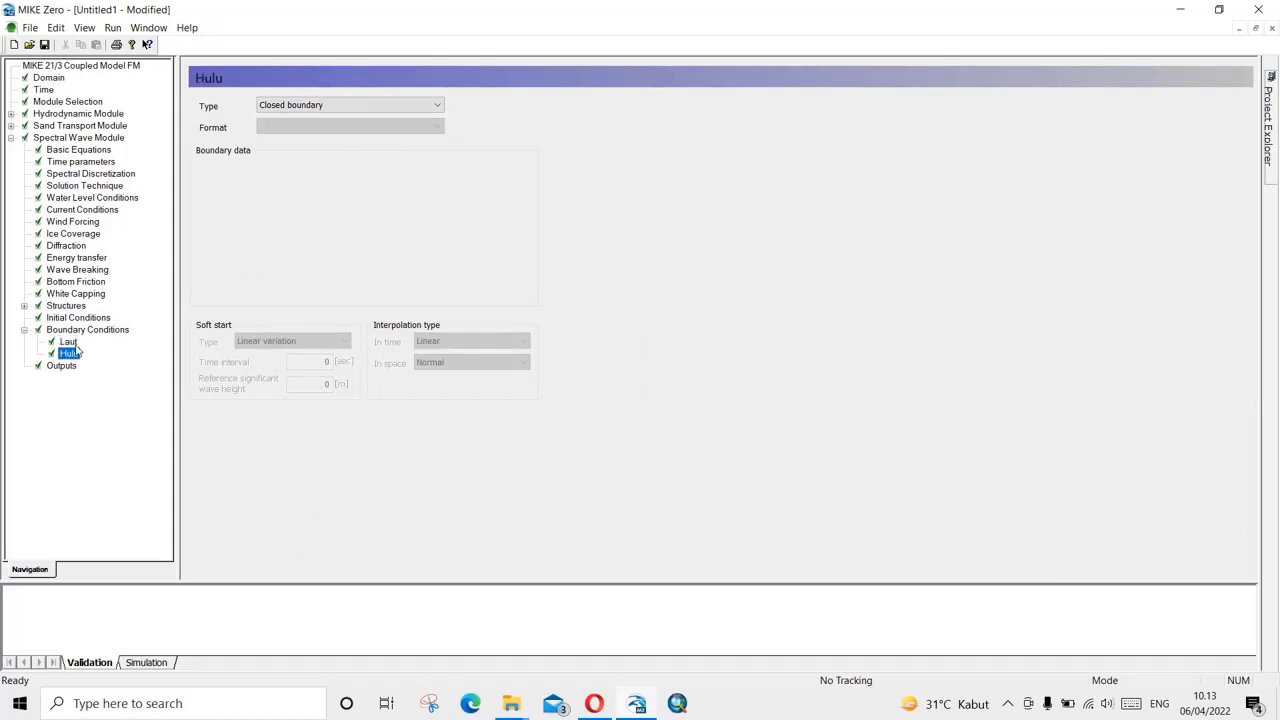
pyautogui.click(68, 342)
pyautogui.click(347, 105)
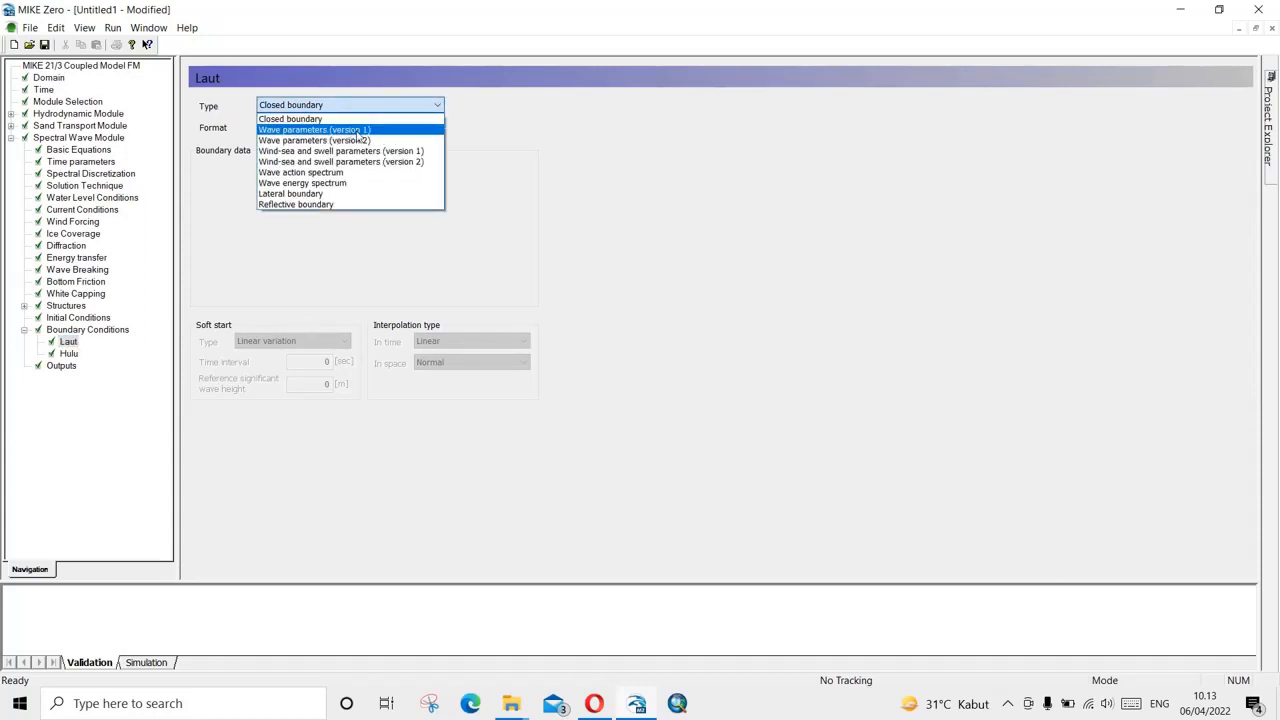
pyautogui.click(310, 130)
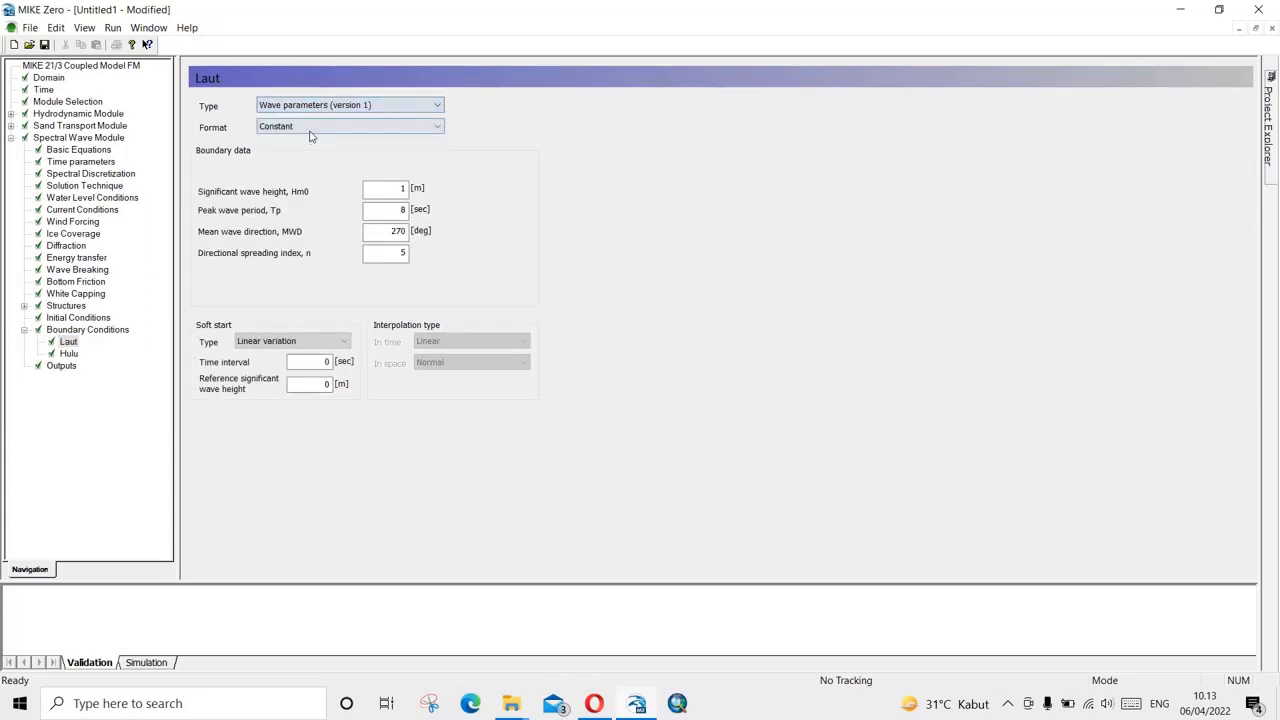
pyautogui.click(323, 127)
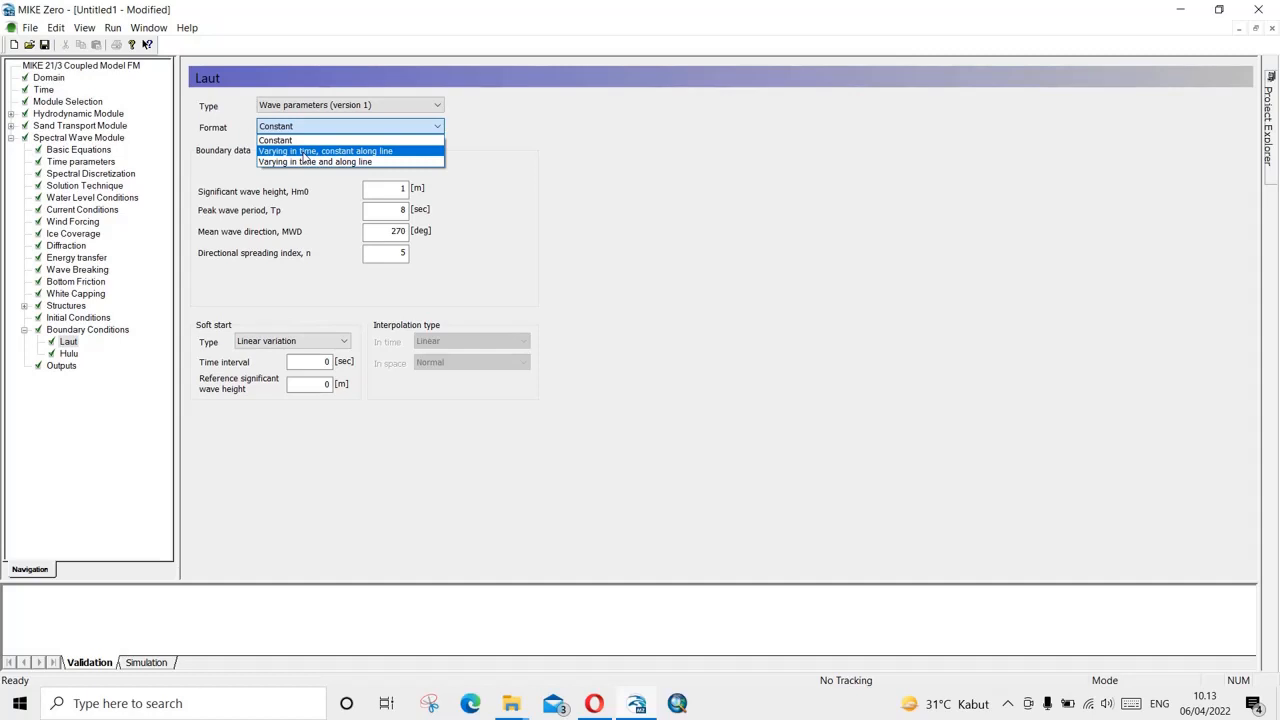
pyautogui.click(304, 152)
pyautogui.click(507, 184)
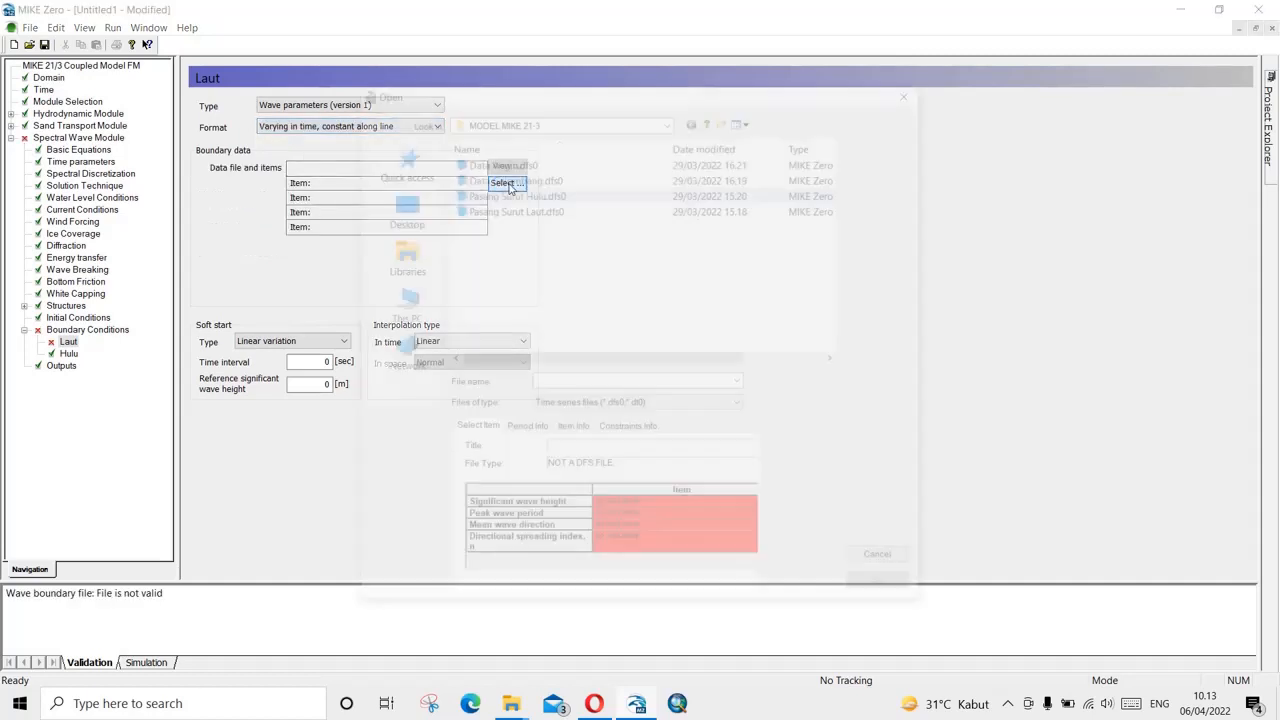
pyautogui.click(505, 177)
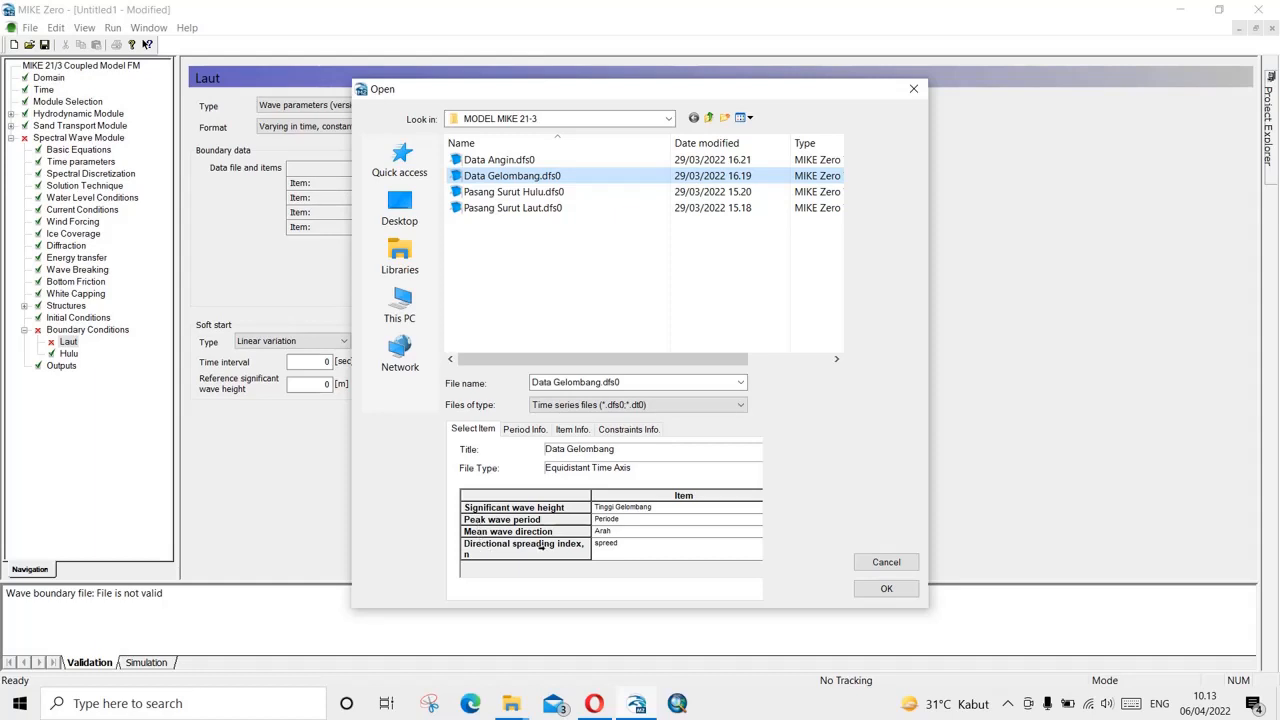
pyautogui.click(886, 588)
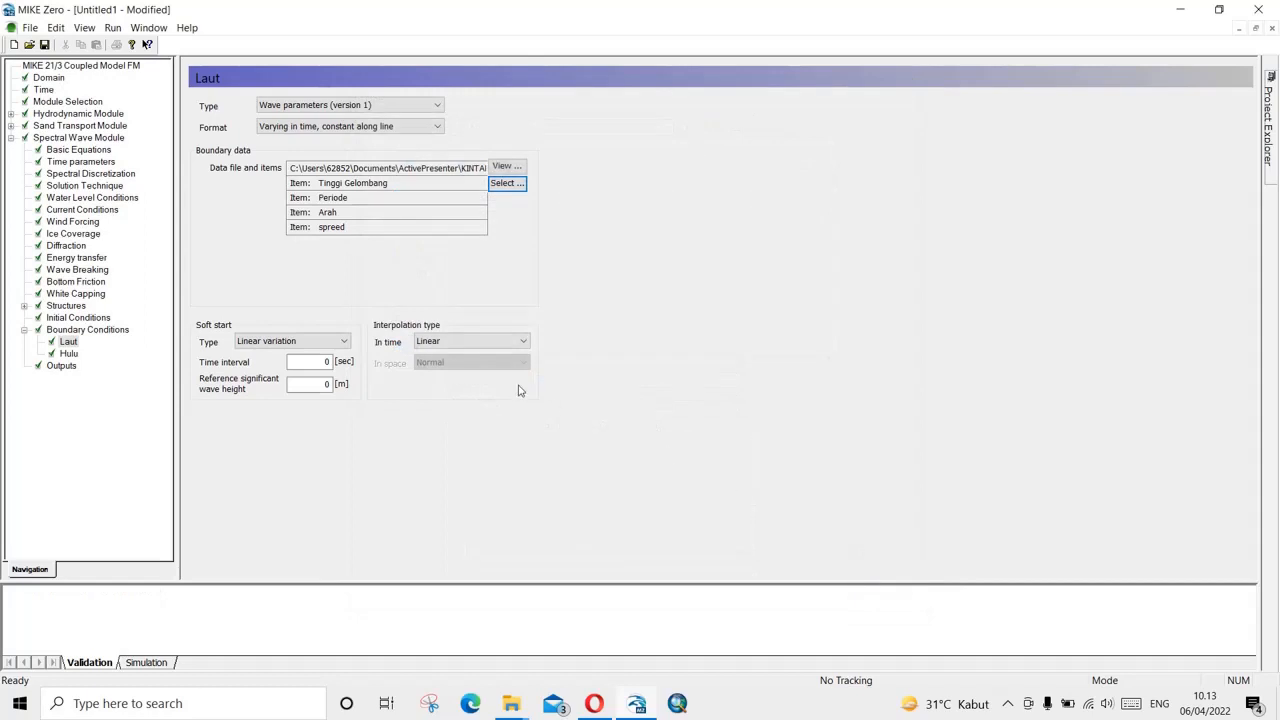
# Add a new output to the Spectral Wave Module and open its settings.
pyautogui.click(66, 367)
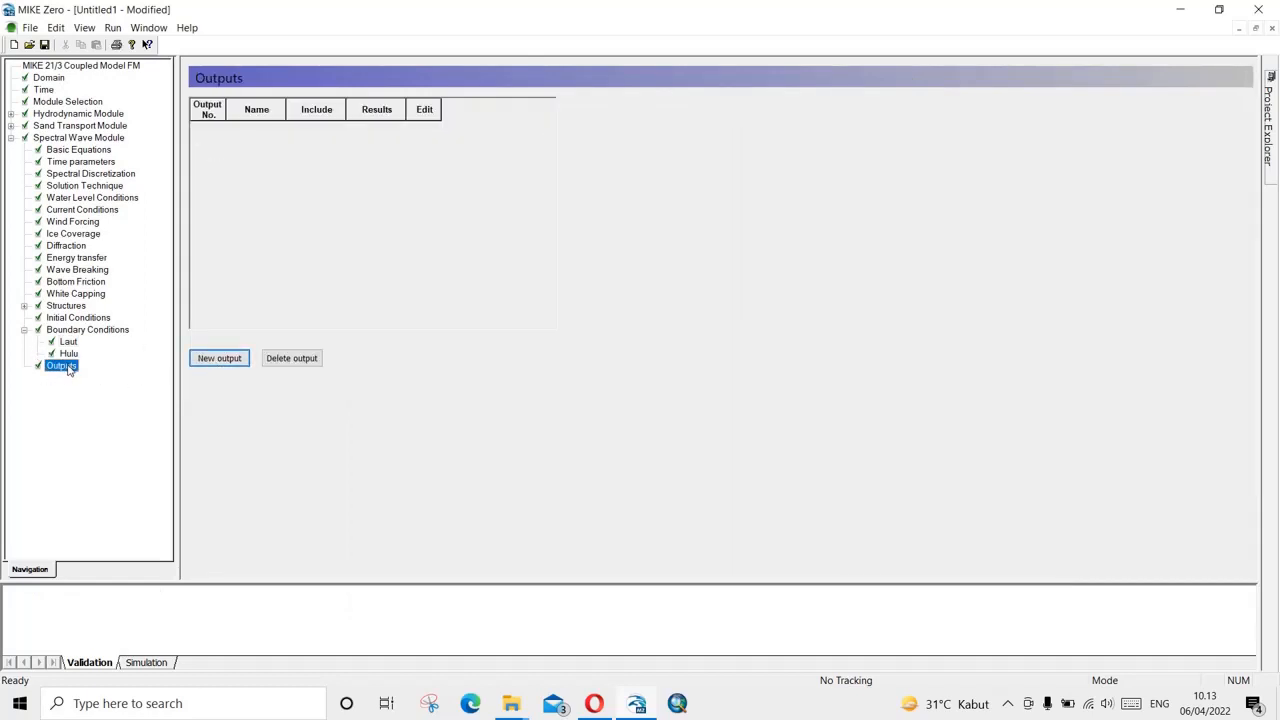
pyautogui.click(240, 360)
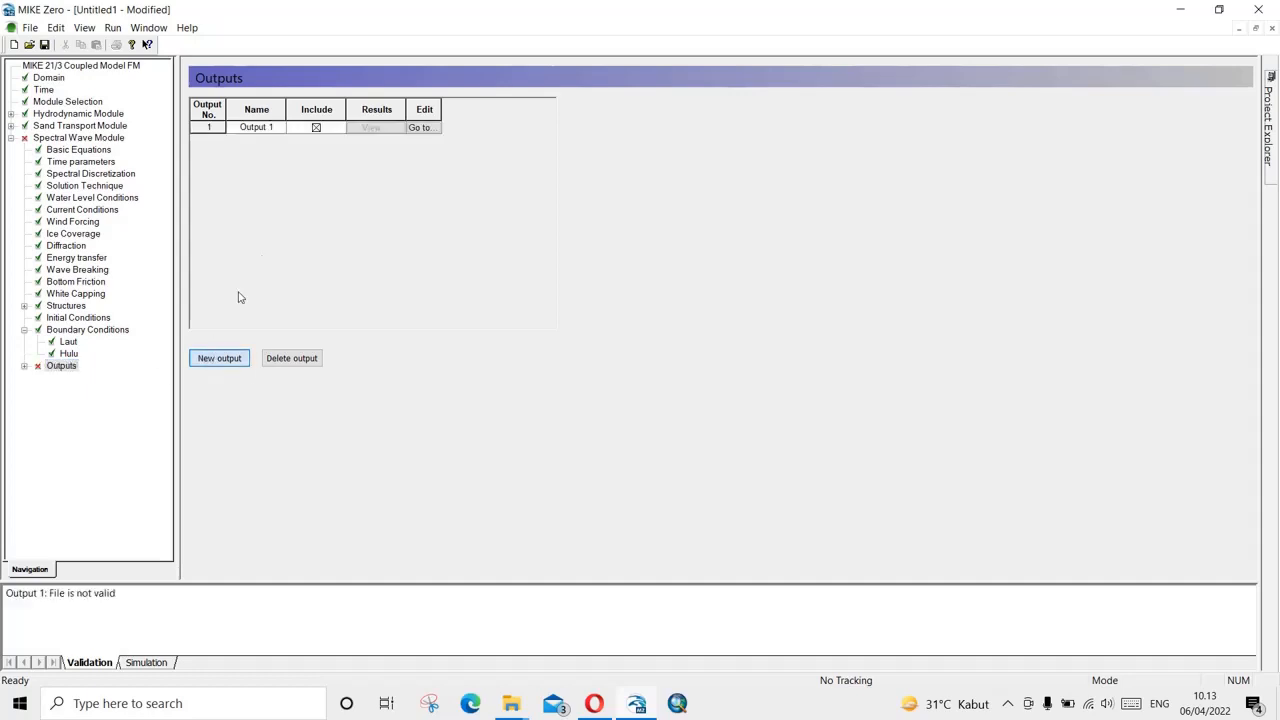
pyautogui.click(422, 129)
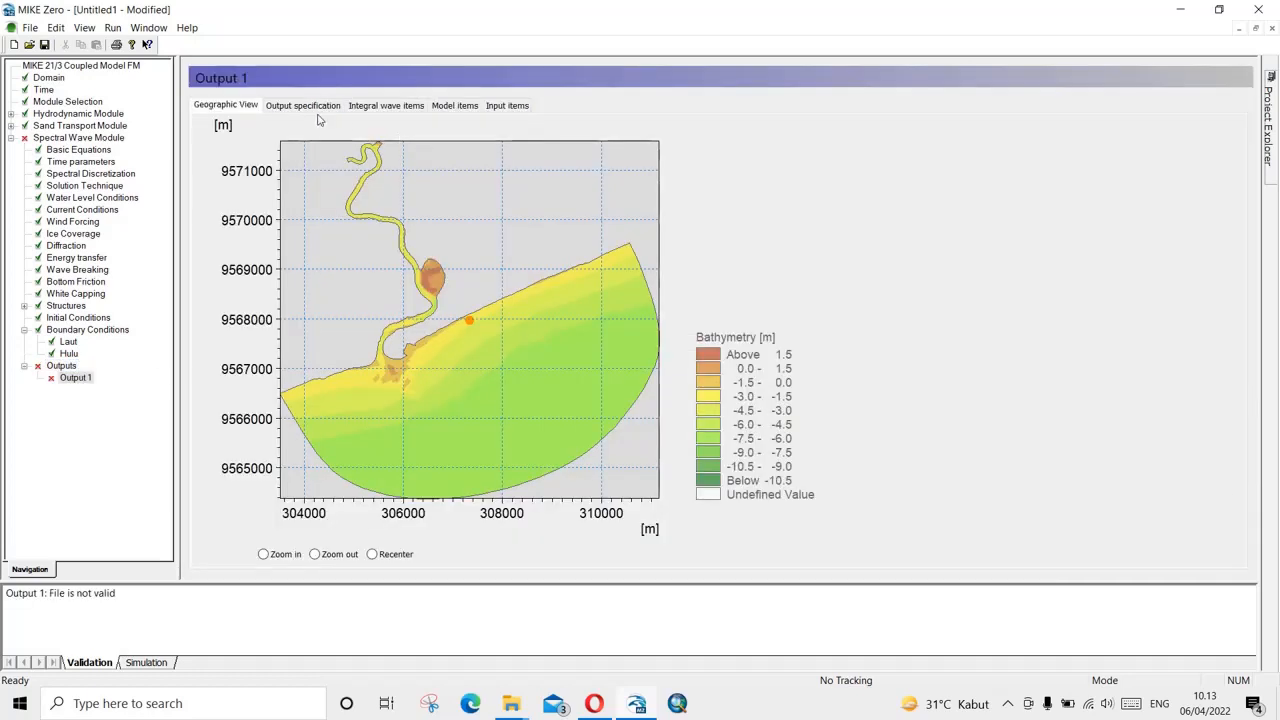
# Set the spectral wave output's format to Area series covering the whole area, with output file name EKsisting Wave Model.
pyautogui.click(303, 107)
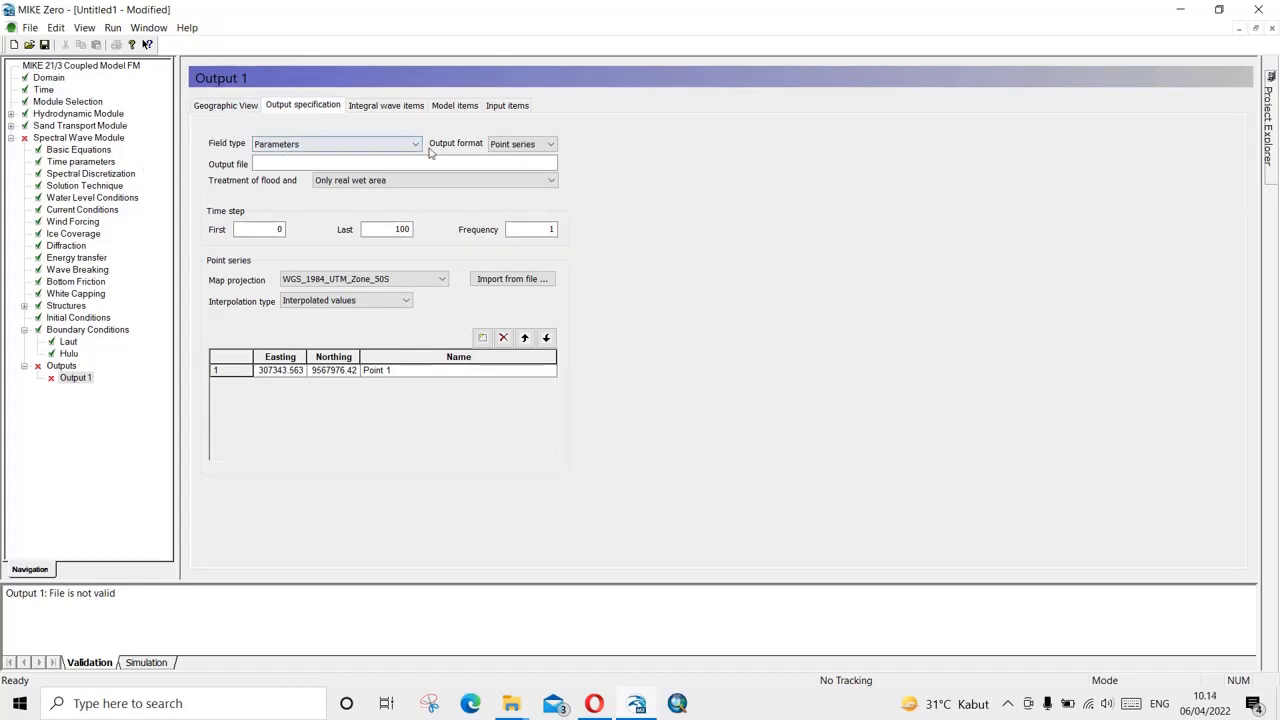
pyautogui.click(500, 145)
pyautogui.click(507, 181)
pyautogui.click(507, 181)
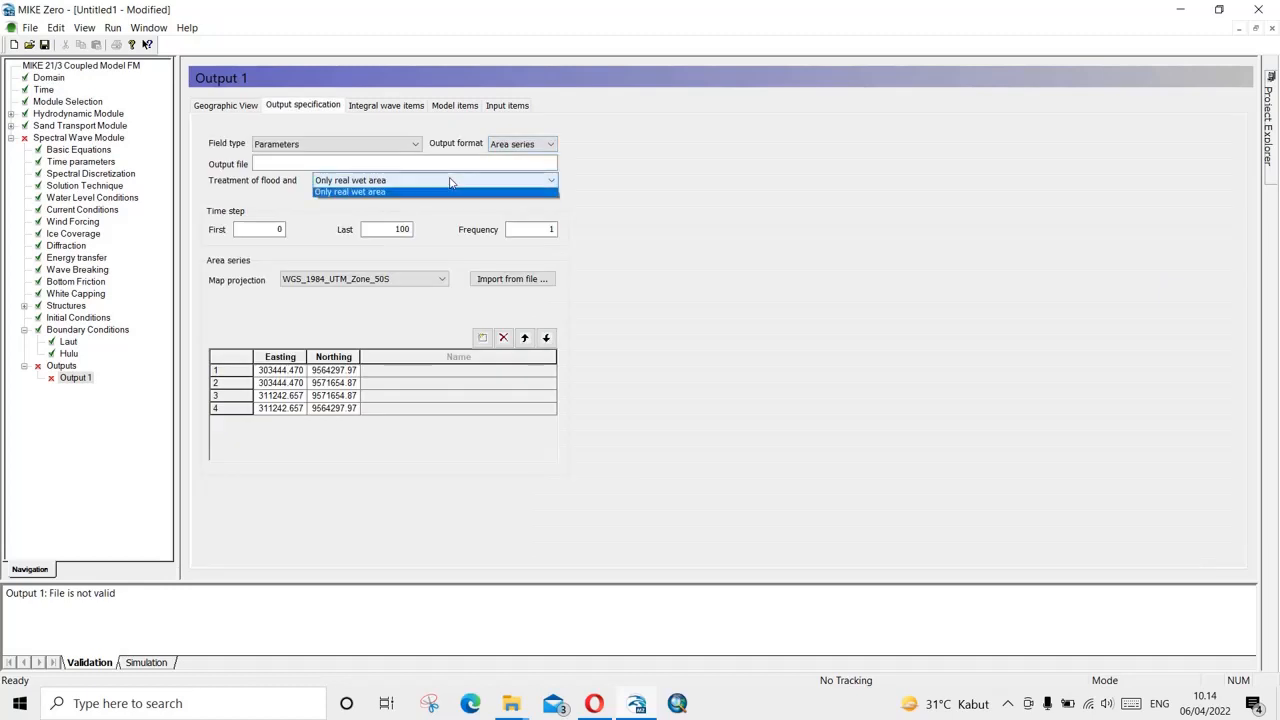
pyautogui.click(380, 189)
pyautogui.click(367, 166)
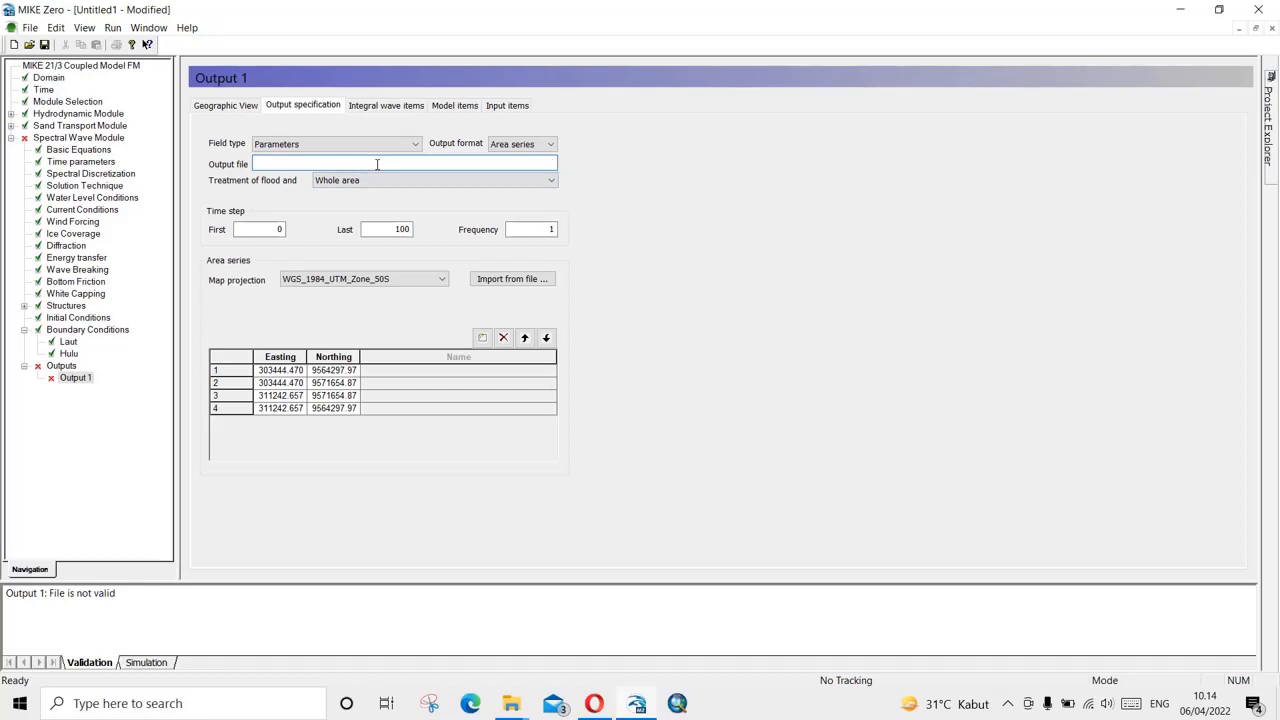
pyautogui.write('EKsisting Wave Model')
# Include total Maximum wave height, Radiation stresses and Peak wave direction in the spectral wave output's integral wave items.
pyautogui.click(377, 107)
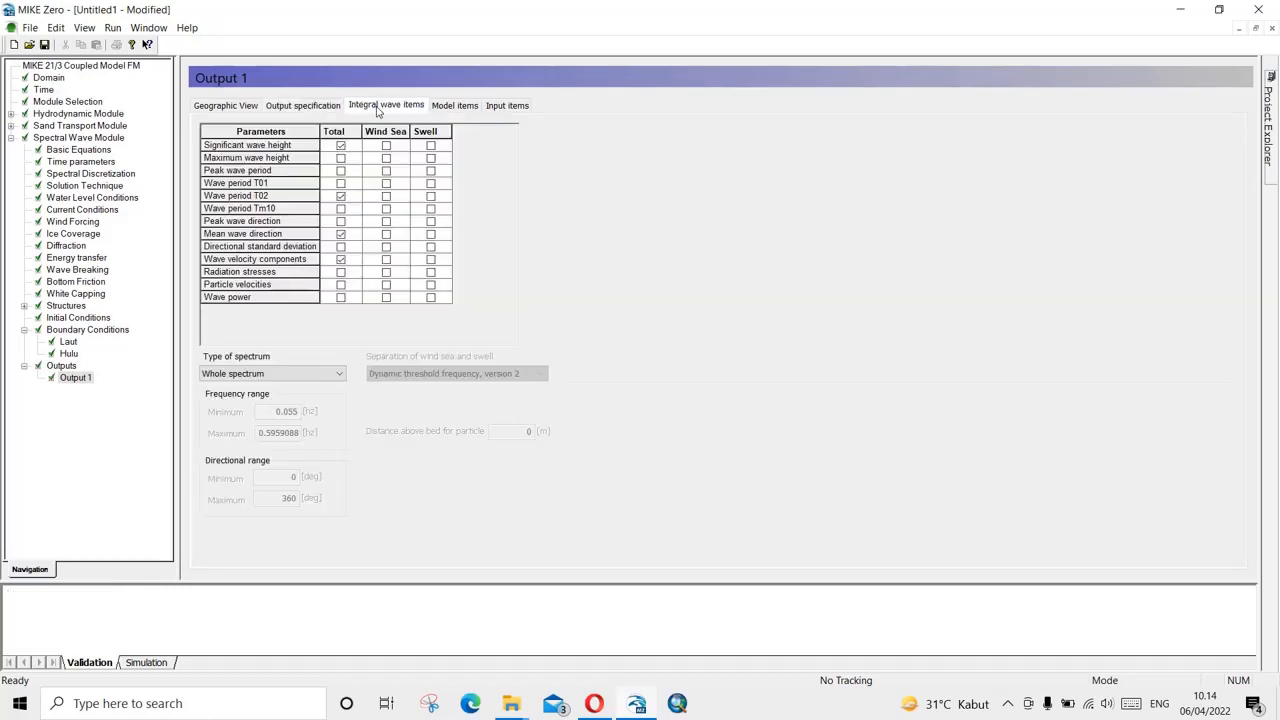
pyautogui.click(341, 161)
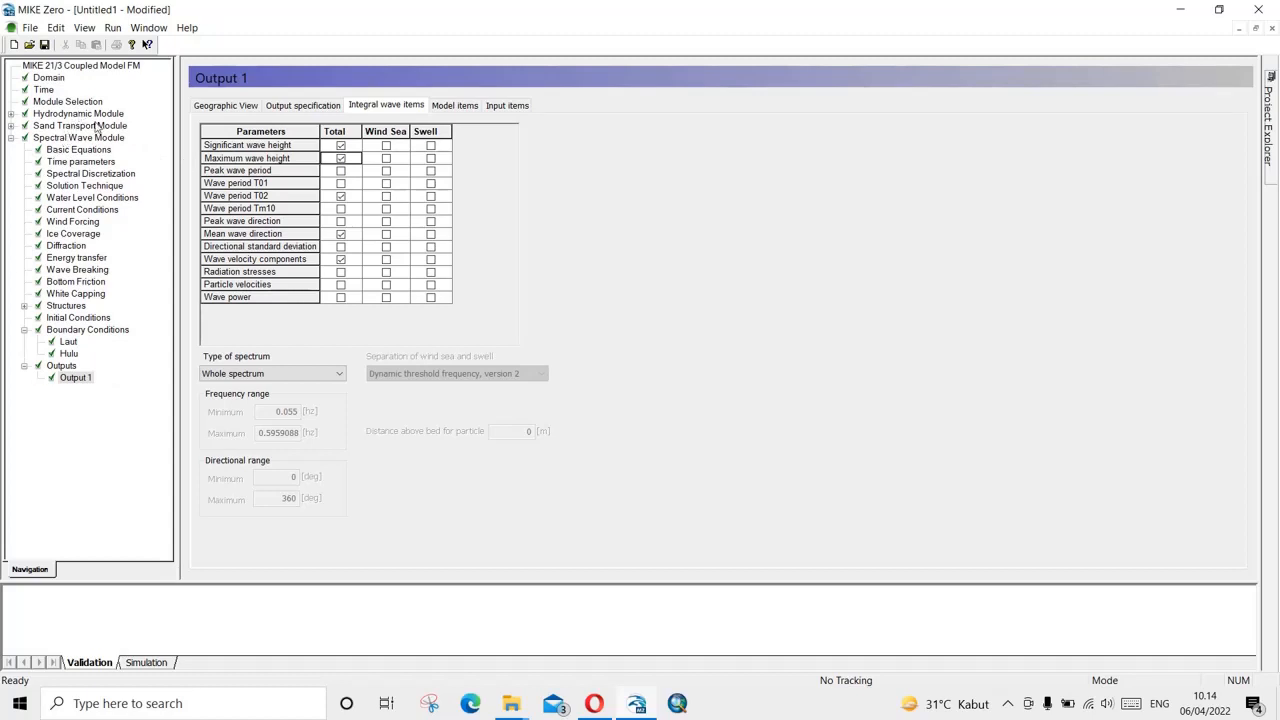
pyautogui.click(342, 276)
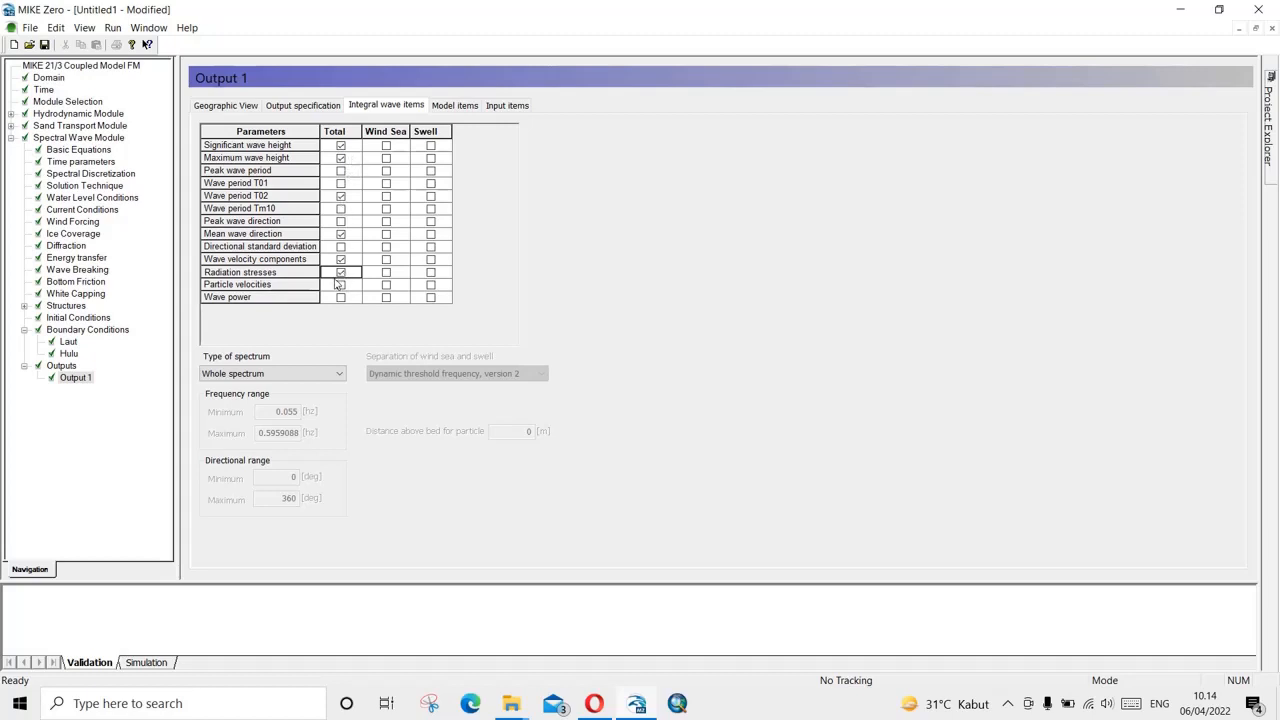
pyautogui.click(341, 259)
pyautogui.click(341, 222)
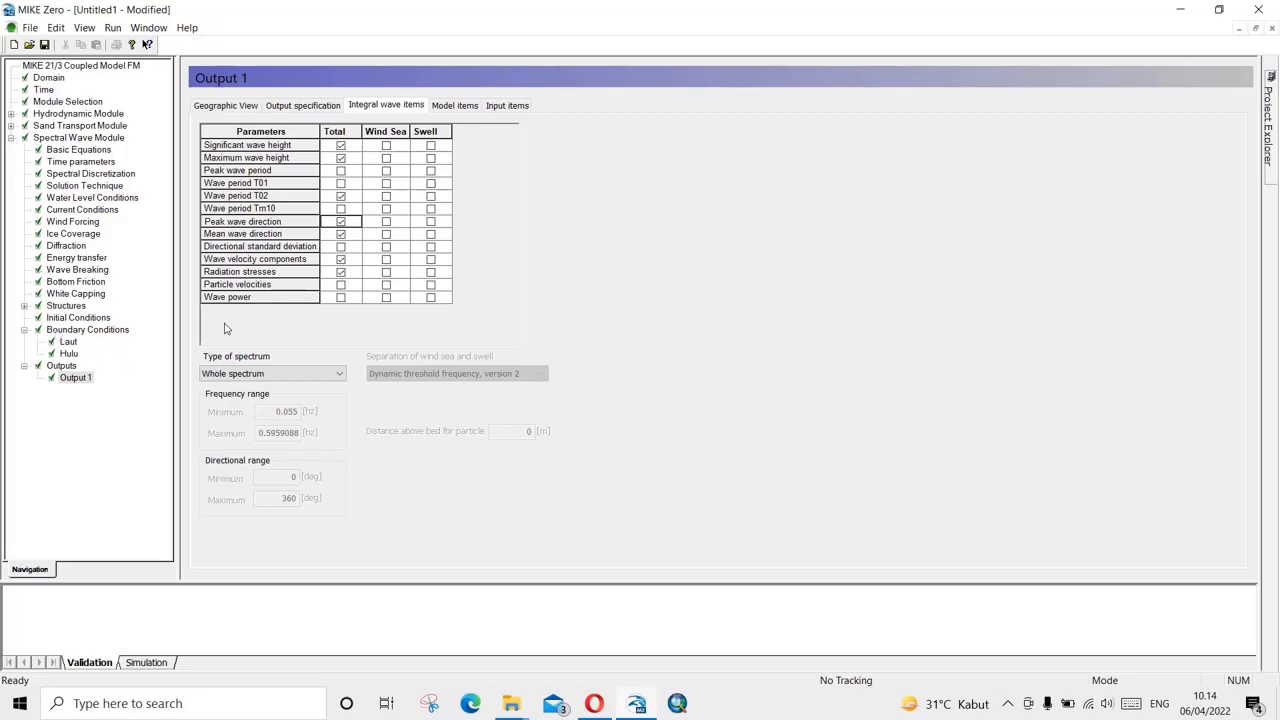
# Include Breaking index and Breaking parameter, gamma in the spectral wave output's model items.
pyautogui.click(463, 106)
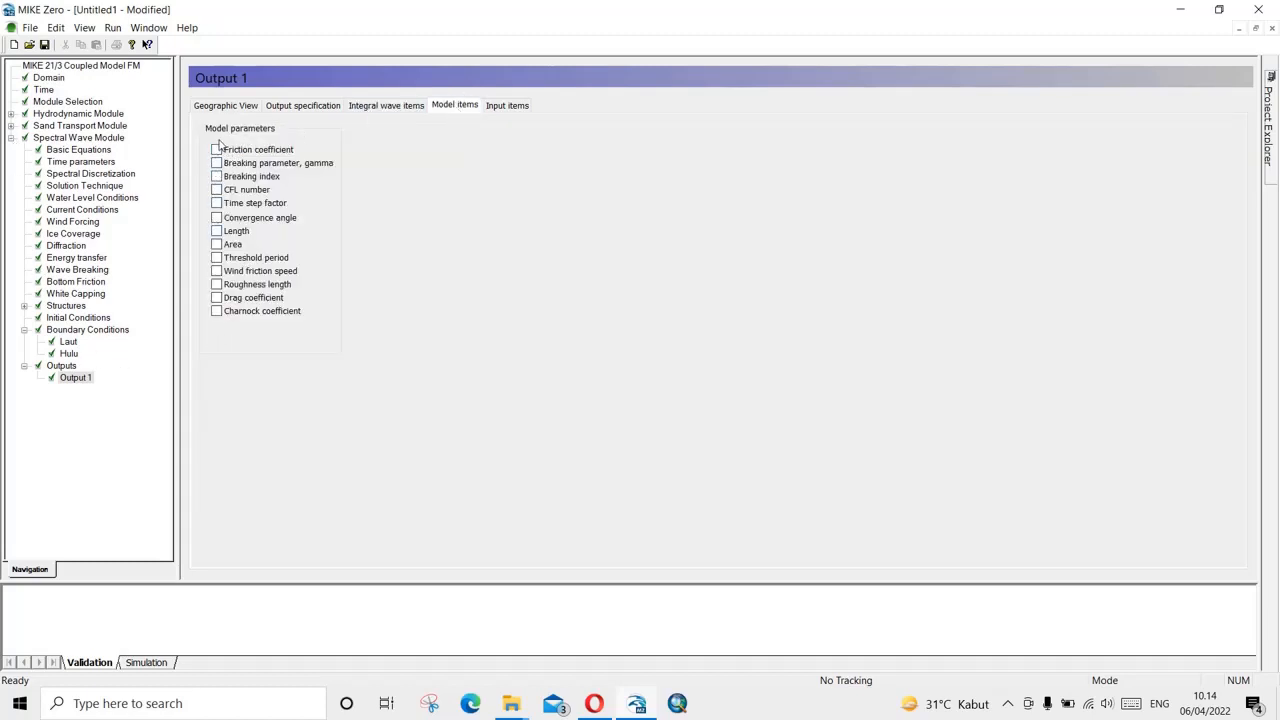
pyautogui.click(217, 177)
pyautogui.click(216, 163)
# Include Water level, Water depth, Current velocity, Wind speed, u10 and Wind direction in the spectral wave output's input items.
pyautogui.click(515, 111)
pyautogui.click(216, 150)
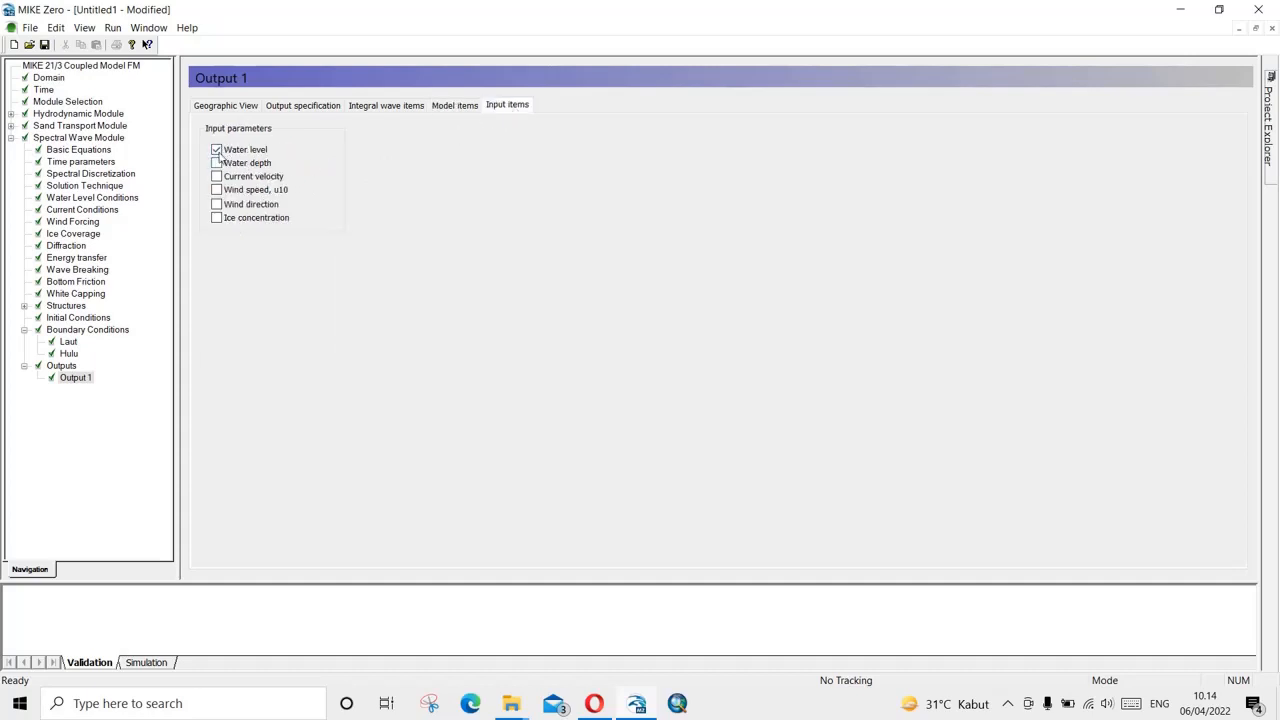
pyautogui.click(217, 163)
pyautogui.click(217, 177)
pyautogui.click(217, 190)
pyautogui.click(217, 204)
# Set the Hydrodynamic Module's wave radiation type to Wave radiation from SW simulation.
pyautogui.click(24, 366)
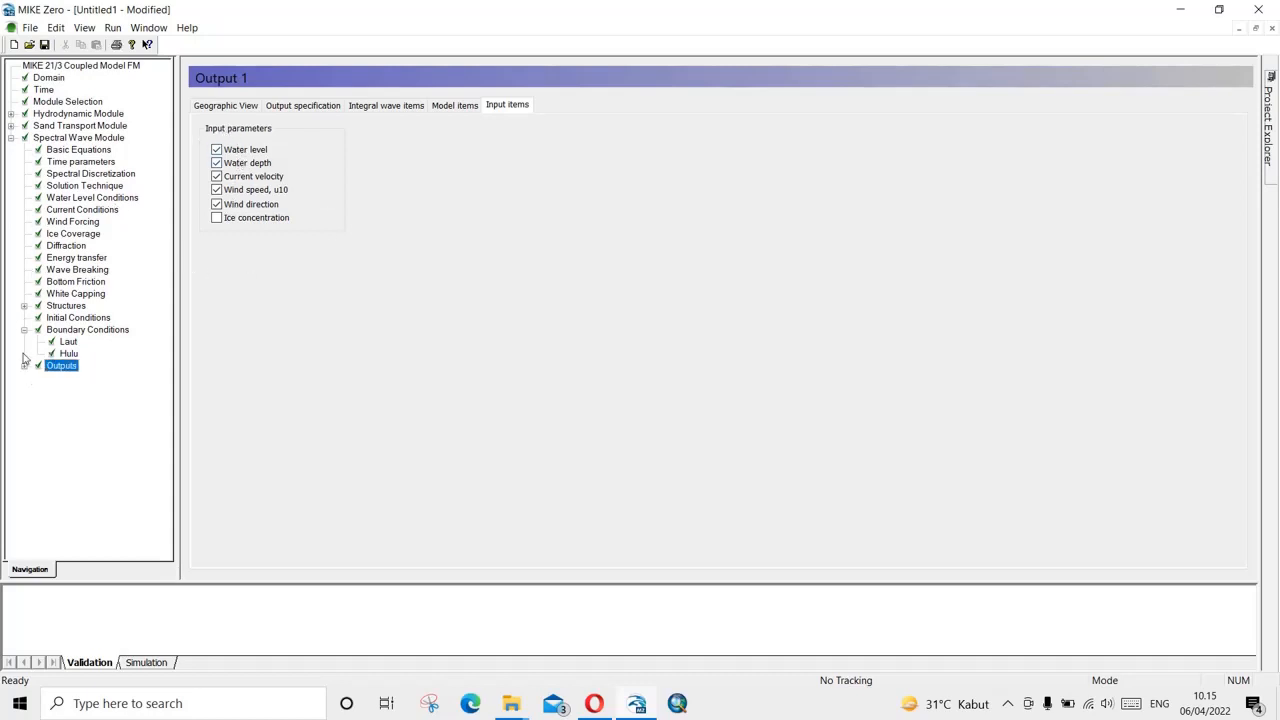
pyautogui.click(24, 330)
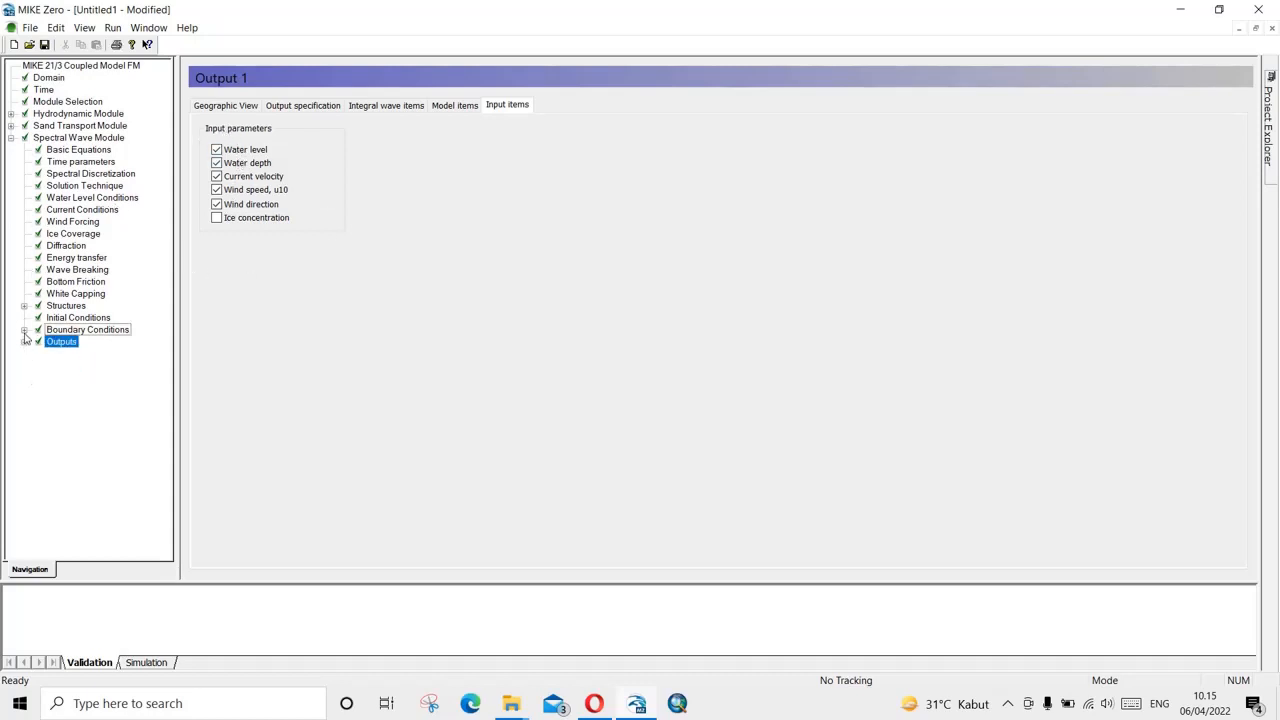
pyautogui.click(11, 138)
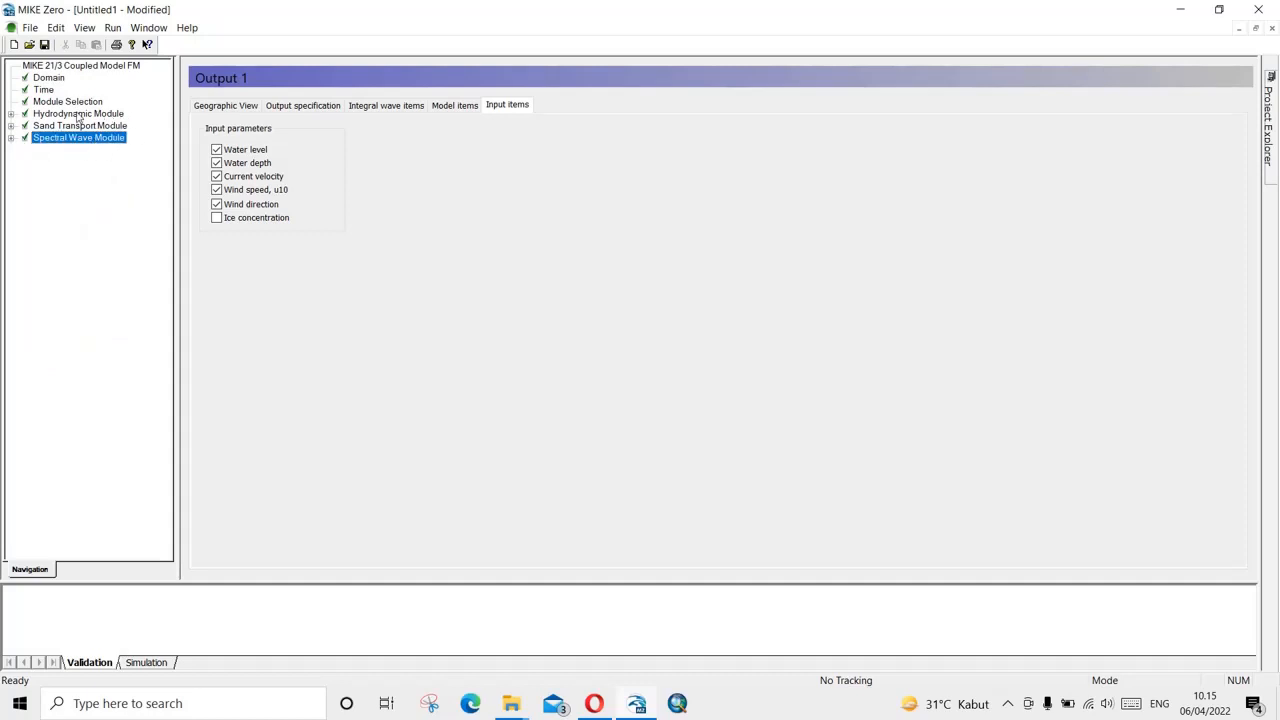
pyautogui.click(11, 114)
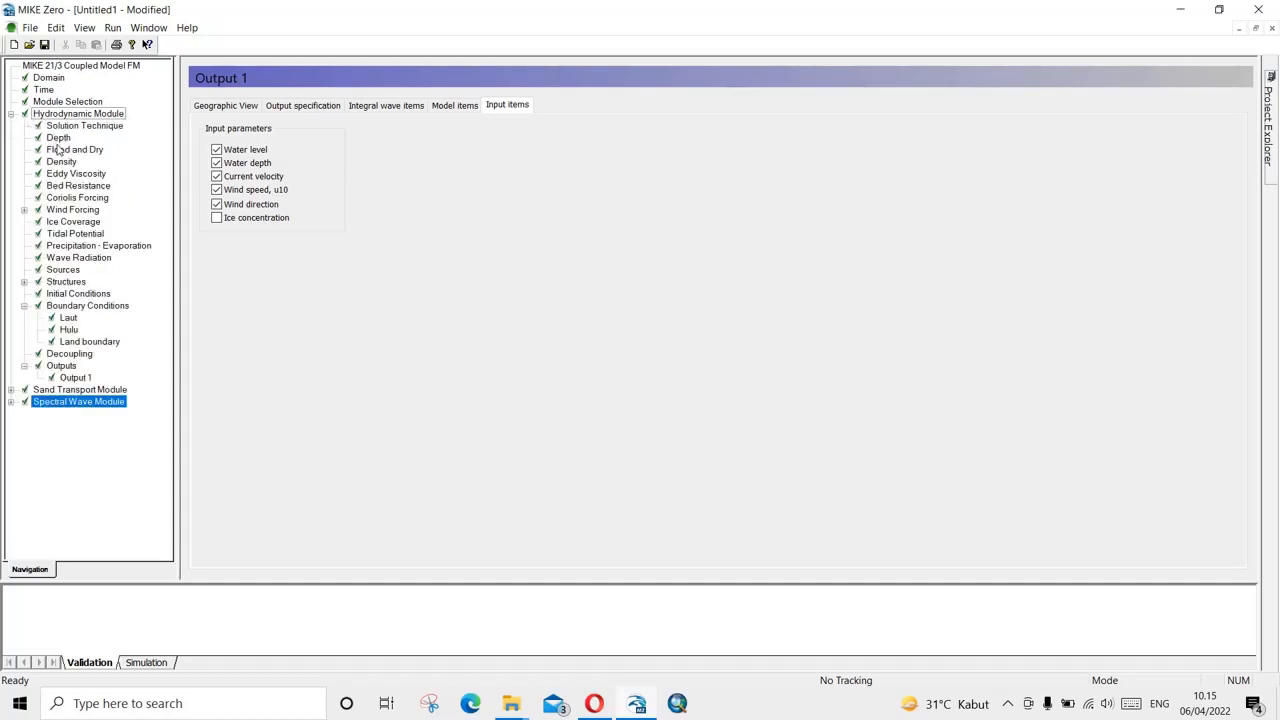
pyautogui.click(66, 258)
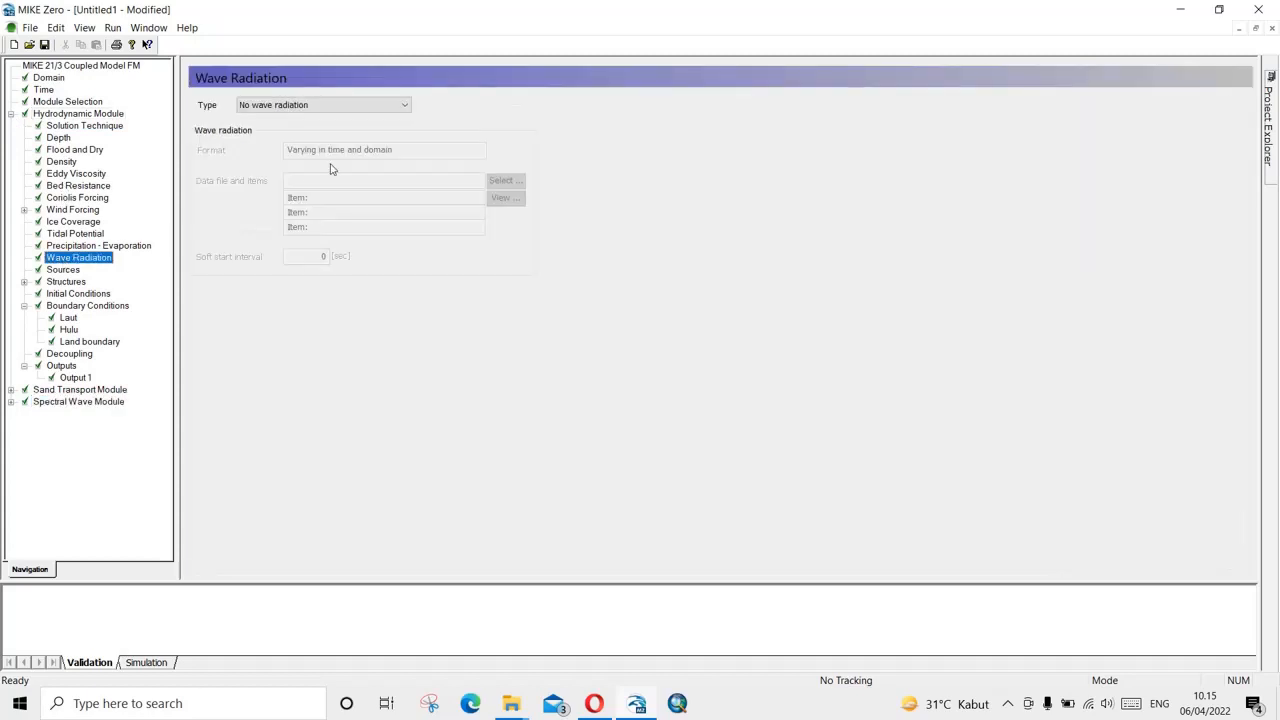
pyautogui.click(318, 106)
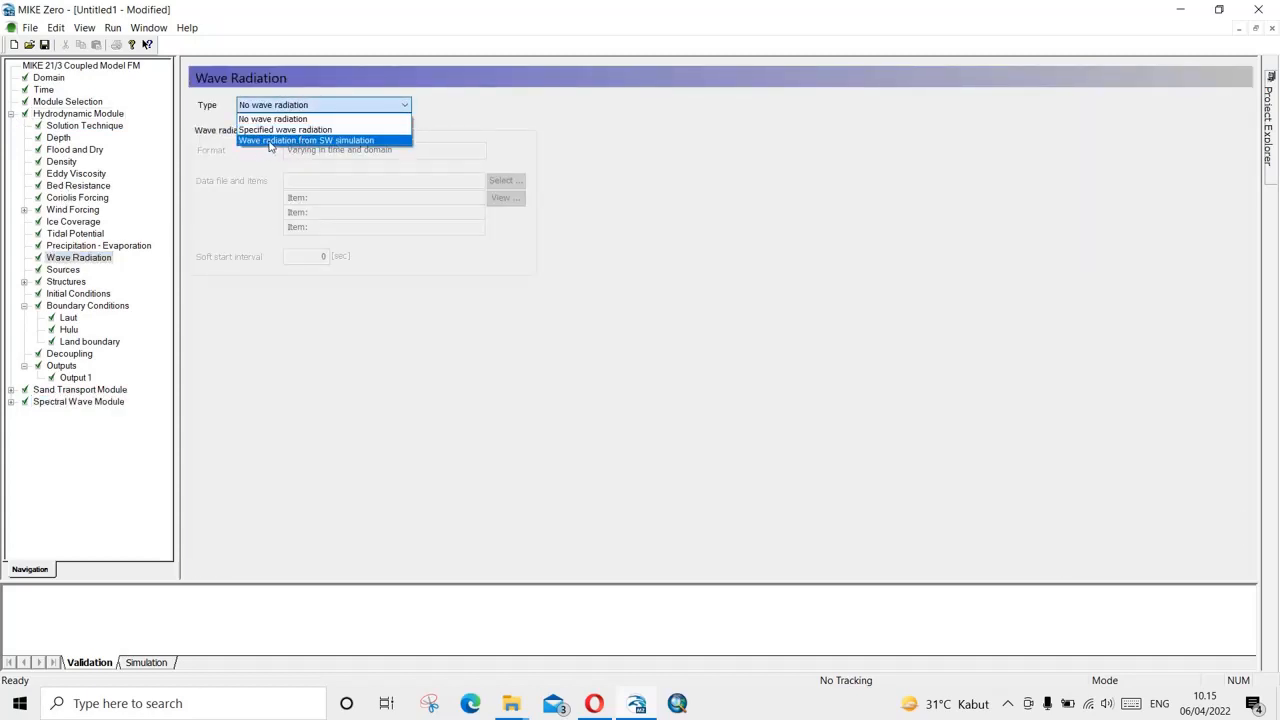
pyautogui.click(322, 141)
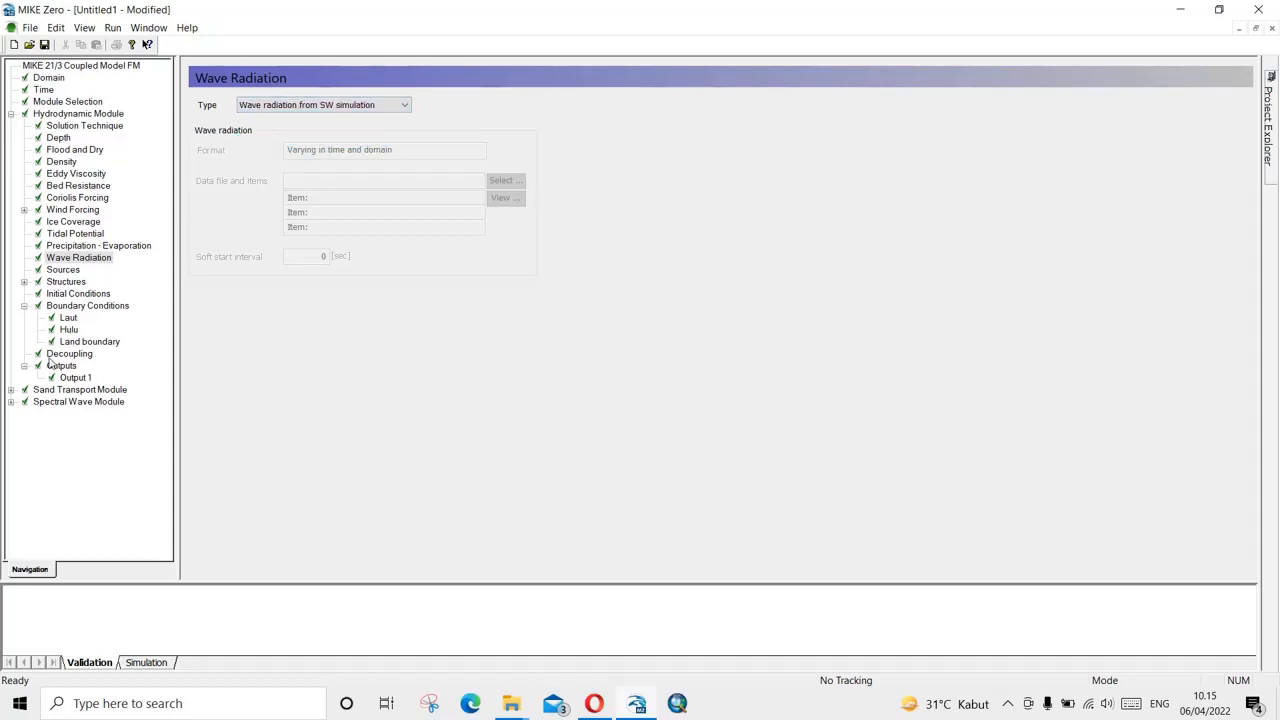
# Check the radiation stresses item in the spectral wave output against the Hydrodynamic Module's wave radiation setting.
pyautogui.click(11, 402)
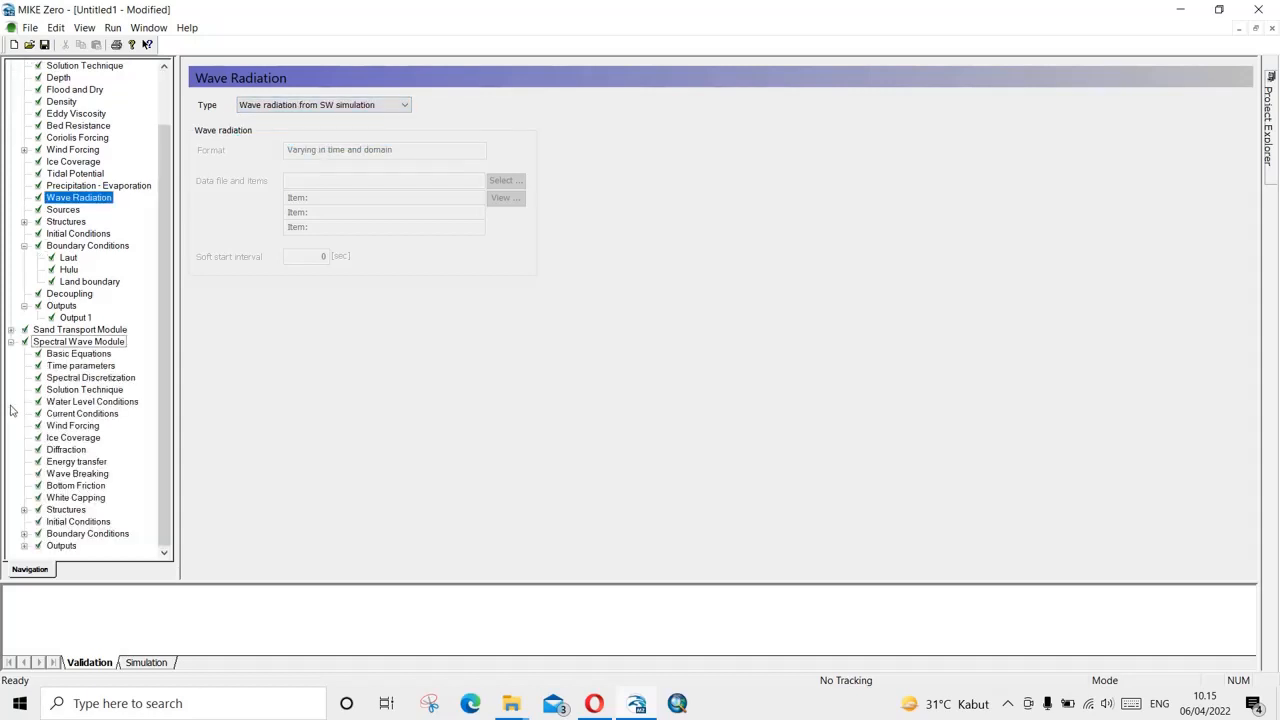
pyautogui.click(62, 546)
pyautogui.click(432, 130)
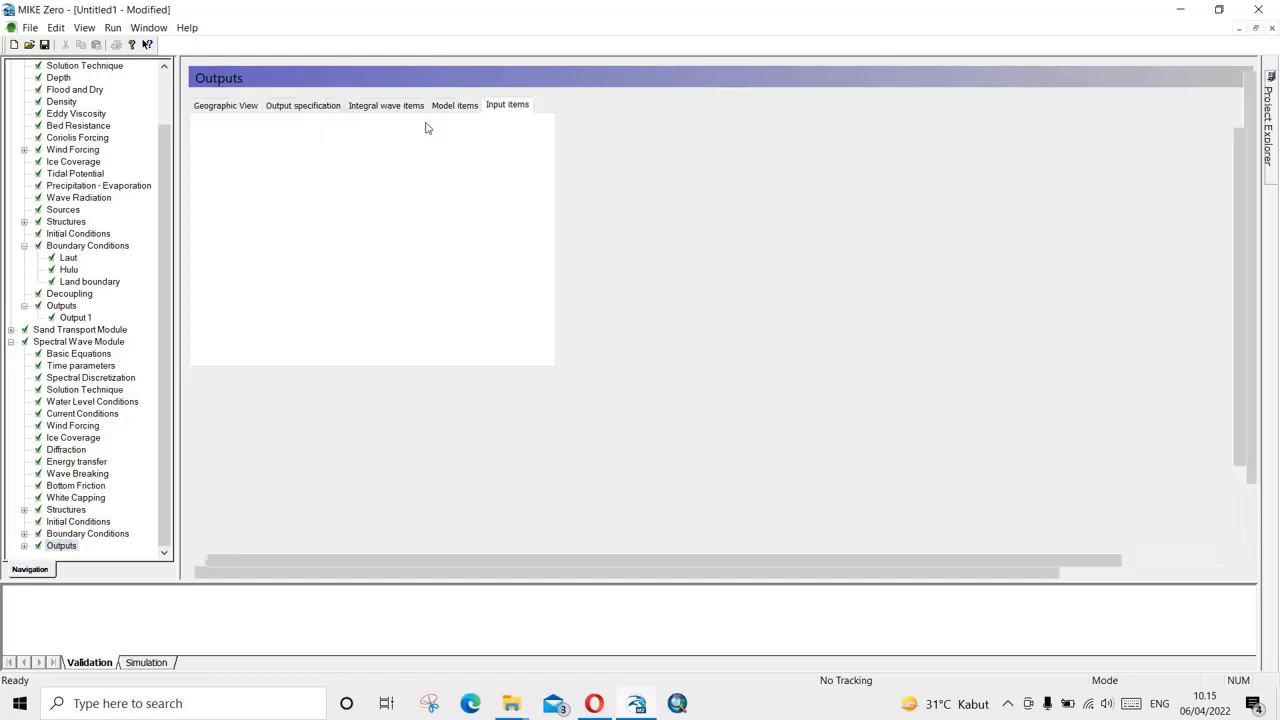
pyautogui.click(409, 107)
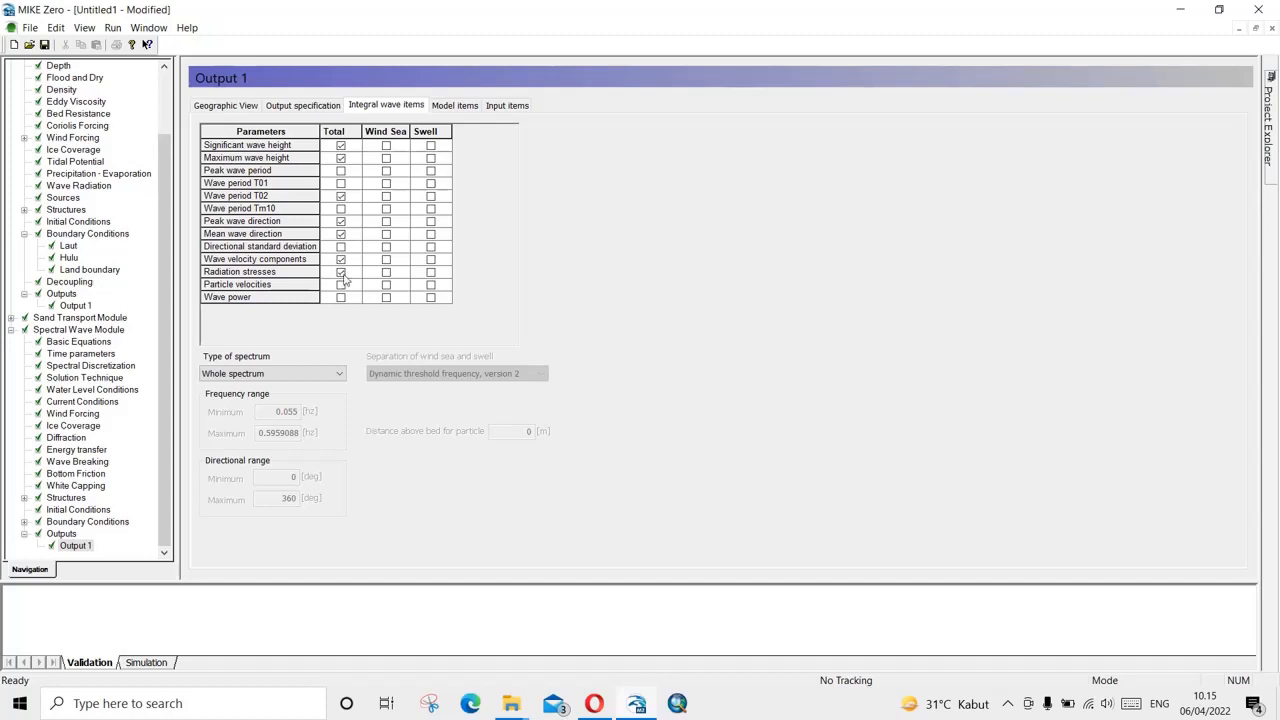
pyautogui.moveTo(165, 222); pyautogui.dragTo(162, 137)
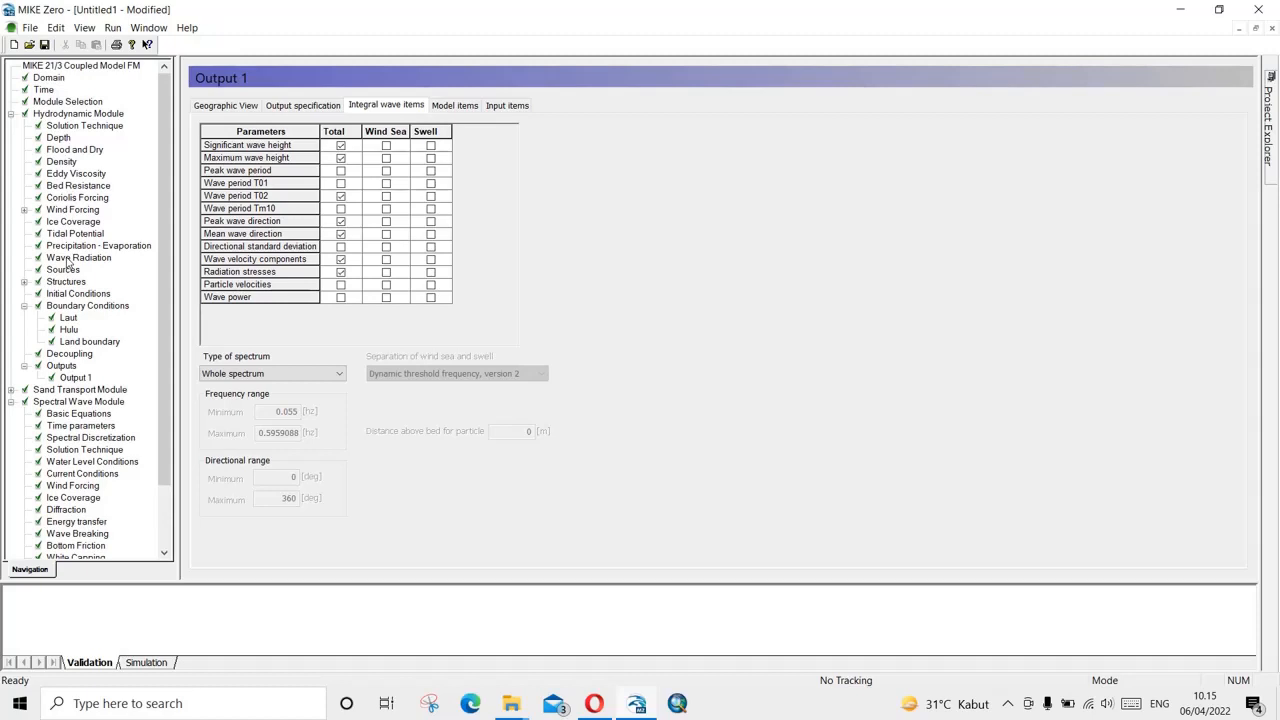
pyautogui.click(70, 258)
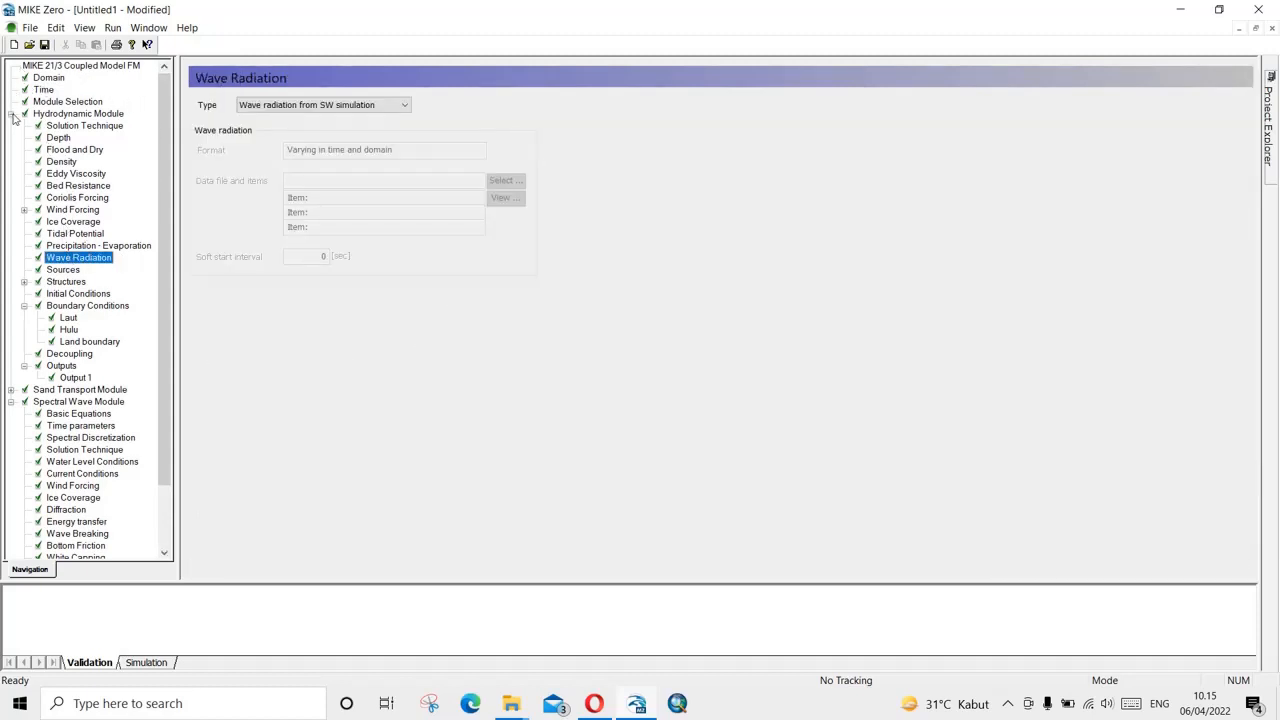
pyautogui.click(11, 401)
pyautogui.click(11, 113)
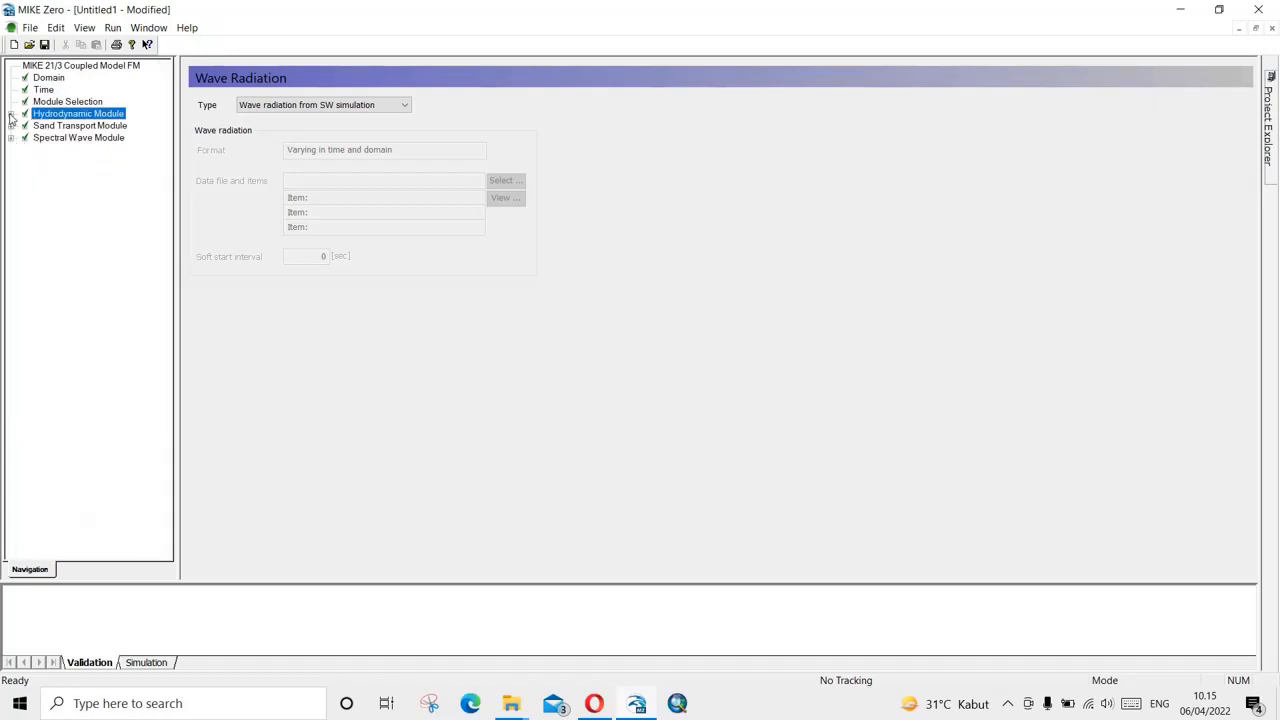
# Save the coupled model setup in the MODEL MIKE 21-3 folder as Eksisting_Run Model.
pyautogui.click(30, 28)
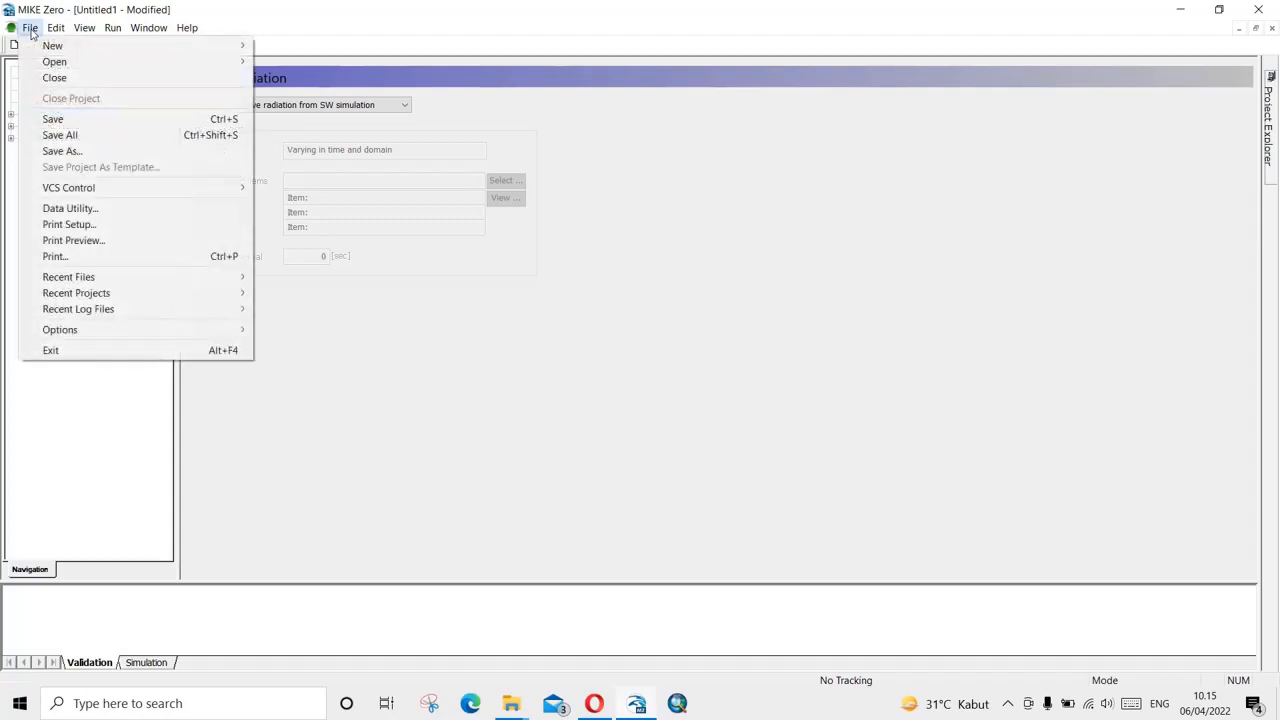
pyautogui.click(78, 150)
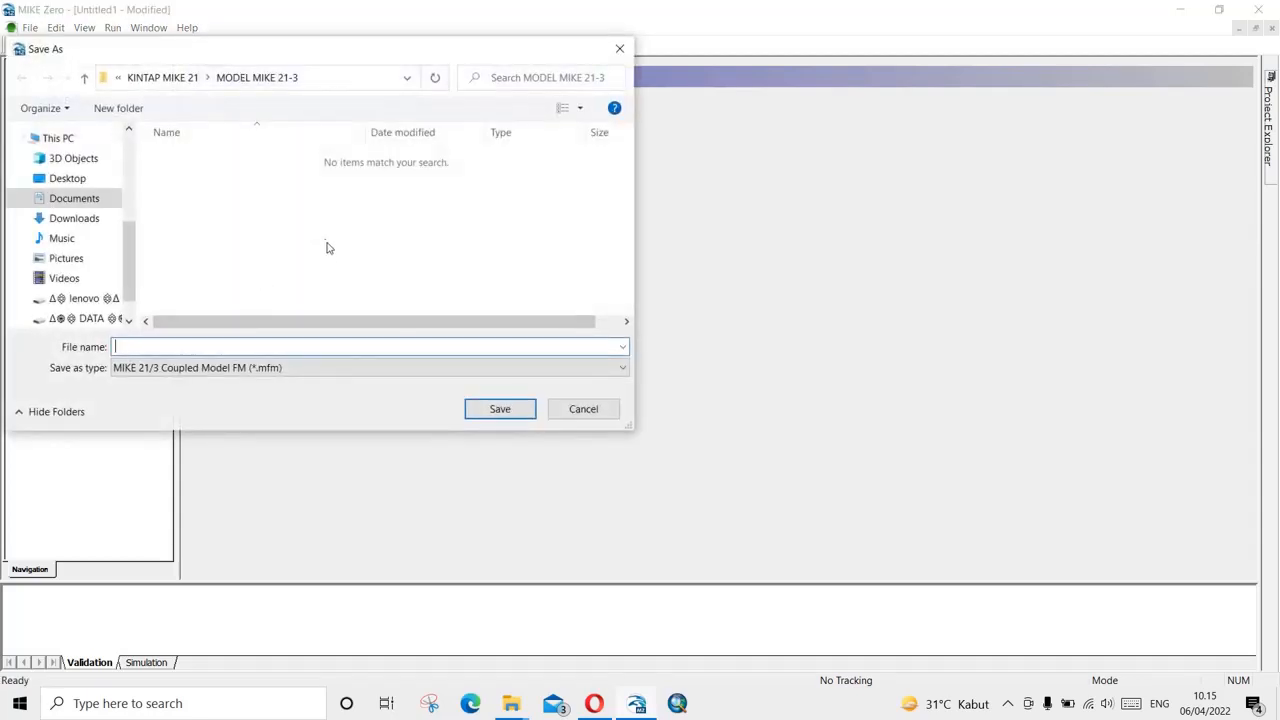
pyautogui.write('Eksisting')
pyautogui.press('BackSpace')
pyautogui.write('un Model')
pyautogui.click(490, 409)
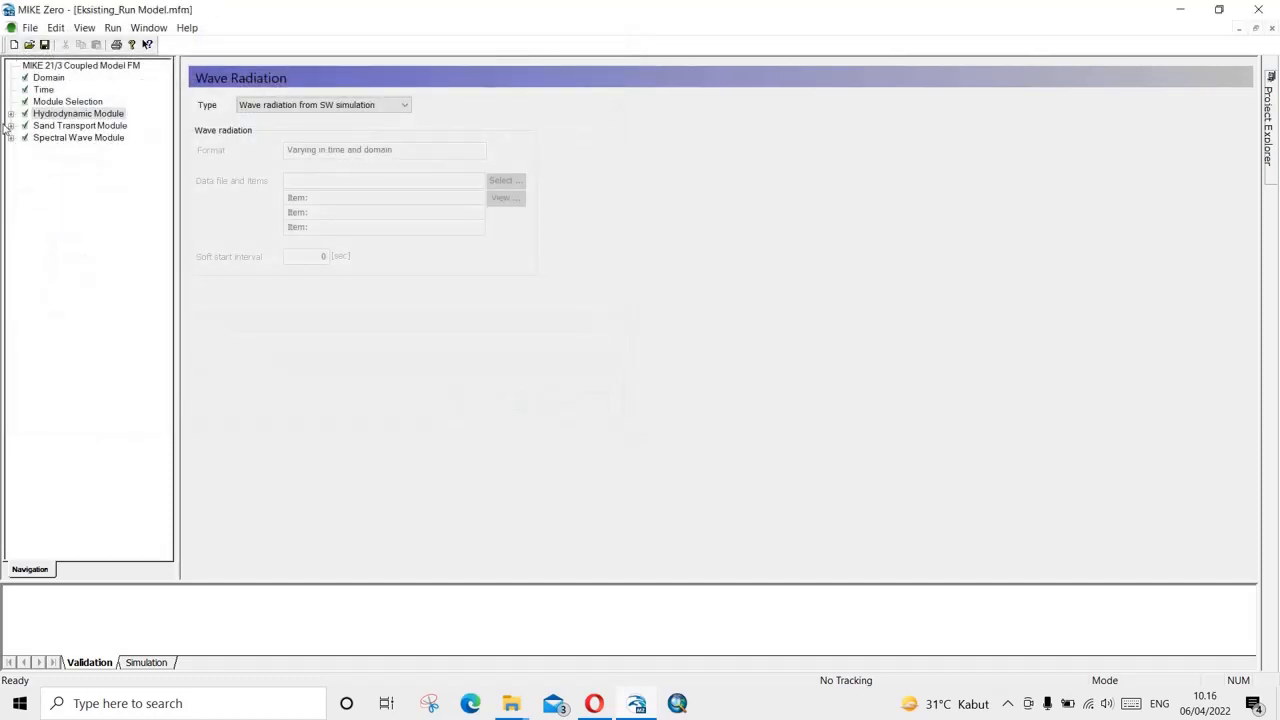
# Set the Sand Transport Module's model type to Wave and current in its model definition.
pyautogui.click(10, 126)
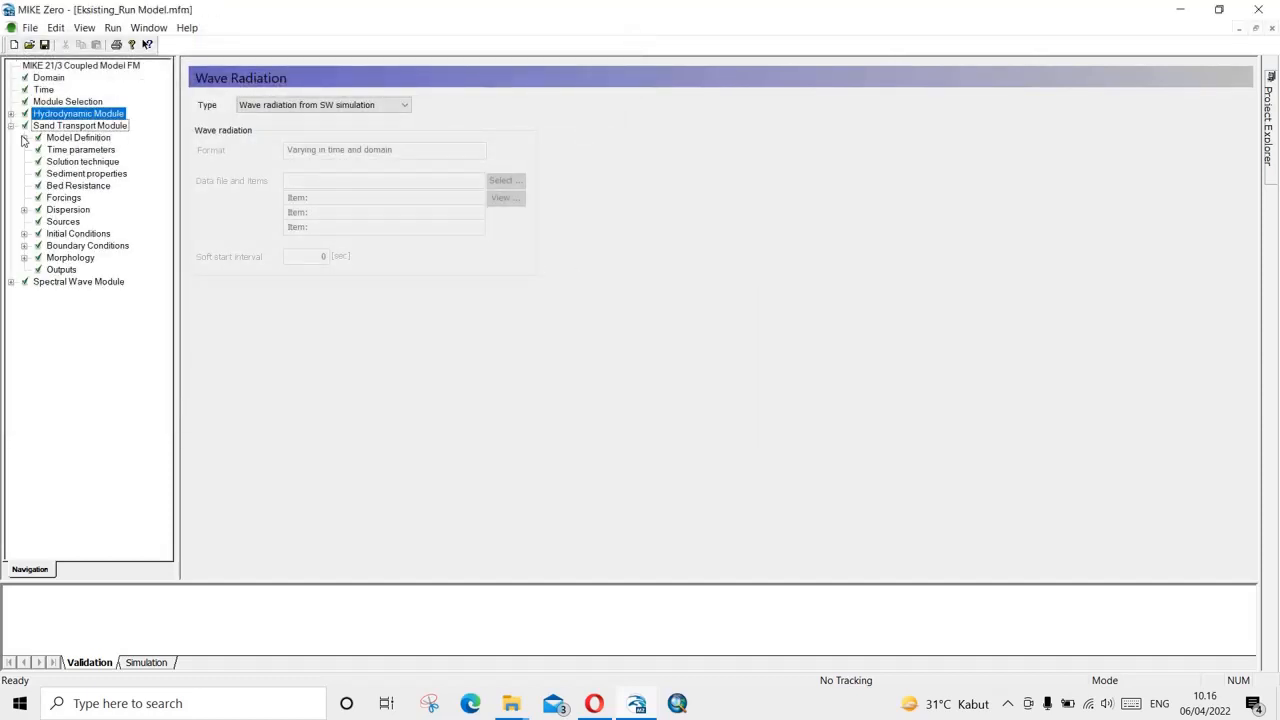
pyautogui.click(24, 138)
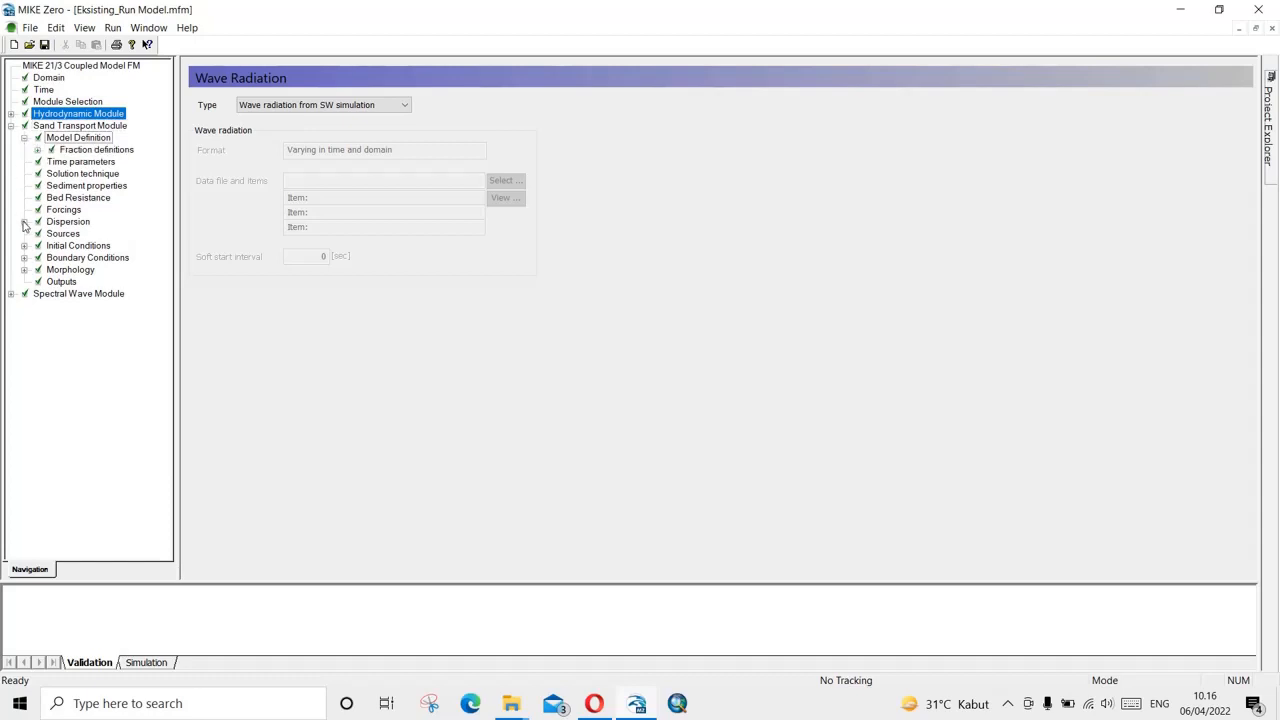
pyautogui.click(78, 126)
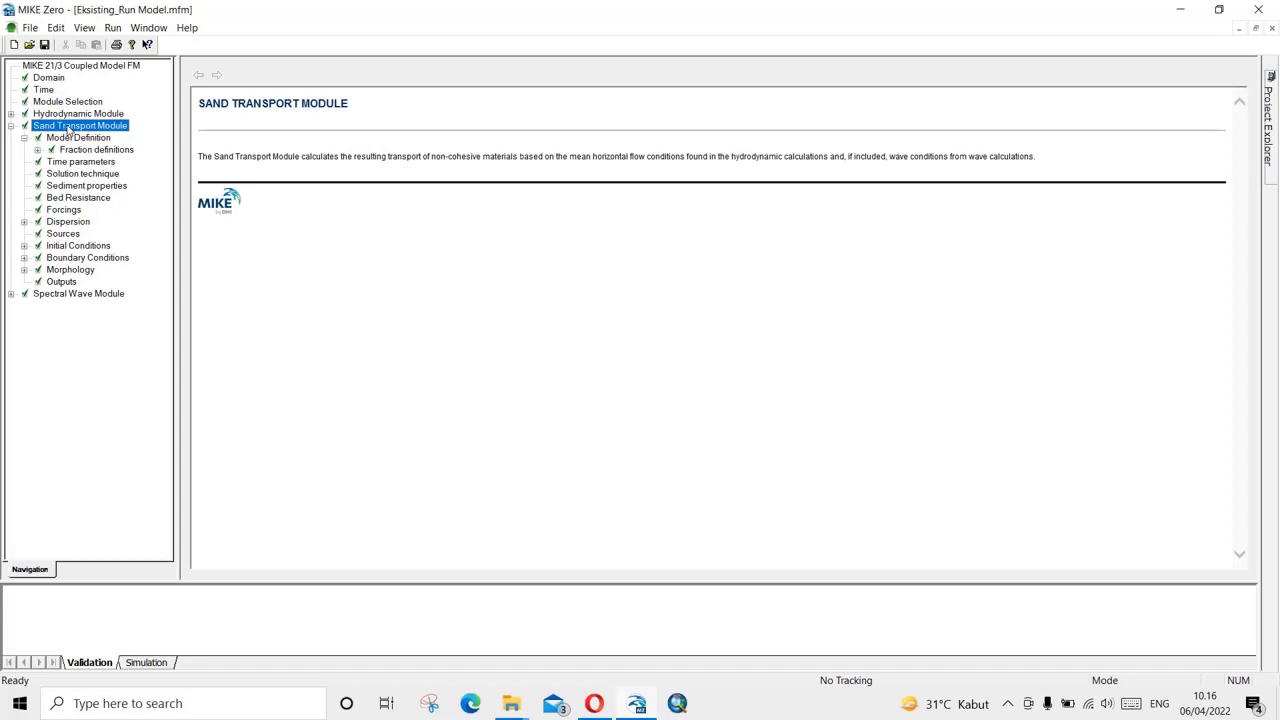
pyautogui.click(58, 138)
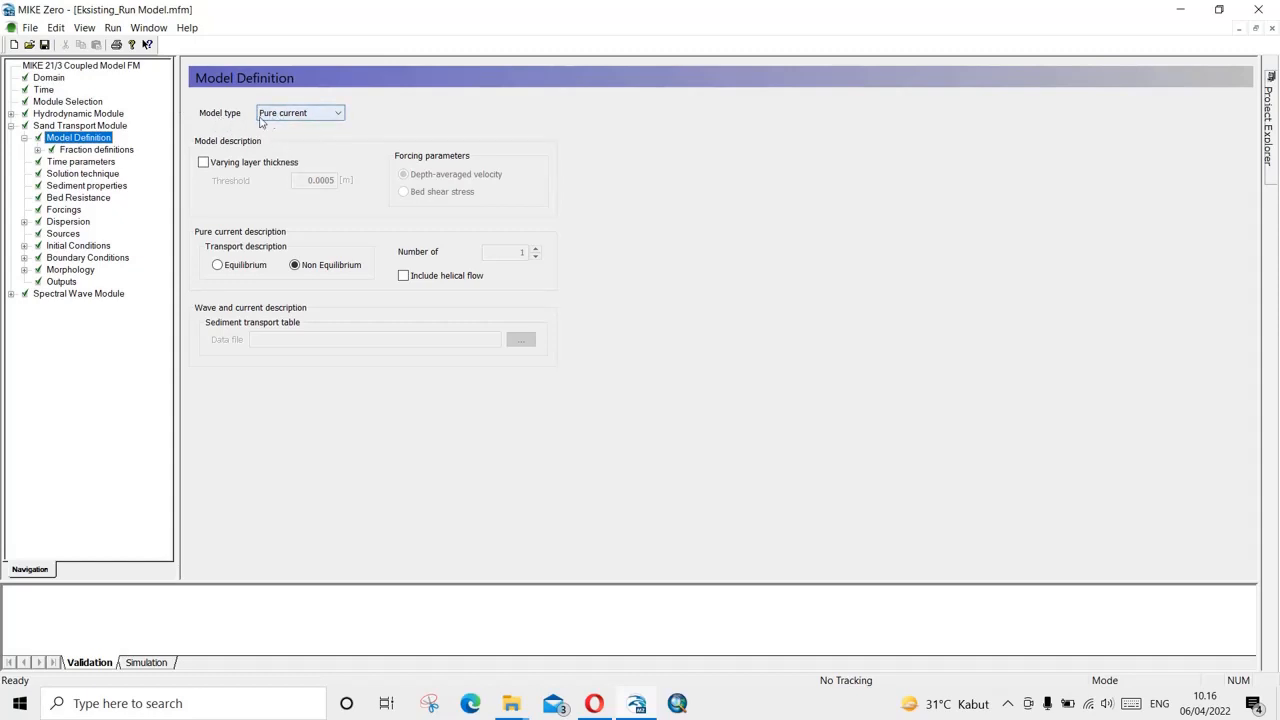
pyautogui.click(315, 116)
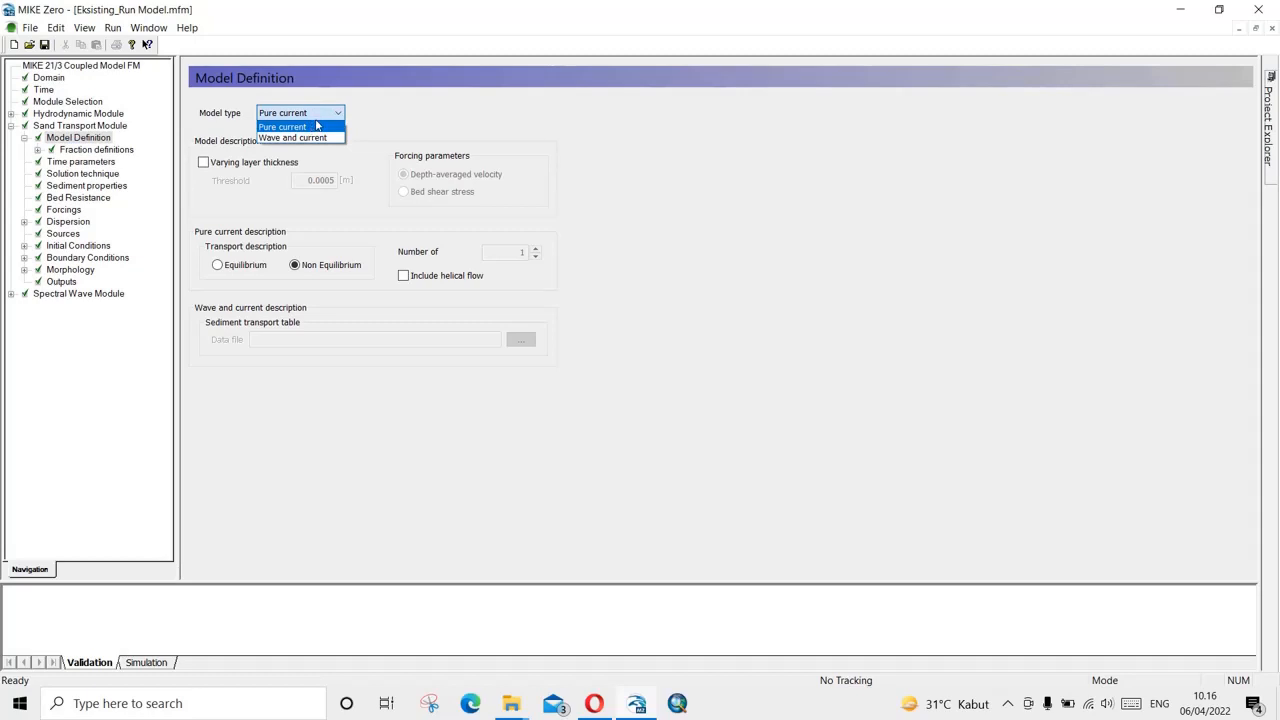
pyautogui.click(318, 126)
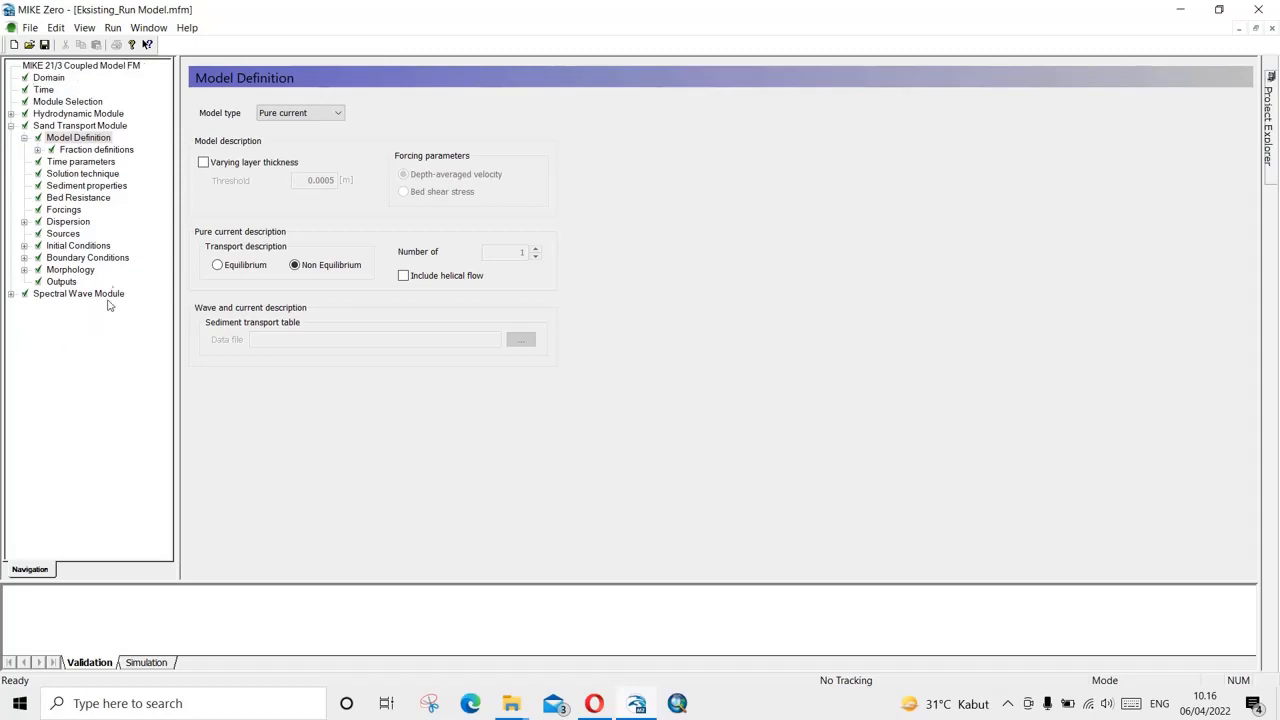
pyautogui.click(298, 112)
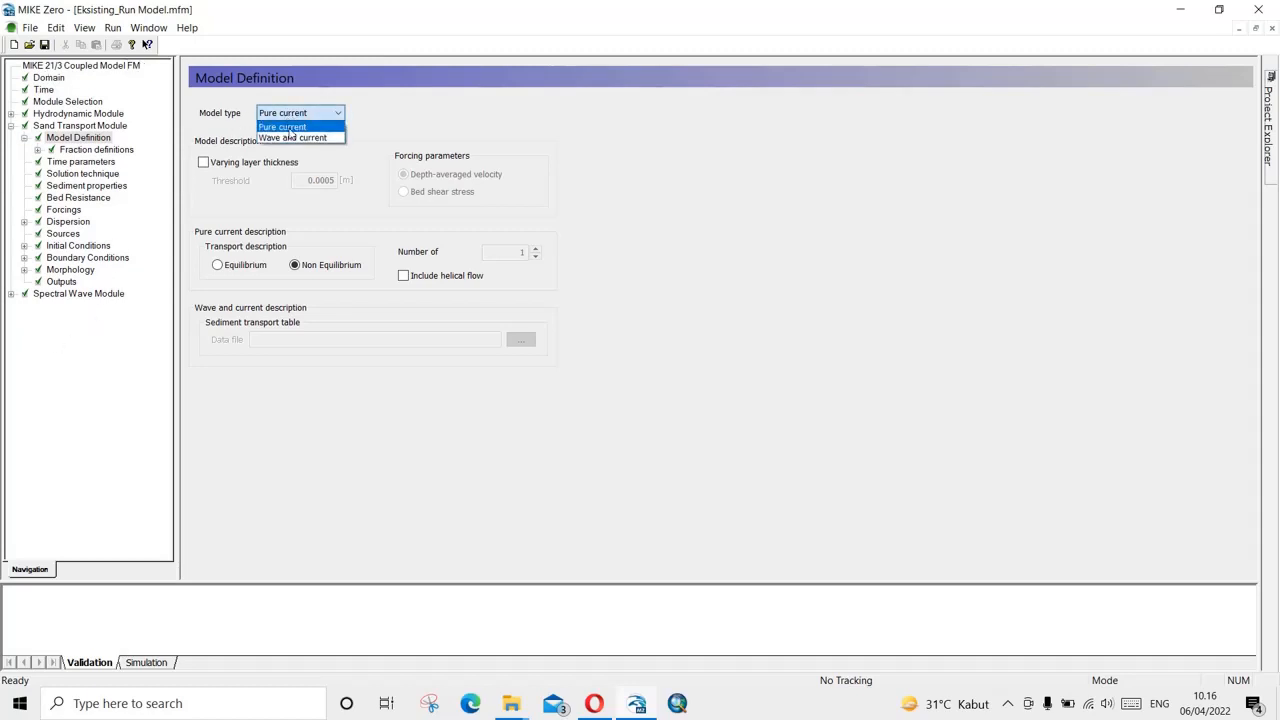
pyautogui.click(291, 138)
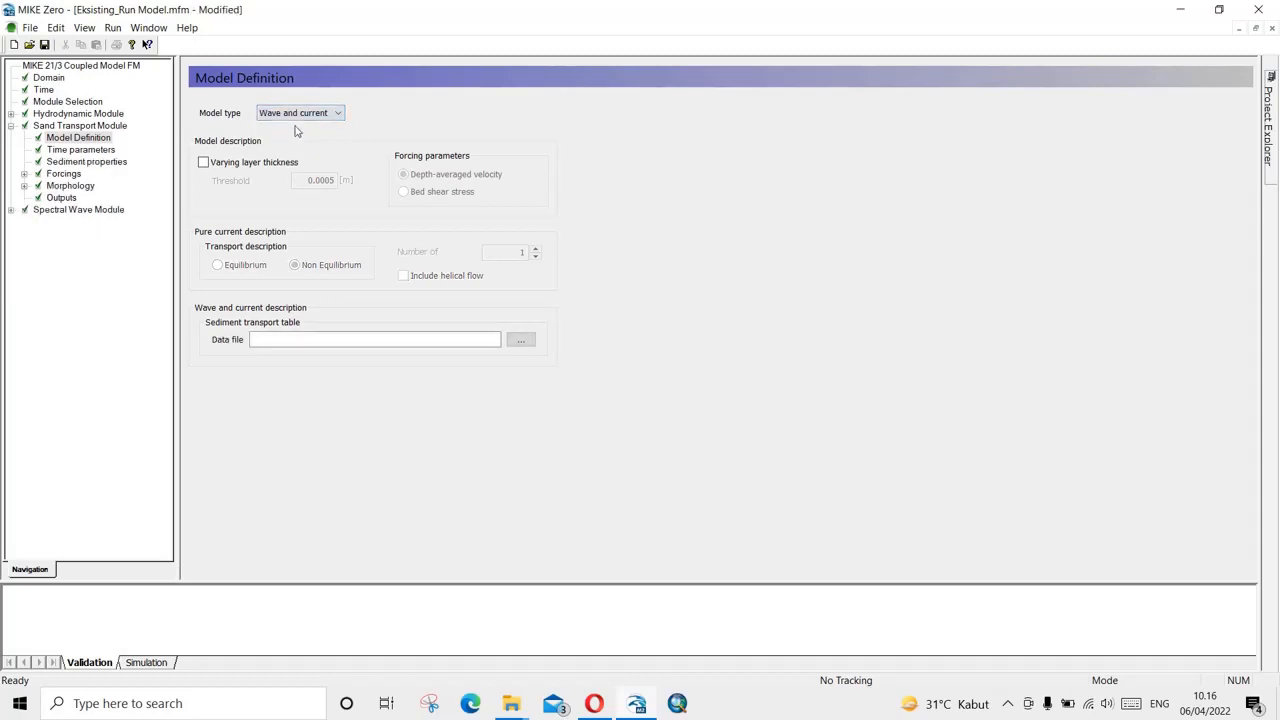
# Switch the sand transport model type to Pure current and back to Wave and current to compare the two definitions.
pyautogui.click(296, 118)
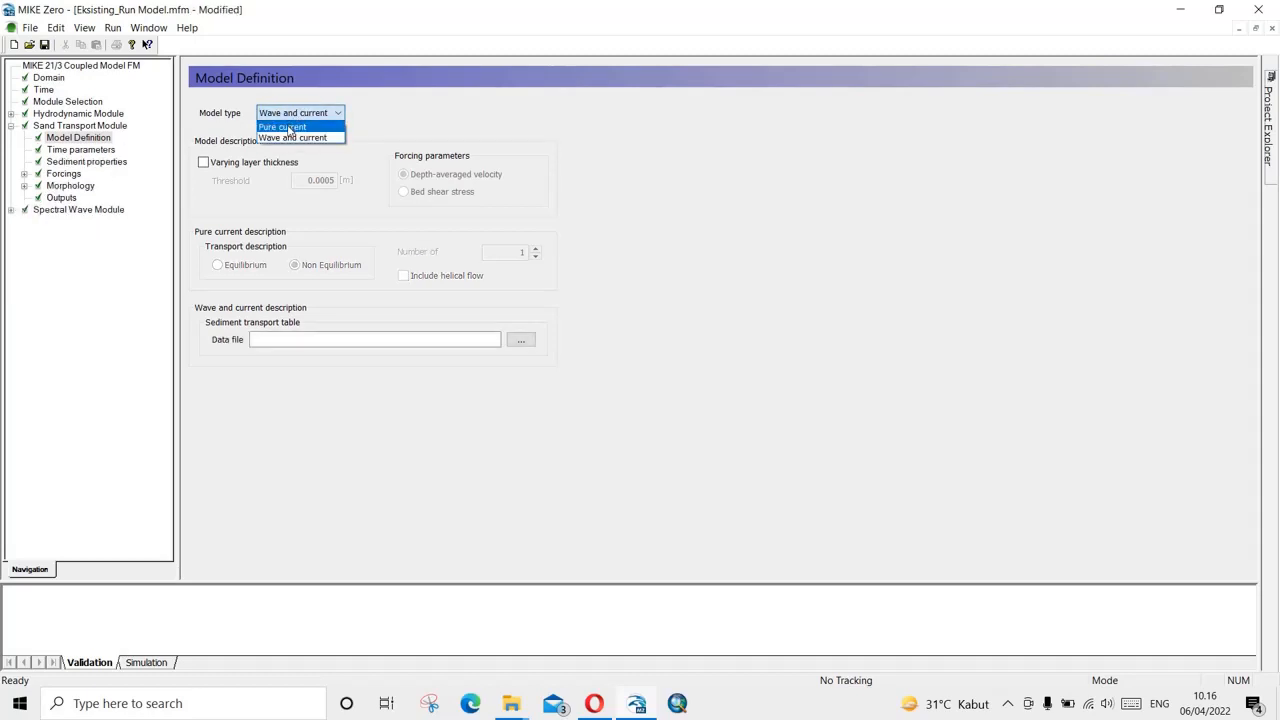
pyautogui.click(290, 128)
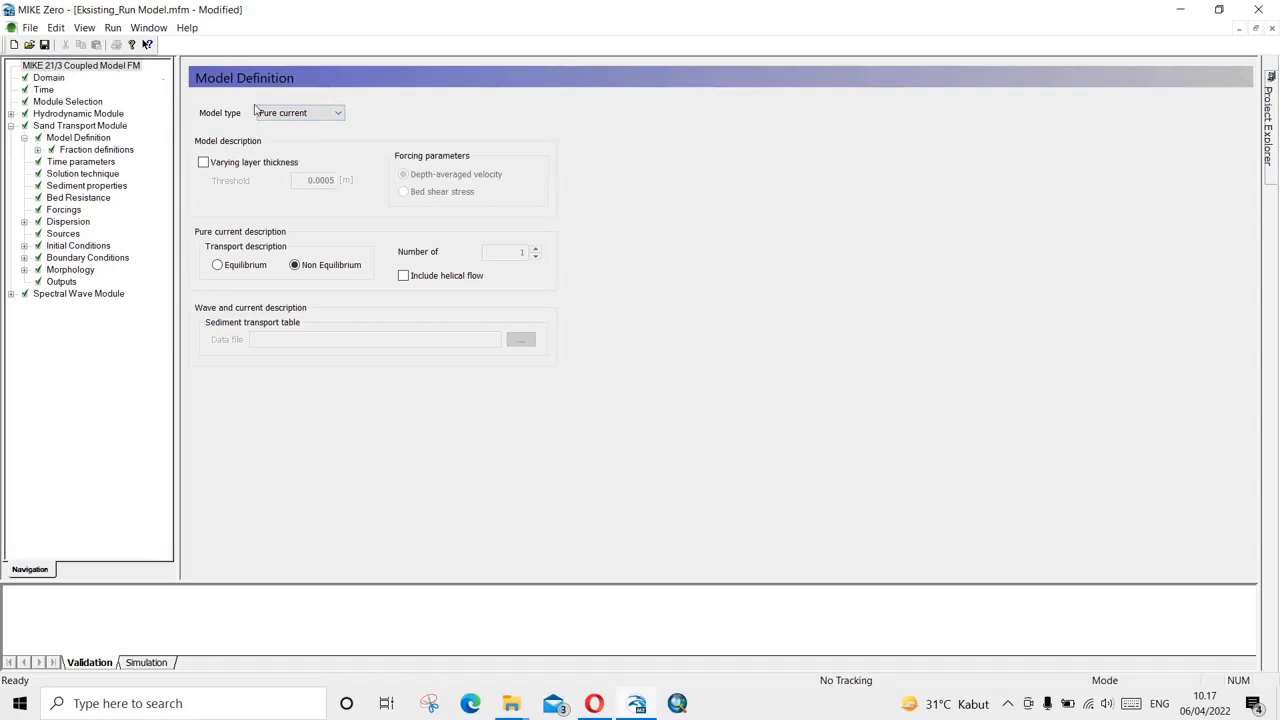
pyautogui.click(286, 115)
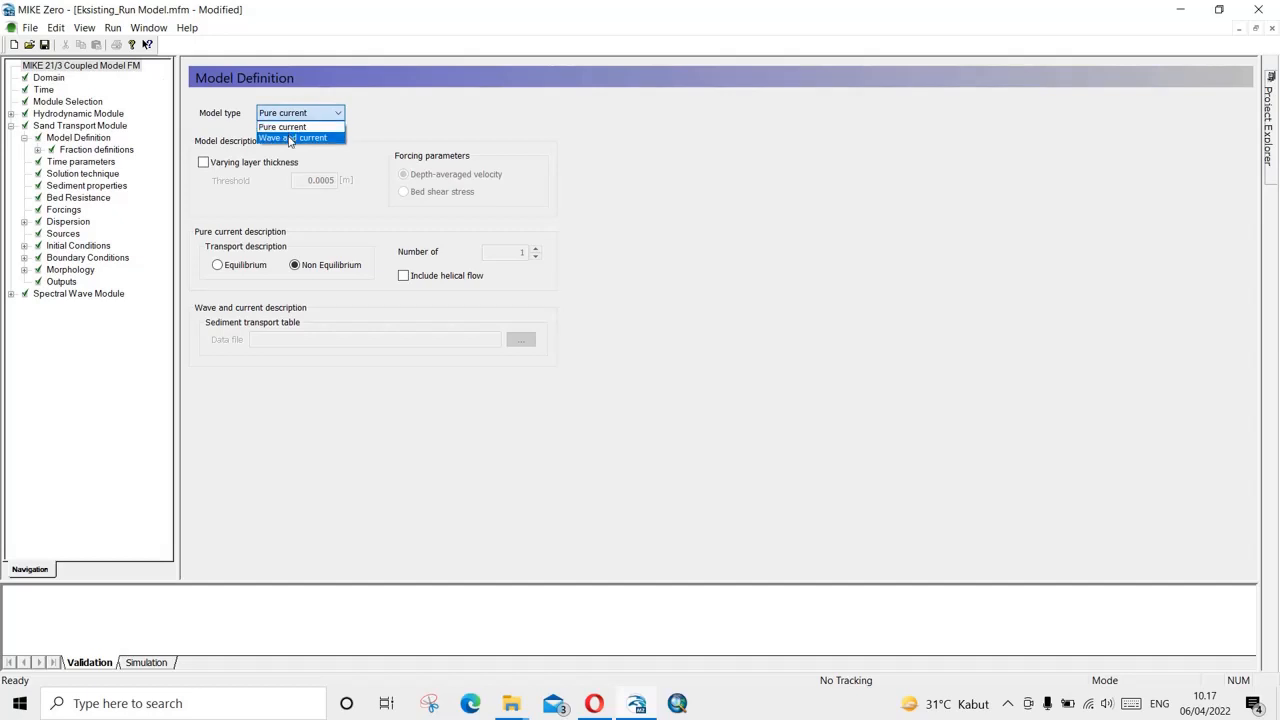
pyautogui.click(290, 138)
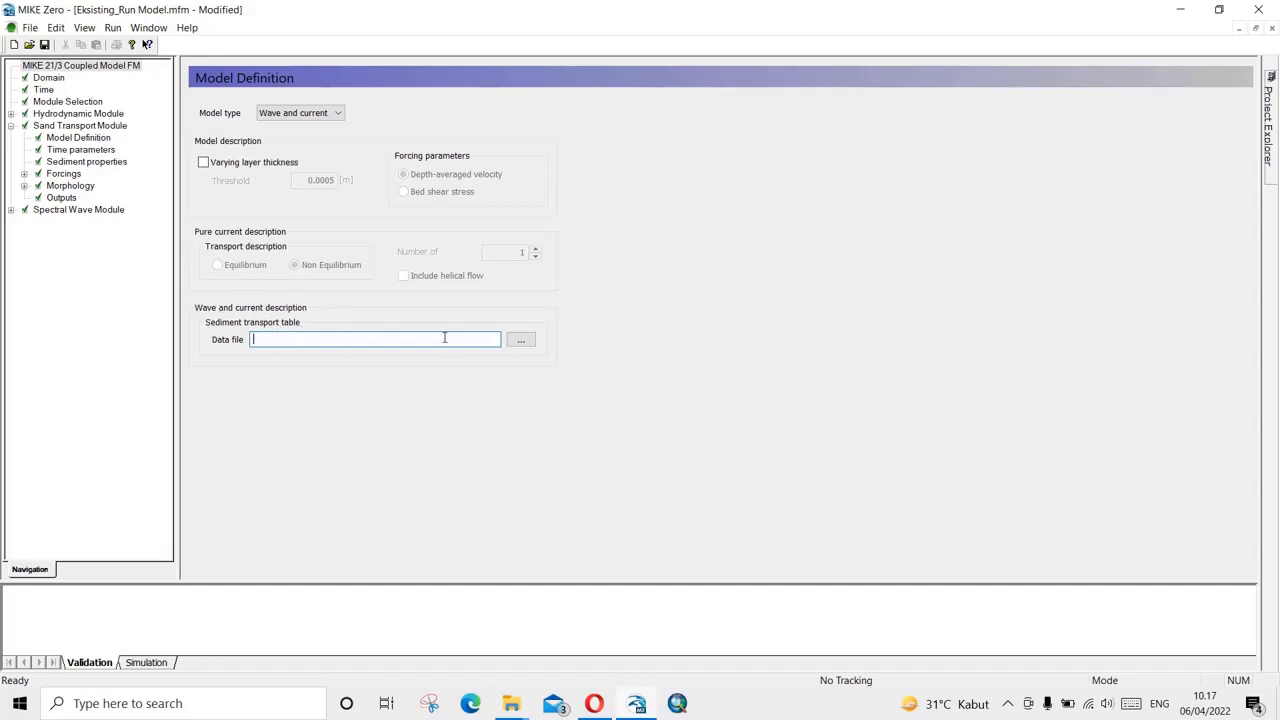
# Check the sand transport sediment properties and set the Waves forcing type to Wave field from SW simulation.
pyautogui.click(80, 163)
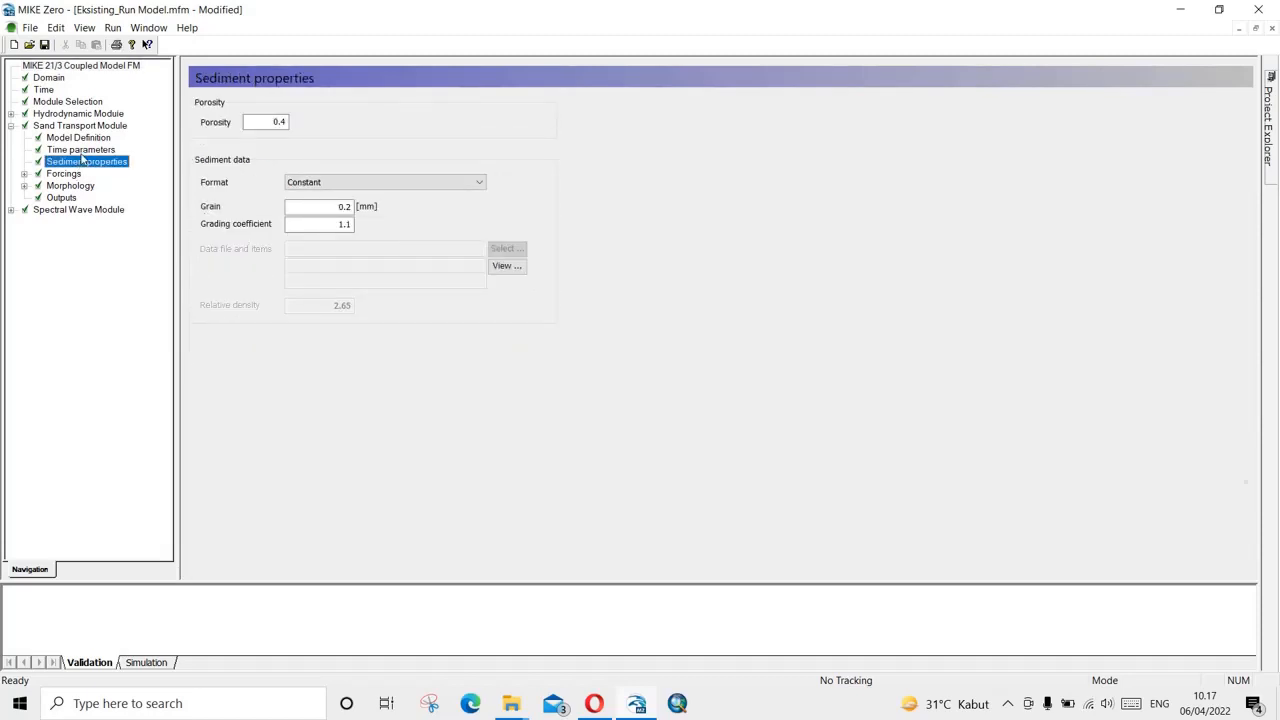
pyautogui.click(82, 151)
pyautogui.click(82, 140)
pyautogui.click(82, 163)
pyautogui.click(24, 174)
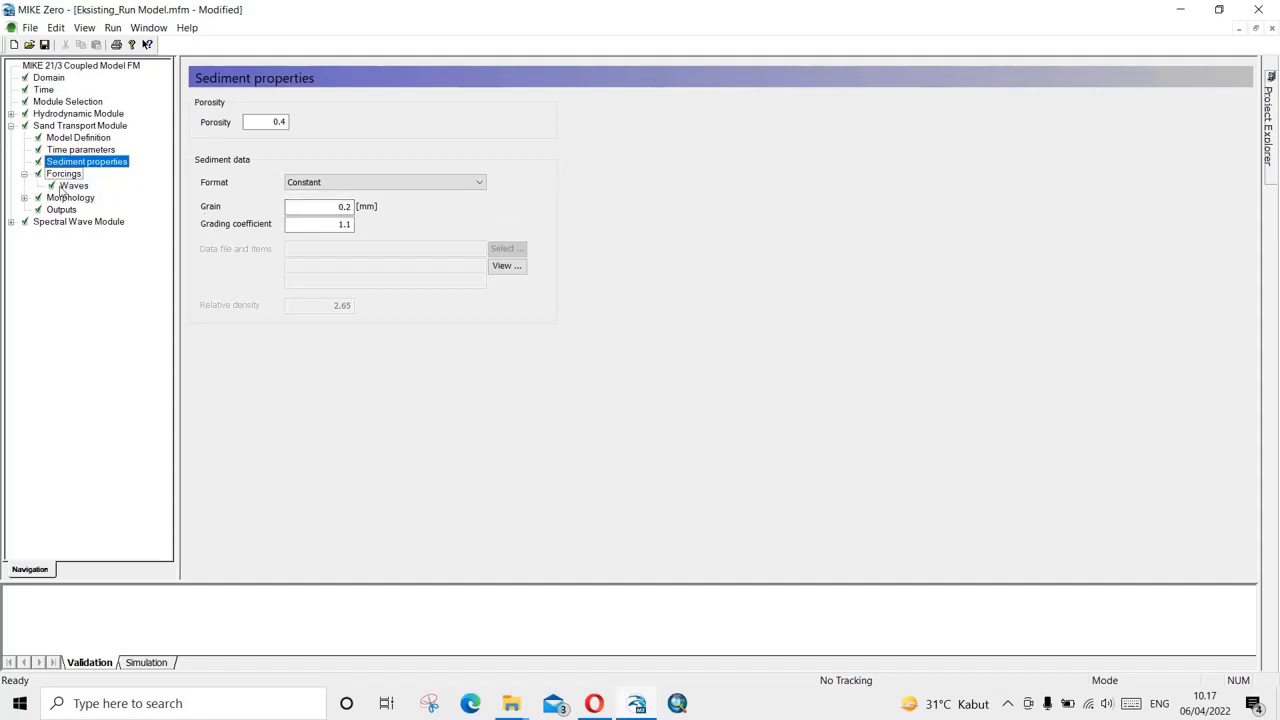
pyautogui.click(72, 186)
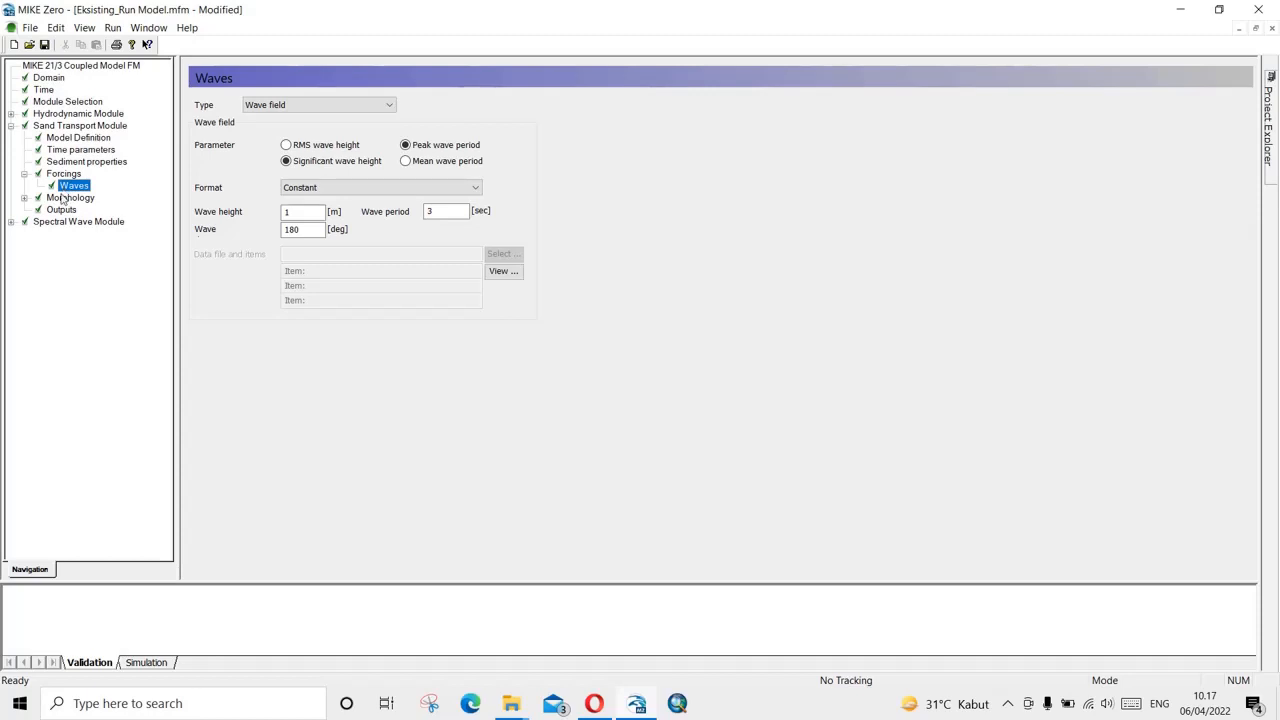
pyautogui.click(63, 175)
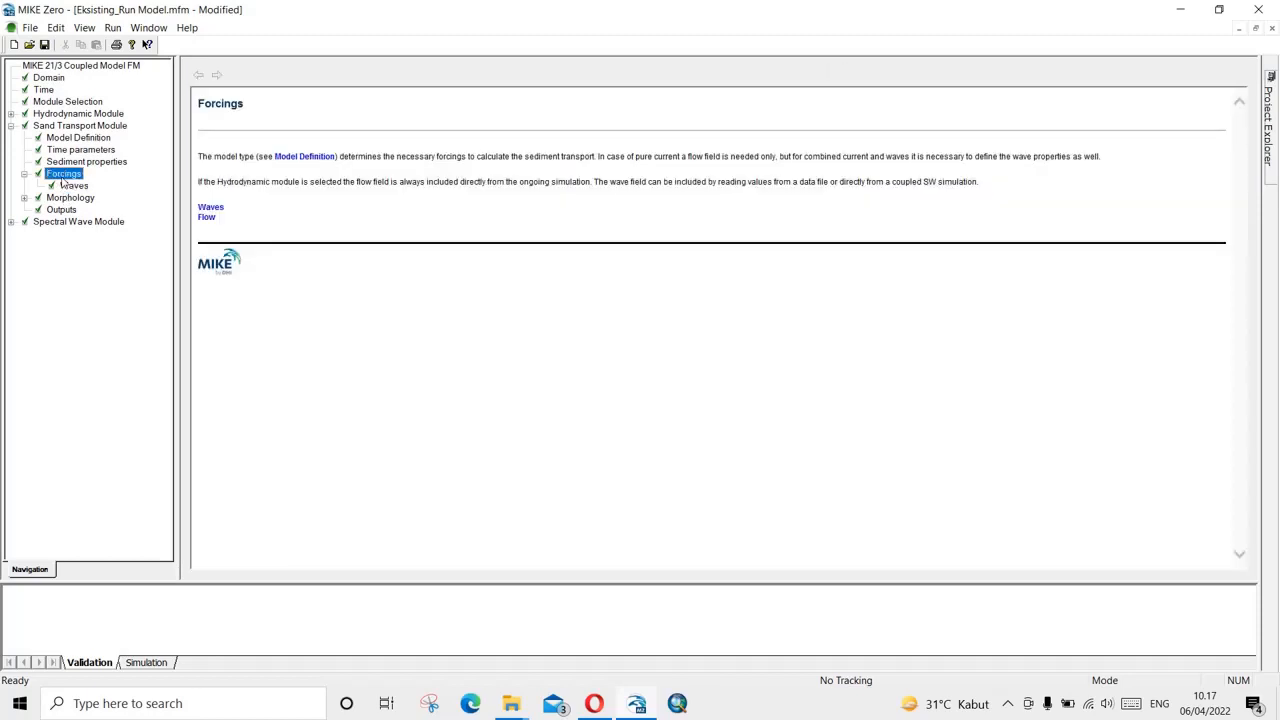
pyautogui.click(68, 186)
pyautogui.click(320, 106)
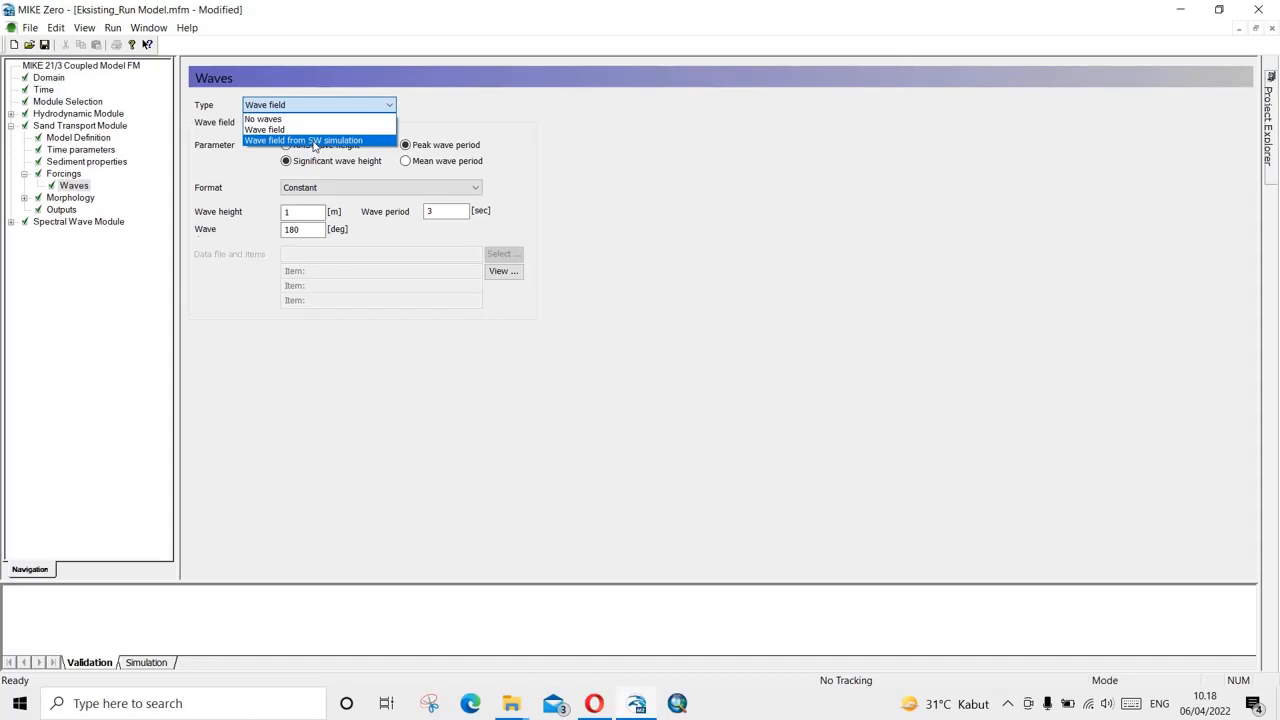
pyautogui.click(314, 141)
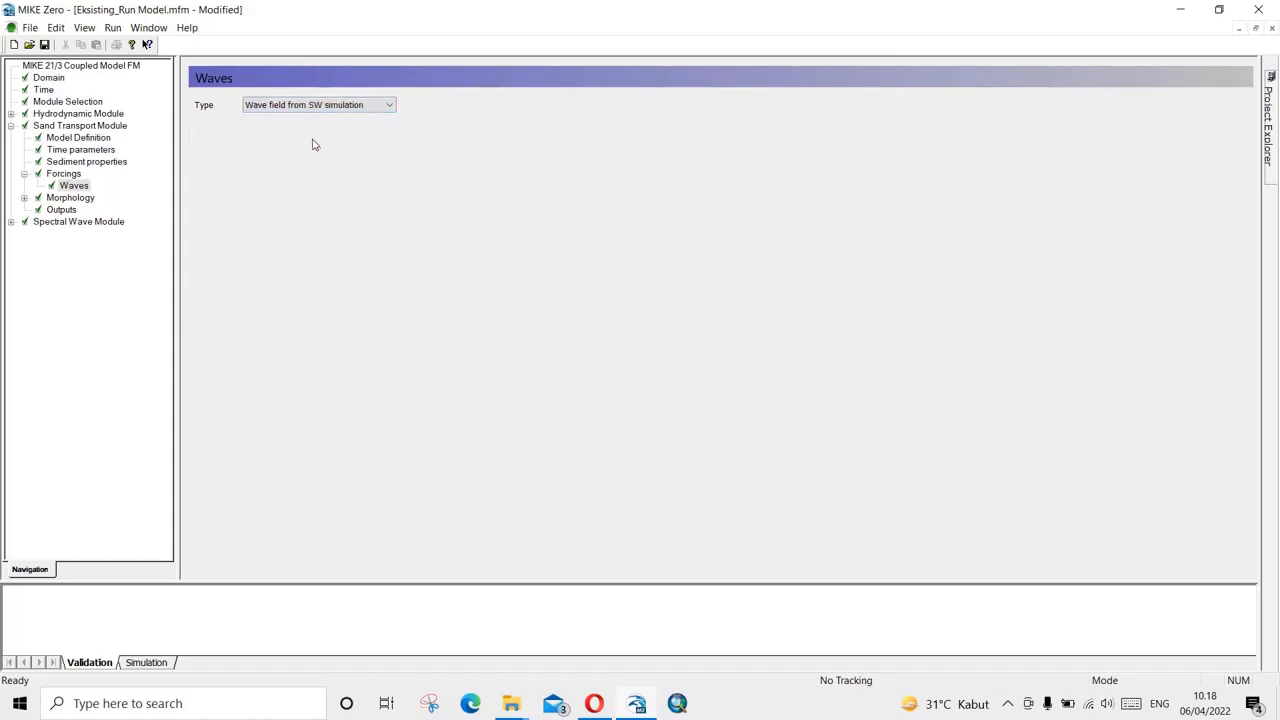
# Examine the Morphology settings: model definition, time parameter, bank erosion and the Laut and Hulu boundary condition types.
pyautogui.click(24, 197)
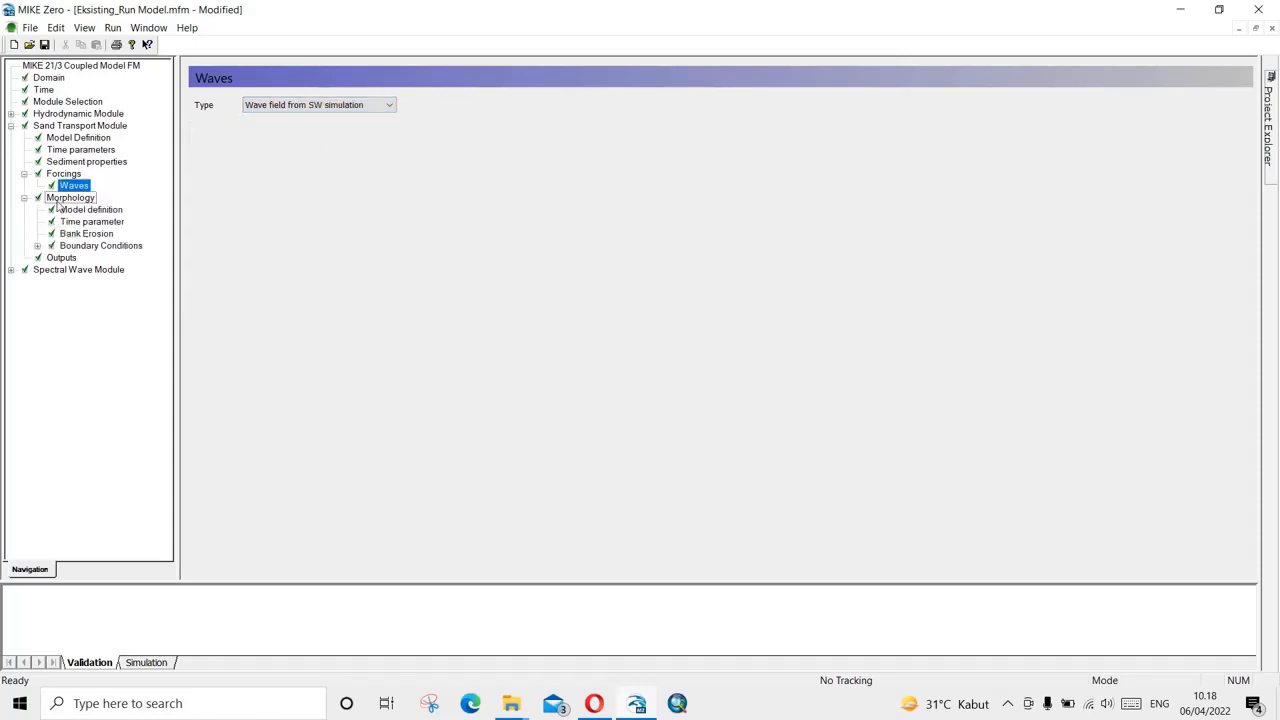
pyautogui.click(62, 198)
pyautogui.click(80, 210)
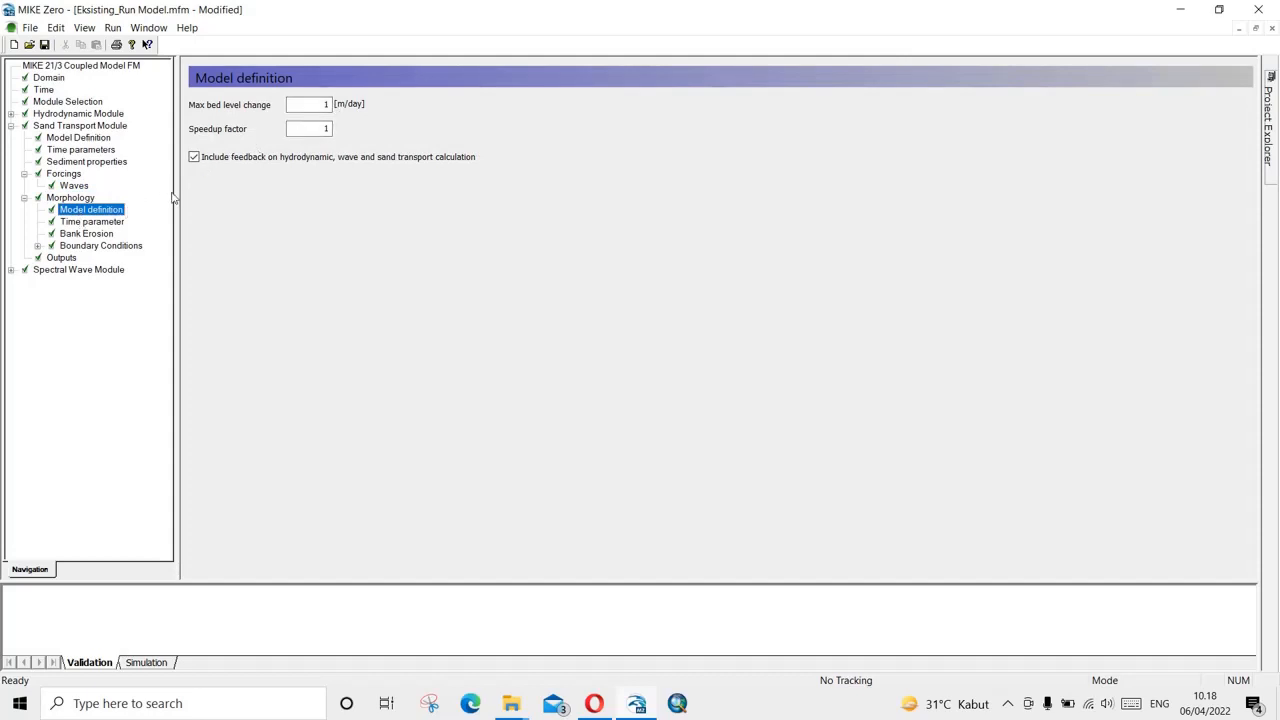
pyautogui.click(112, 222)
pyautogui.click(104, 233)
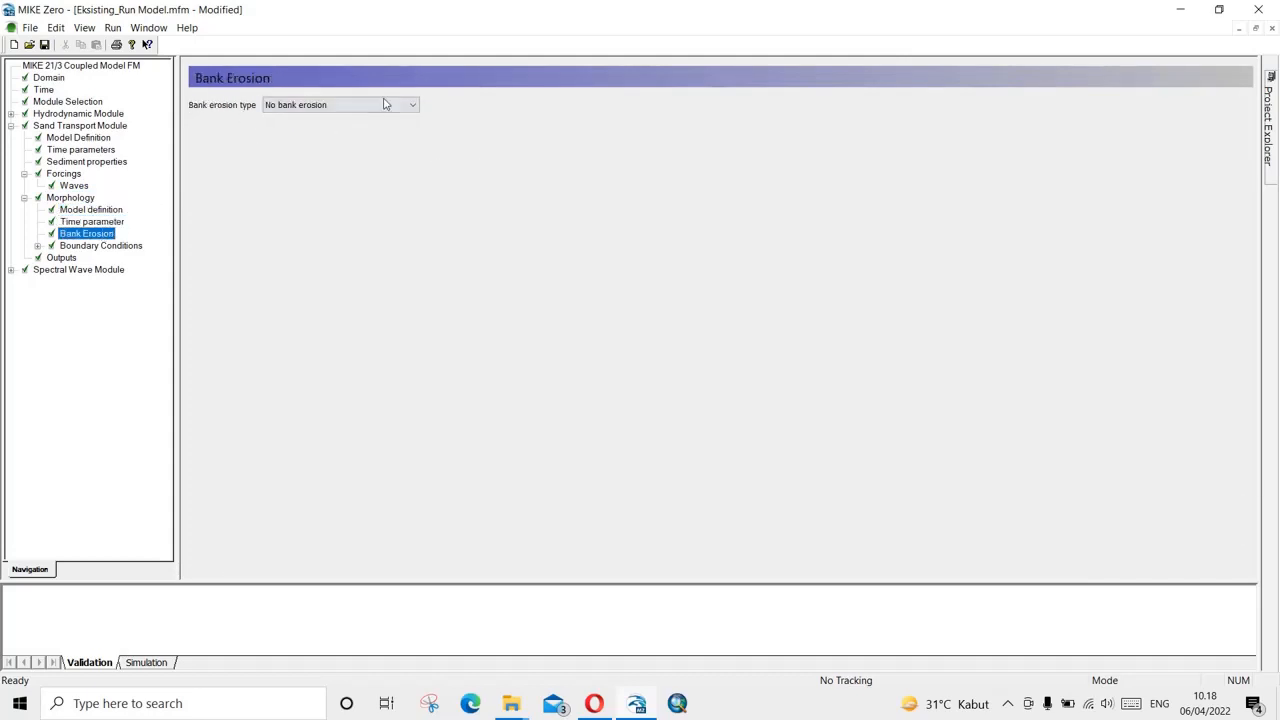
pyautogui.click(37, 246)
pyautogui.click(80, 246)
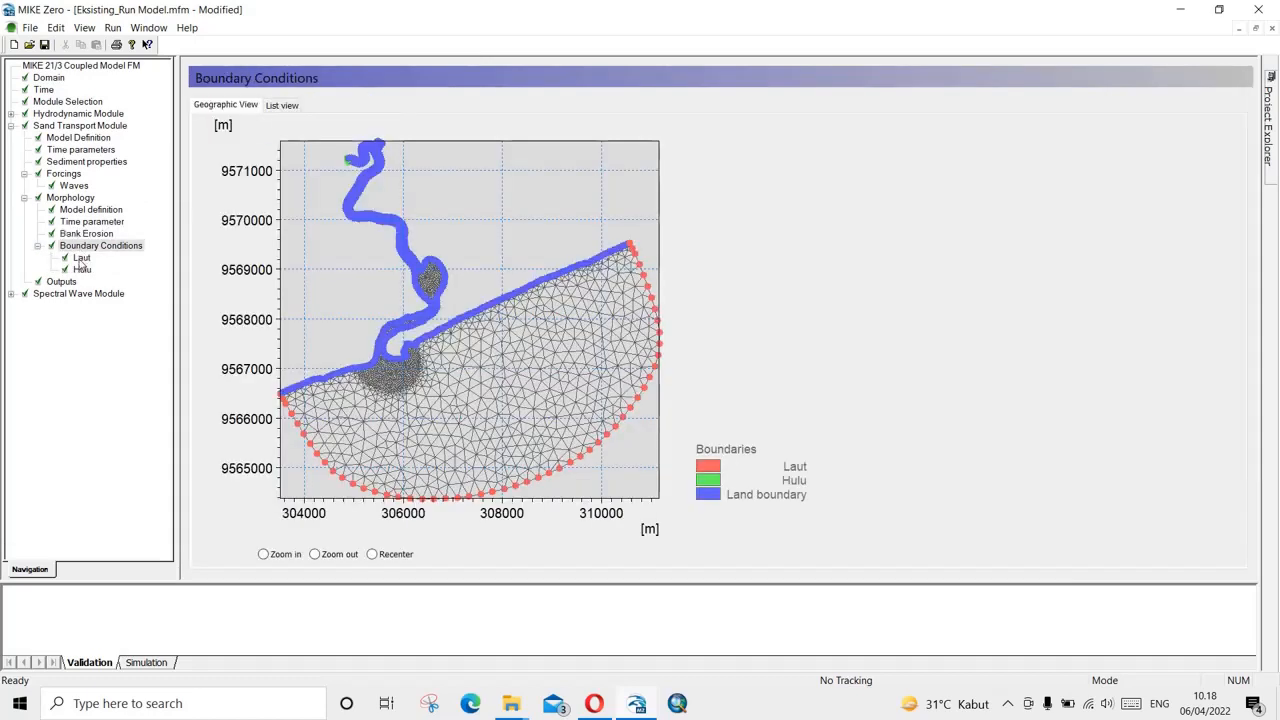
pyautogui.click(81, 258)
pyautogui.click(82, 270)
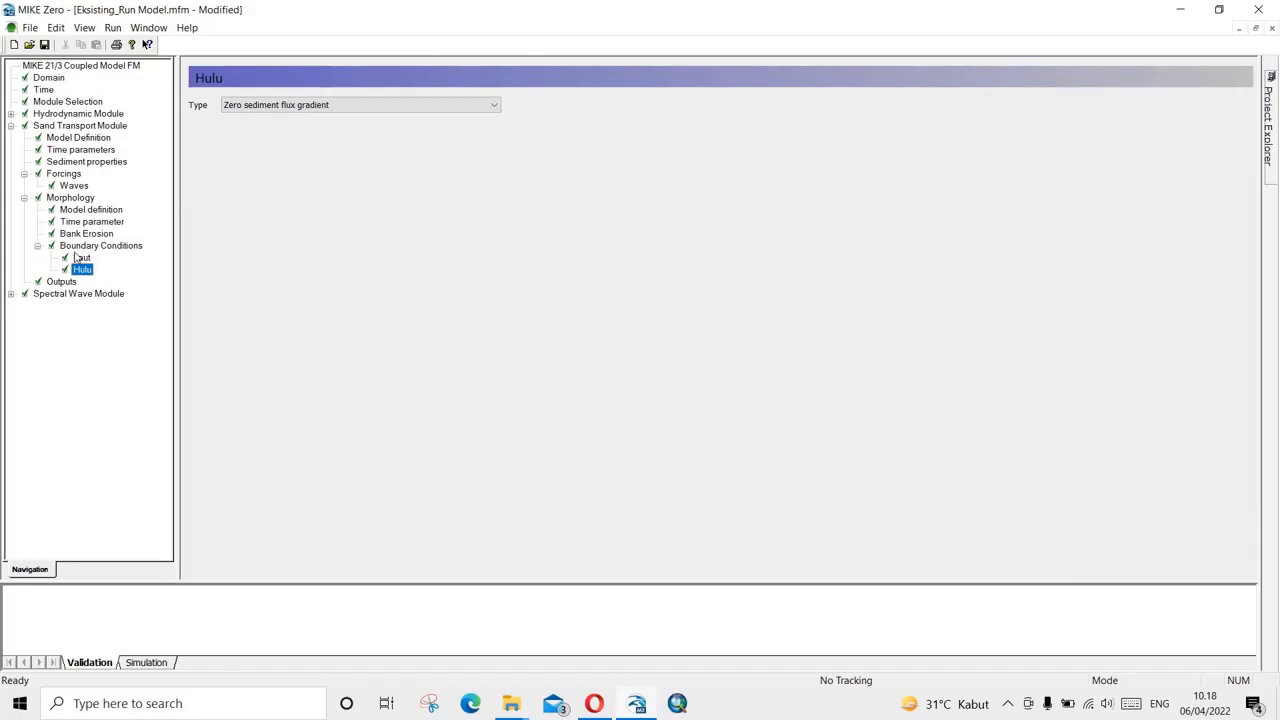
pyautogui.click(296, 108)
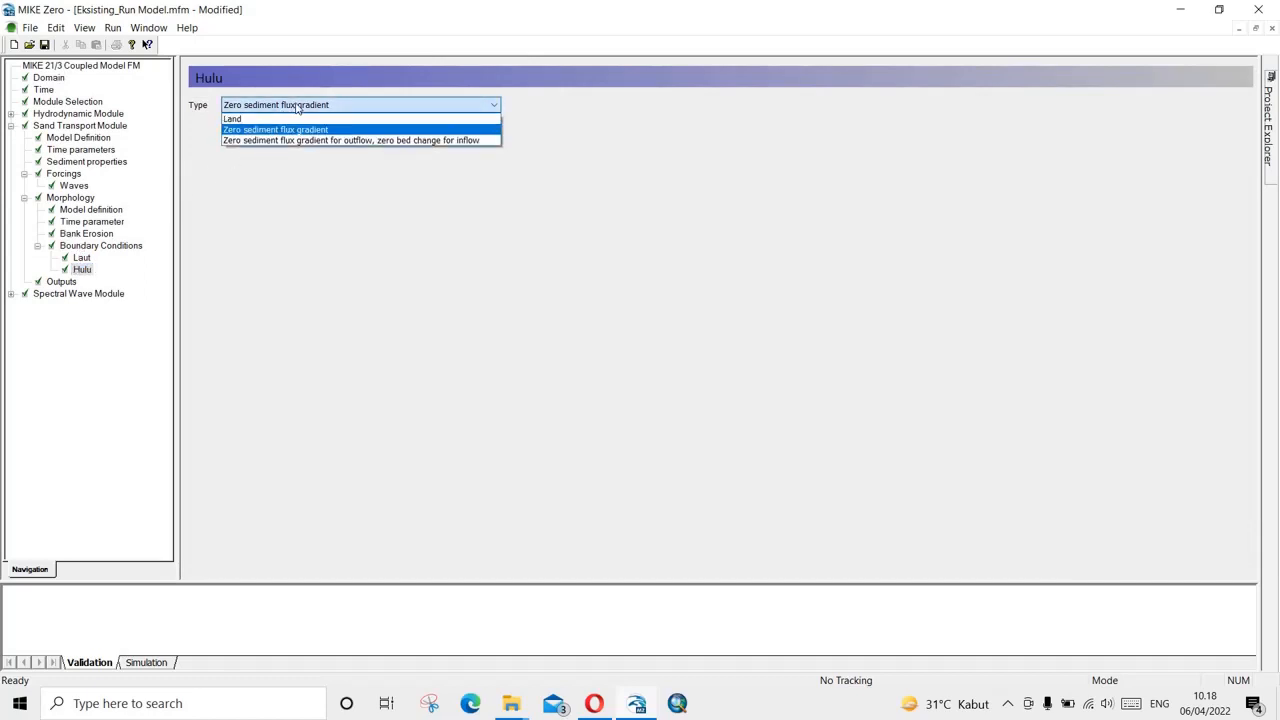
pyautogui.click(296, 108)
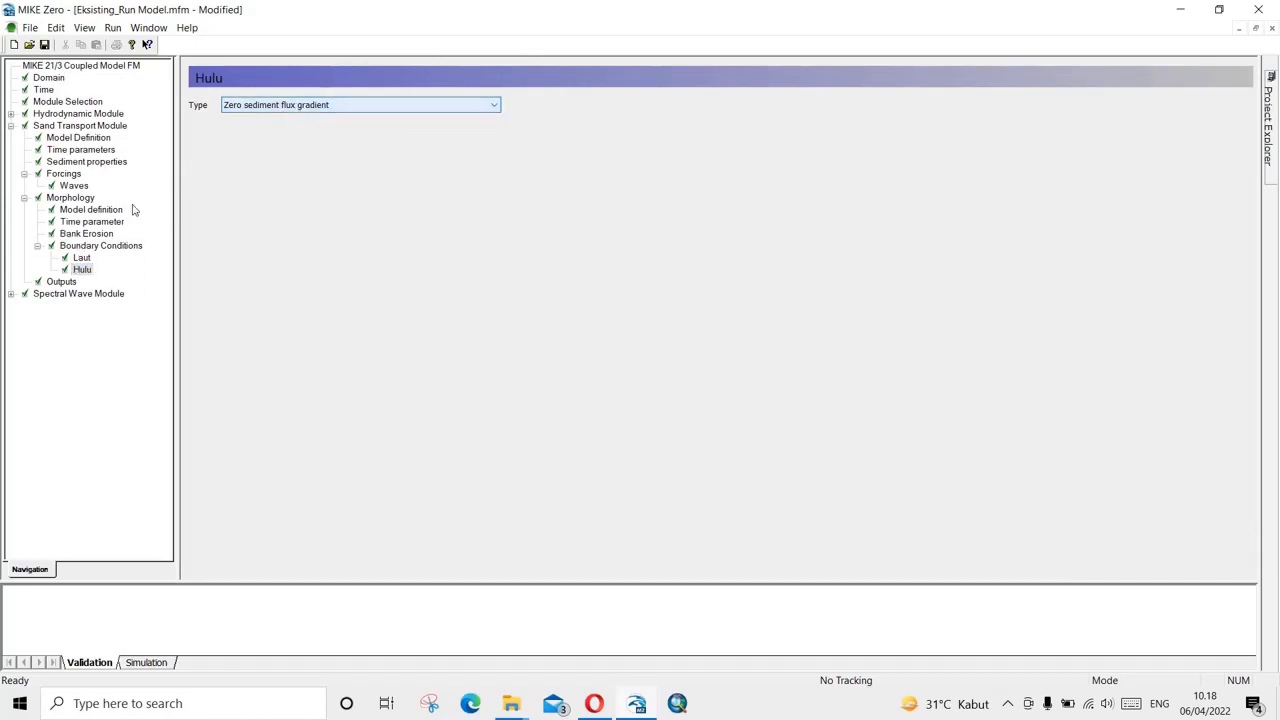
# Add a new Sand Transport Module output with Area series format and flood and dry treatment covering the Whole area.
pyautogui.click(64, 284)
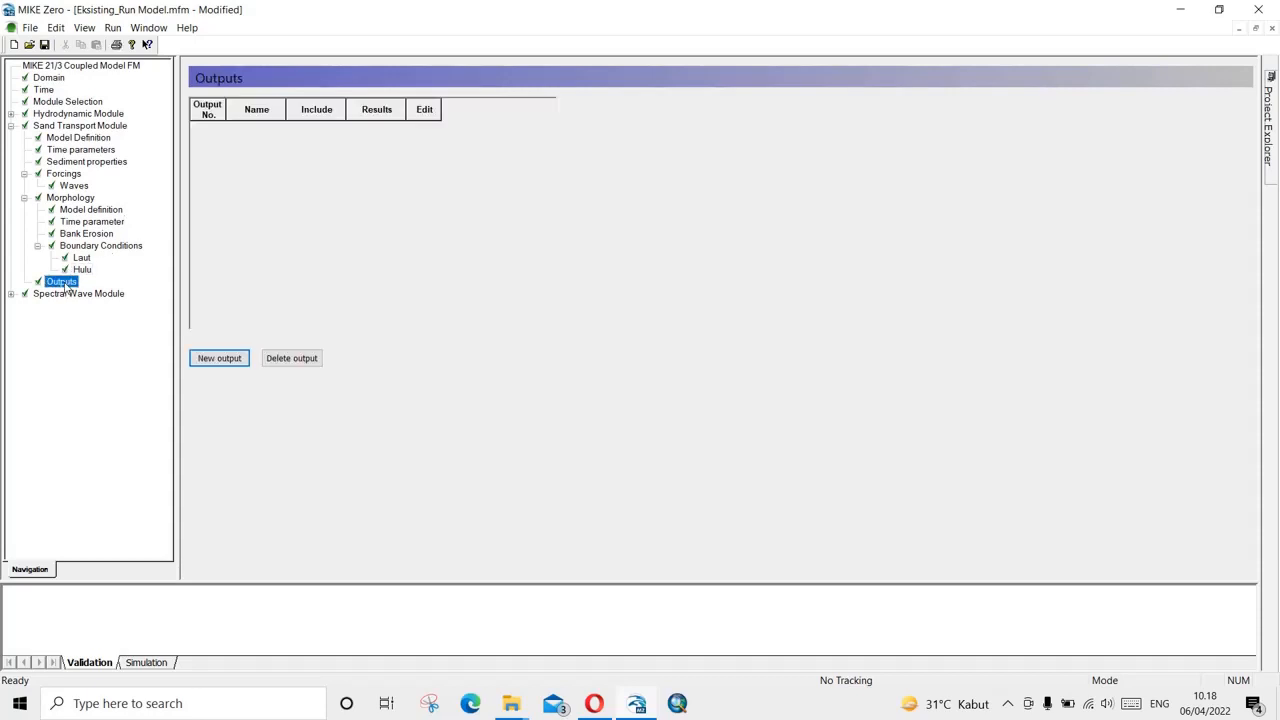
pyautogui.click(219, 358)
pyautogui.click(420, 127)
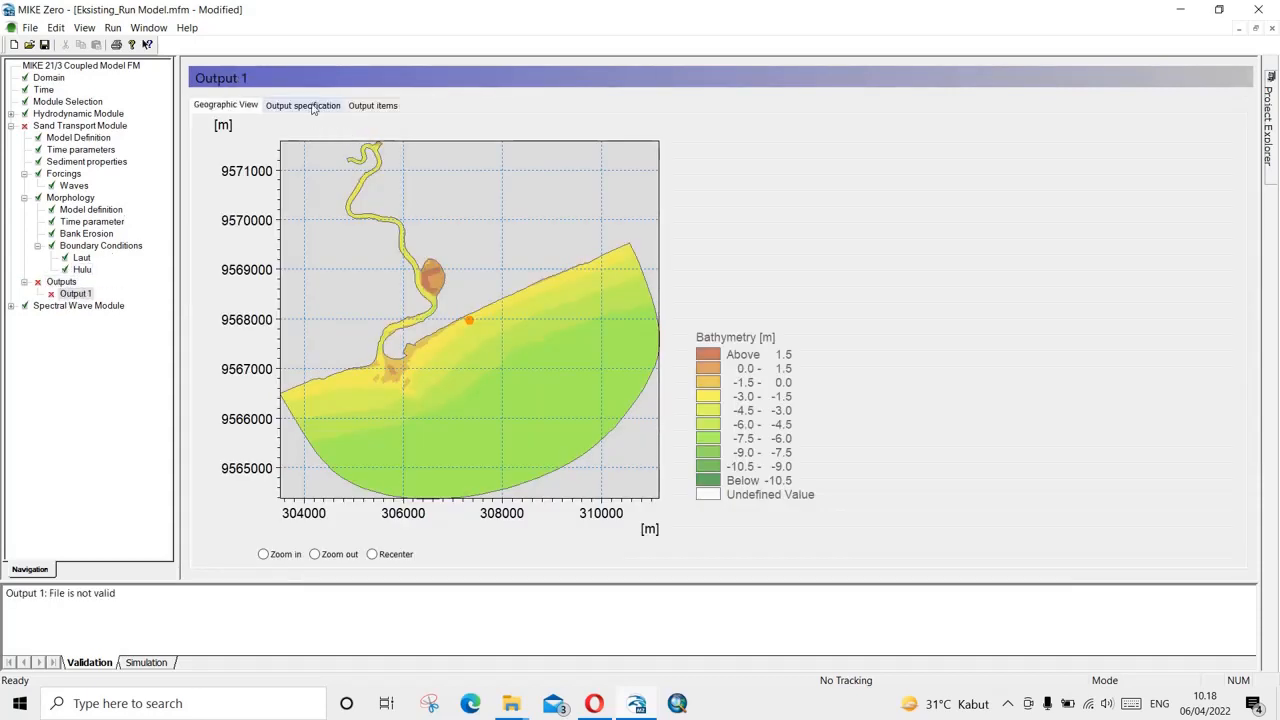
pyautogui.click(314, 106)
pyautogui.click(355, 183)
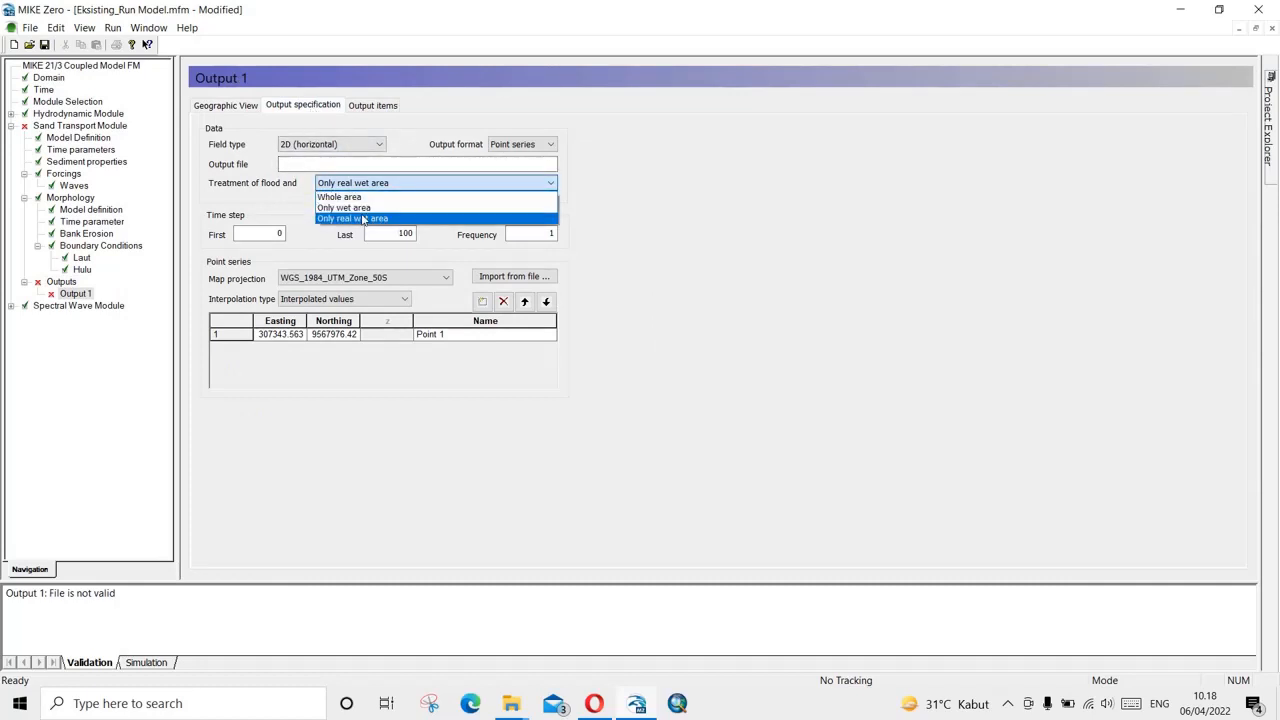
pyautogui.click(365, 198)
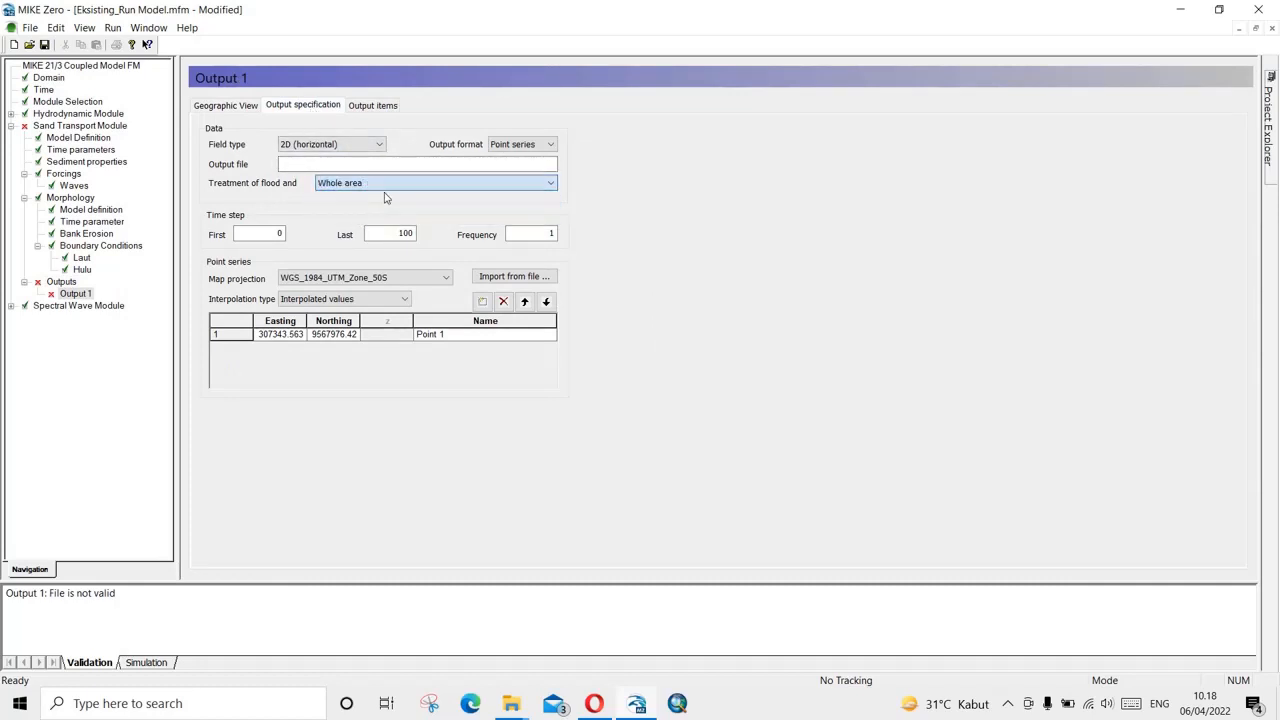
pyautogui.click(514, 146)
pyautogui.click(518, 184)
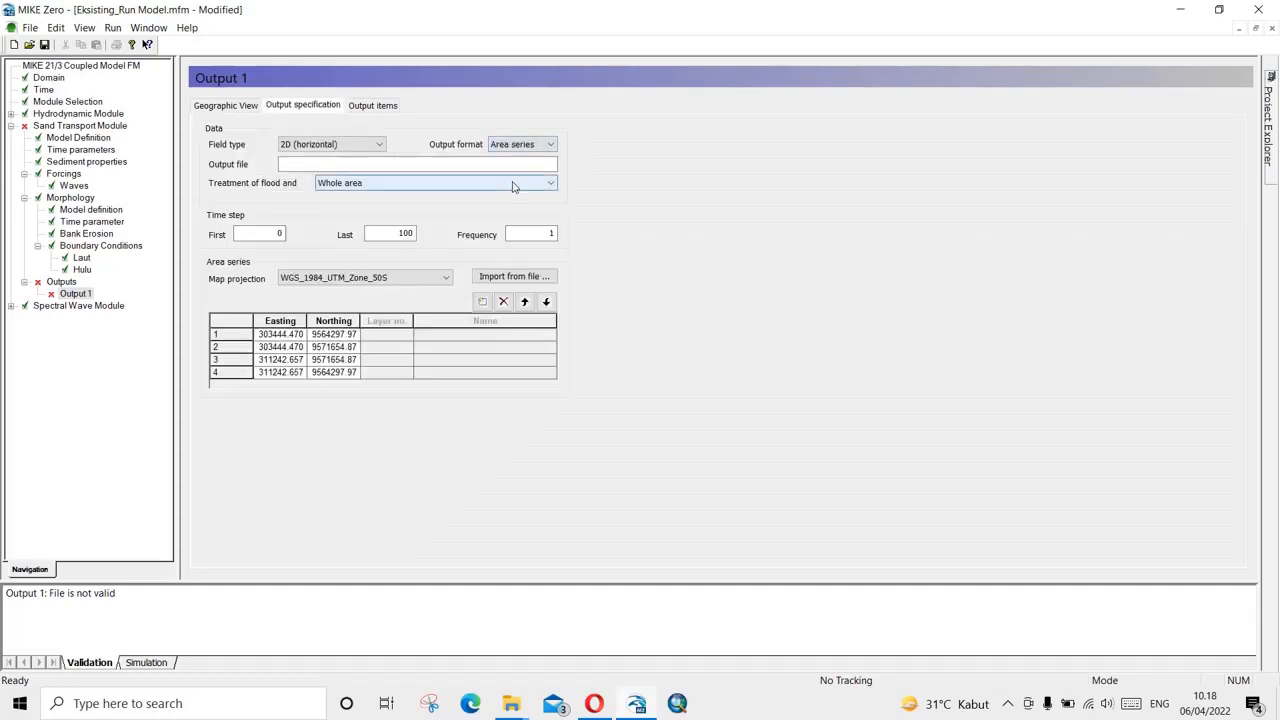
# Include Total load, magnitude and Total load, direction as additional variables in the sand transport output.
pyautogui.click(384, 110)
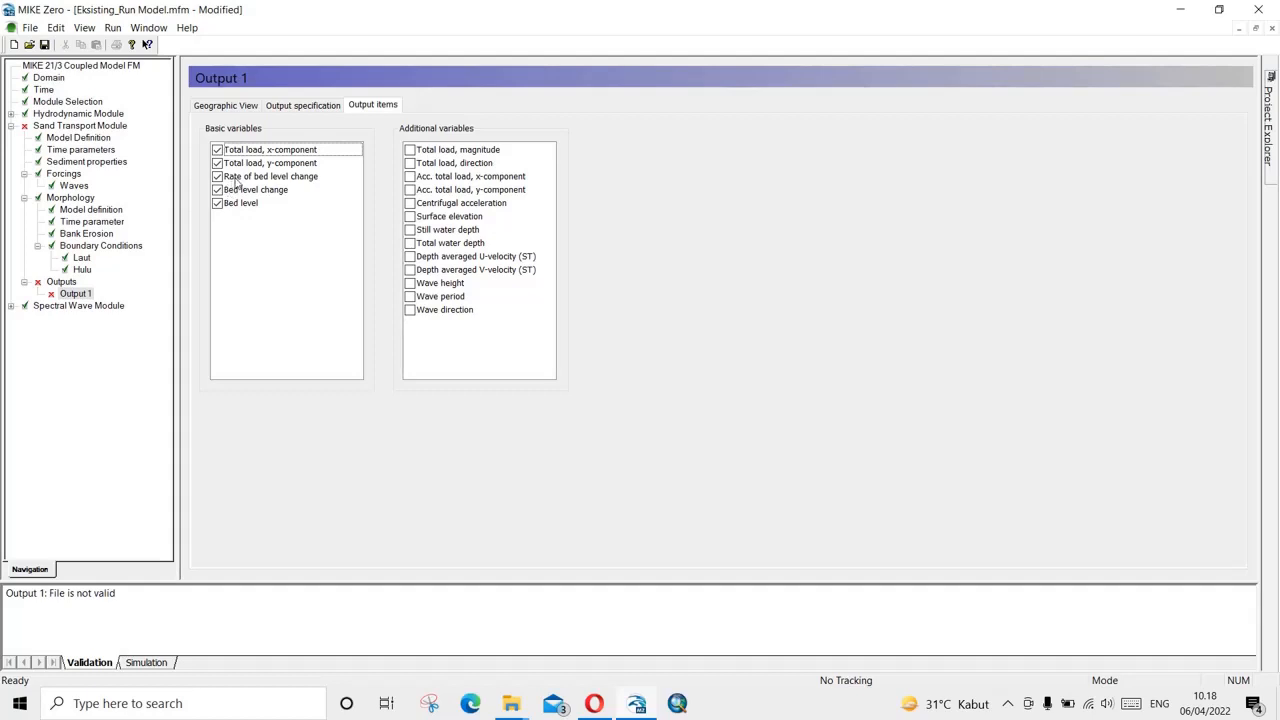
pyautogui.click(411, 151)
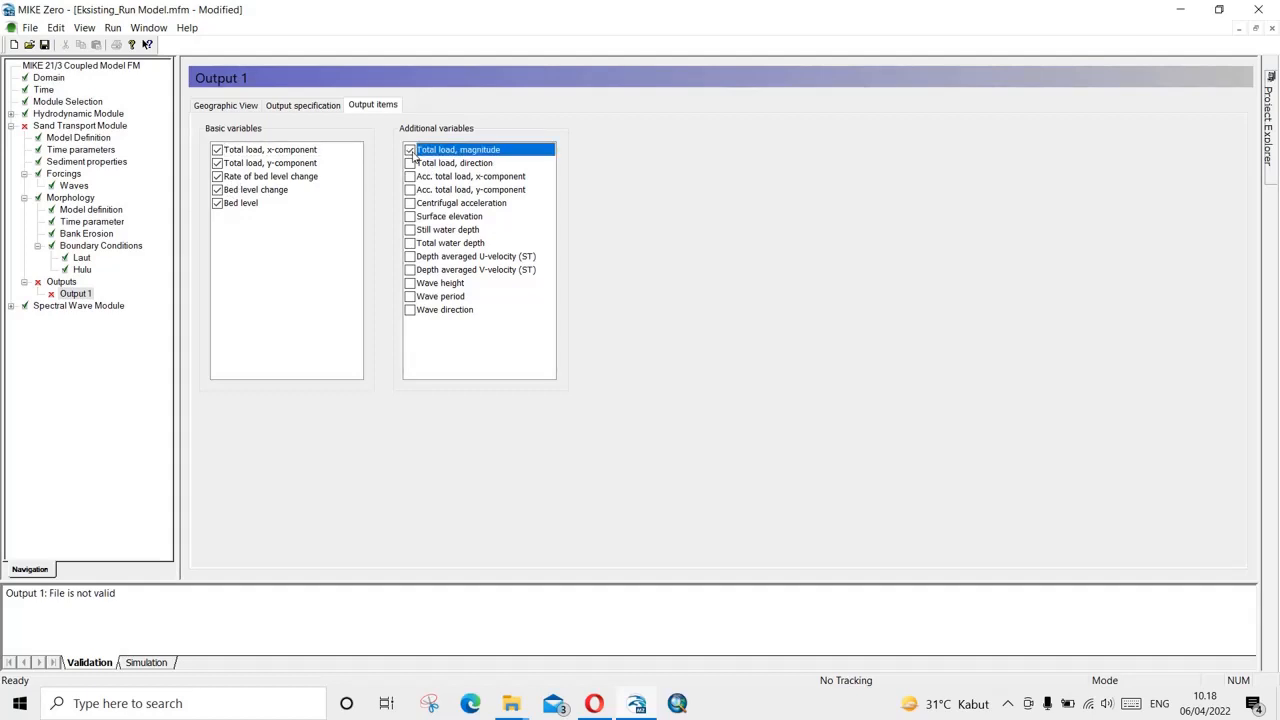
pyautogui.click(411, 151)
pyautogui.click(411, 163)
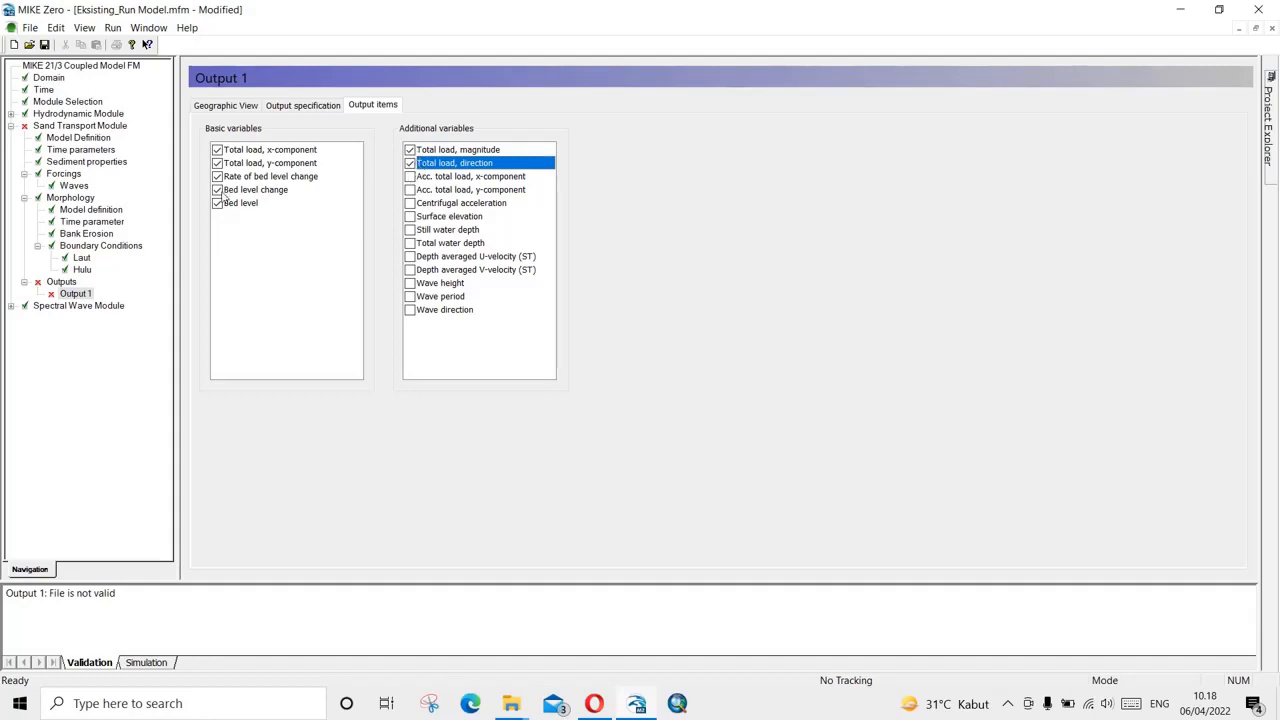
# Name the sand transport output file Eksisting Sediment Model.
pyautogui.click(300, 106)
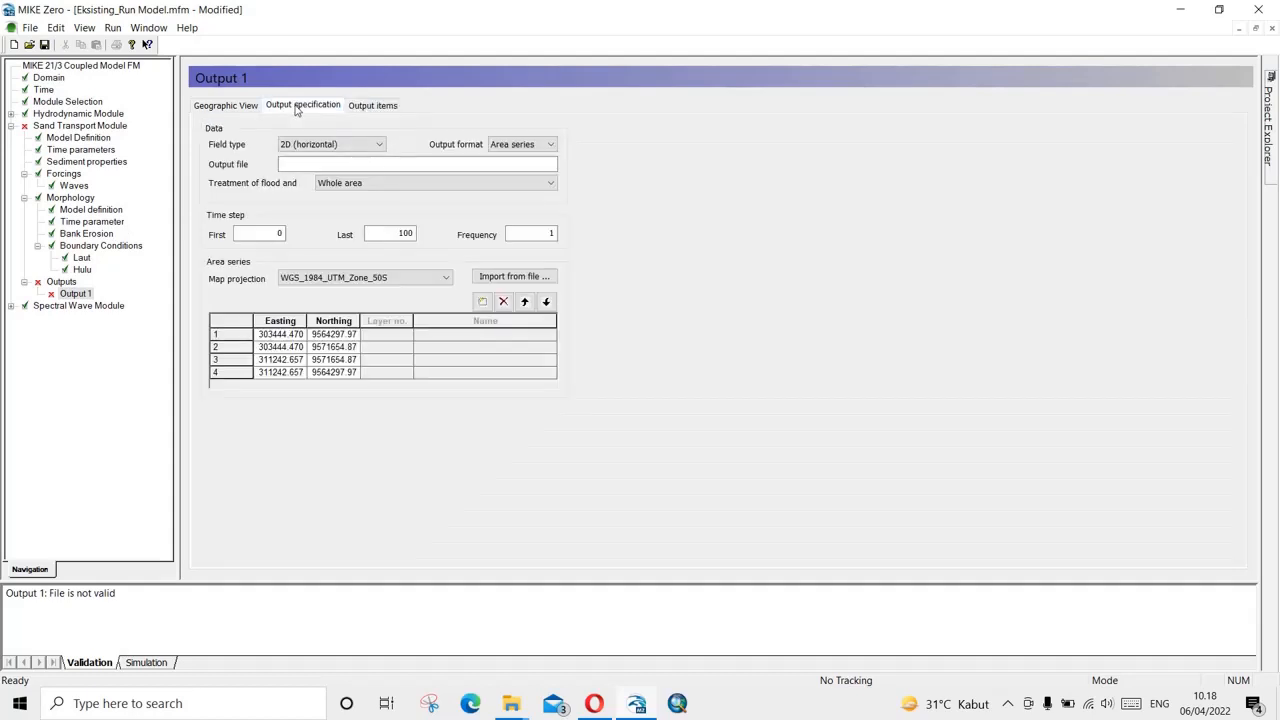
pyautogui.click(387, 167)
pyautogui.write('Eksisitng')
pyautogui.press('BackSpace')
pyautogui.press('BackSpace')
pyautogui.press('BackSpace')
pyautogui.write('ting Sediment Model')
pyautogui.press('Return')
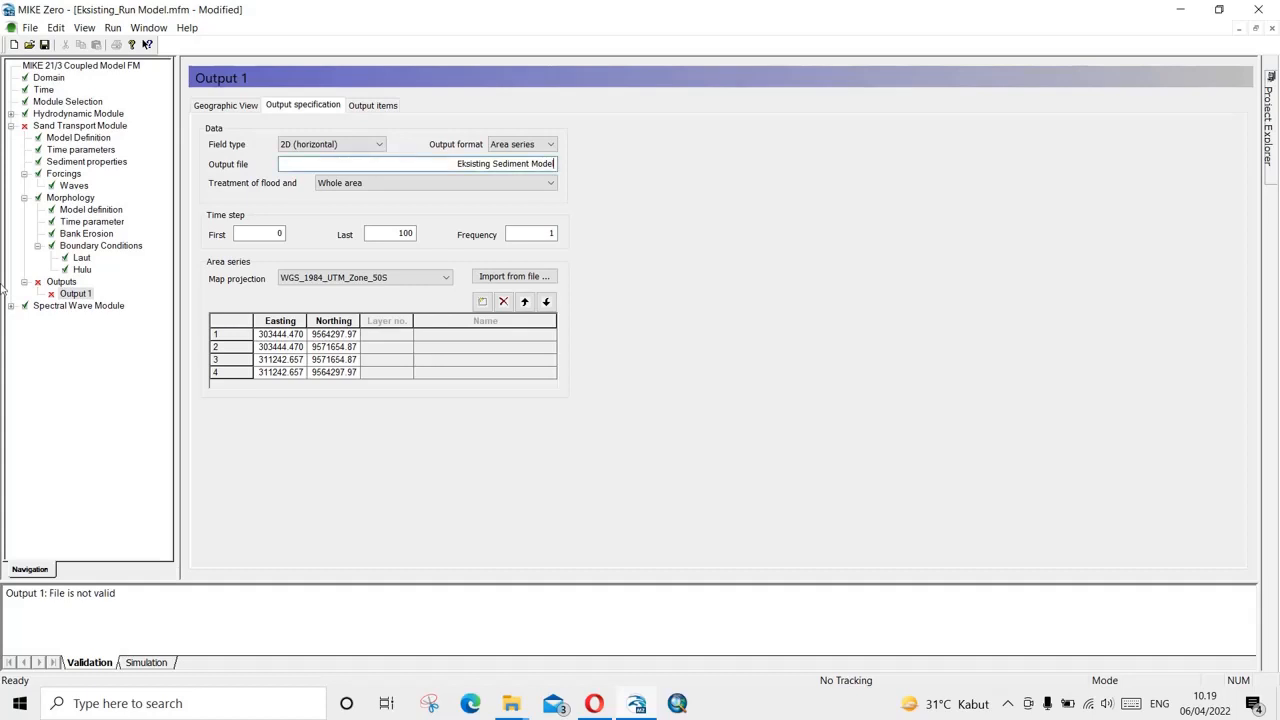
# Return to the Sand Transport Module's Model Definition settings and save the coupled model setup.
pyautogui.click(24, 281)
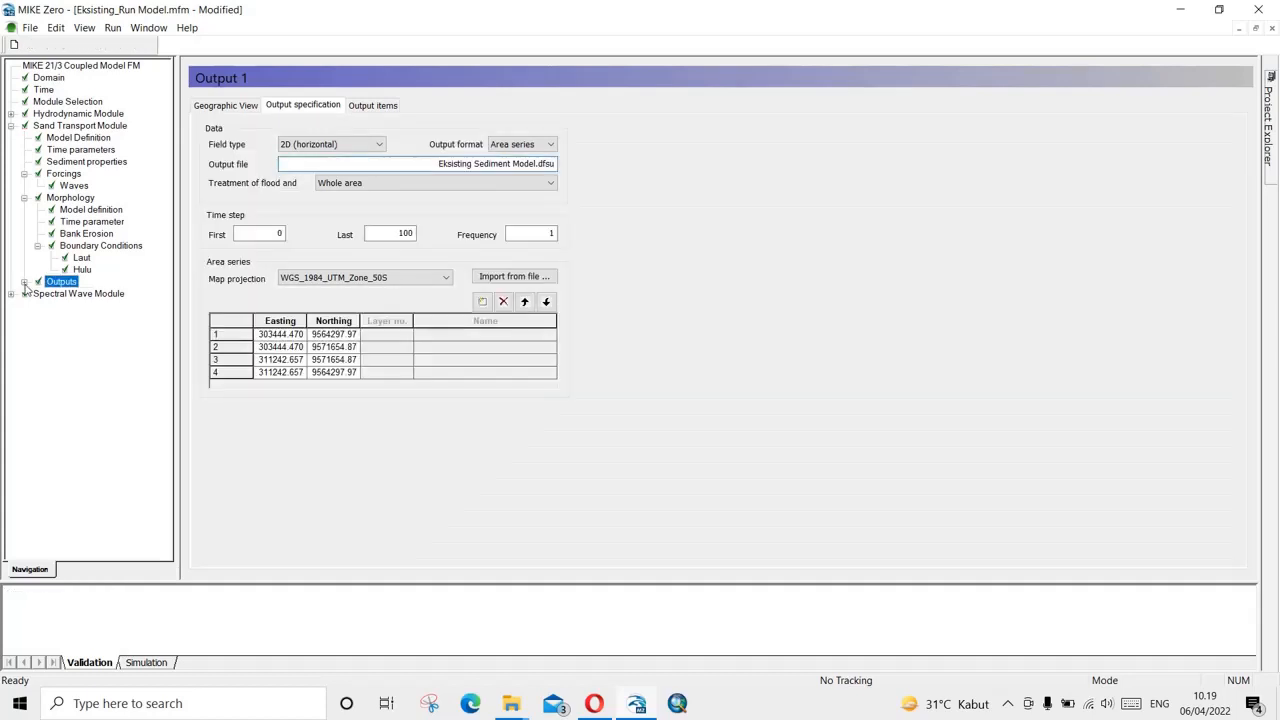
pyautogui.click(75, 162)
pyautogui.click(77, 138)
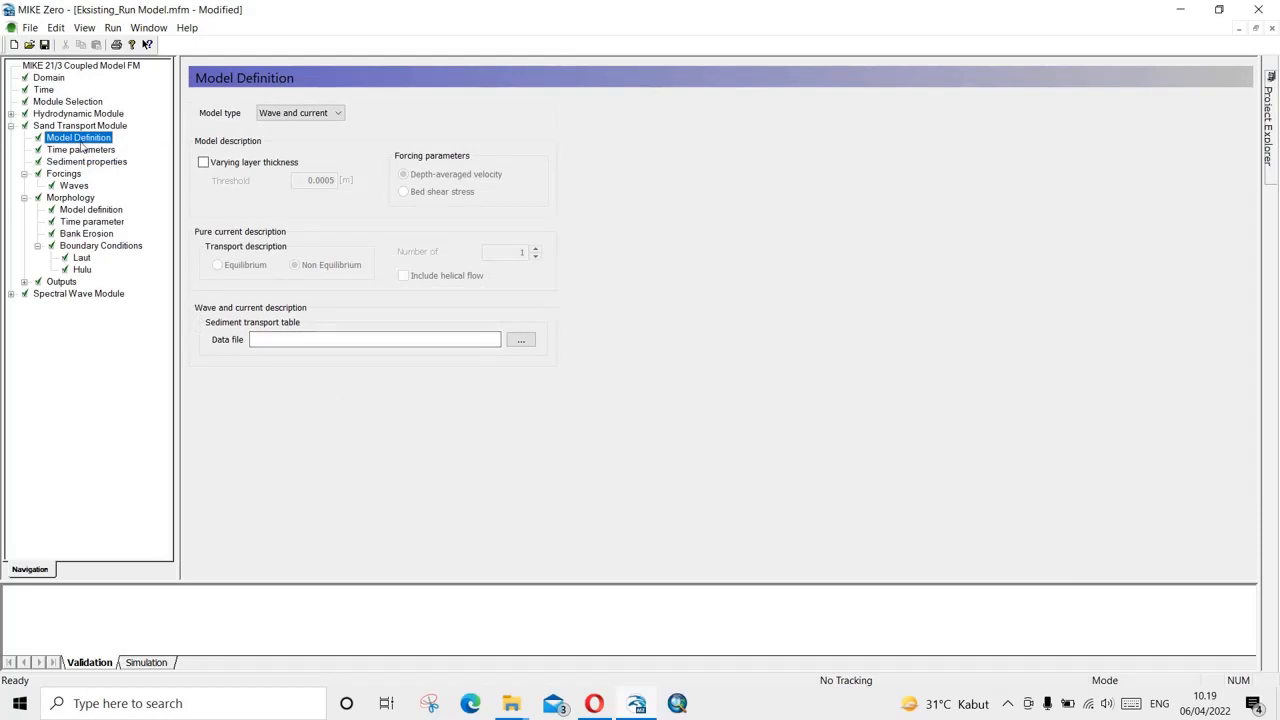
pyautogui.click(44, 44)
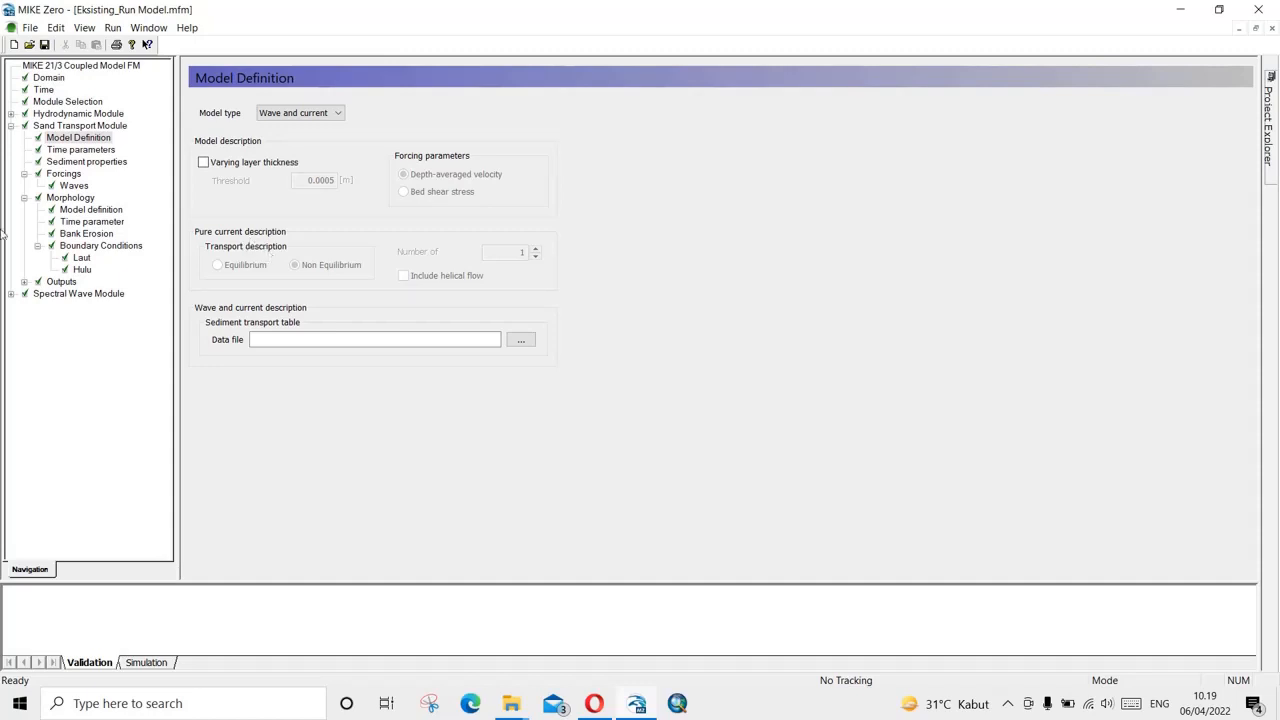
# Create a new MIKE 21 Toolbox (.21t) document.
pyautogui.click(14, 44)
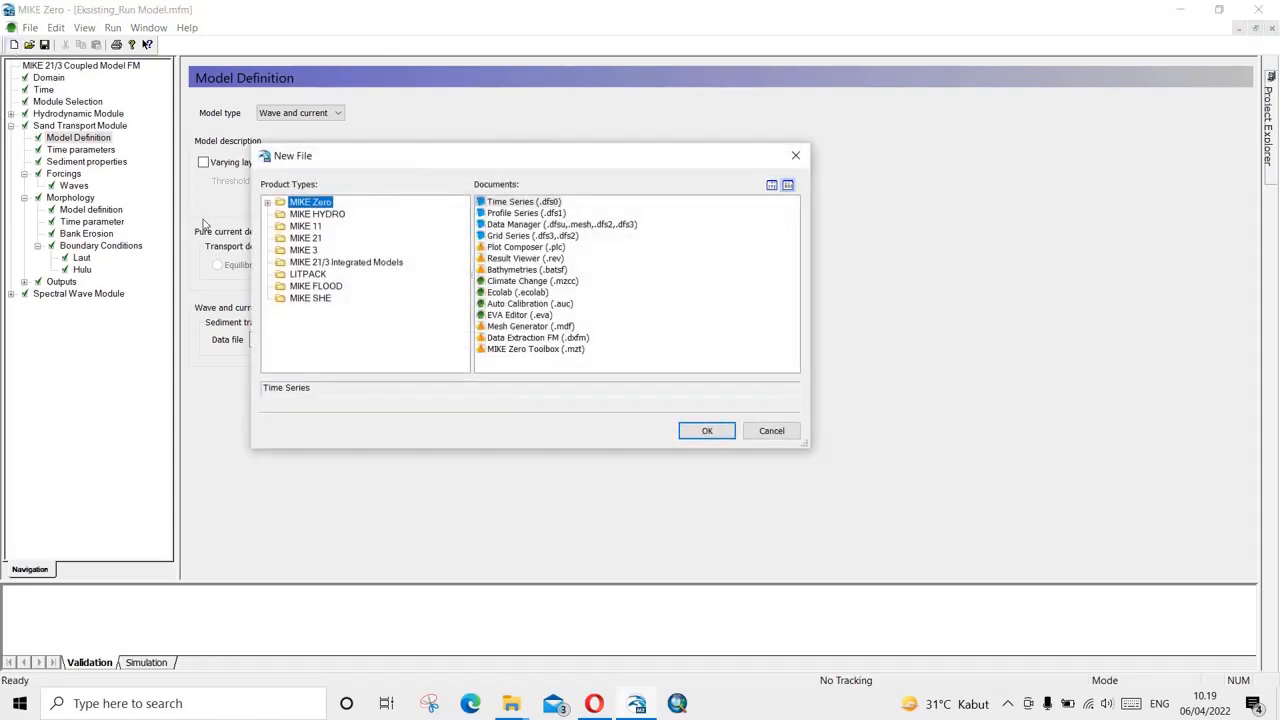
pyautogui.click(795, 156)
pyautogui.click(14, 44)
pyautogui.moveTo(398, 163); pyautogui.dragTo(428, 38)
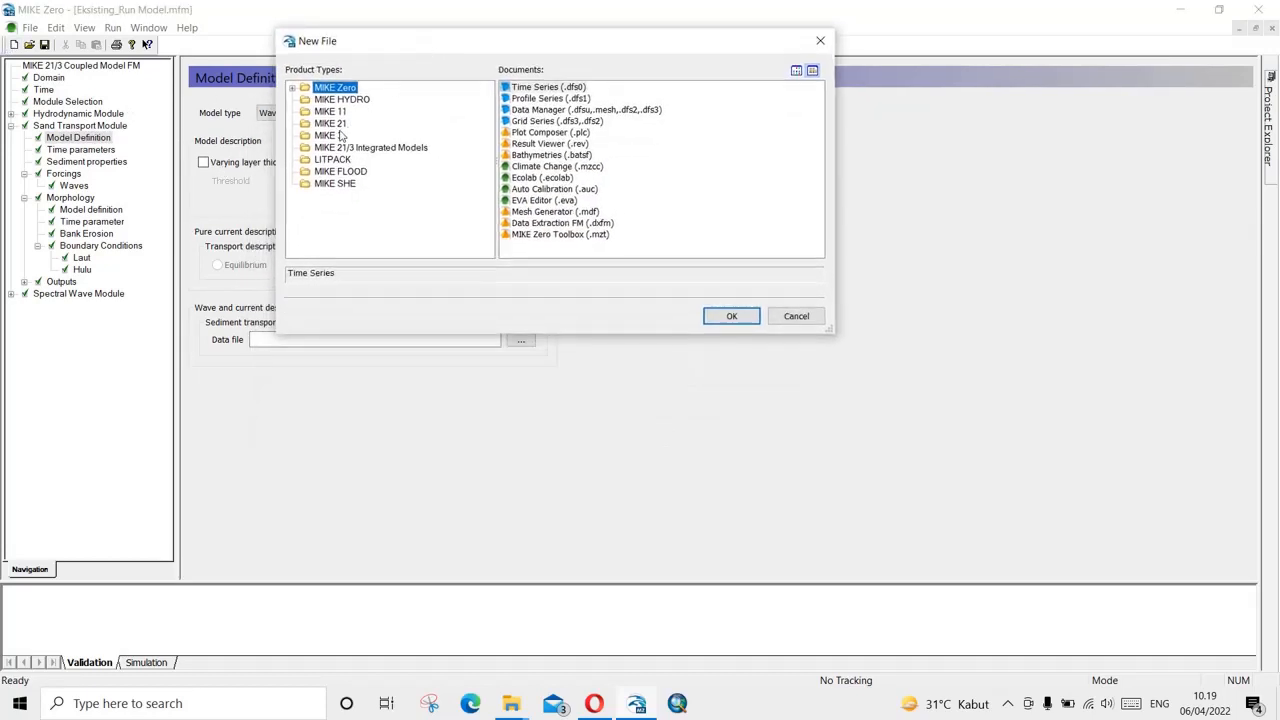
pyautogui.click(338, 124)
pyautogui.click(521, 180)
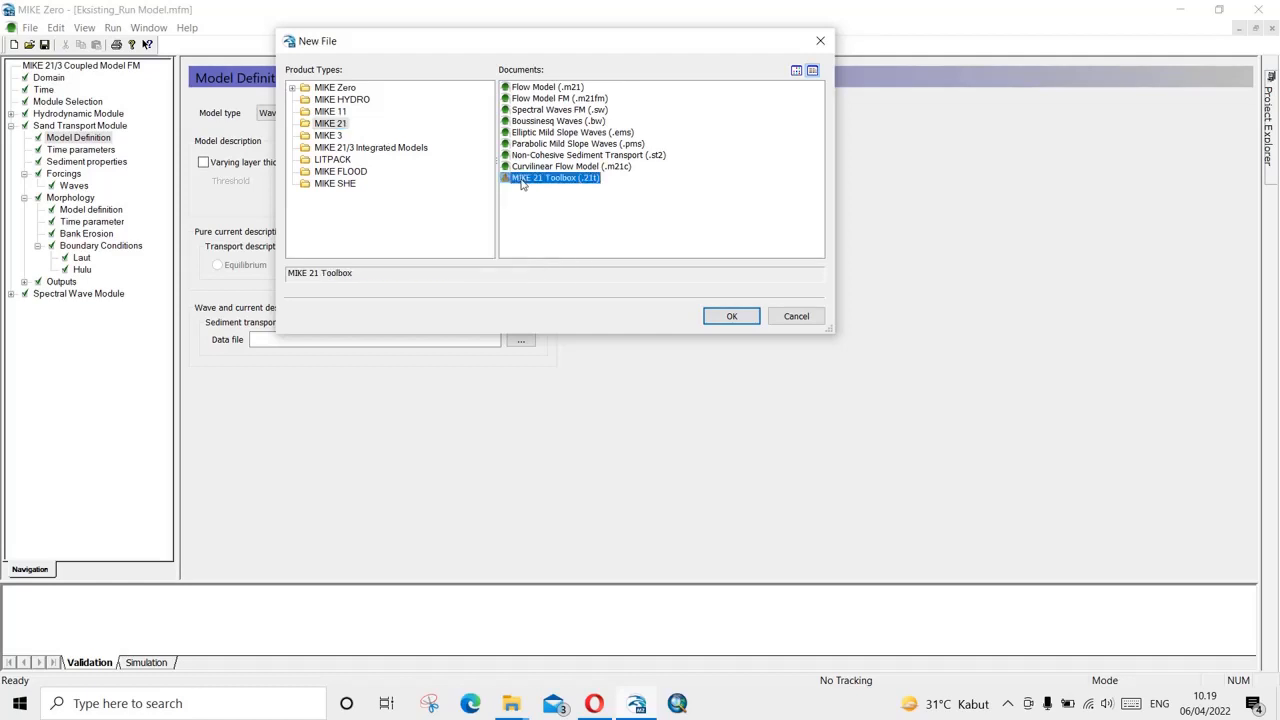
pyautogui.click(725, 315)
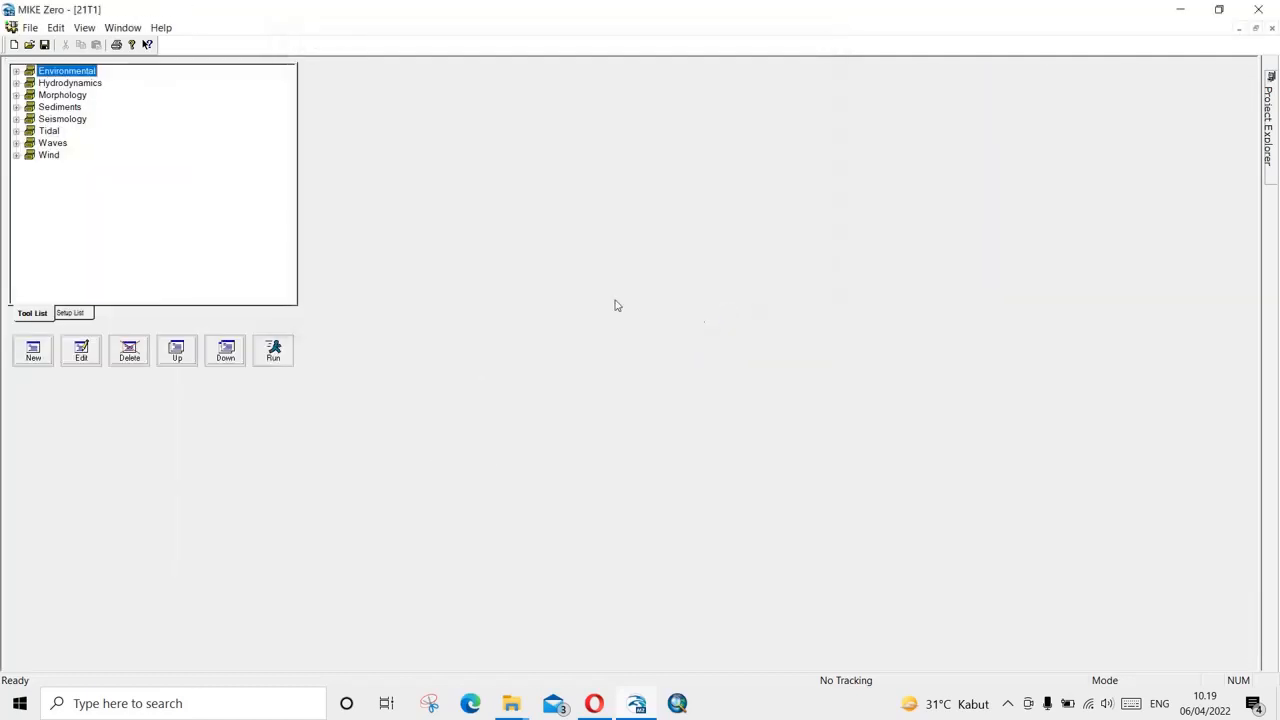
# Start a Generation of Q3D Sediment Tables setup from the Sediments tools and set its water temperature to 27.
pyautogui.click(16, 107)
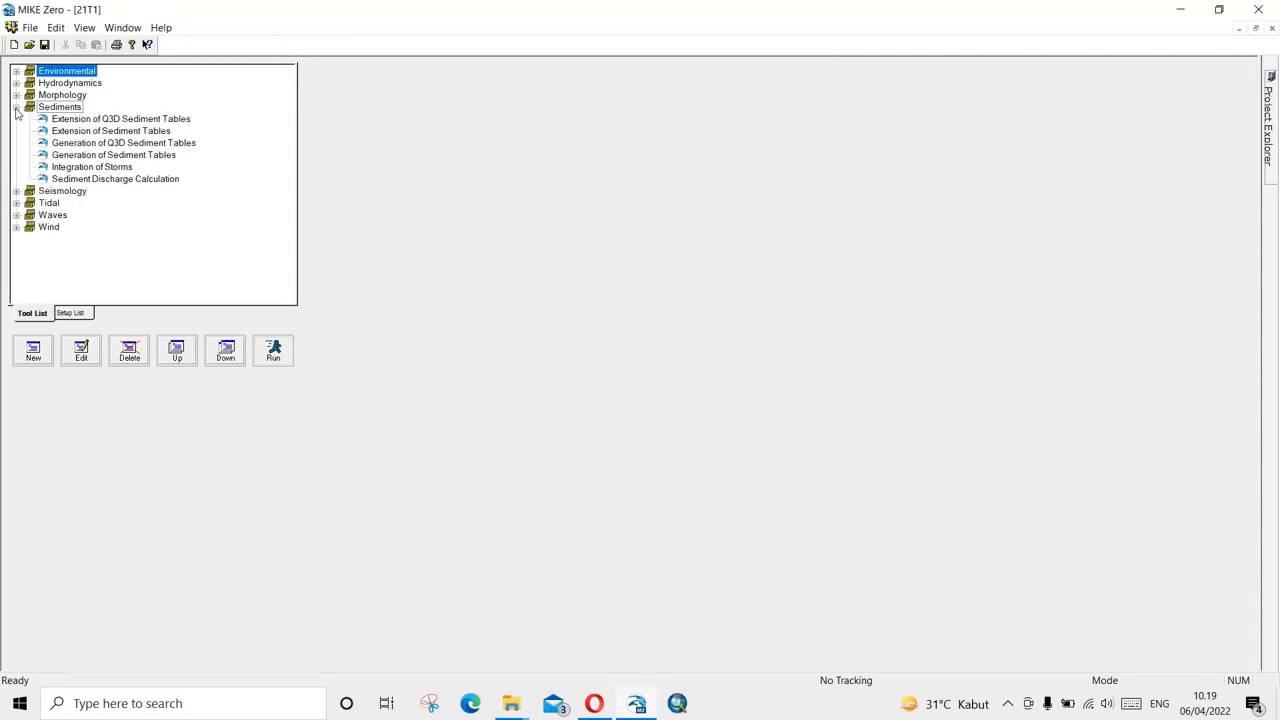
pyautogui.click(73, 145)
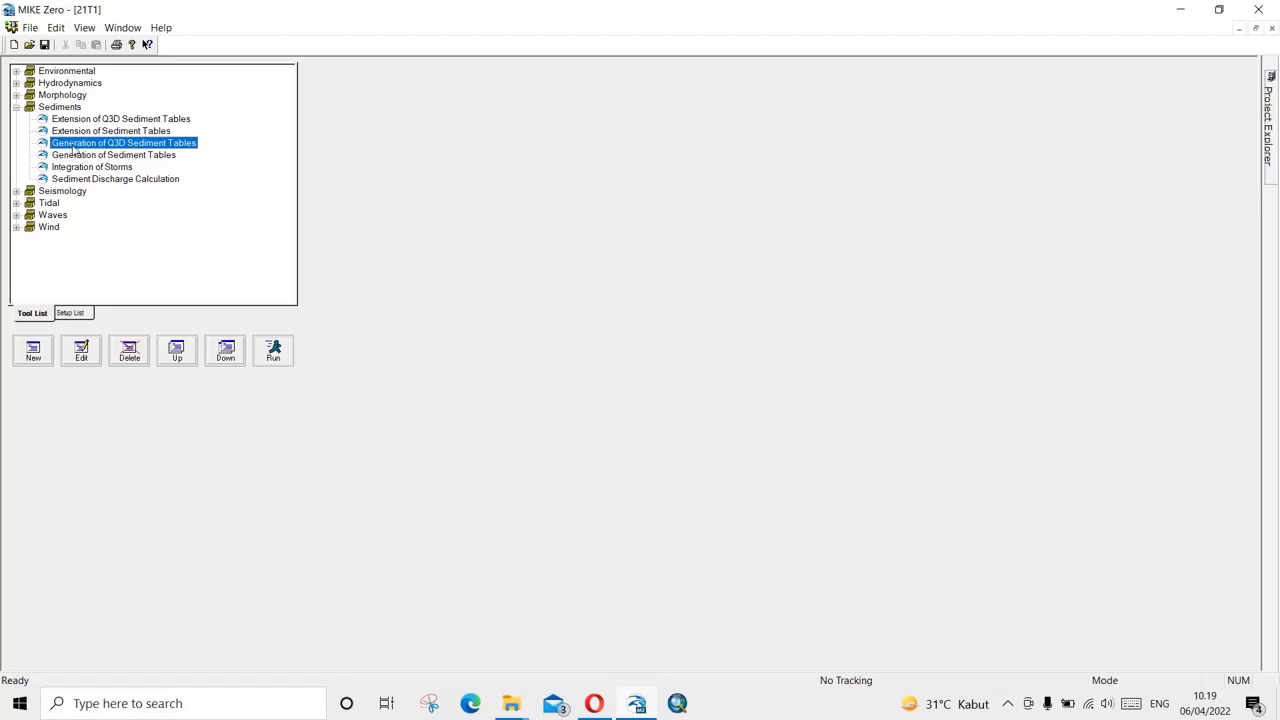
pyautogui.doubleClick(74, 146)
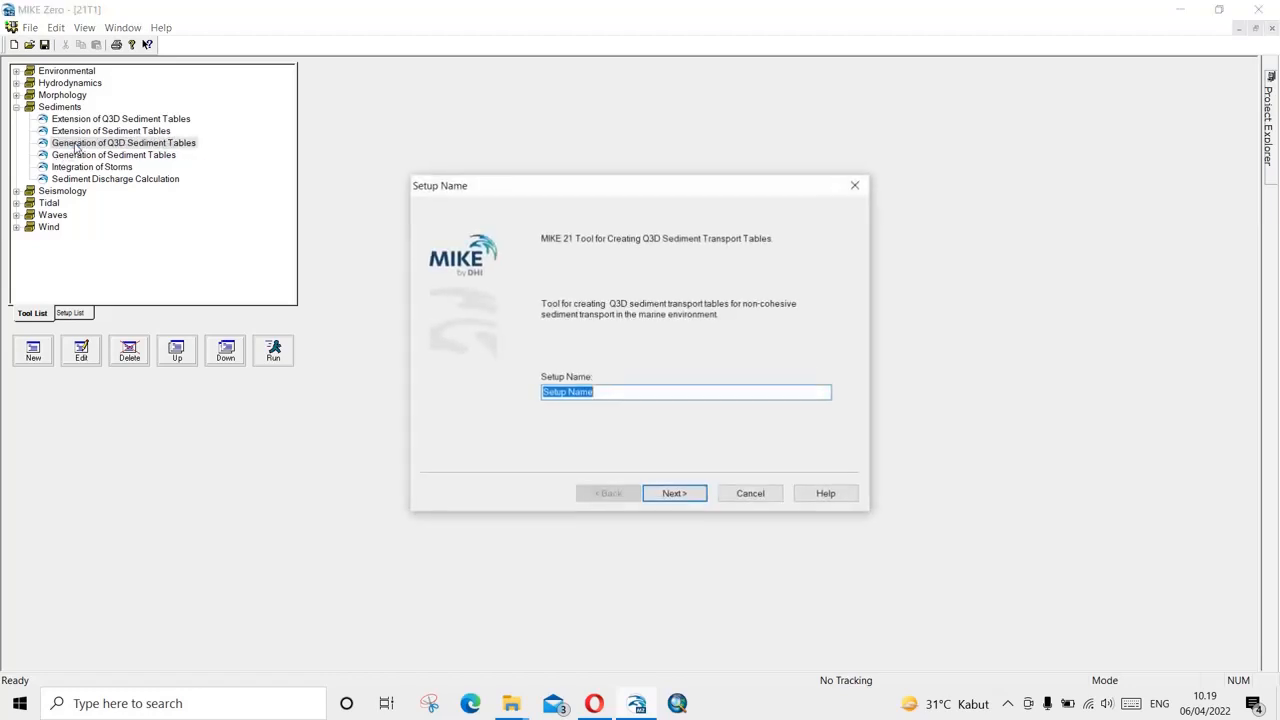
pyautogui.click(678, 494)
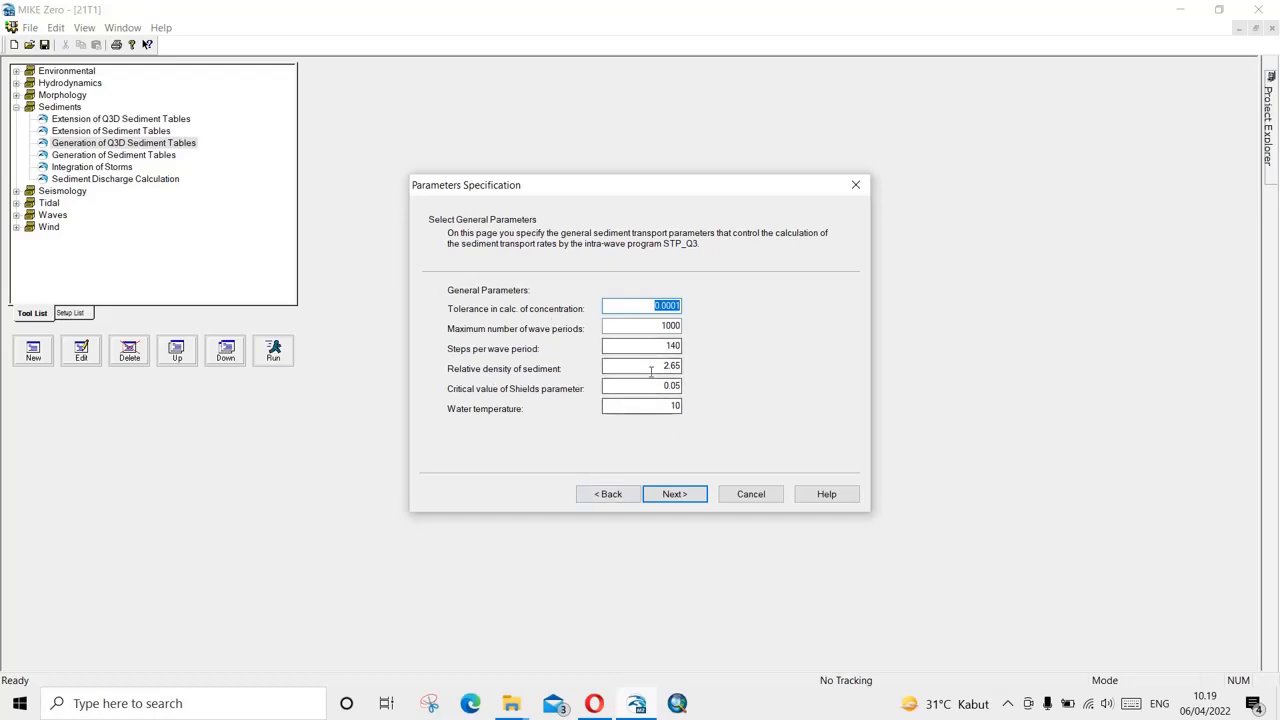
pyautogui.doubleClick(636, 408)
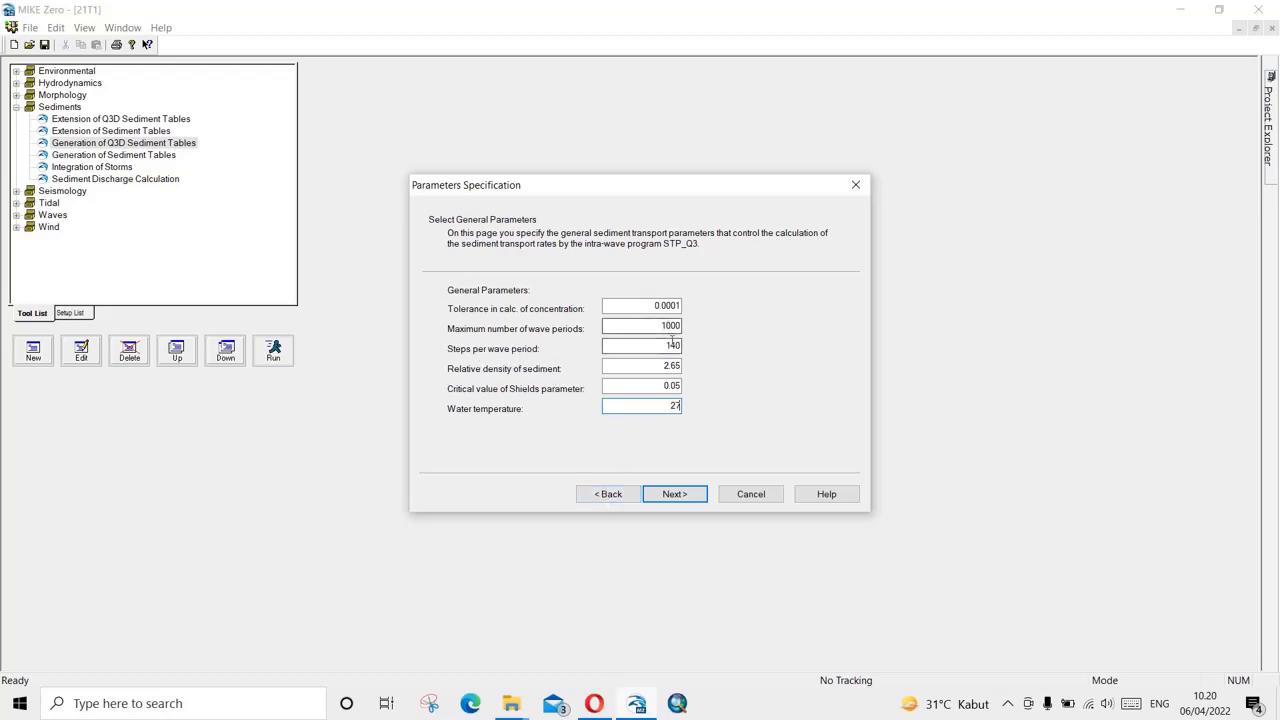
pyautogui.click(685, 494)
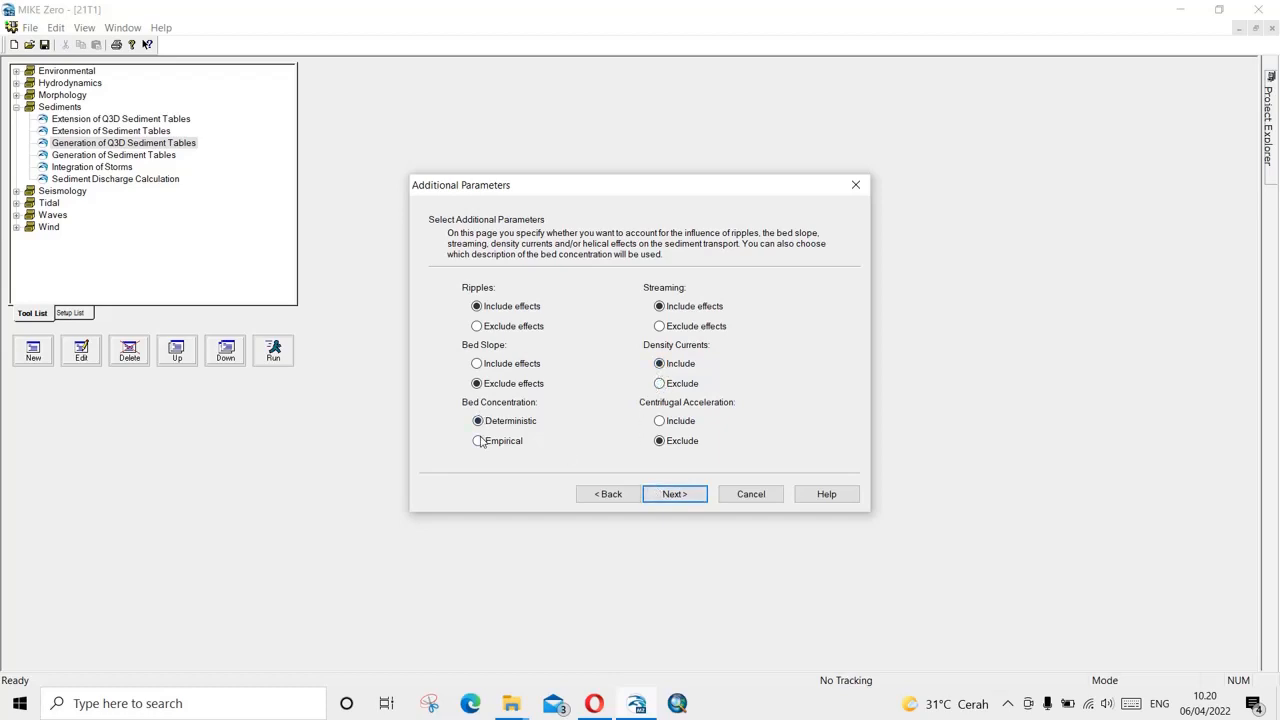
# Accept the additional parameters, choose Isobe & Horikawa as the wave theory, and accept the sediment transport table axes.
pyautogui.click(686, 494)
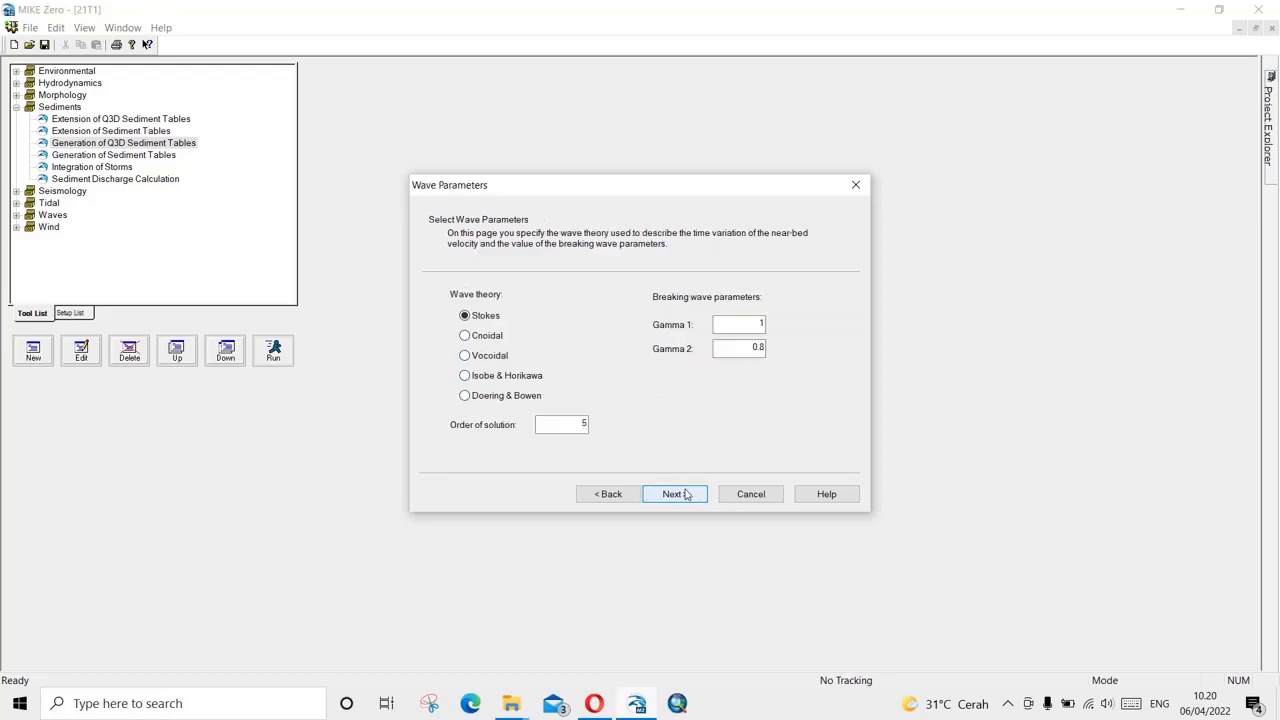
pyautogui.click(465, 376)
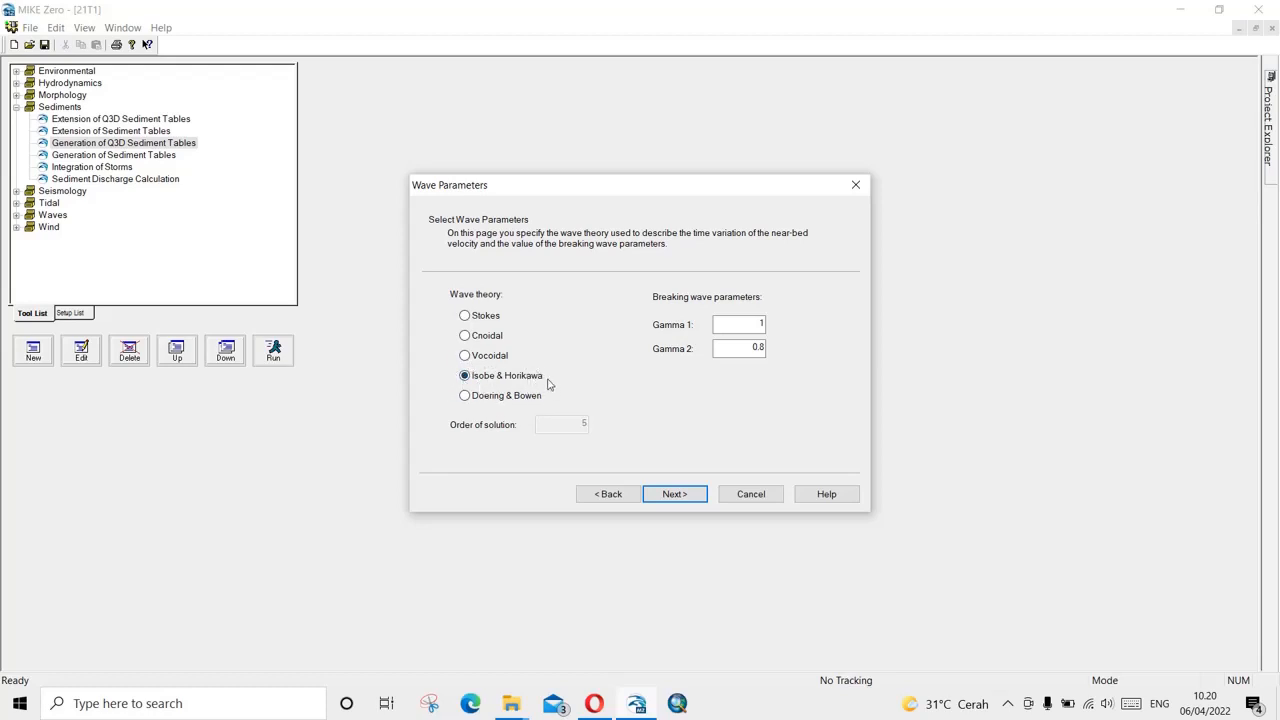
pyautogui.click(670, 494)
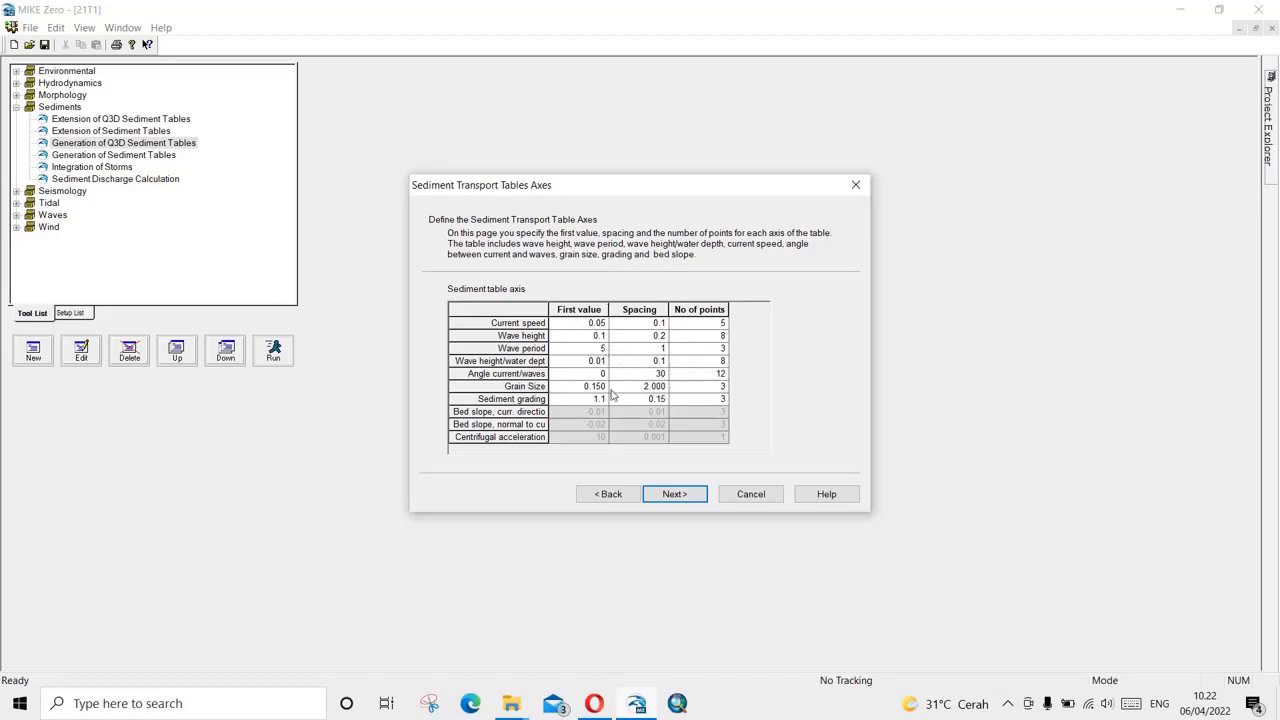
pyautogui.click(670, 492)
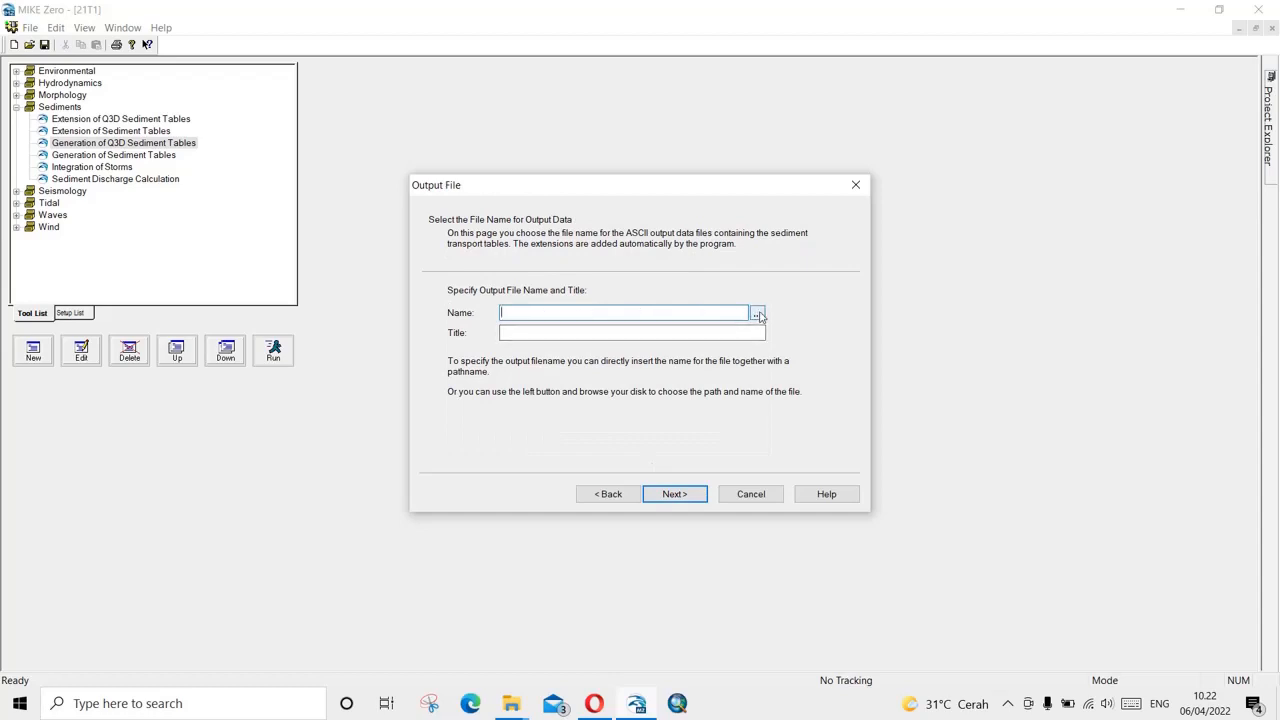
# Name the output file Sedimen Tabel in the MODEL MIKE 21-3 folder, title it Kintap Tabel, and execute the sediment table generation.
pyautogui.click(758, 314)
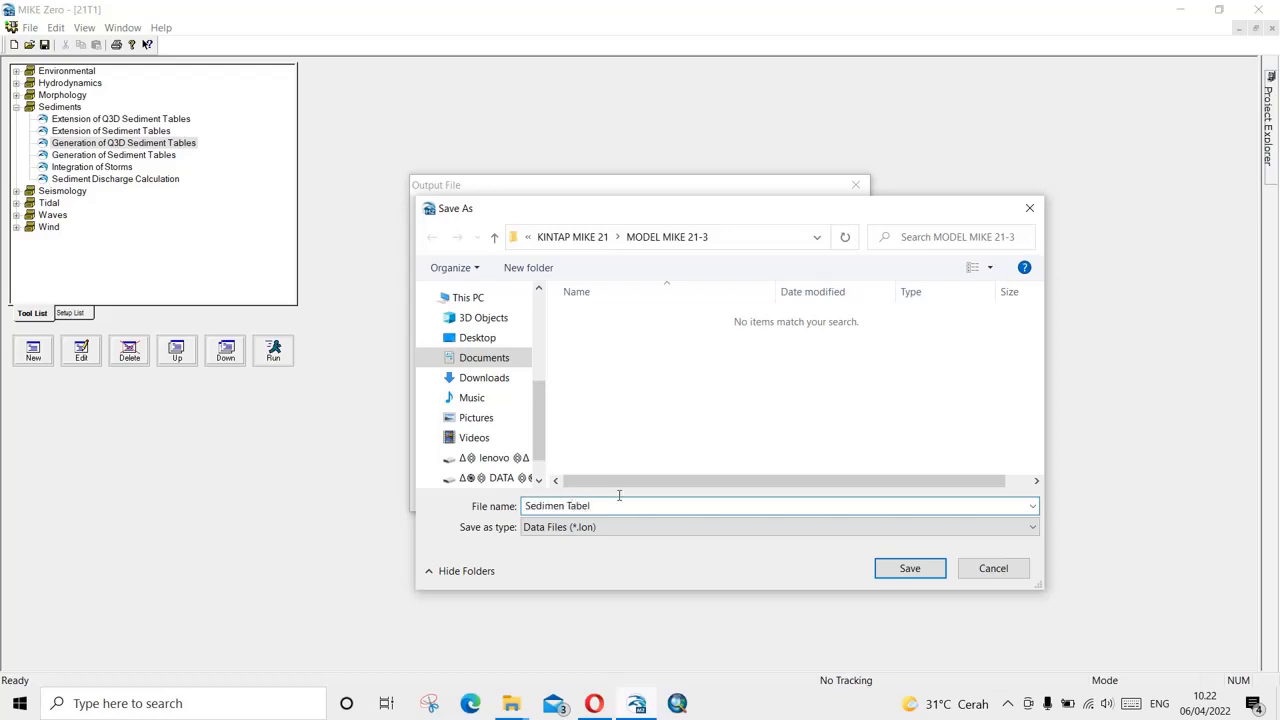
pyautogui.click(909, 568)
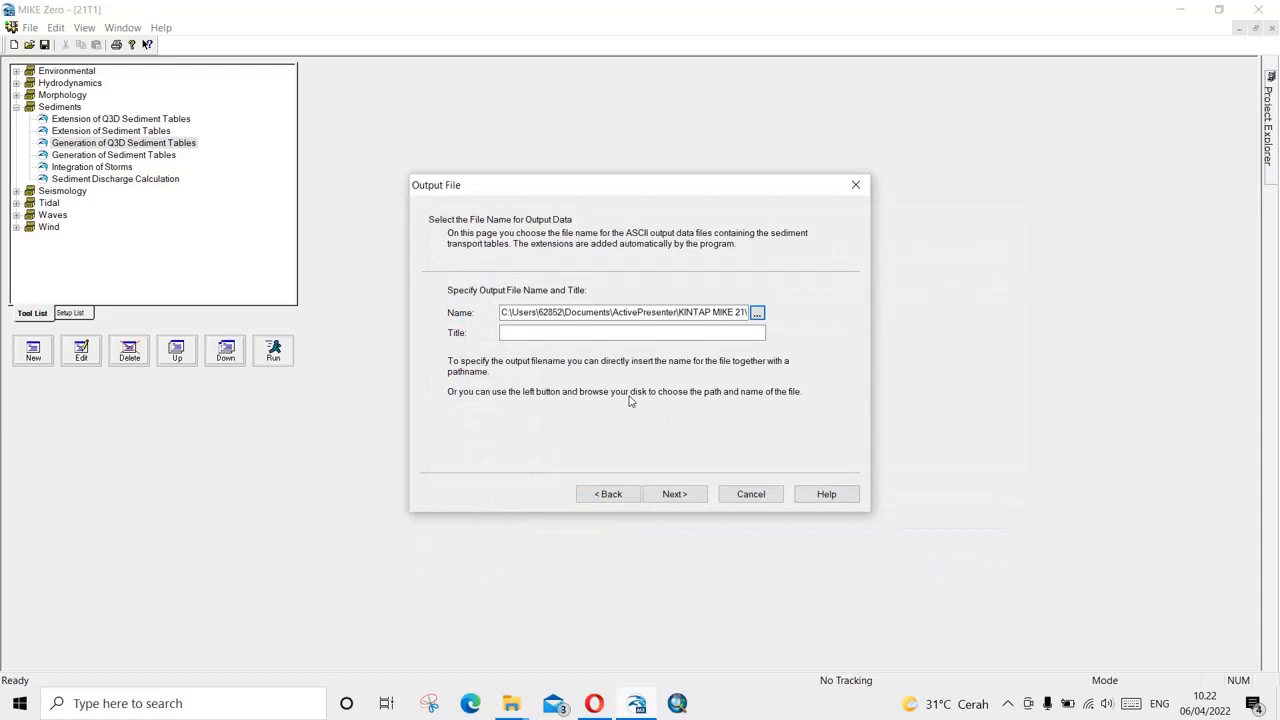
pyautogui.click(600, 339)
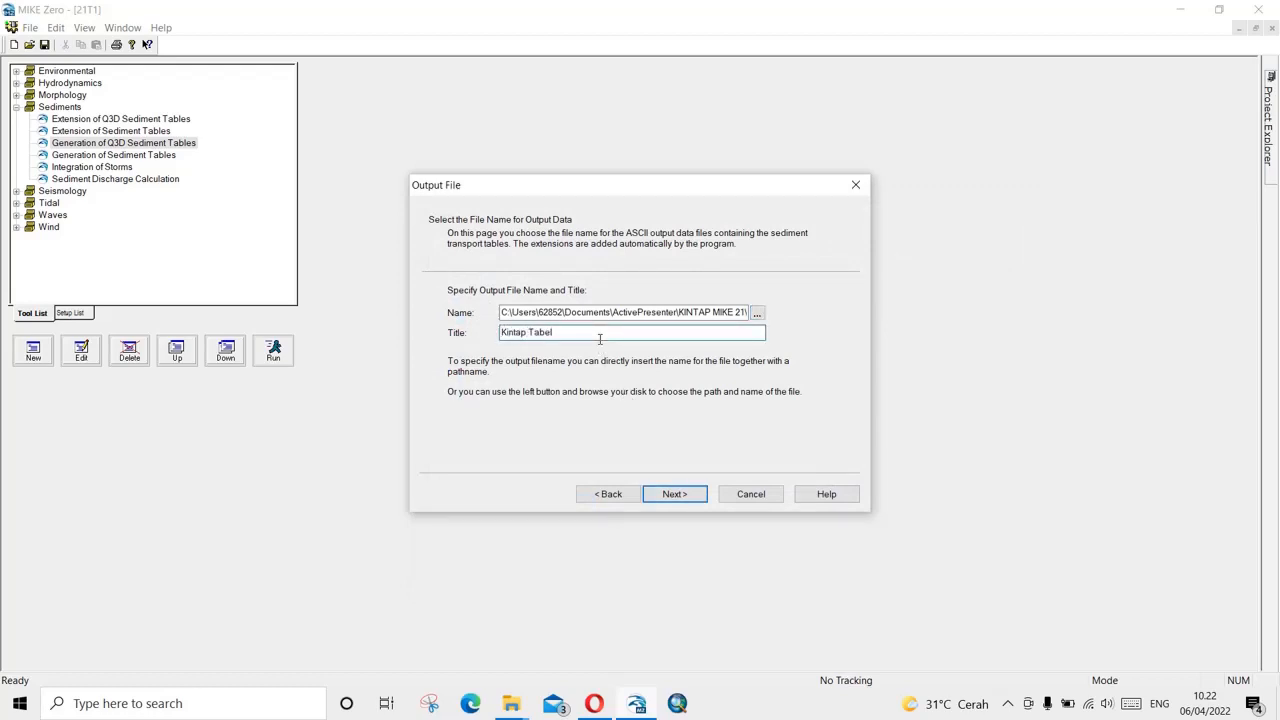
pyautogui.click(662, 493)
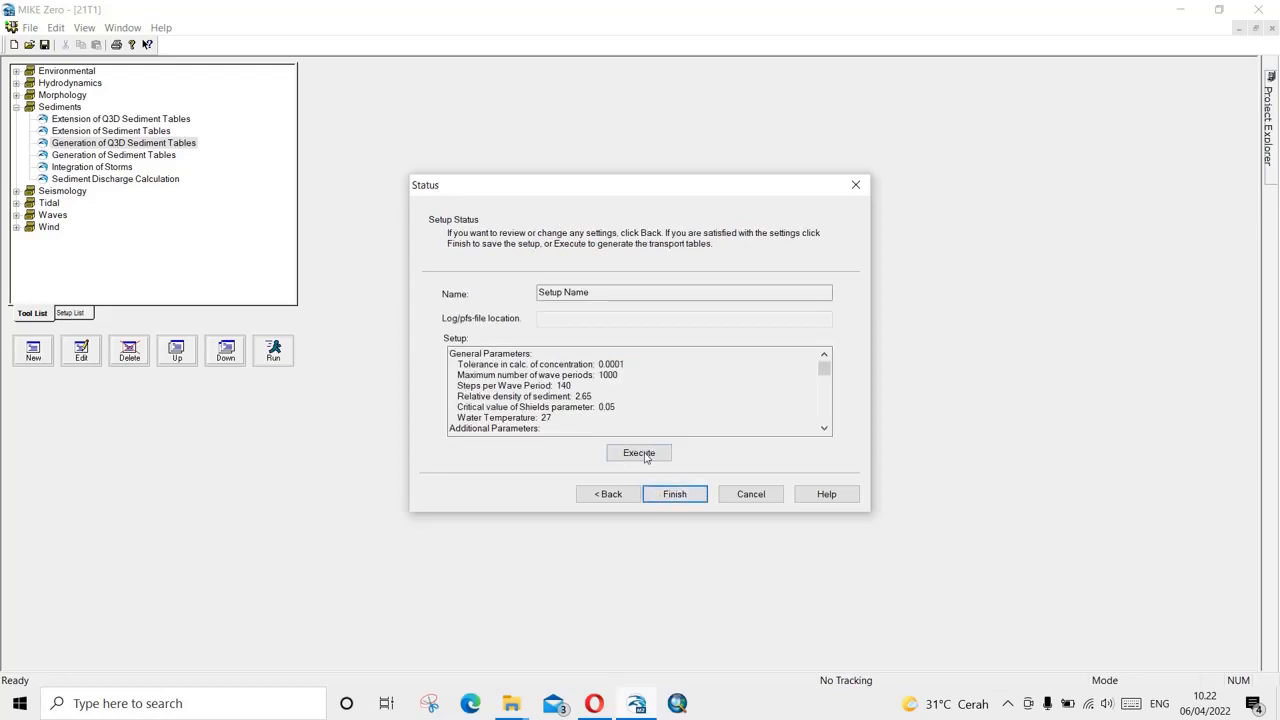
pyautogui.click(640, 454)
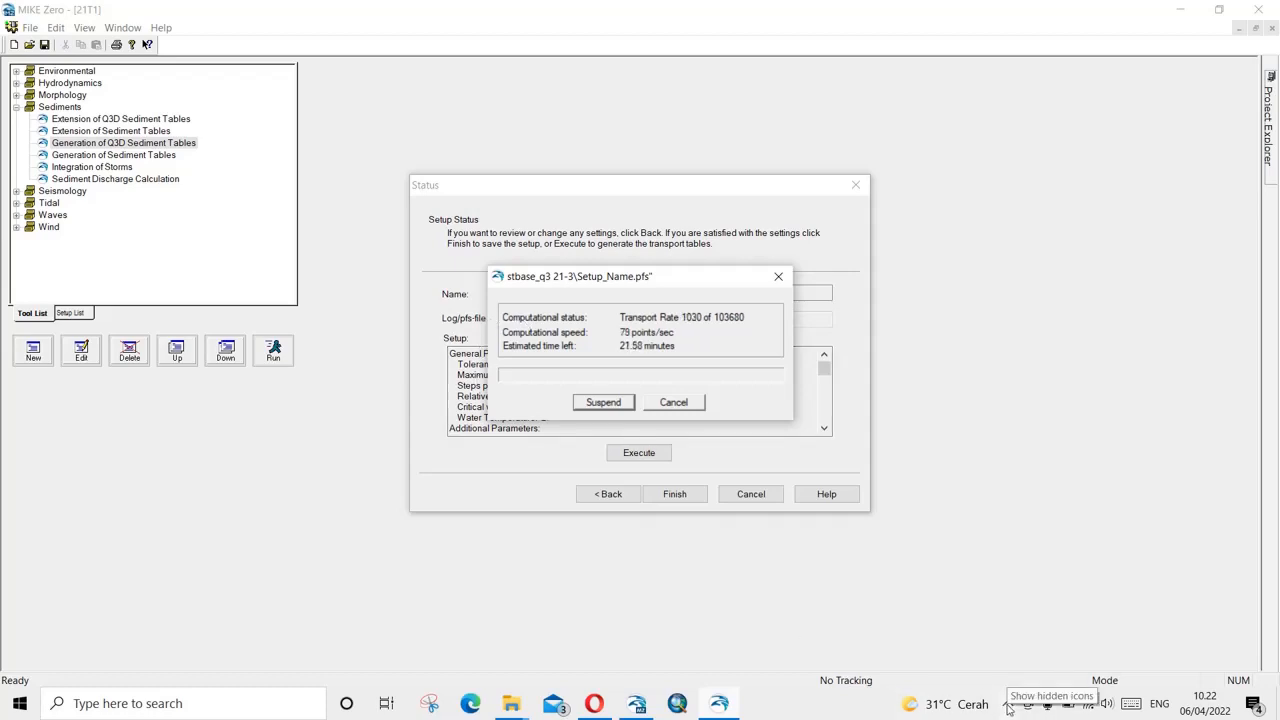
pyautogui.click(1008, 706)
pyautogui.click(1008, 672)
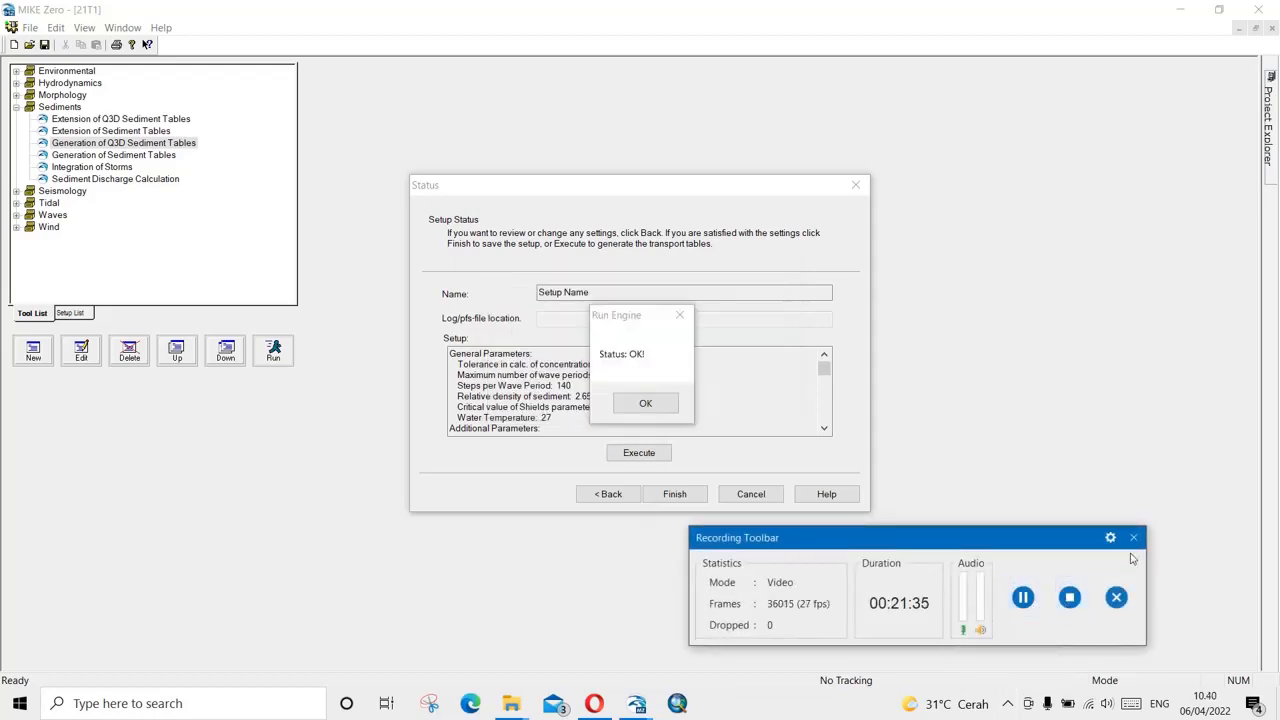
pyautogui.click(1133, 537)
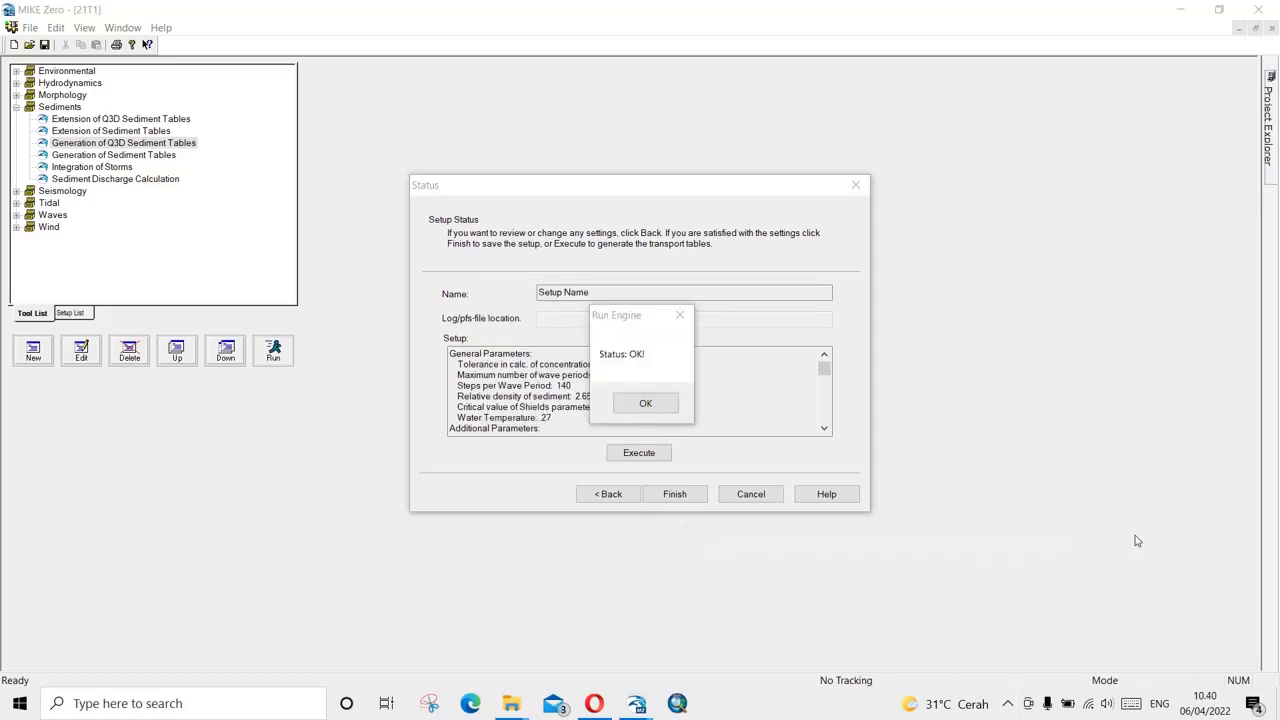
pyautogui.click(889, 625)
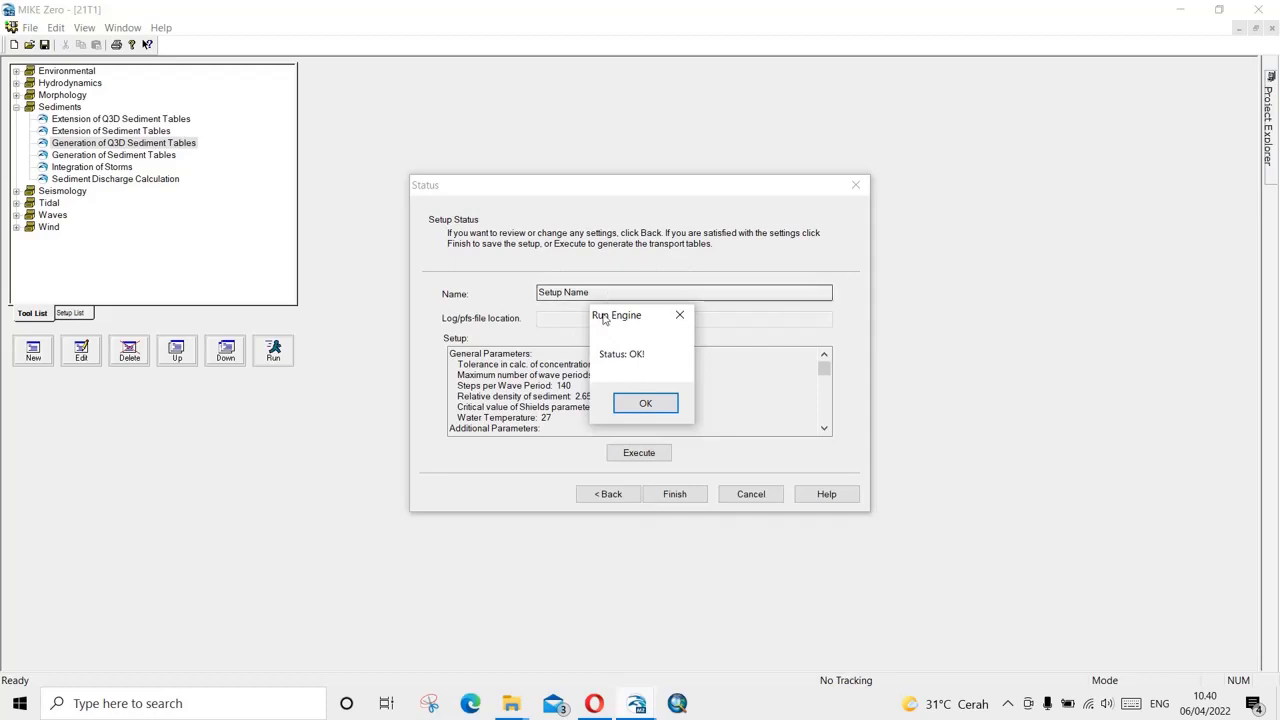
# Finish the Q3D sediment table setup, save the toolbox document as sed tabel, and close it.
pyautogui.click(645, 404)
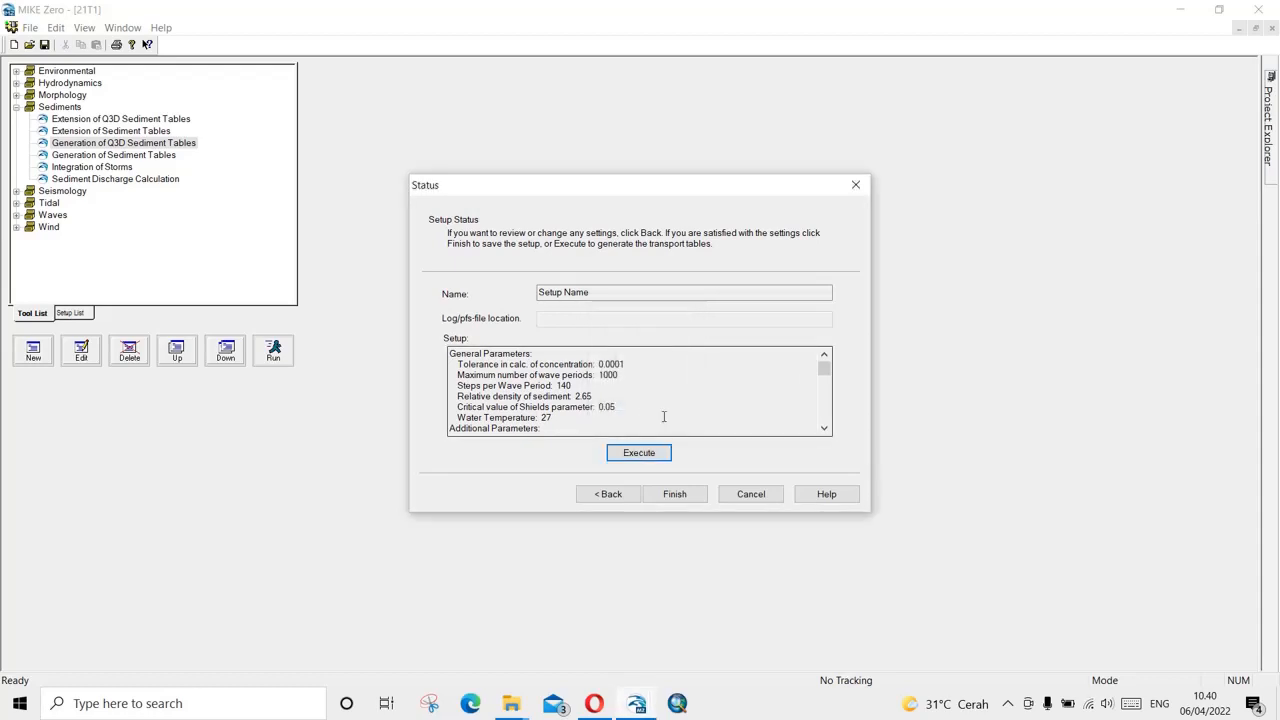
pyautogui.click(25, 32)
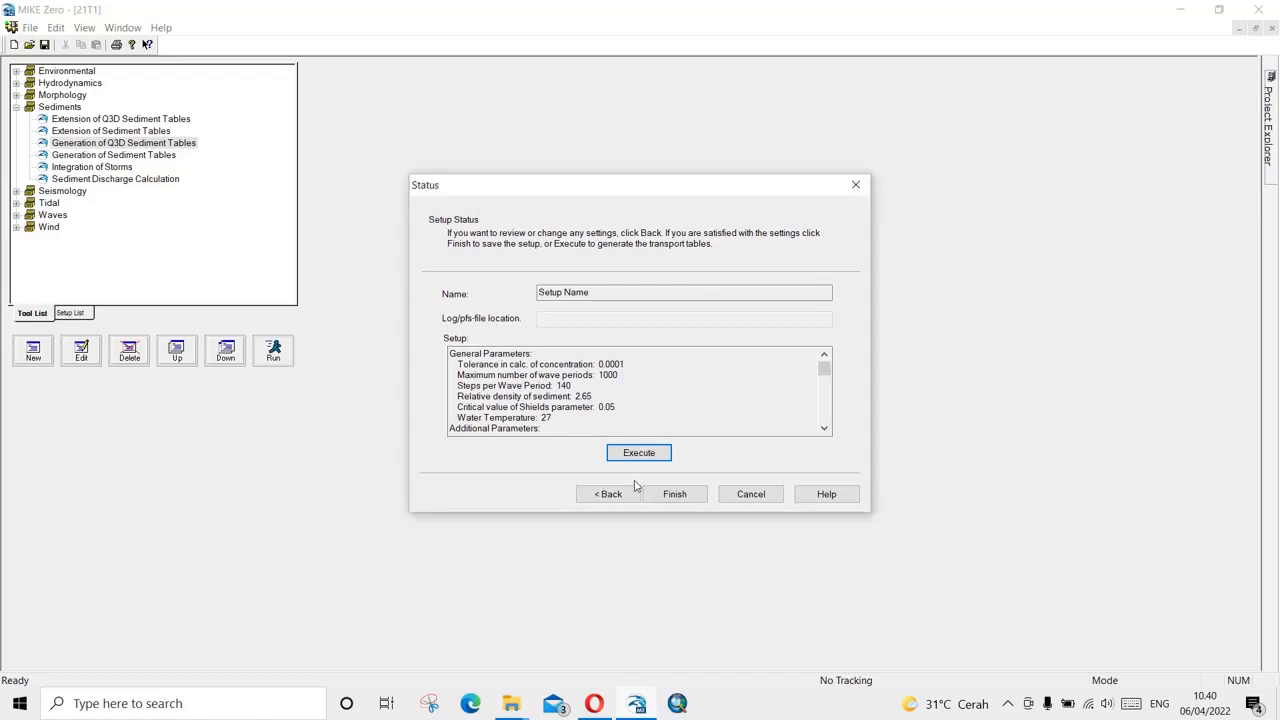
pyautogui.click(674, 494)
pyautogui.click(30, 28)
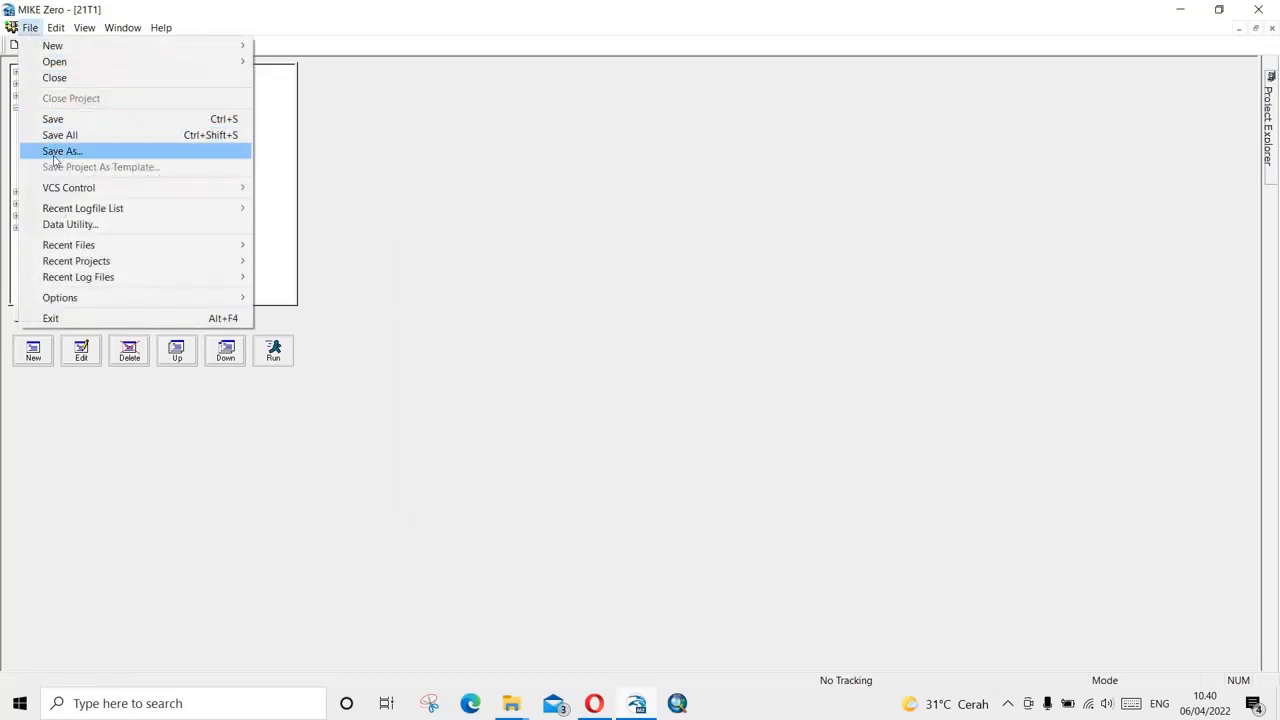
pyautogui.click(53, 154)
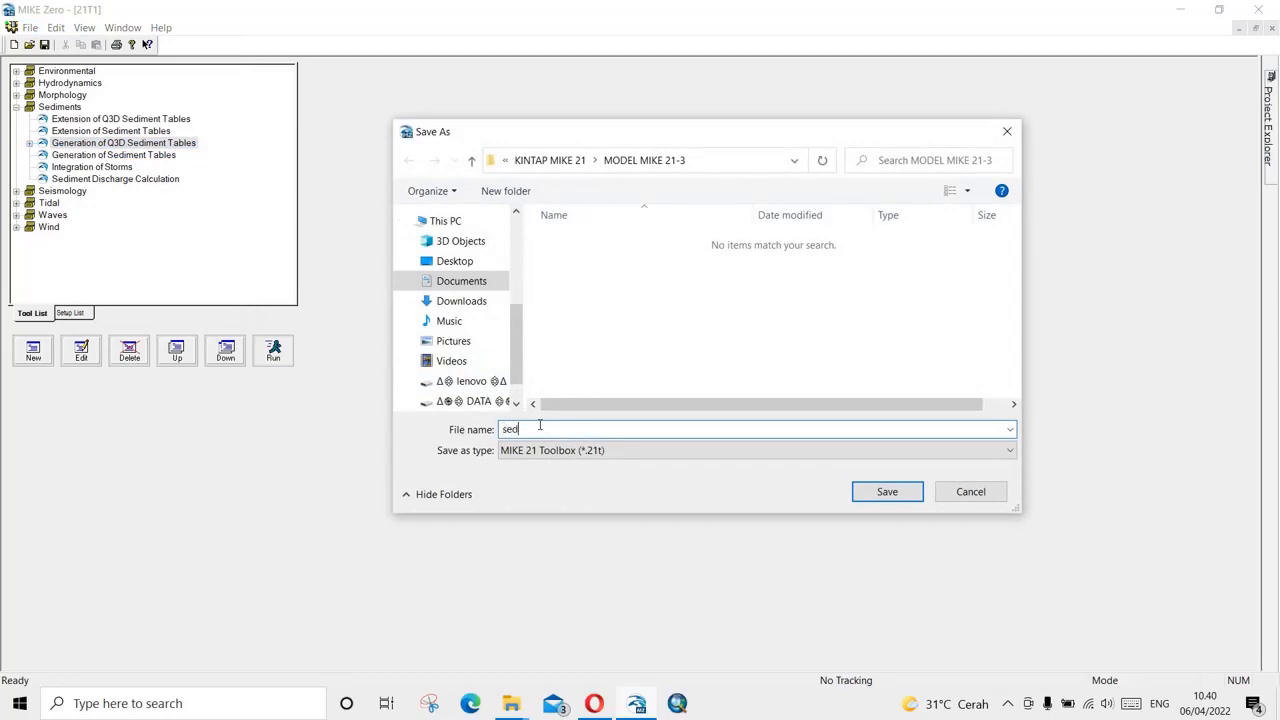
pyautogui.write('sed tabel')
pyautogui.press('Return')
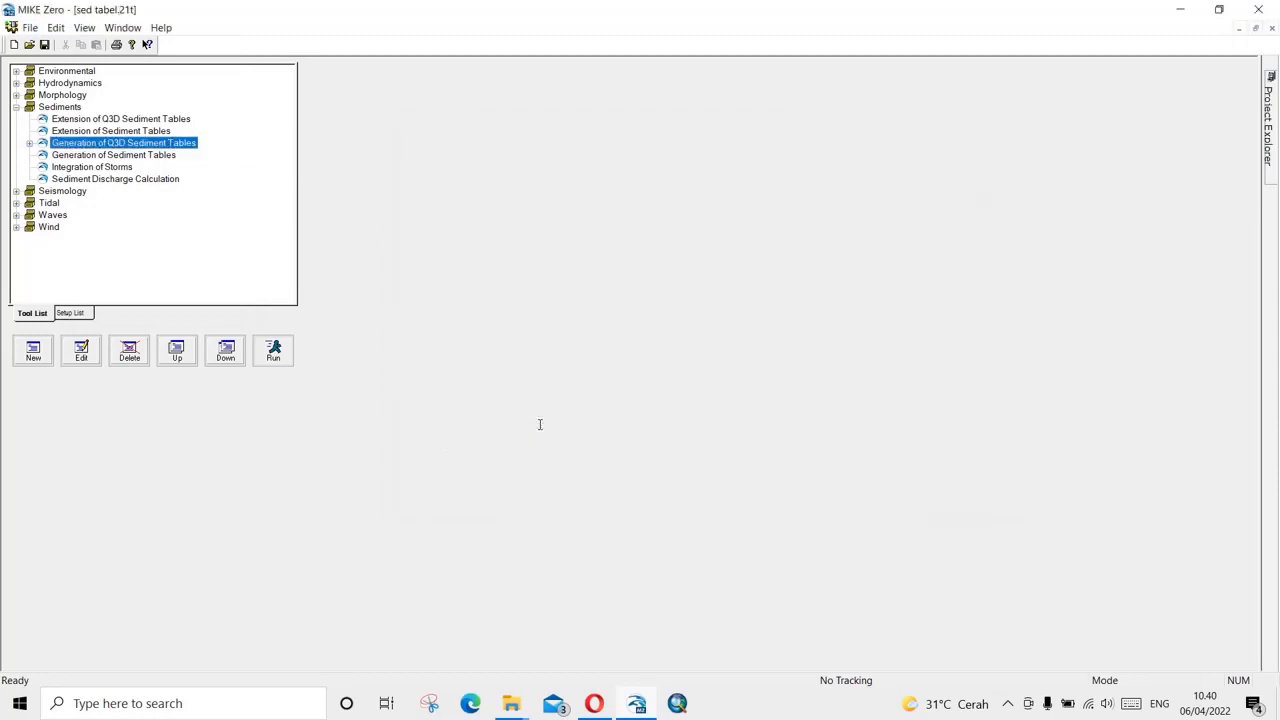
pyautogui.click(1272, 28)
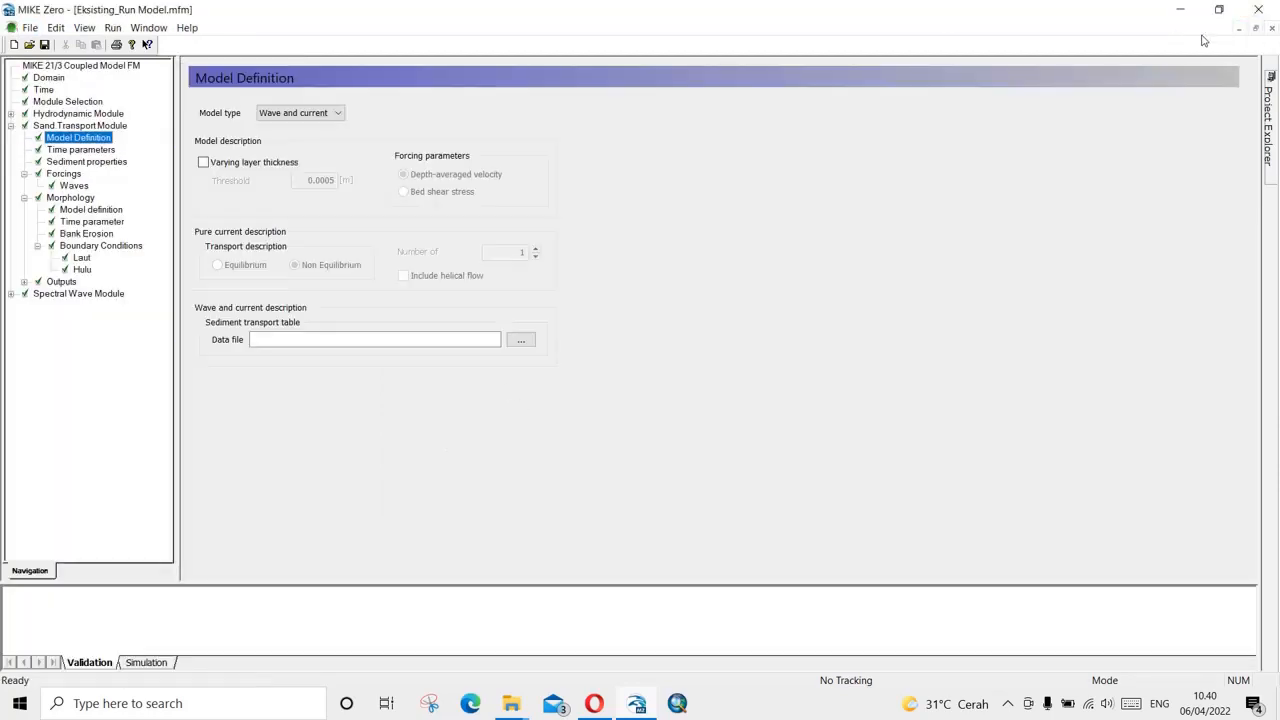
# Assign Sedimen Tabel.lon as the Sand Transport Module's sediment transport table data file and save the model.
pyautogui.click(517, 341)
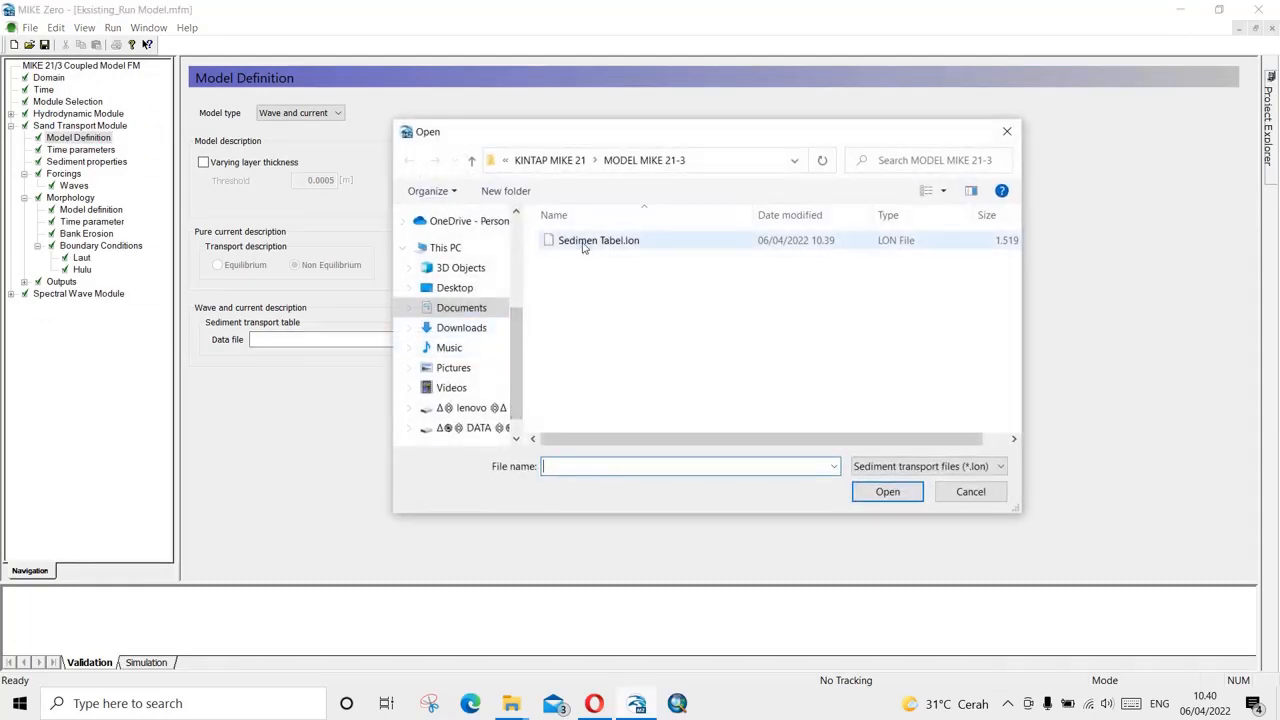
pyautogui.click(582, 242)
pyautogui.doubleClick(582, 241)
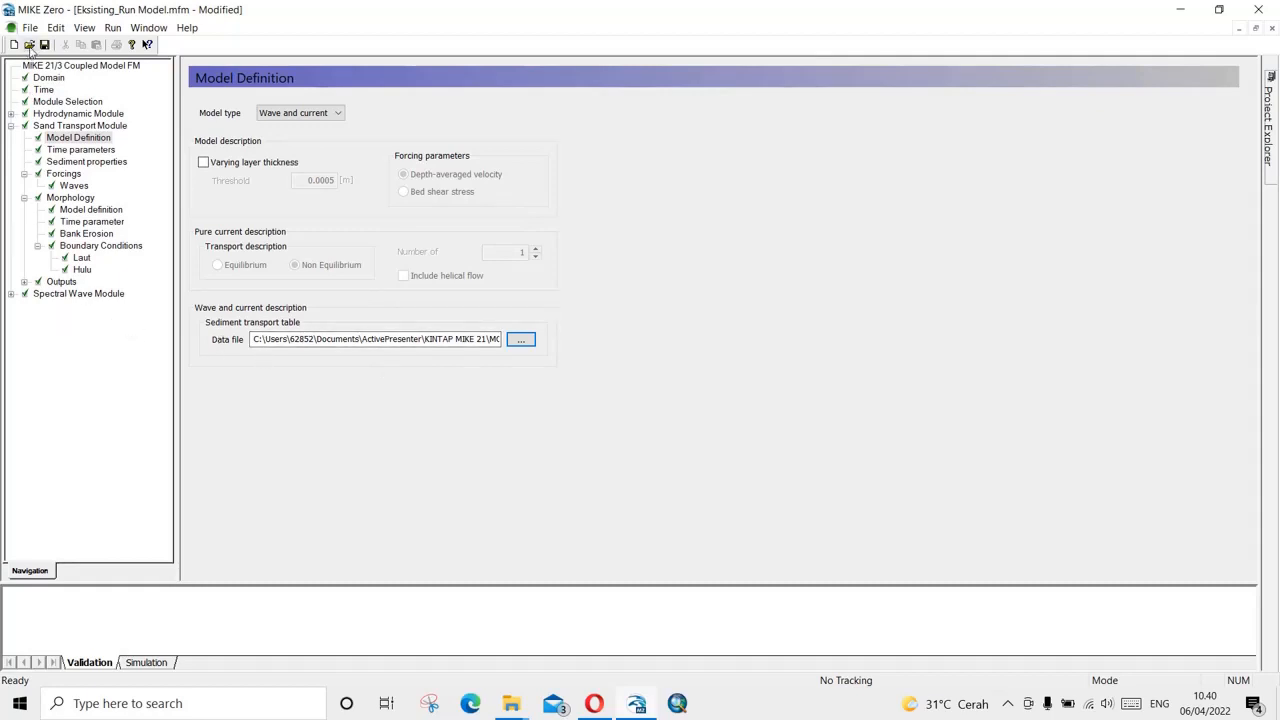
pyautogui.click(44, 46)
# Run the coupled model simulation in Normal mode CPU priority with a 200 millisecond refresh rate.
pyautogui.click(11, 125)
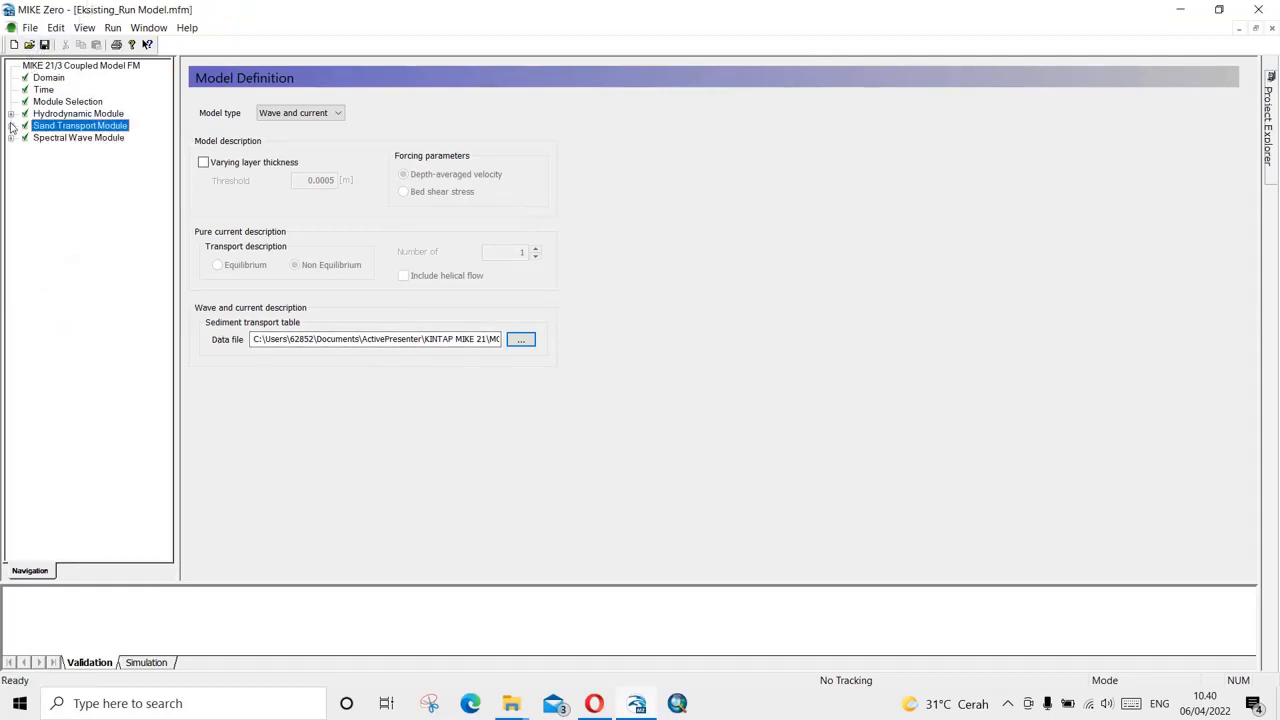
pyautogui.click(113, 27)
pyautogui.click(113, 27)
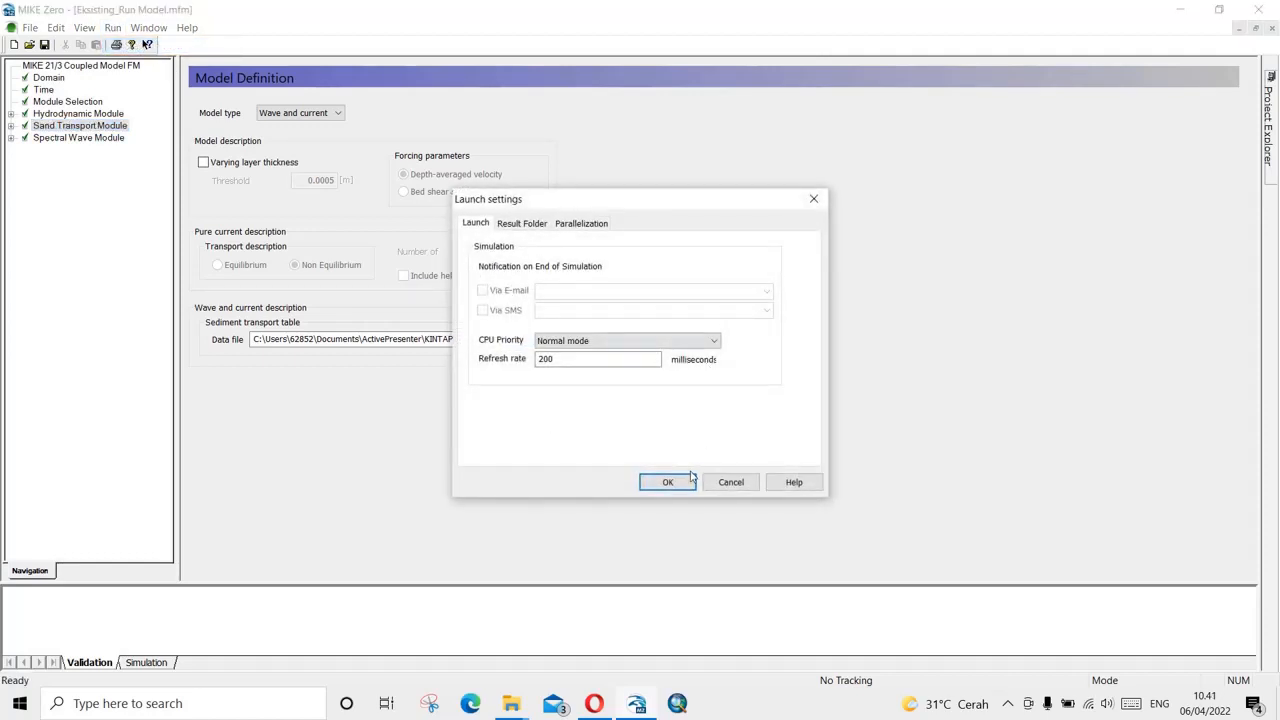
pyautogui.click(668, 483)
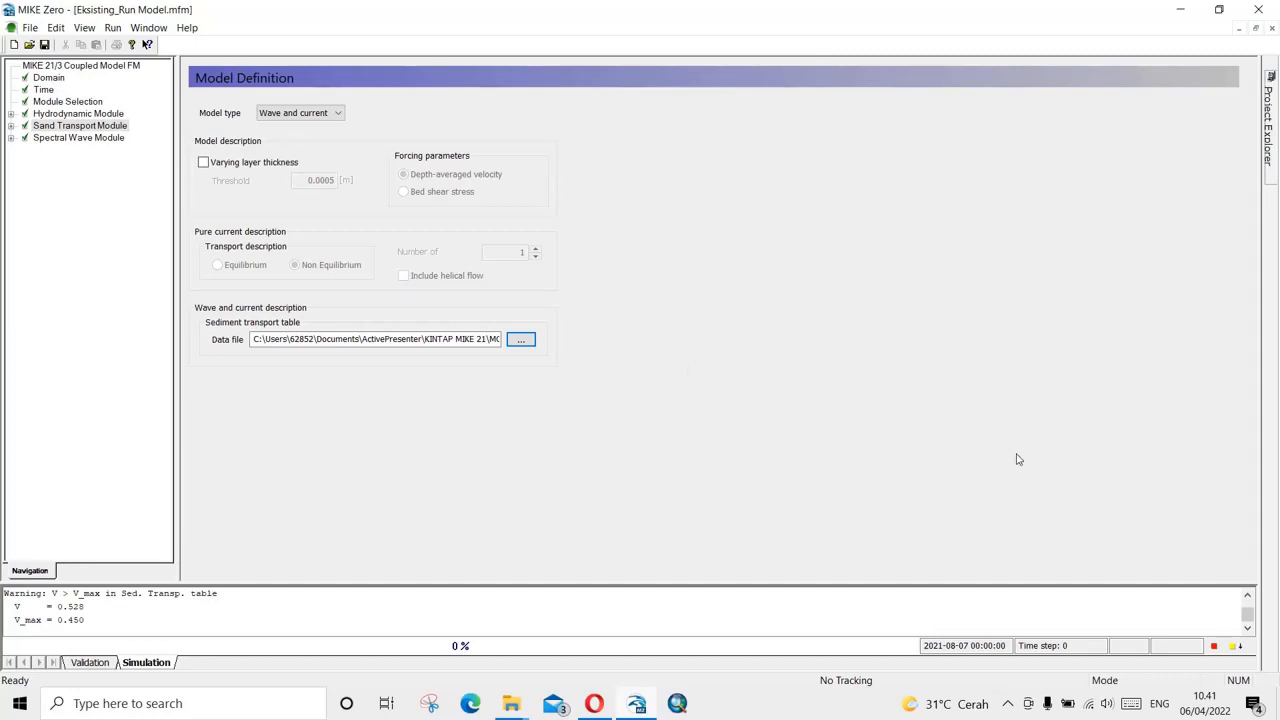
pyautogui.click(1008, 706)
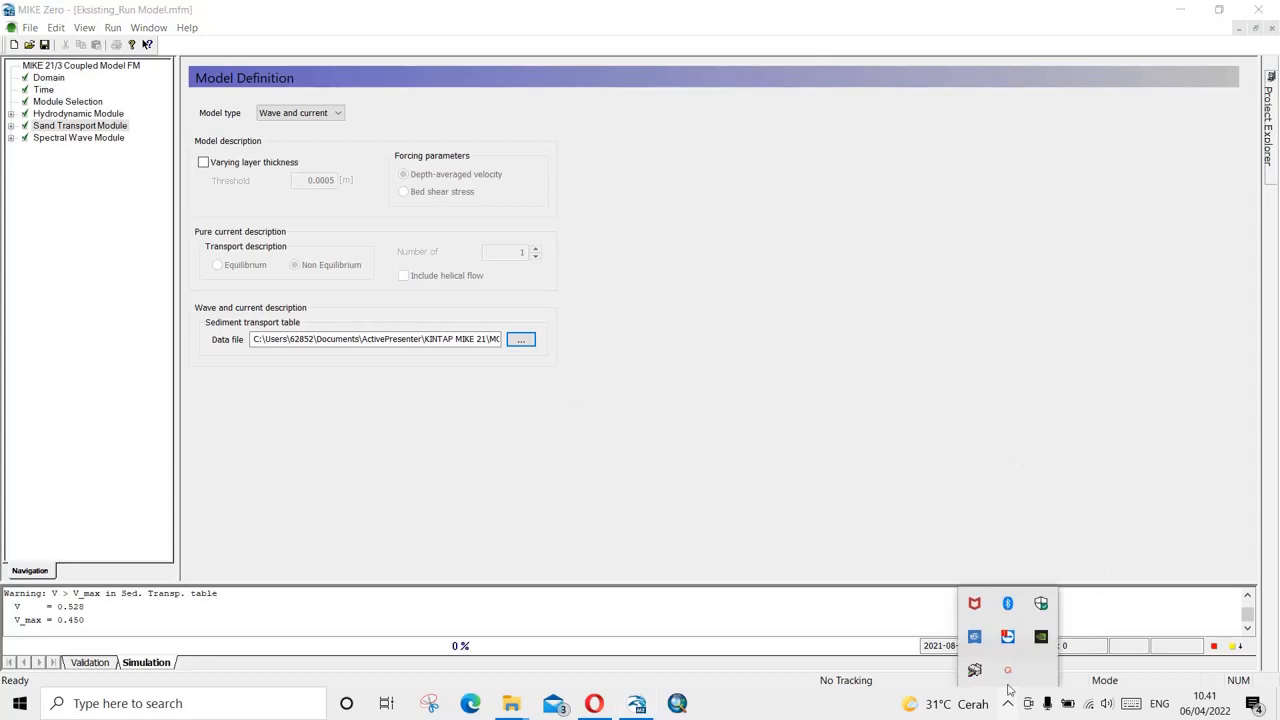
pyautogui.click(1015, 669)
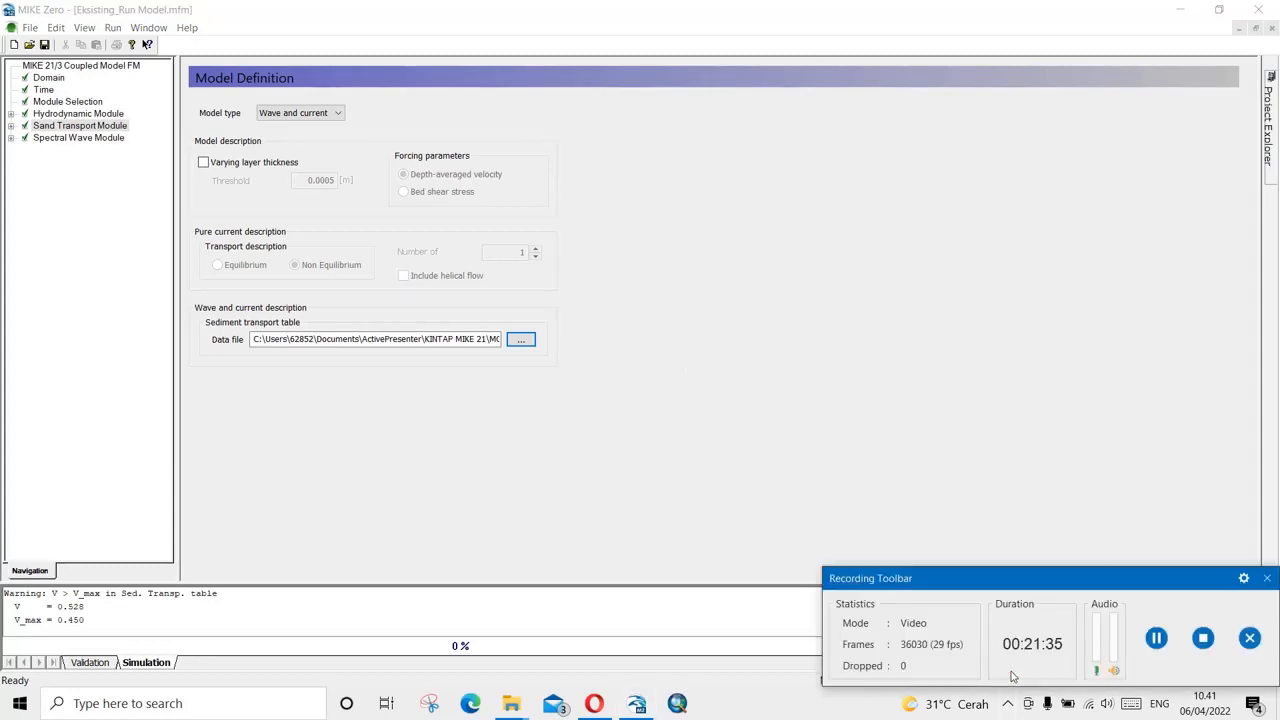
pyautogui.click(815, 507)
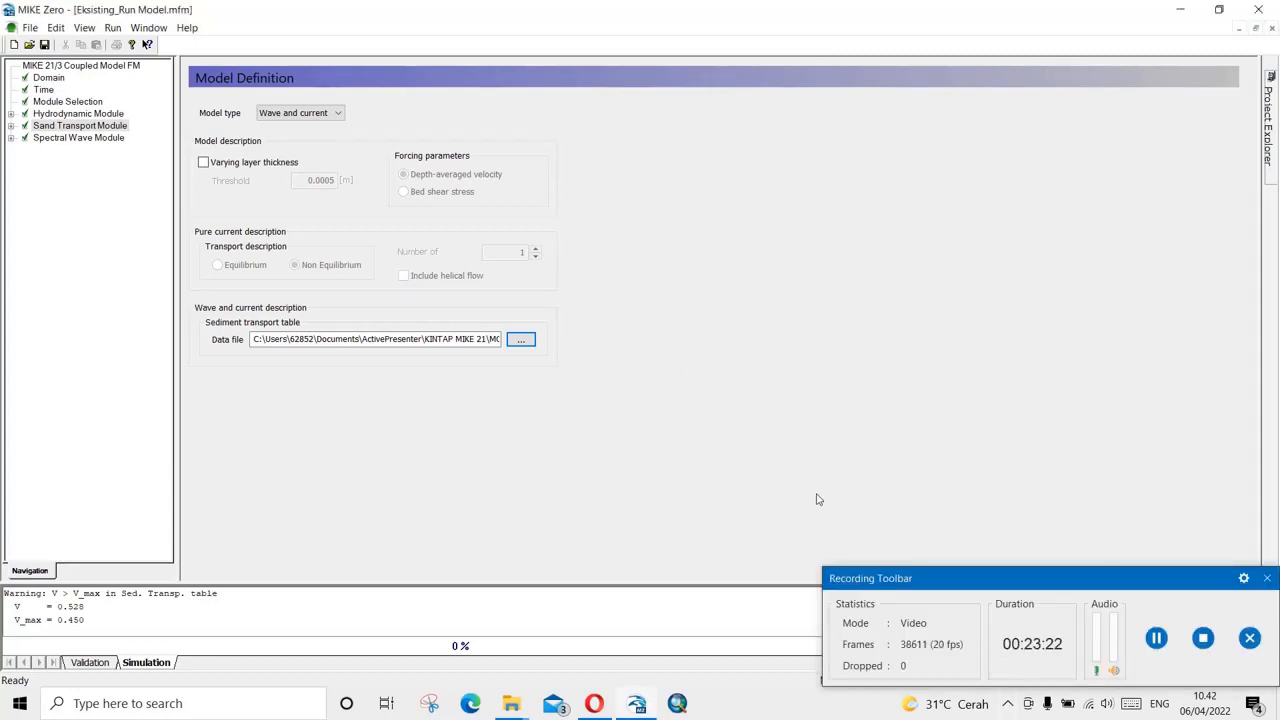
pyautogui.click(1267, 578)
pyautogui.click(1018, 666)
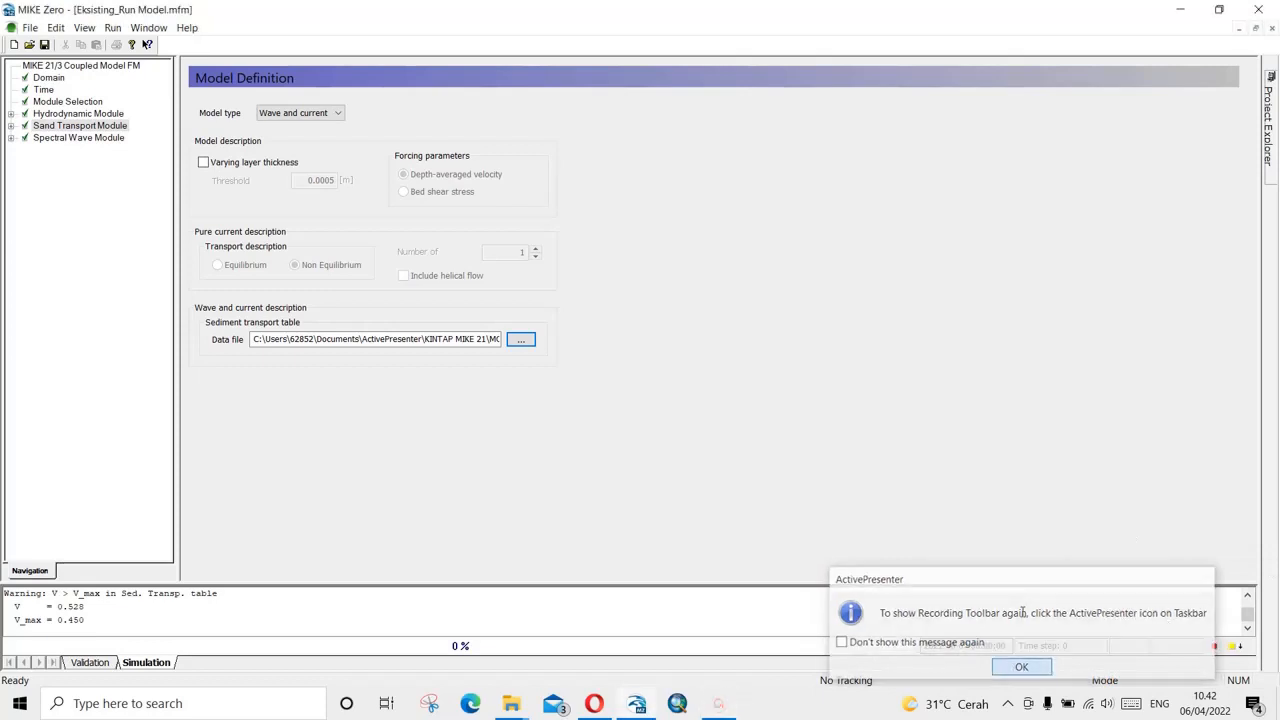